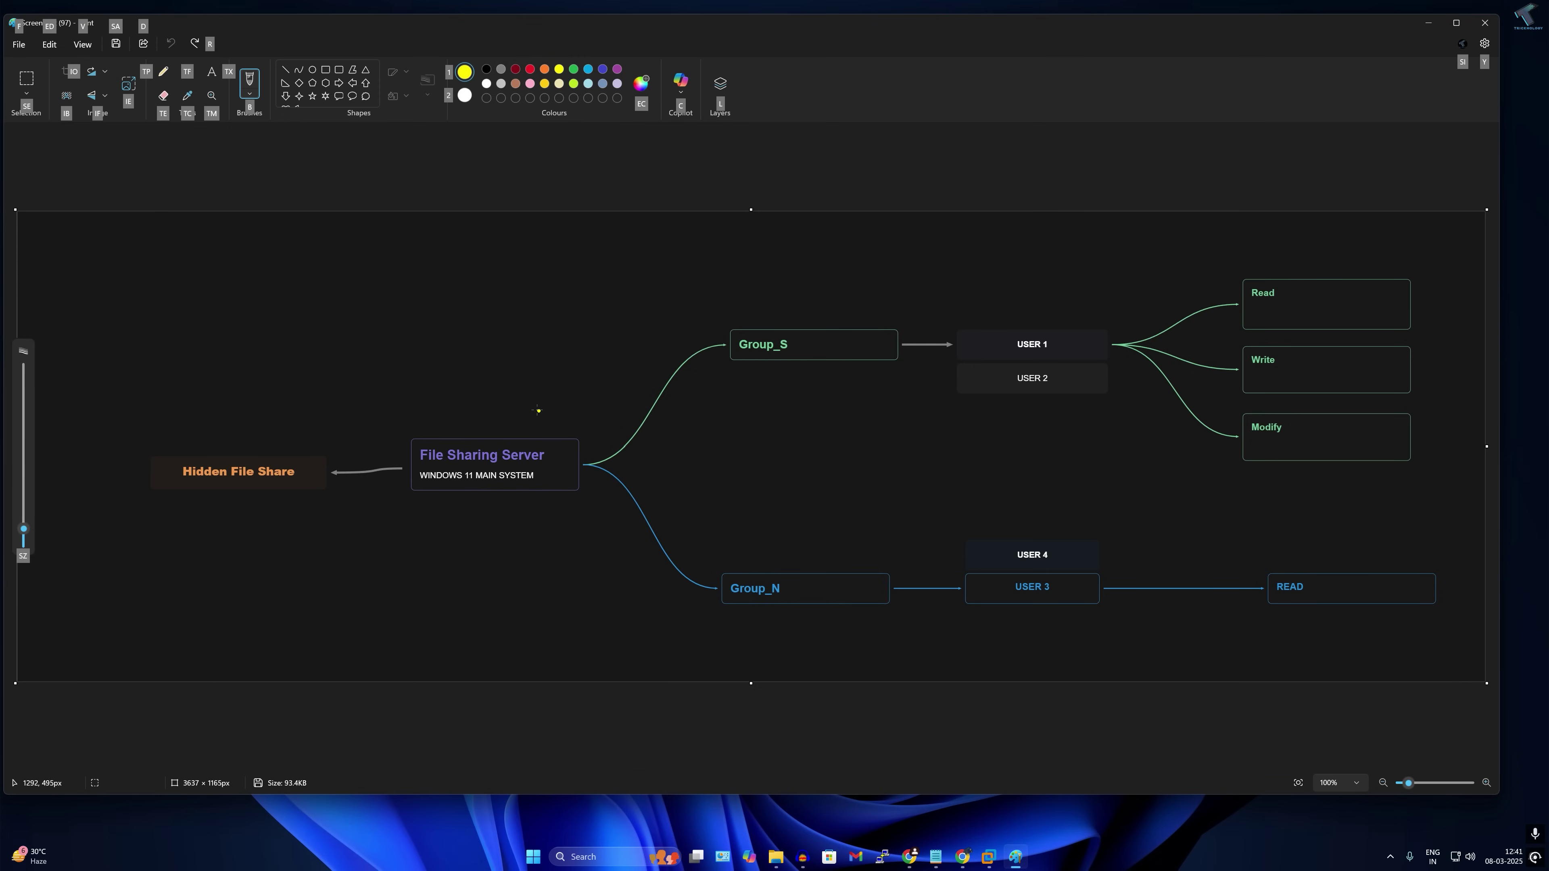
Circle the File Sharing Server in yellow and mark Group_S and Group_N with arrows and circles.
mouse_move(537, 411)
left_mouse_down()
mouse_move(404, 421)
mouse_move(439, 534)
mouse_move(573, 491)
mouse_move(525, 408)
left_mouse_up()
mouse_move(510, 336)
left_mouse_down()
mouse_move(497, 392)
mouse_move(529, 365)
left_mouse_up()
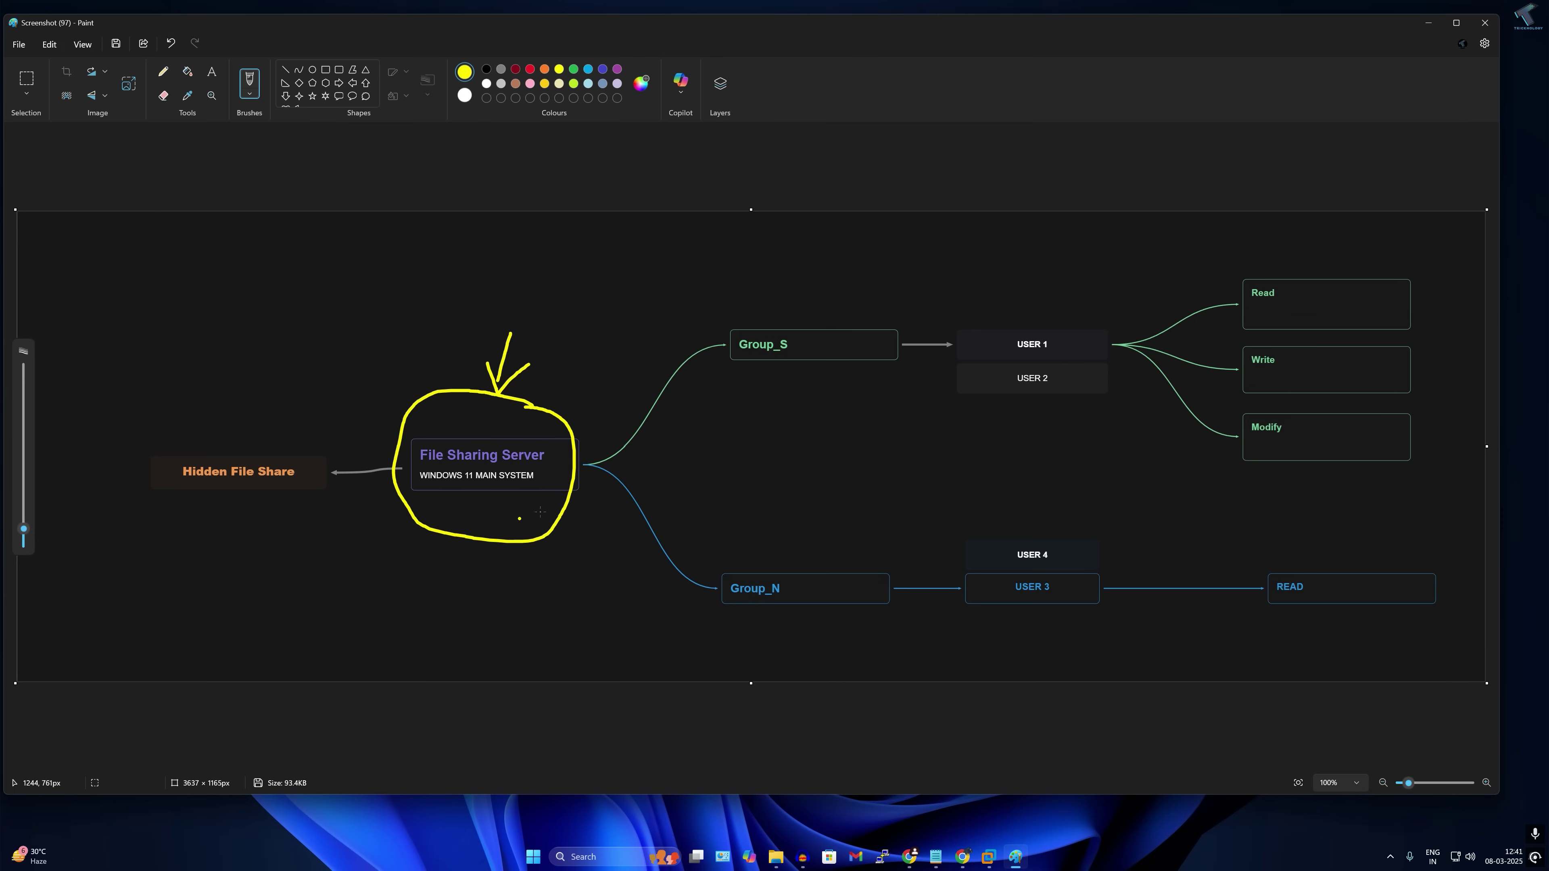
mouse_move(583, 401)
left_mouse_down()
mouse_move(679, 346)
mouse_move(683, 373)
left_mouse_up()
mouse_move(799, 356)
left_mouse_down()
mouse_move(774, 336)
mouse_move(795, 363)
mouse_move(823, 289)
mouse_move(796, 321)
left_mouse_up()
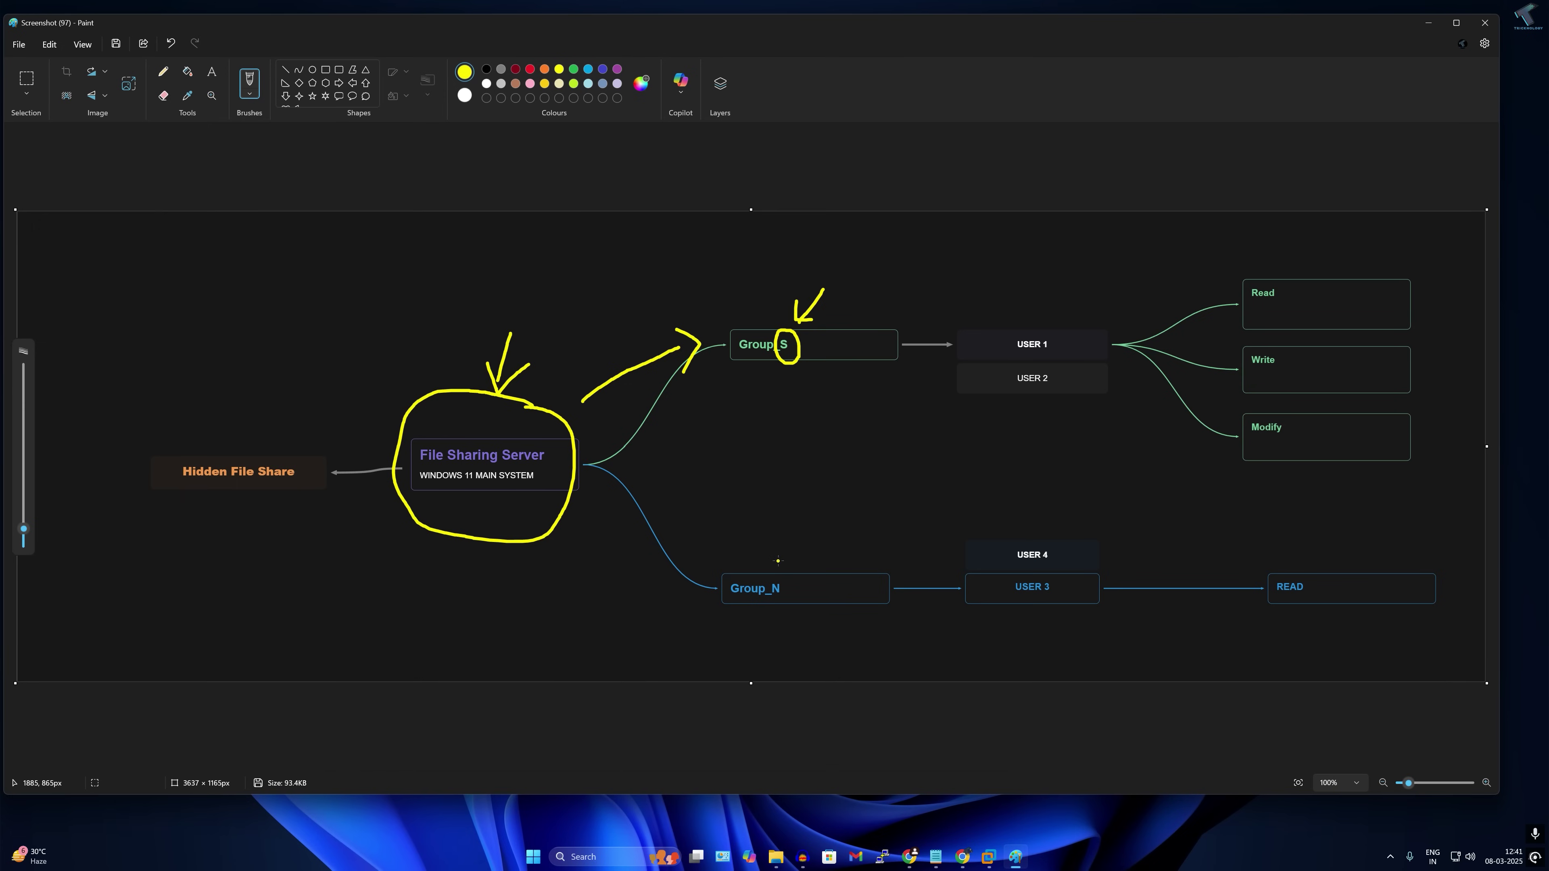
mouse_move(779, 561)
left_mouse_down()
mouse_move(765, 601)
mouse_move(811, 521)
mouse_move(786, 558)
mouse_move(808, 556)
left_mouse_up()
Circle USER 1, USER 4, Group_S and the Read, Write, Modify permissions; arrow to Hidden File Share.
mouse_move(1061, 336)
left_mouse_down()
mouse_move(992, 345)
mouse_move(1064, 337)
mouse_move(1014, 369)
mouse_move(1060, 386)
left_mouse_up()
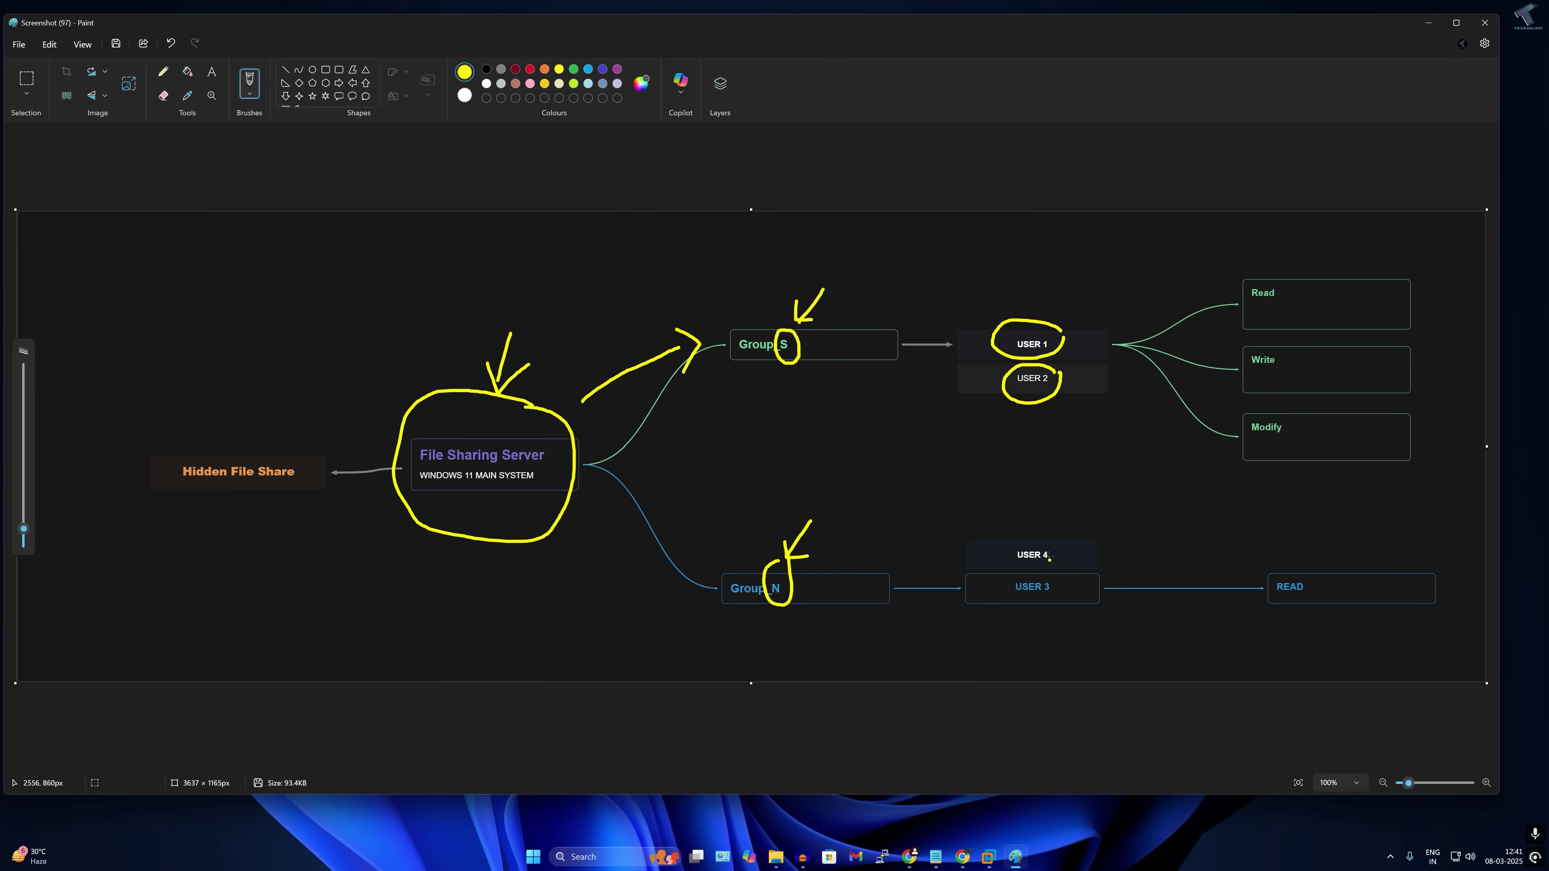
mouse_move(1053, 531)
left_mouse_down()
mouse_move(991, 543)
mouse_move(1061, 566)
mouse_move(1064, 541)
mouse_move(1068, 578)
mouse_move(992, 595)
mouse_move(1047, 613)
mouse_move(1068, 580)
left_mouse_up()
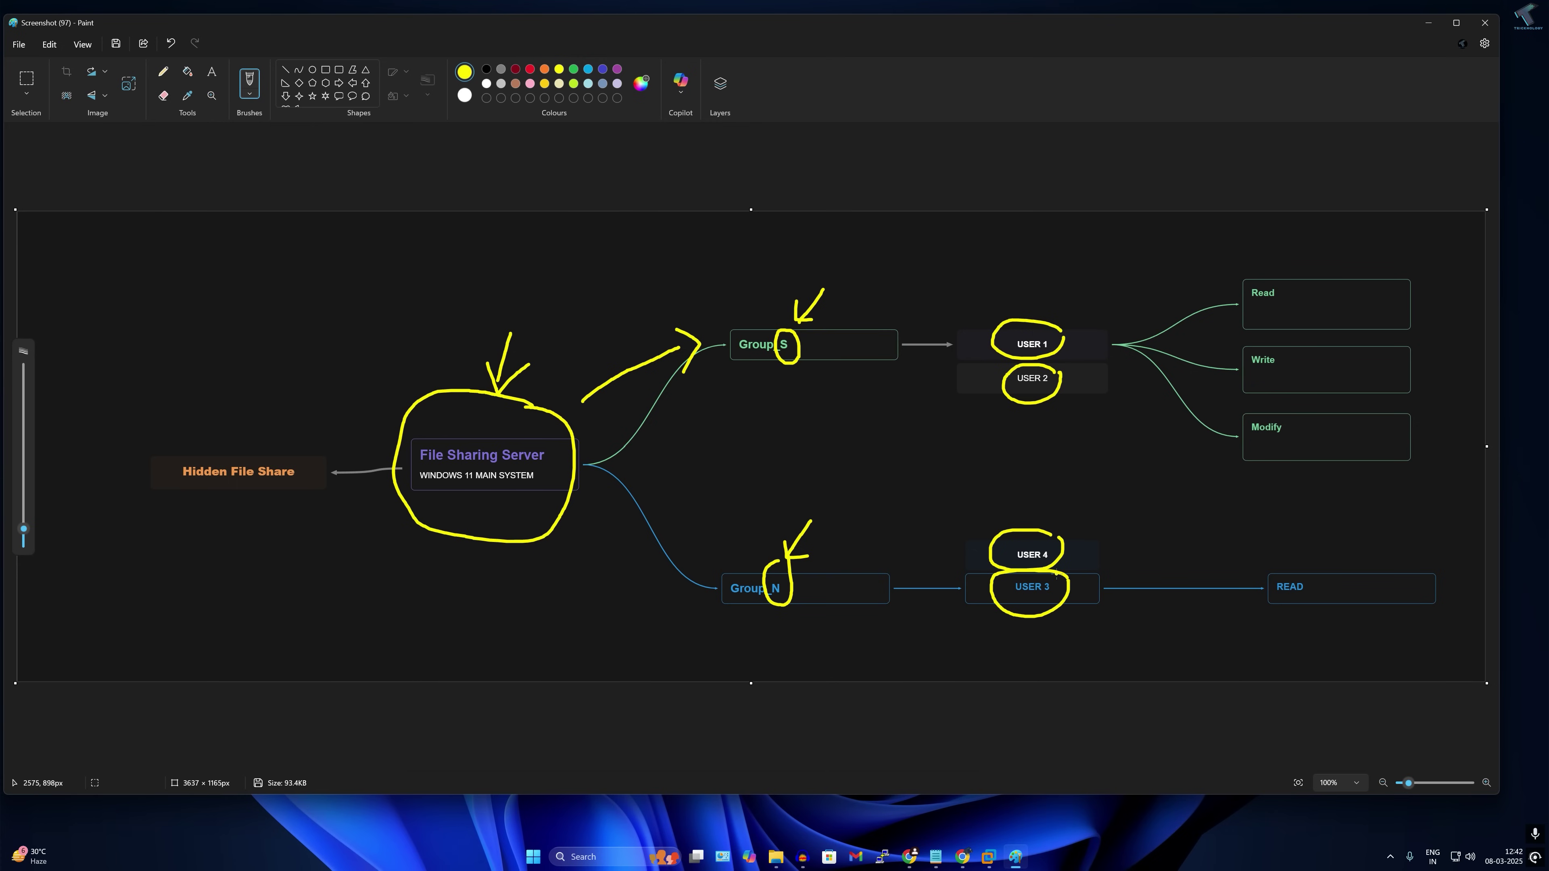
mouse_move(1316, 565)
left_mouse_down()
mouse_move(1285, 564)
mouse_move(1304, 613)
mouse_move(1312, 570)
left_mouse_up()
mouse_move(831, 352)
left_mouse_down()
mouse_move(762, 377)
mouse_move(829, 369)
left_mouse_up()
mouse_move(1284, 288)
left_mouse_down()
mouse_move(1220, 308)
mouse_move(1237, 312)
left_mouse_up()
mouse_move(1290, 353)
left_mouse_down()
mouse_move(1230, 353)
mouse_move(1236, 395)
left_mouse_up()
mouse_move(1301, 420)
left_mouse_down()
mouse_move(1264, 415)
mouse_move(1296, 460)
mouse_move(1300, 436)
left_mouse_up()
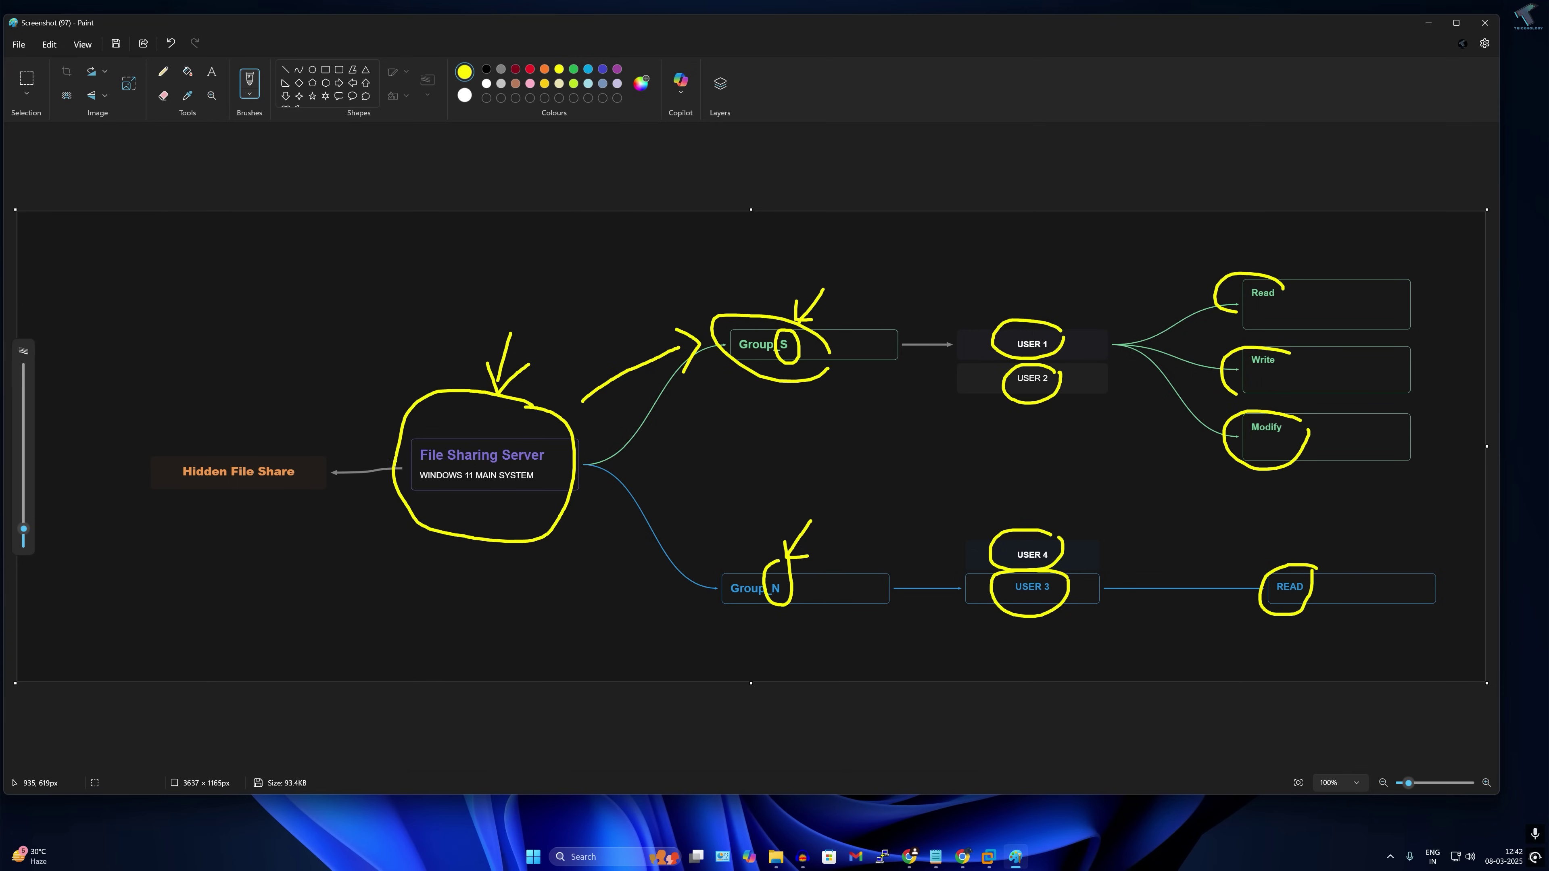
mouse_move(365, 451)
left_mouse_down()
mouse_move(300, 447)
mouse_move(337, 466)
mouse_move(345, 431)
mouse_move(333, 447)
left_mouse_up()
left_click(356, 464)
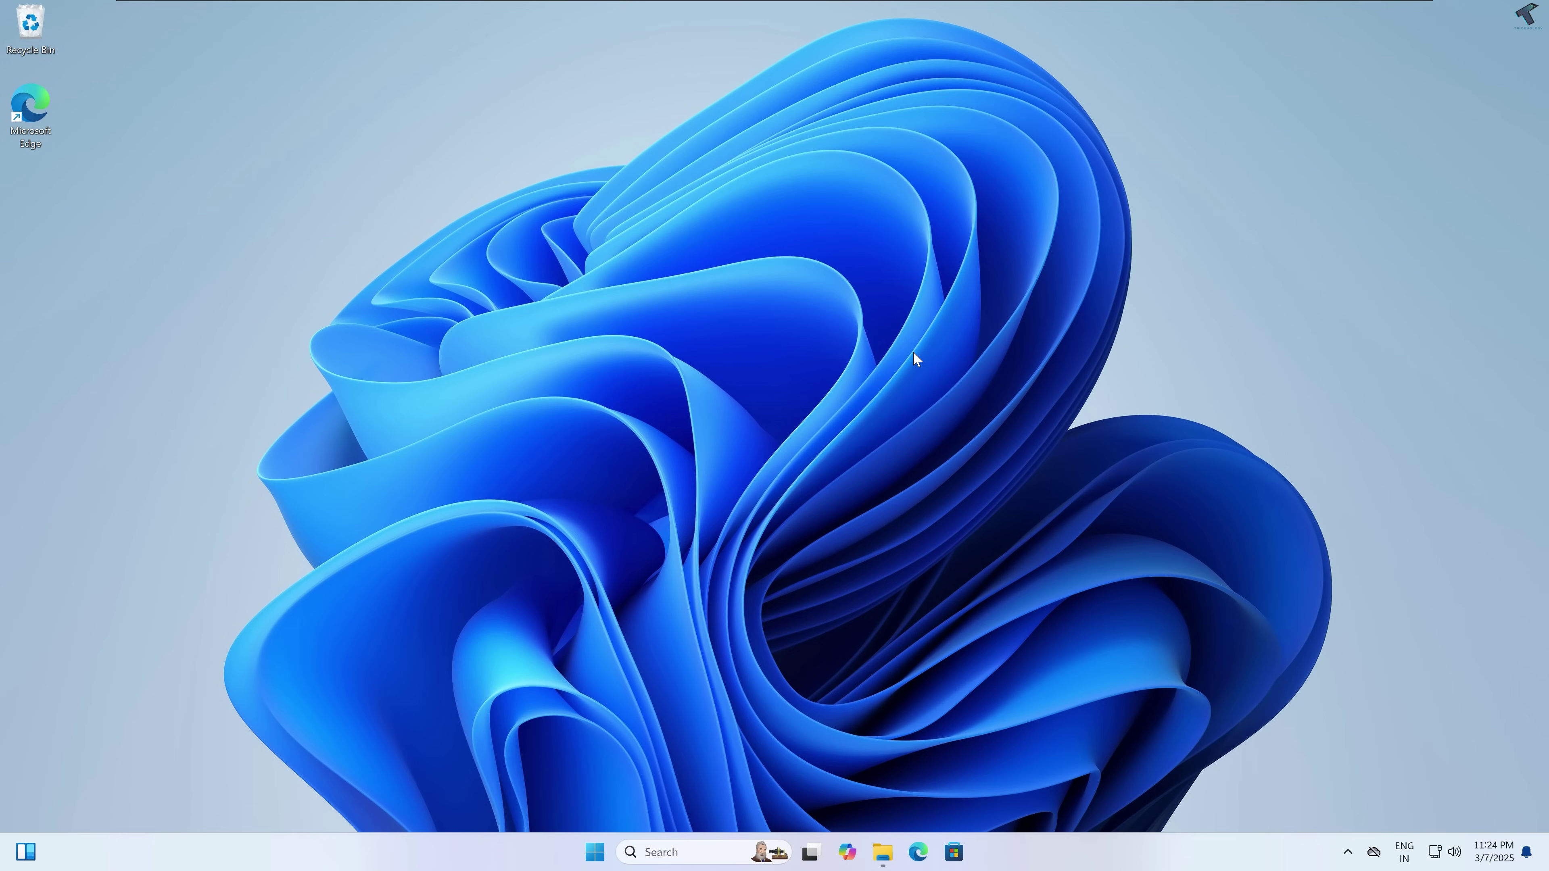
Create a new folder named Tricknology_Share in the root of Local Disk (C:).
left_click(890, 849)
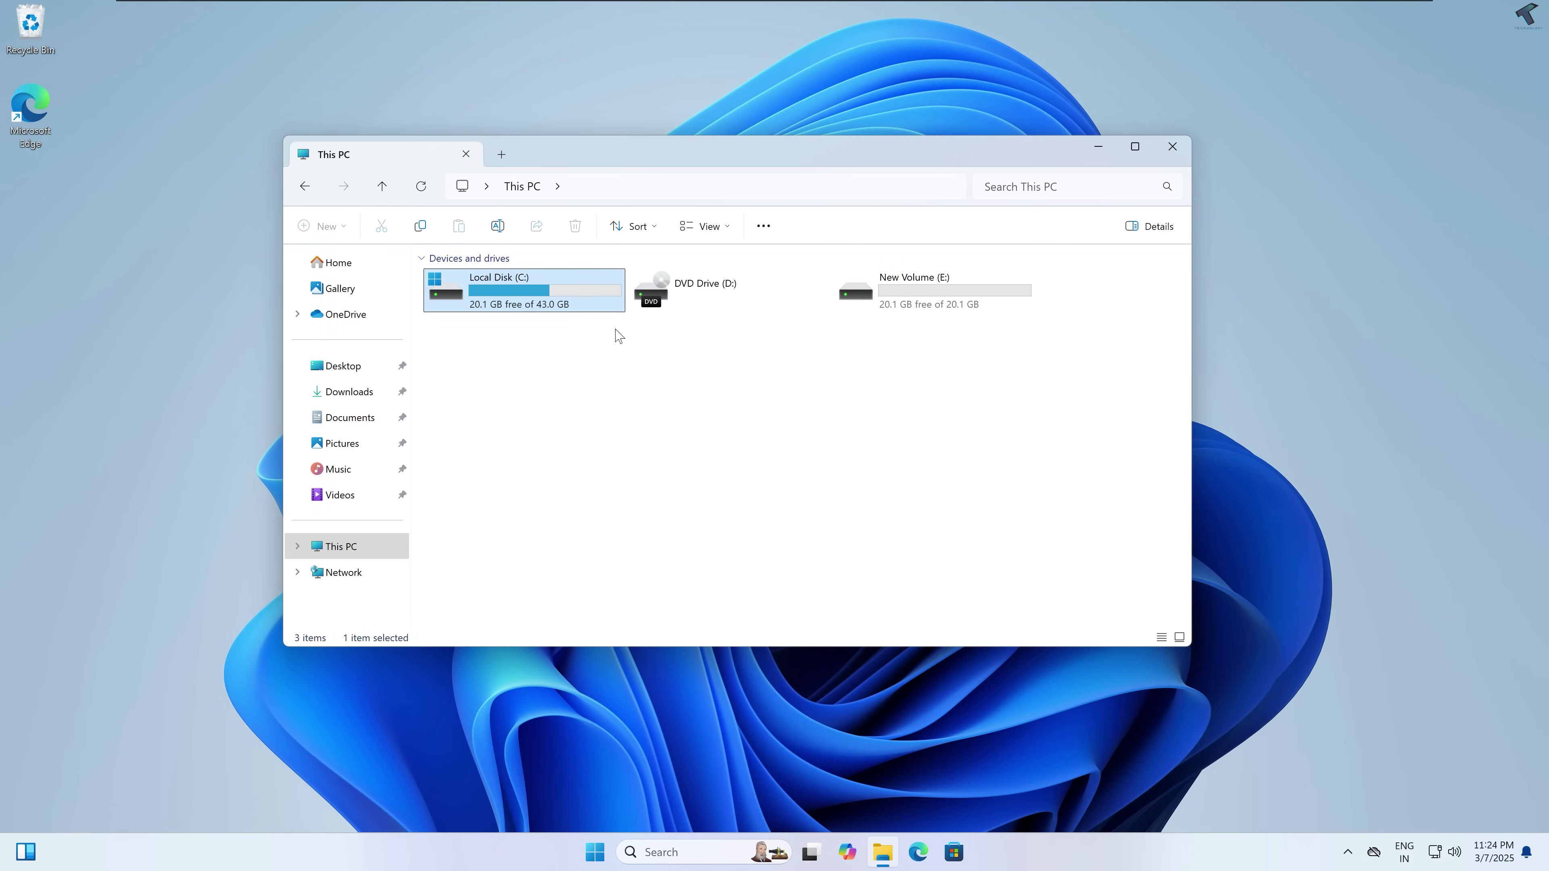
double_click(572, 309)
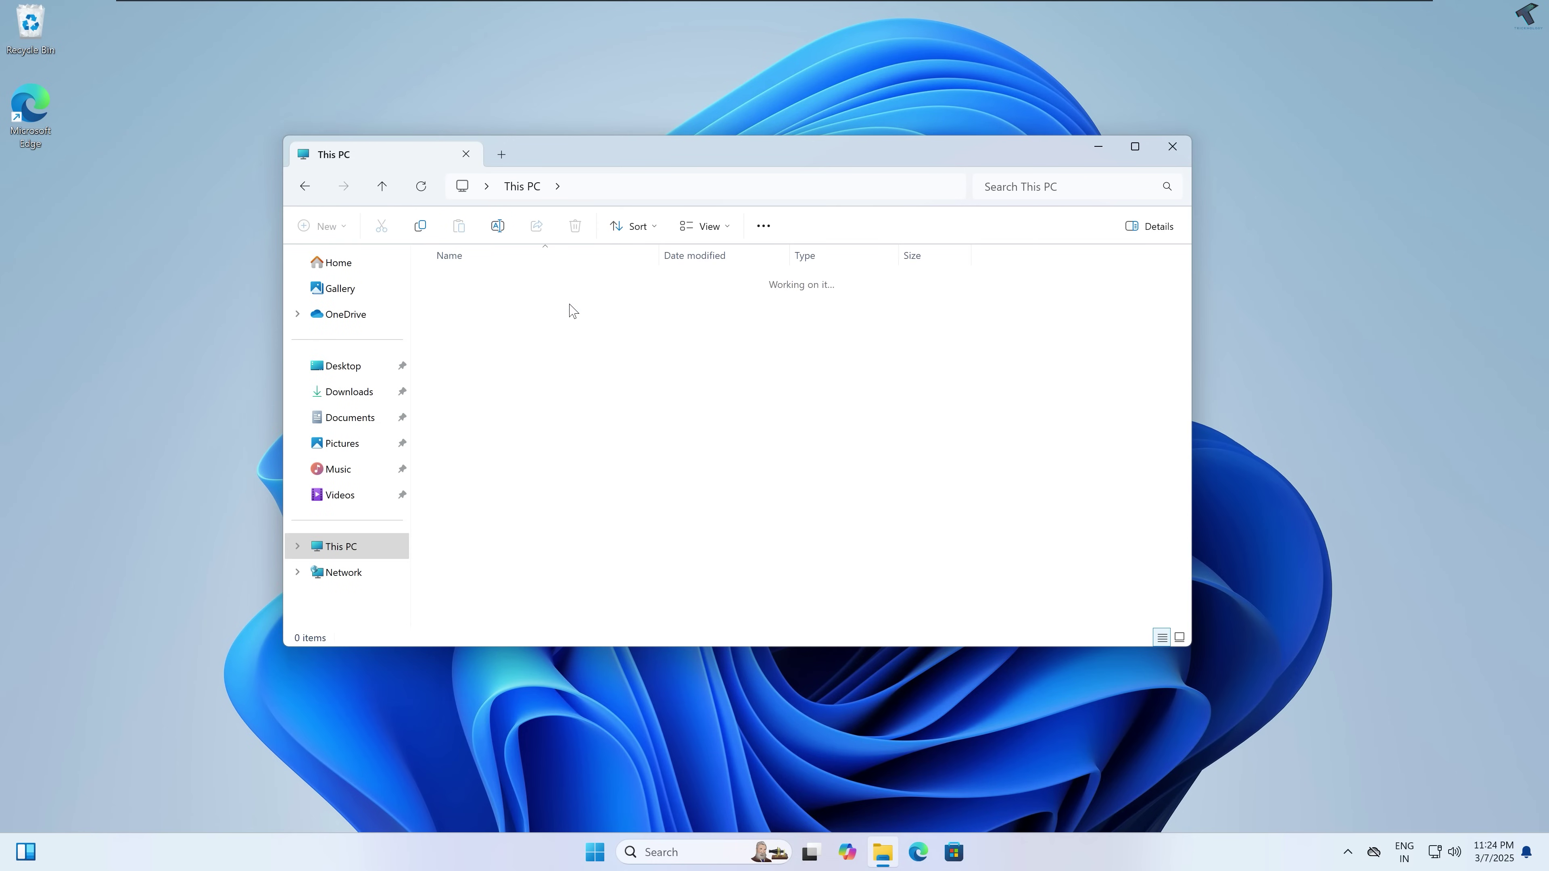
right_click(552, 448)
mouse_move(614, 554)
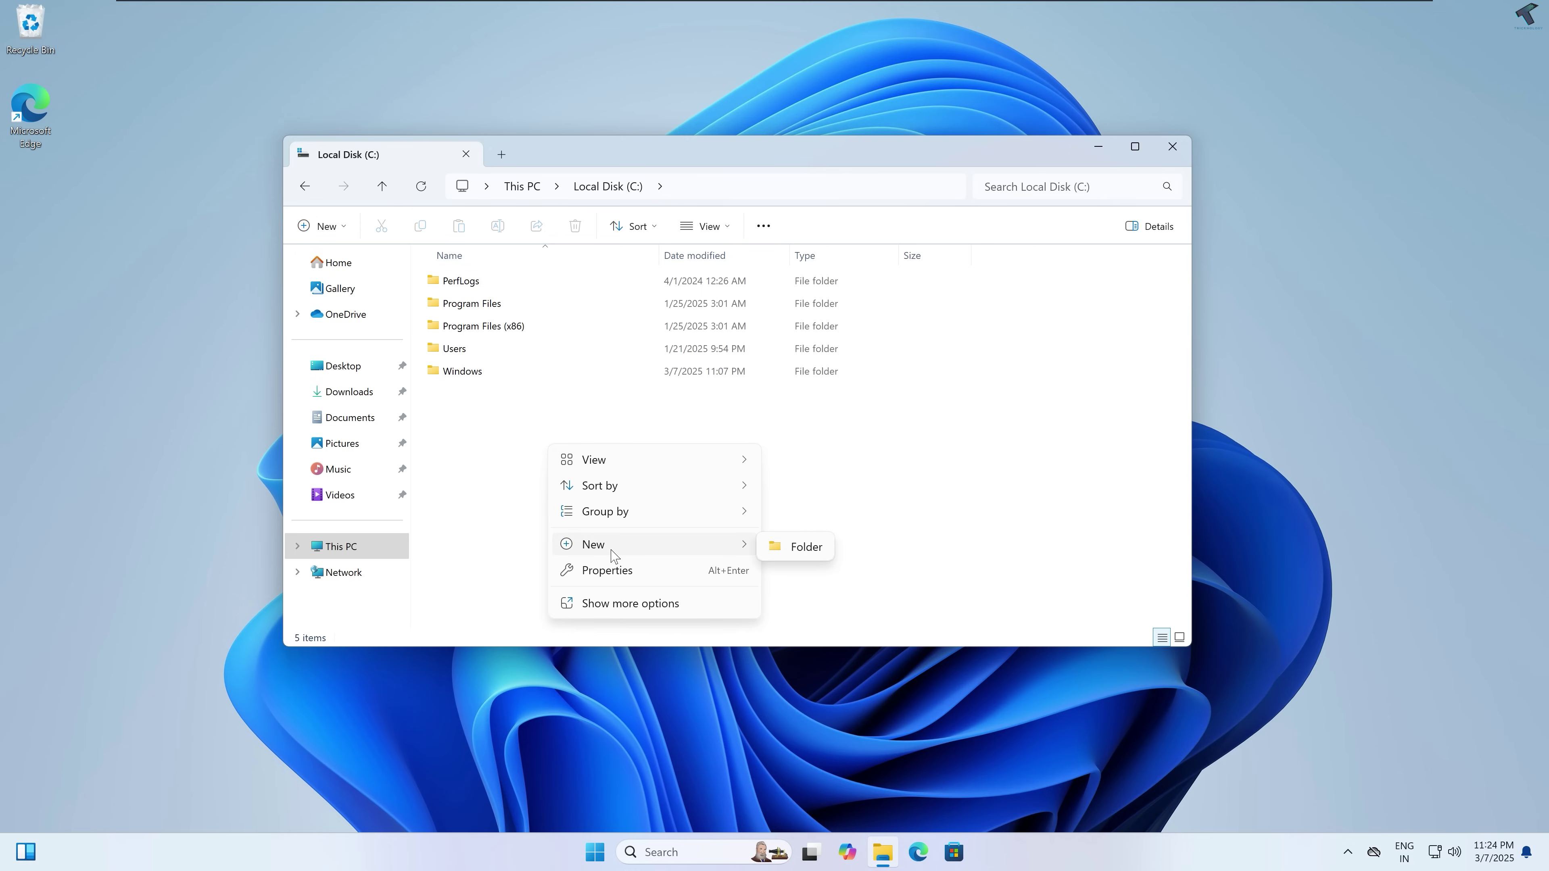
left_click(807, 547)
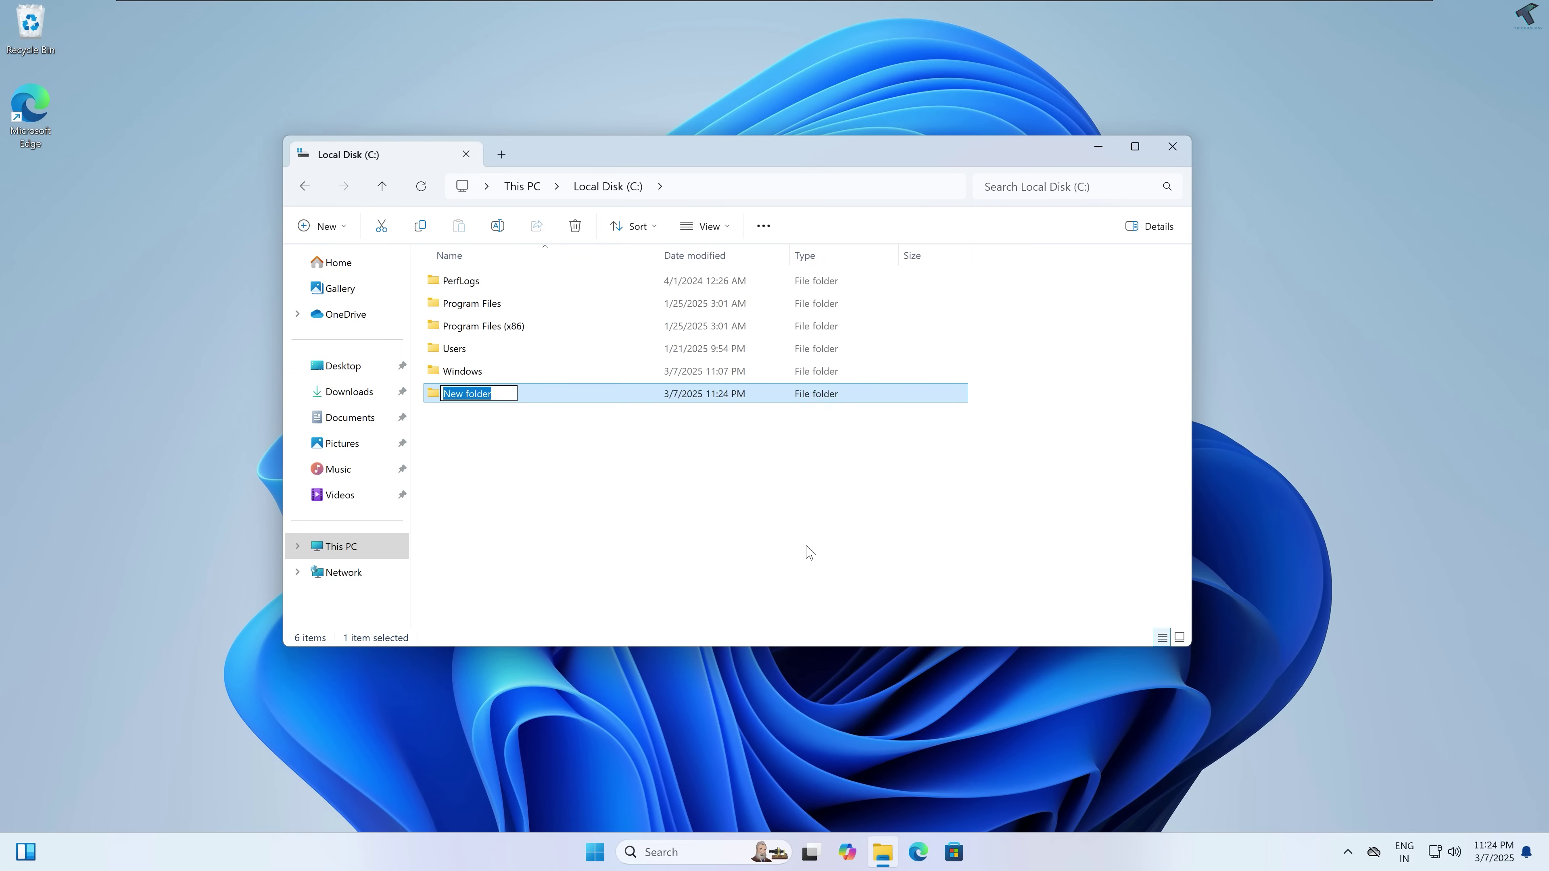
type("Sh")
key("BackSpace")
key("BackSpace")
type("Tricknology_Share")
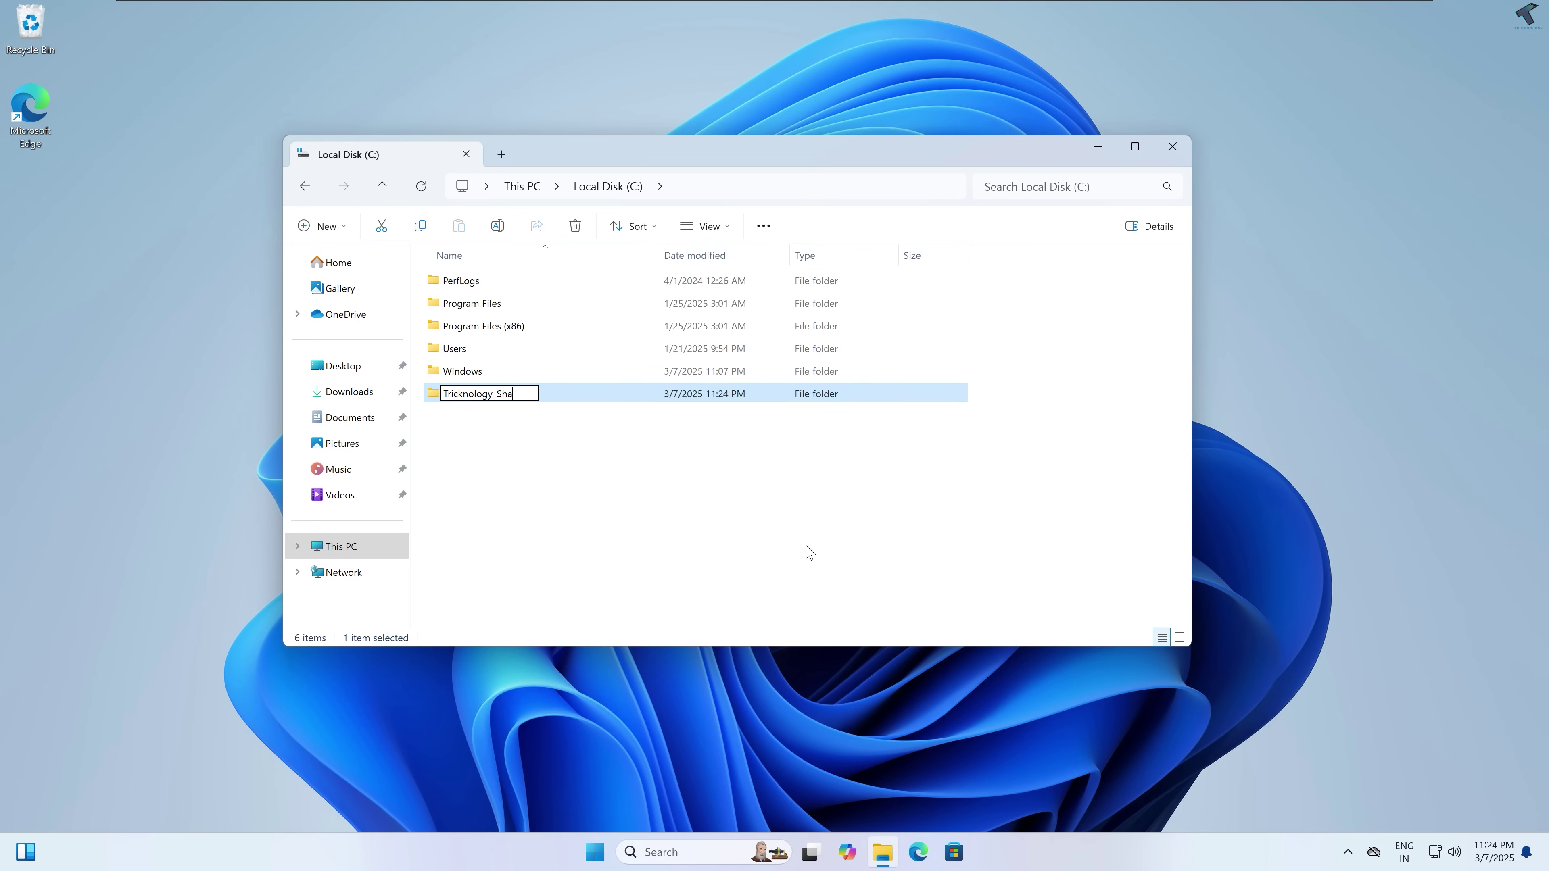
left_click(681, 443)
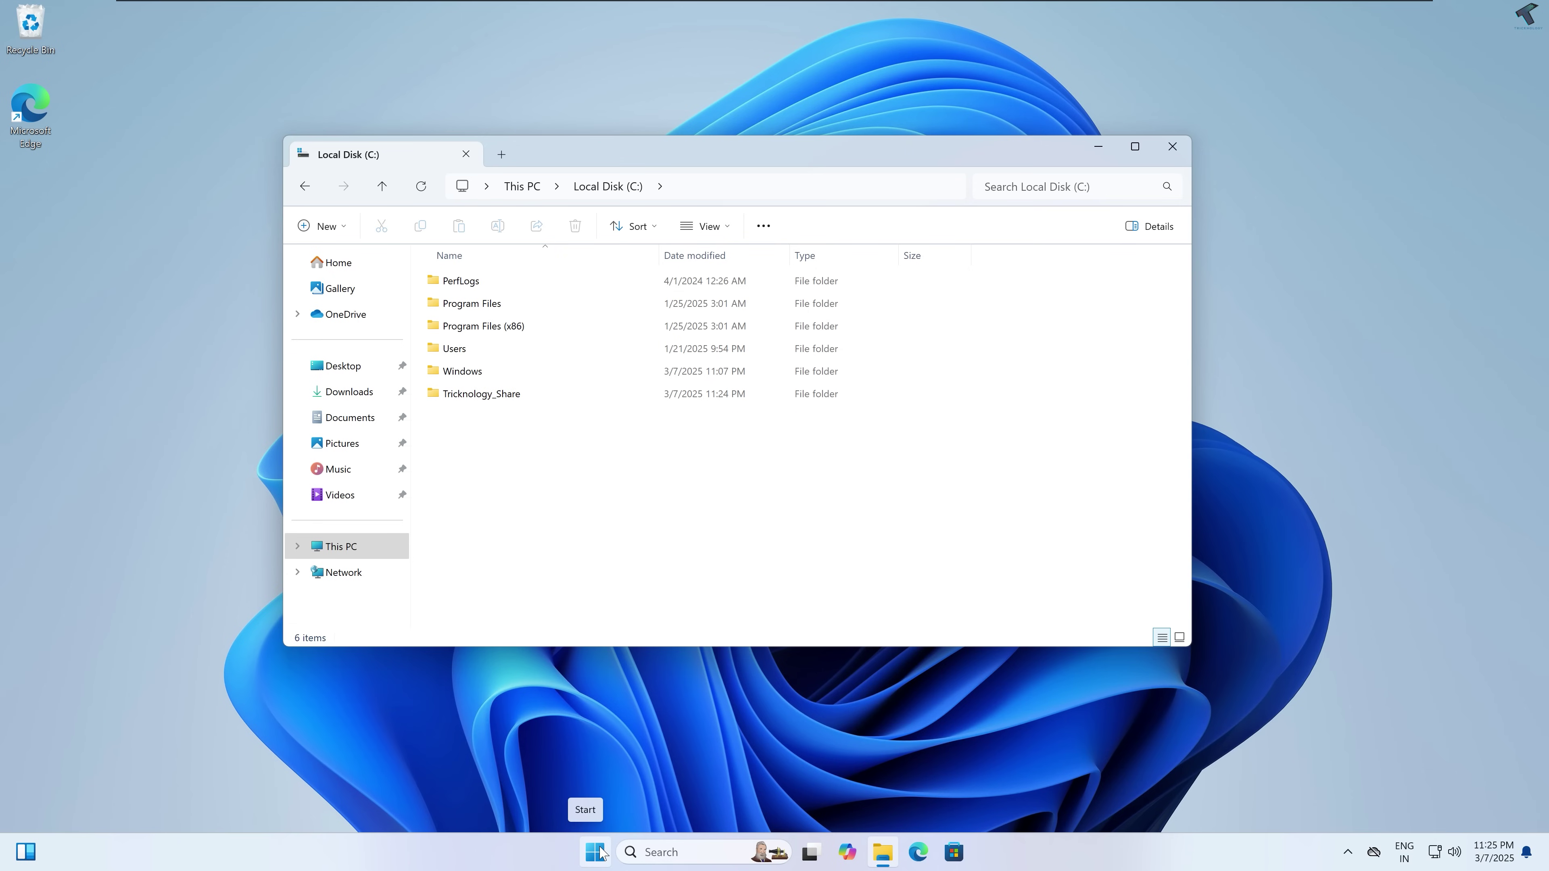
Launch Computer Management from the Start right-click menu and show Local Users and Groups > Users.
right_click(597, 853)
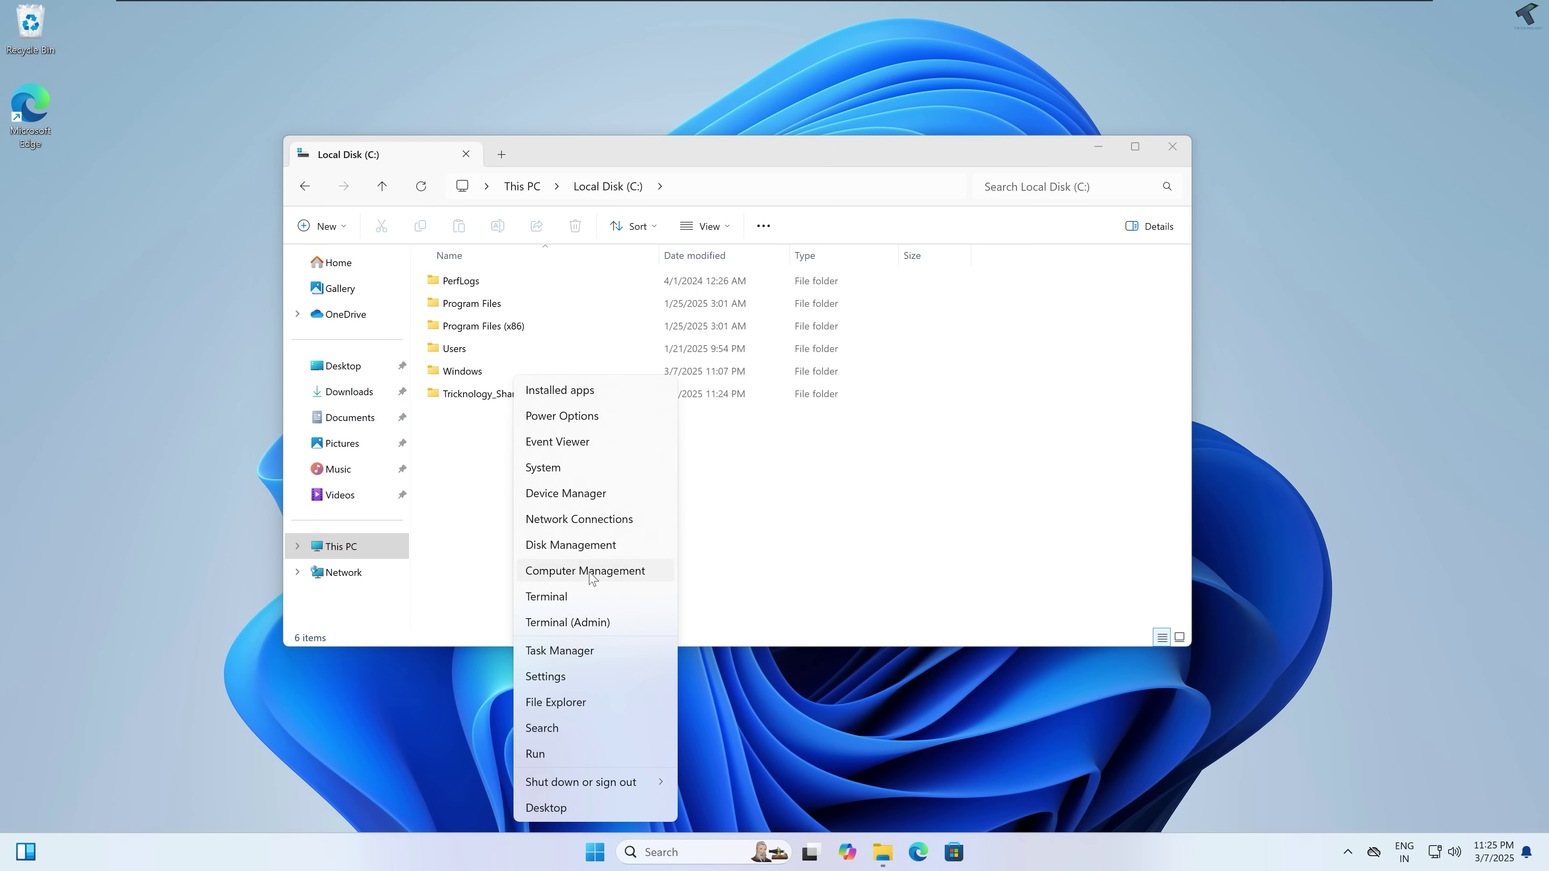
left_click(610, 577)
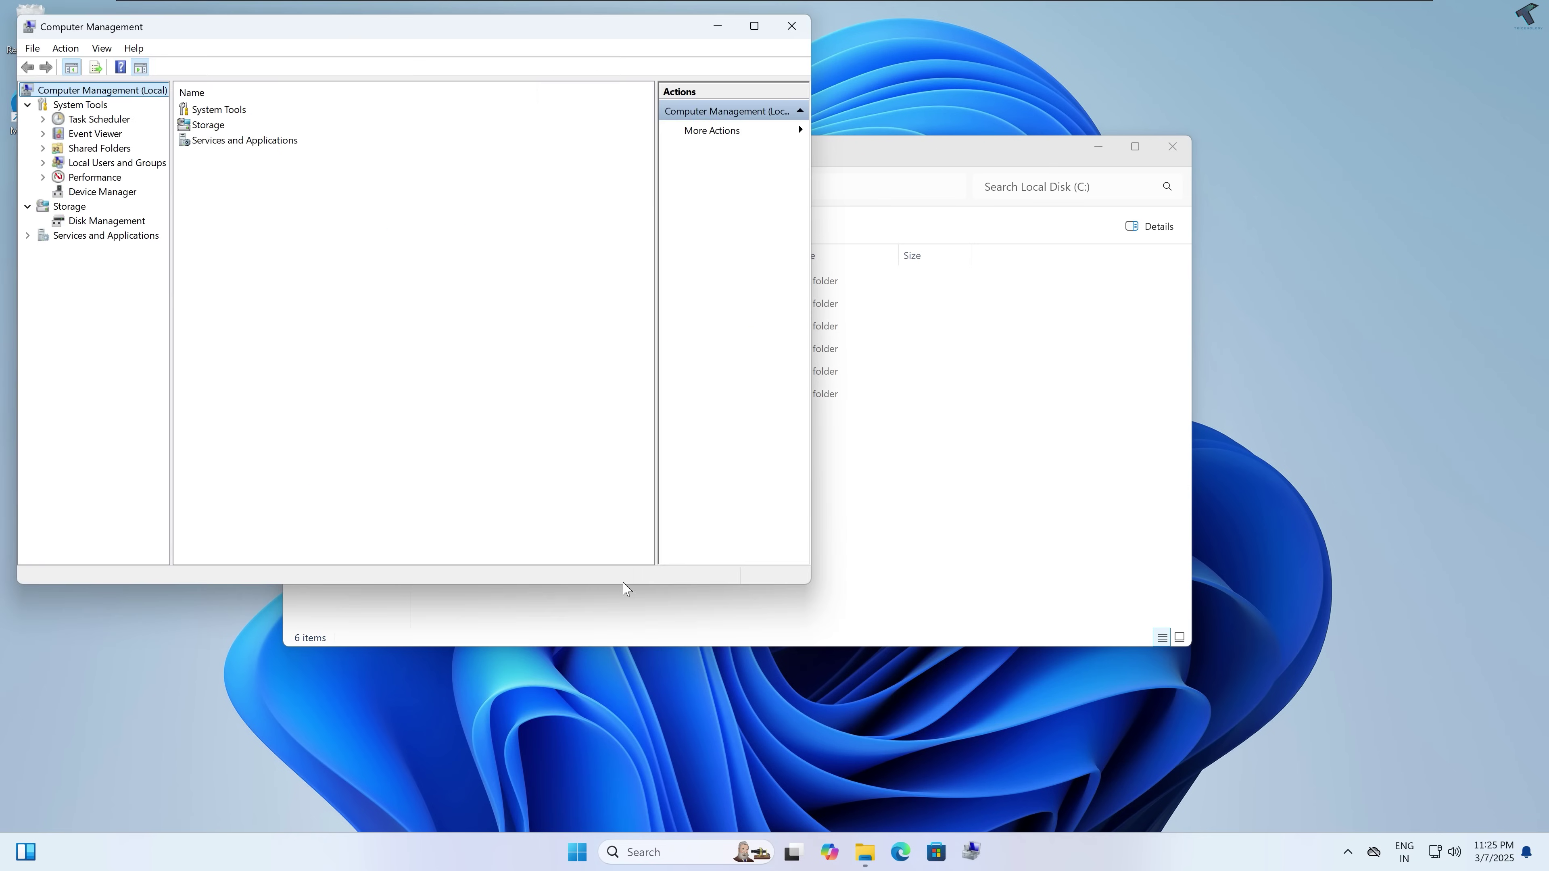
left_click_drag(435, 26, 885, 118)
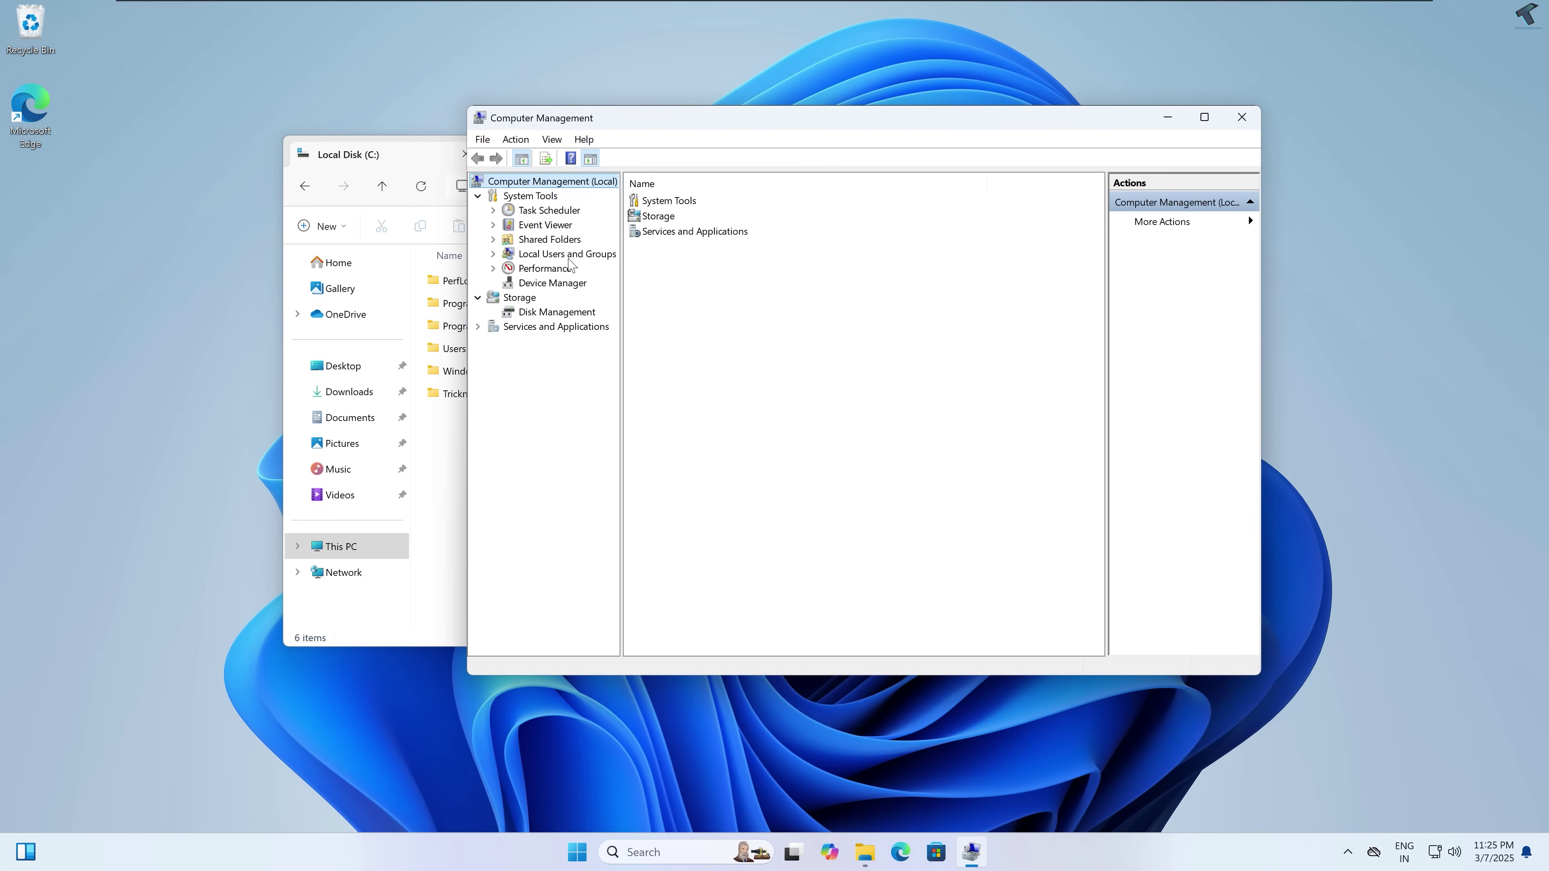
left_click(493, 255)
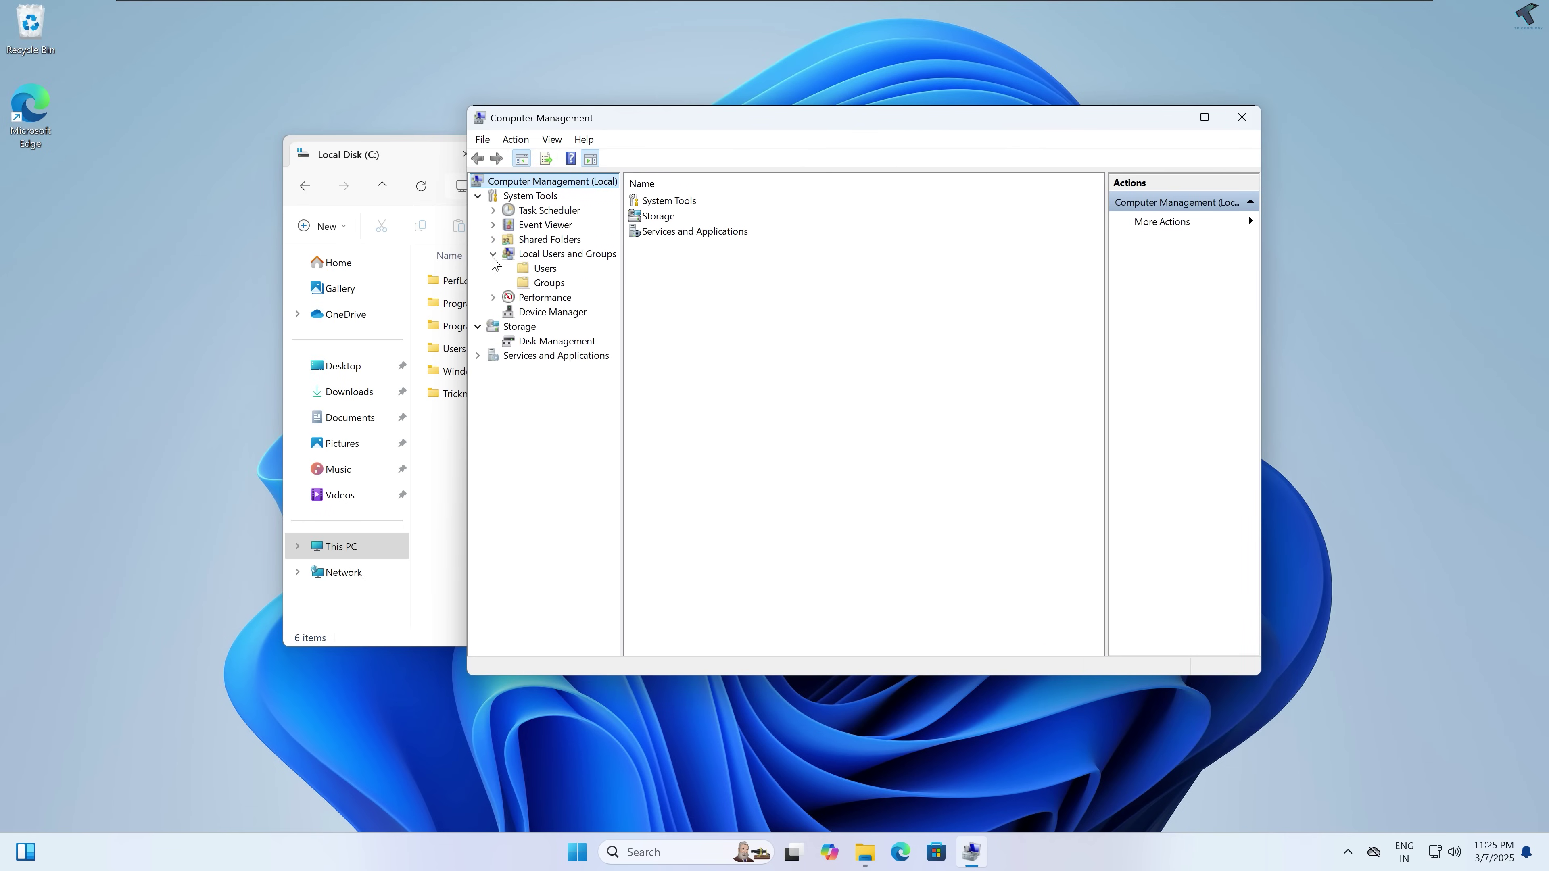
left_click(539, 269)
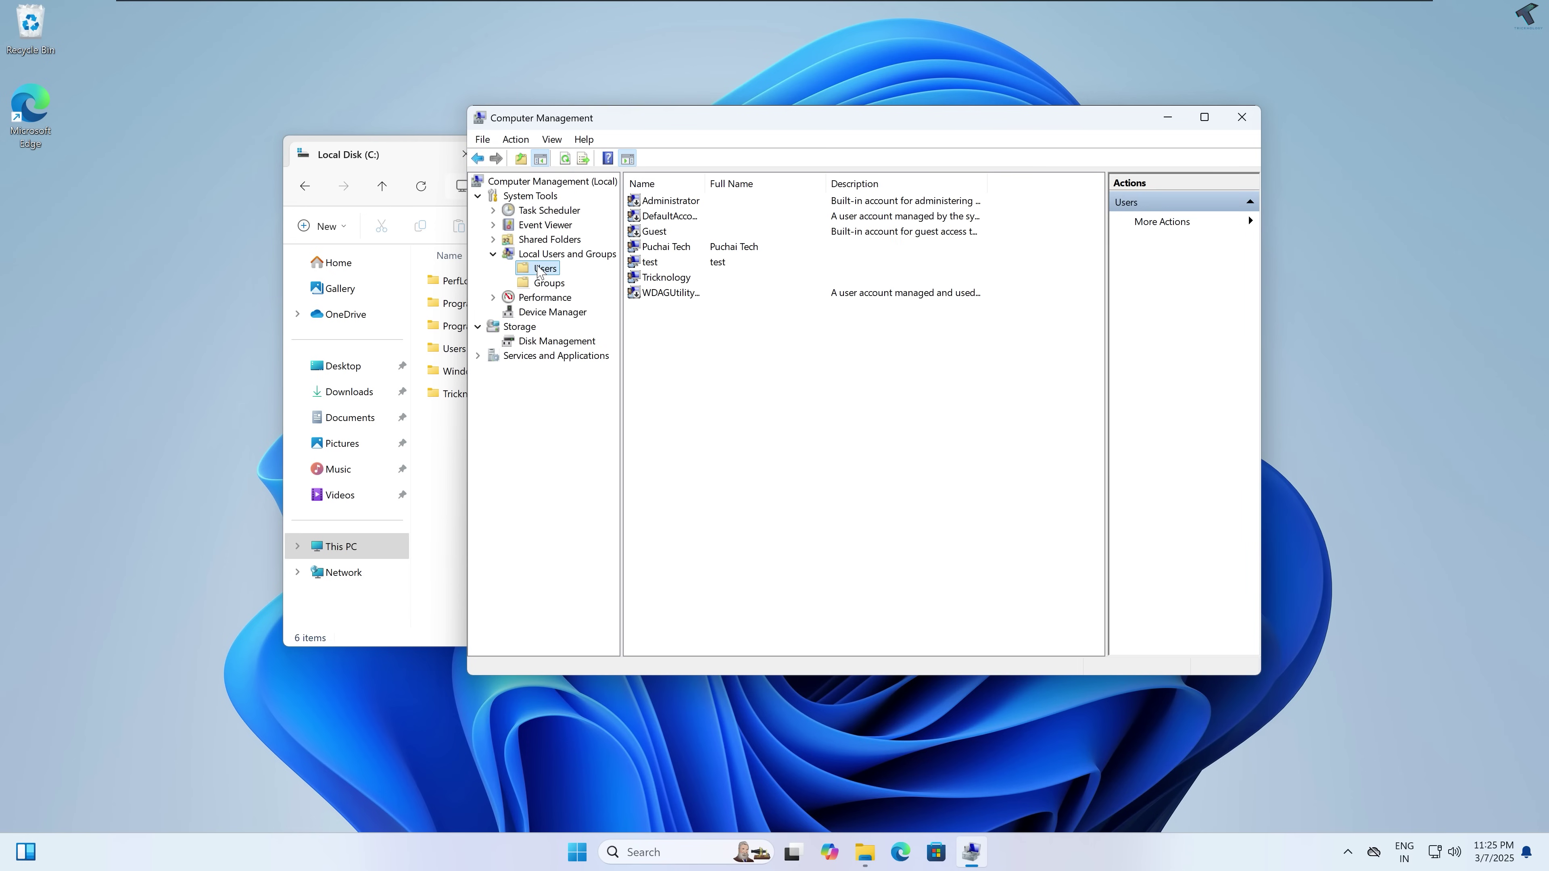
Create local user user1 with a password the user cannot change and that never expires.
right_click(663, 320)
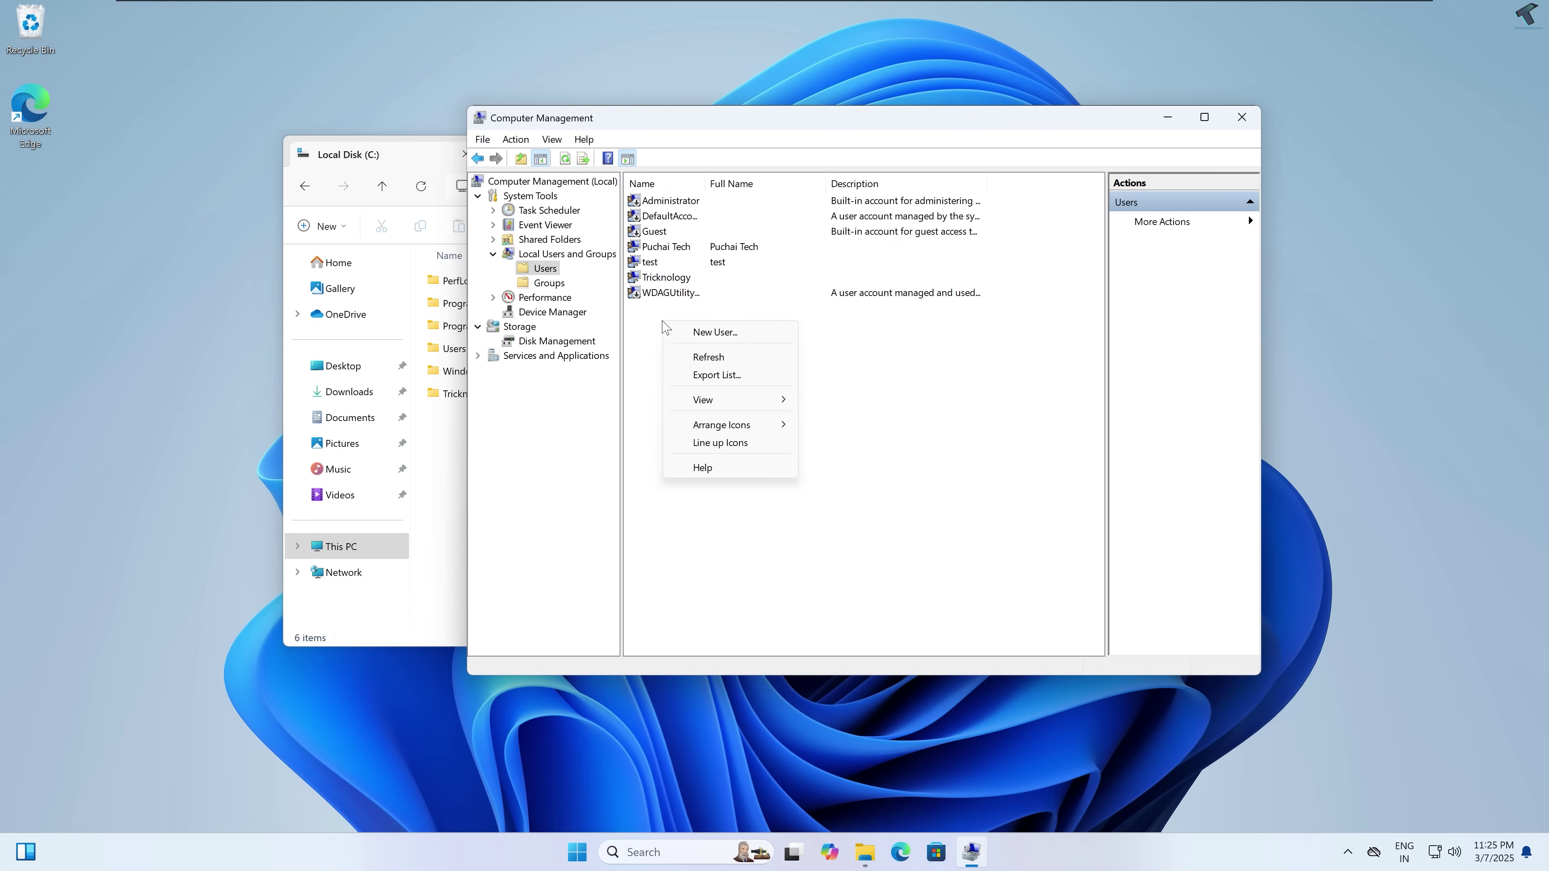
left_click(716, 333)
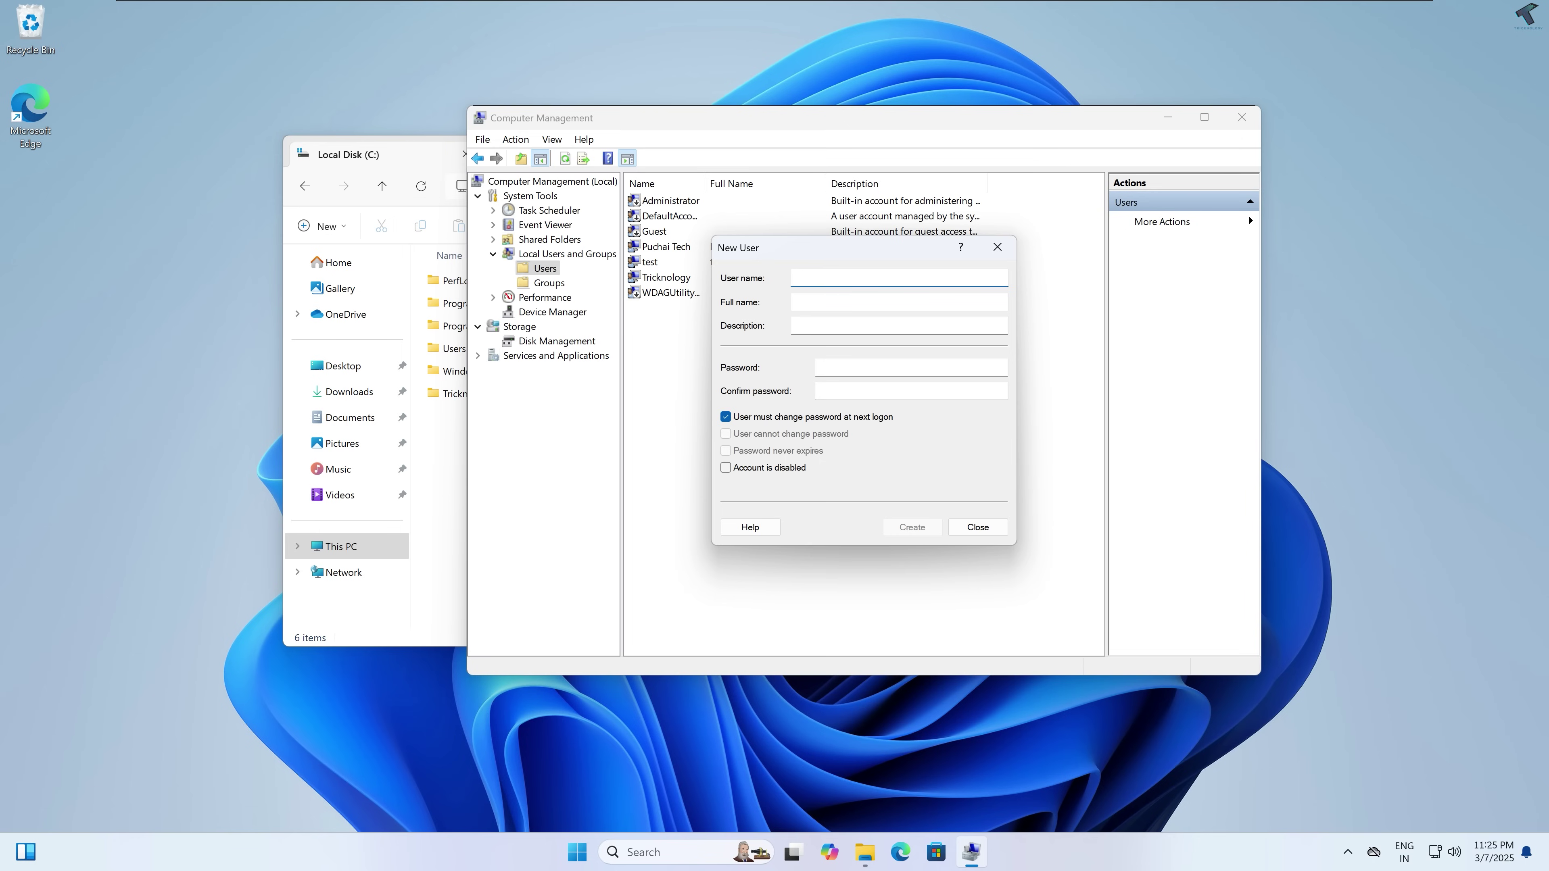
type("user1")
left_click(818, 369)
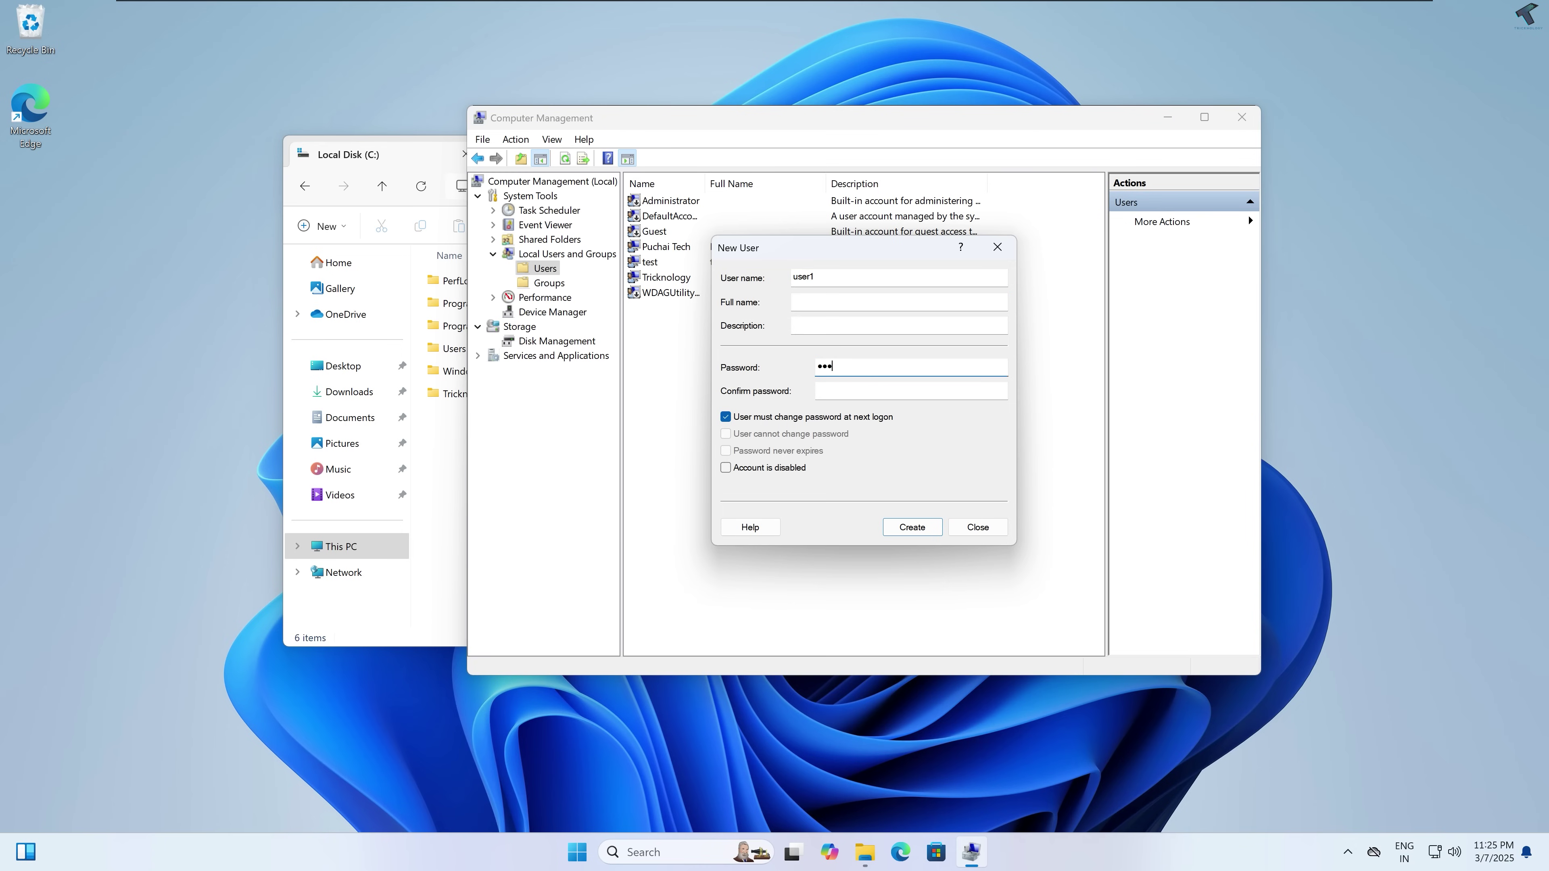
left_click(726, 417)
left_click(726, 434)
left_click(726, 450)
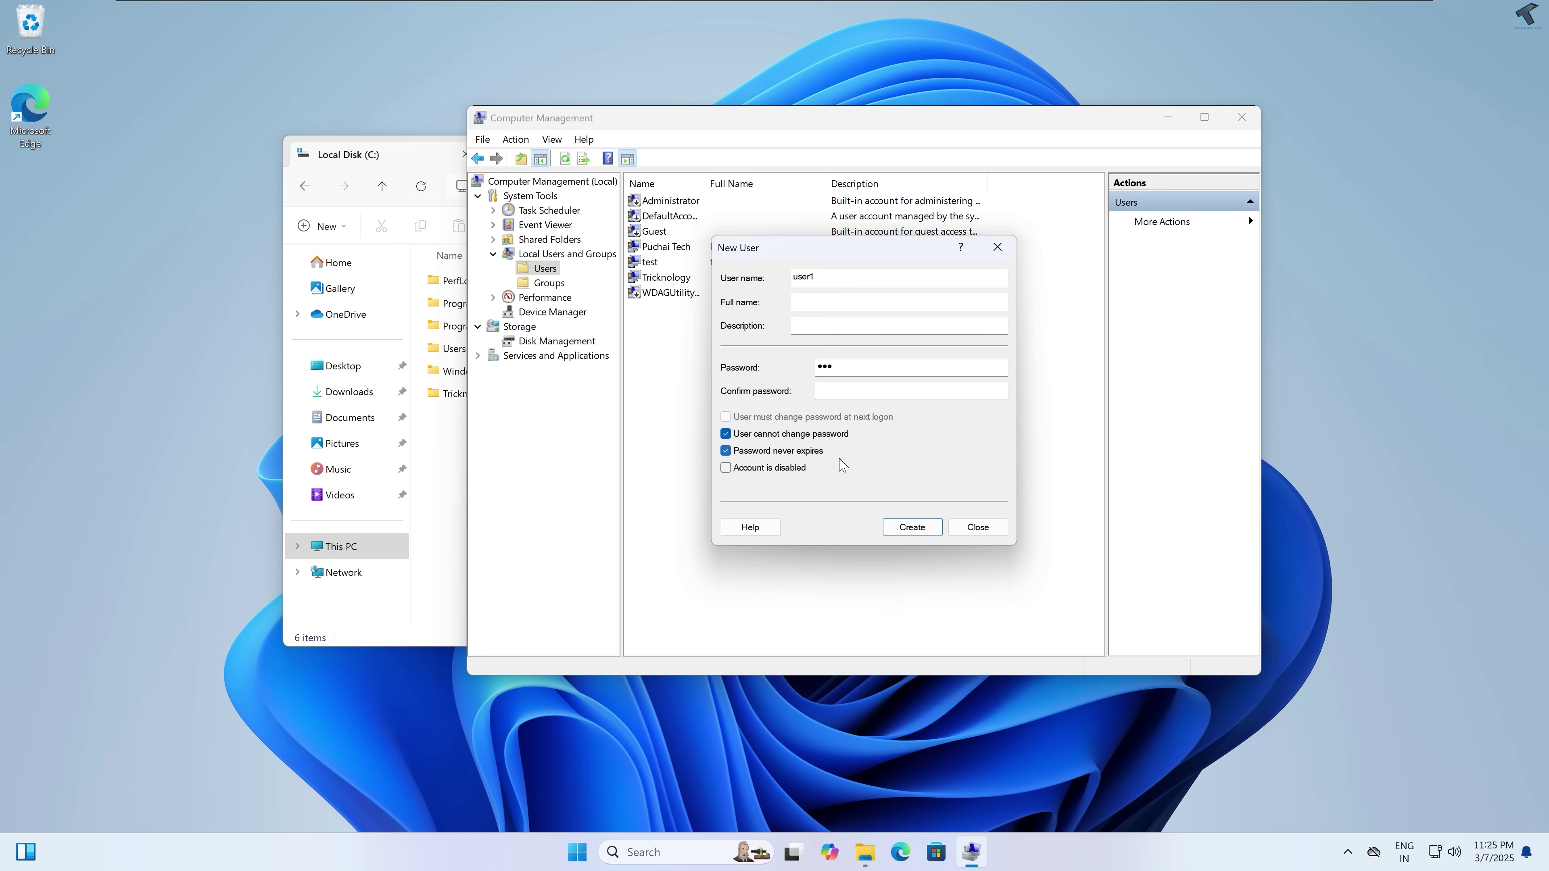
left_click(849, 396)
left_click(913, 529)
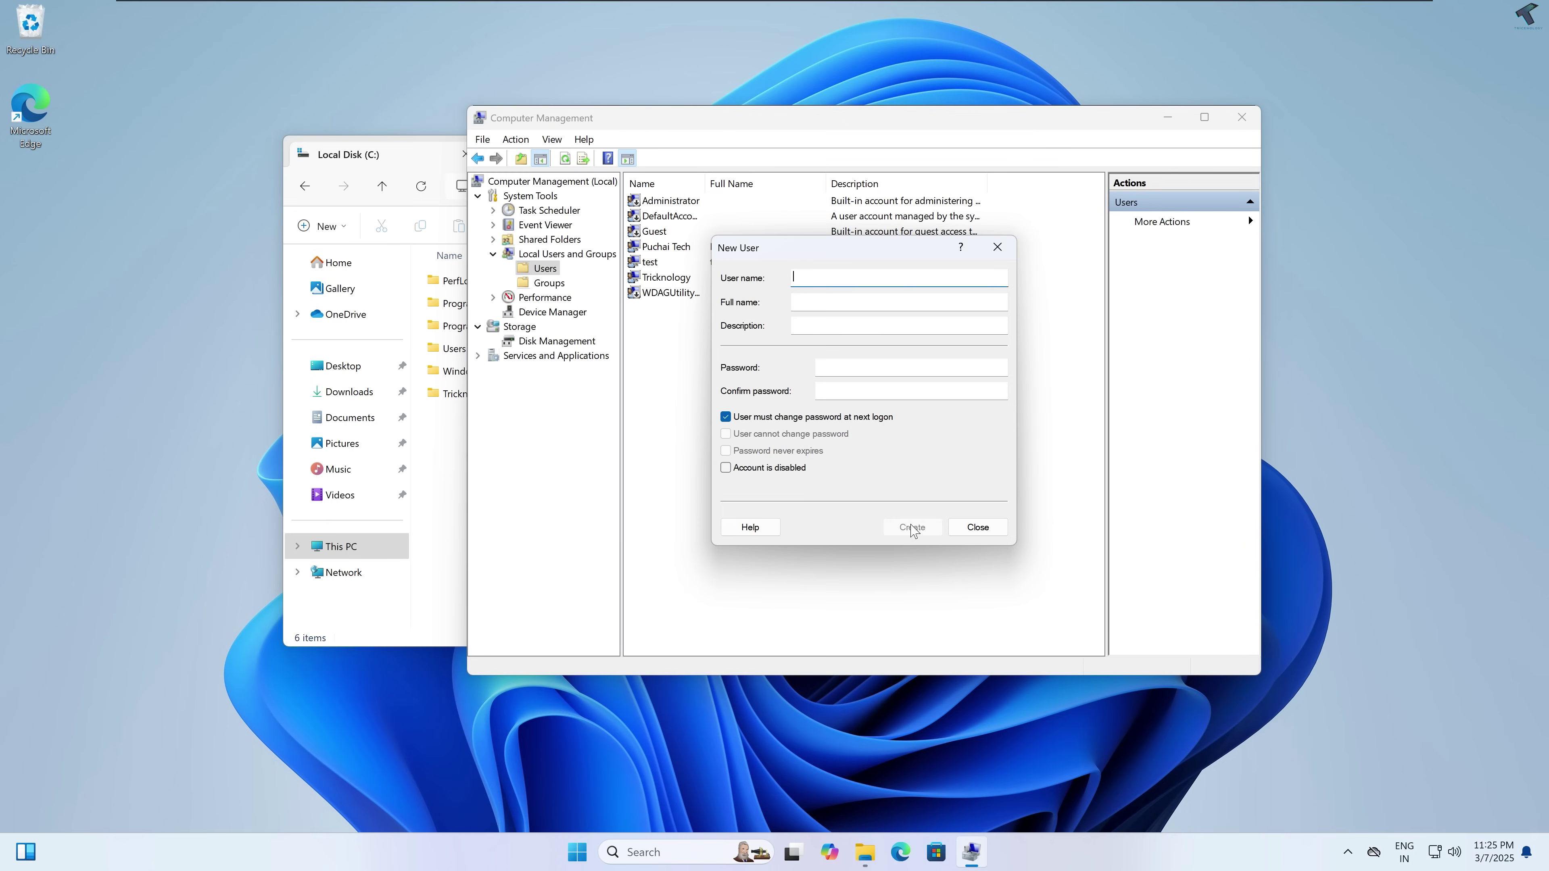
left_click(977, 528)
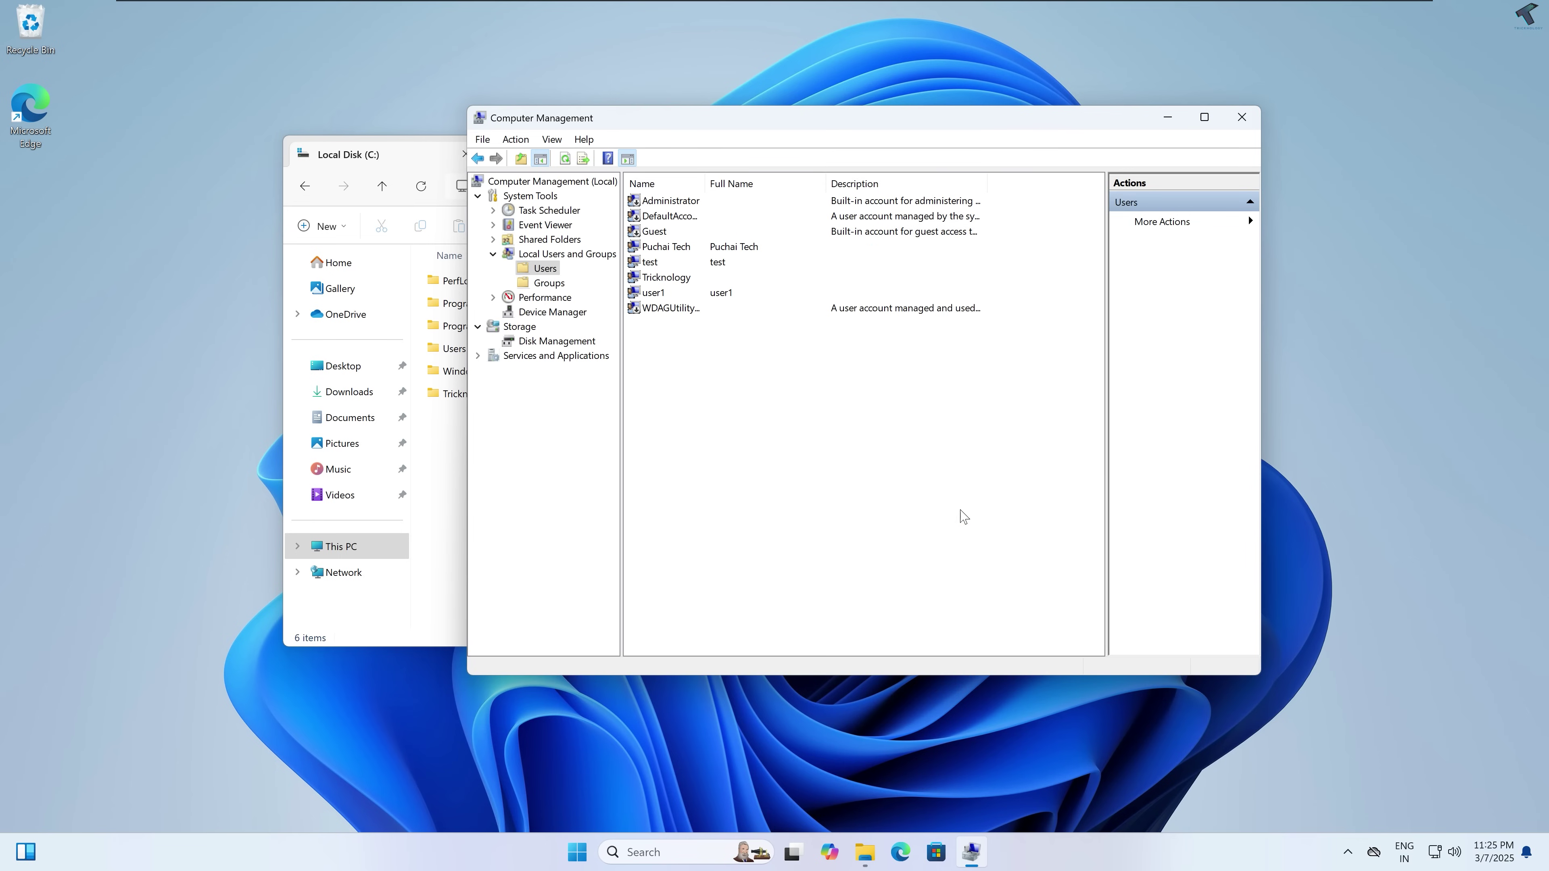
left_click(658, 294)
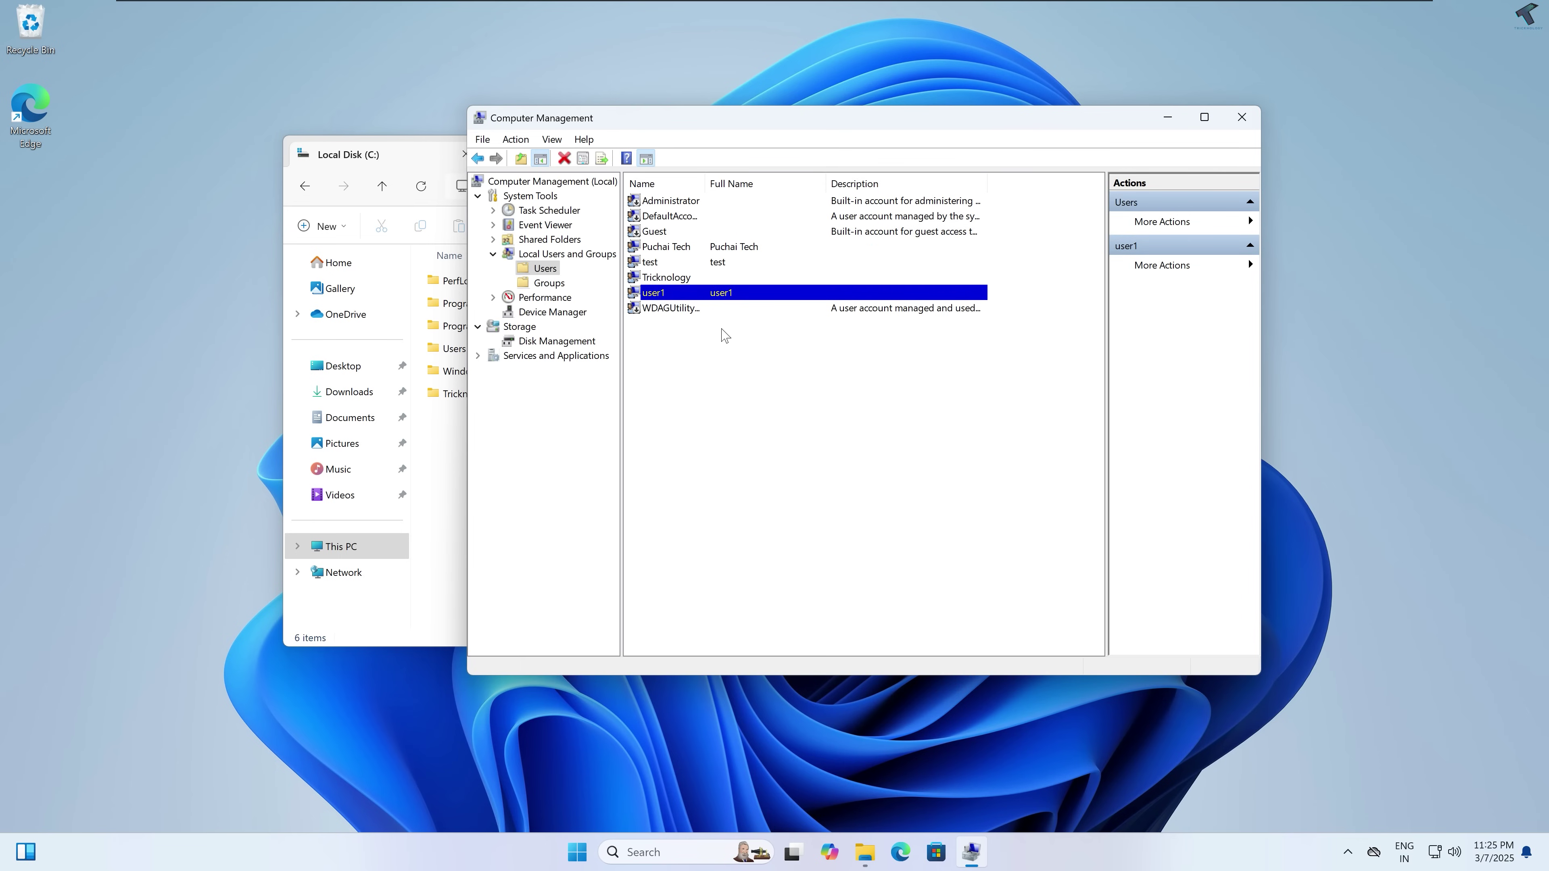
Create local user user2 with a password the user cannot change and that never expires.
right_click(726, 346)
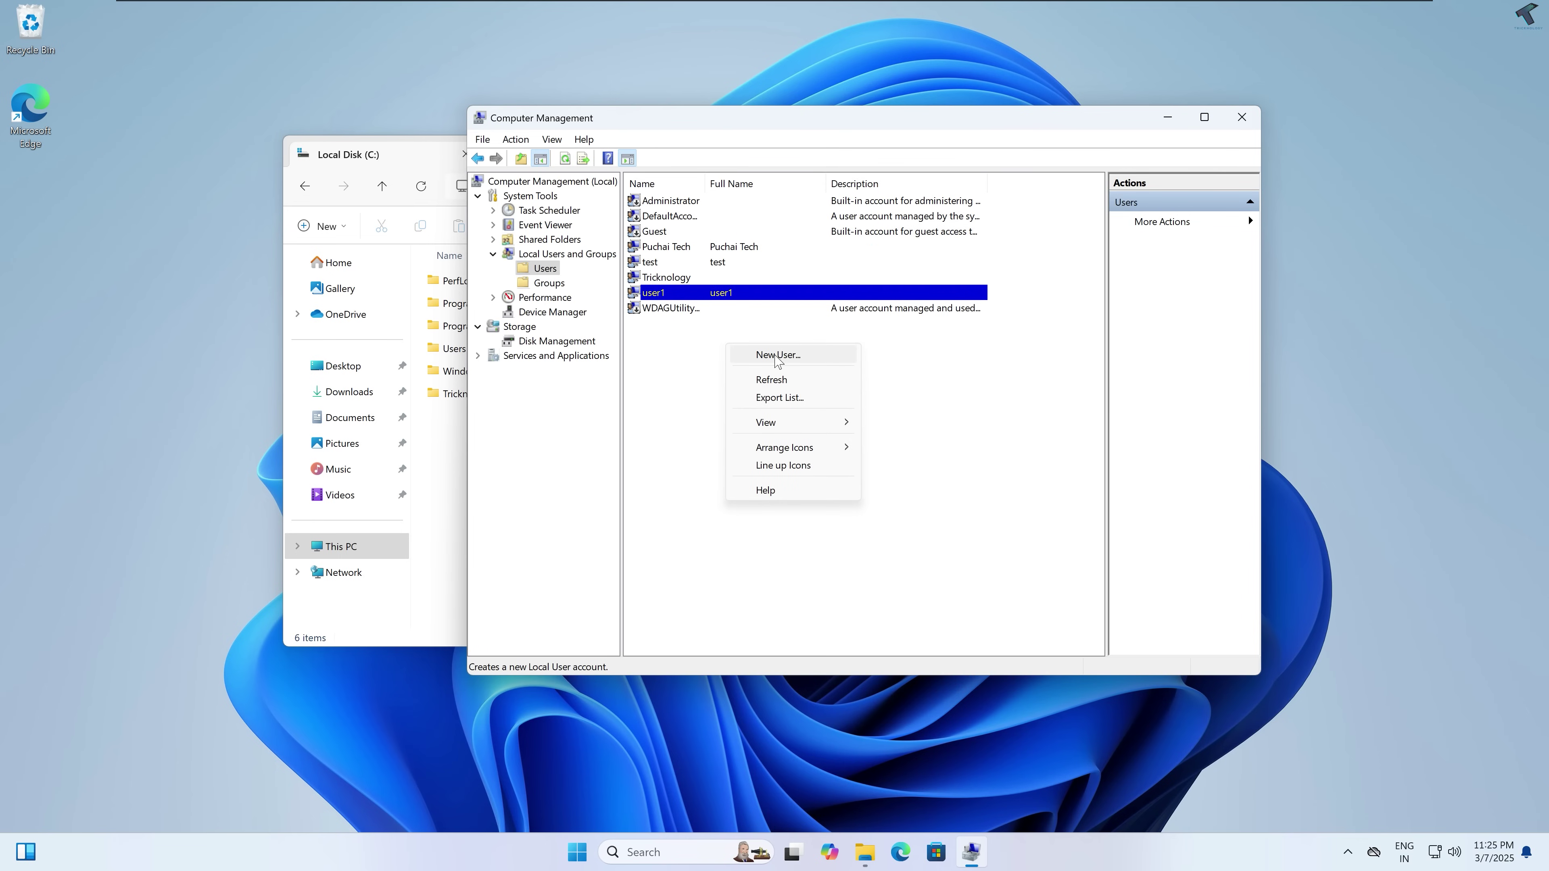
left_click(776, 356)
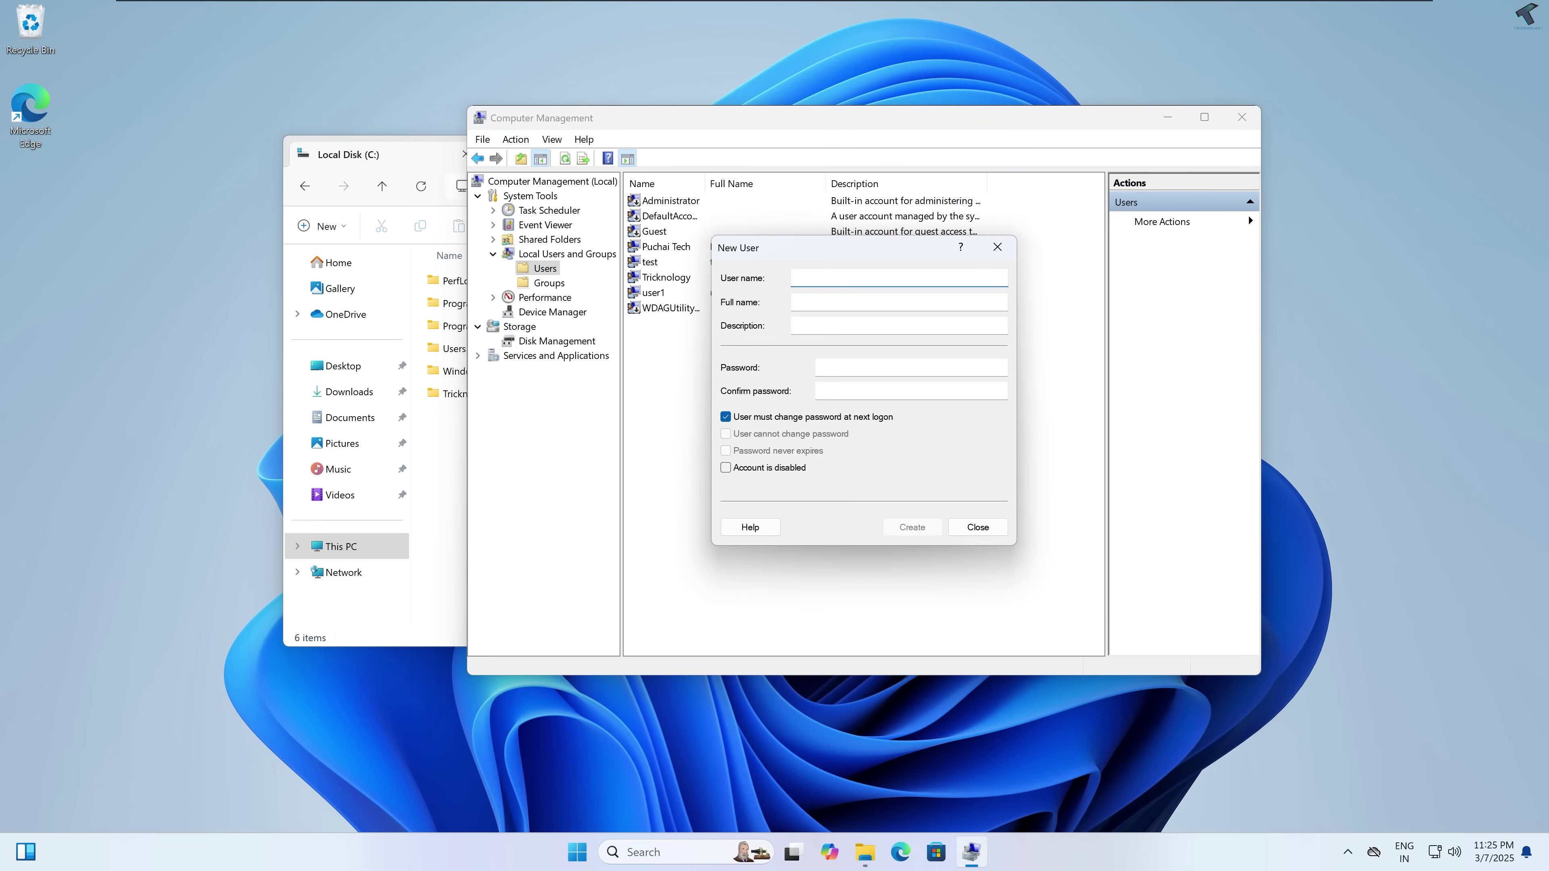
type("user2")
left_click(836, 368)
key("Tab")
left_click(727, 417)
left_click(726, 433)
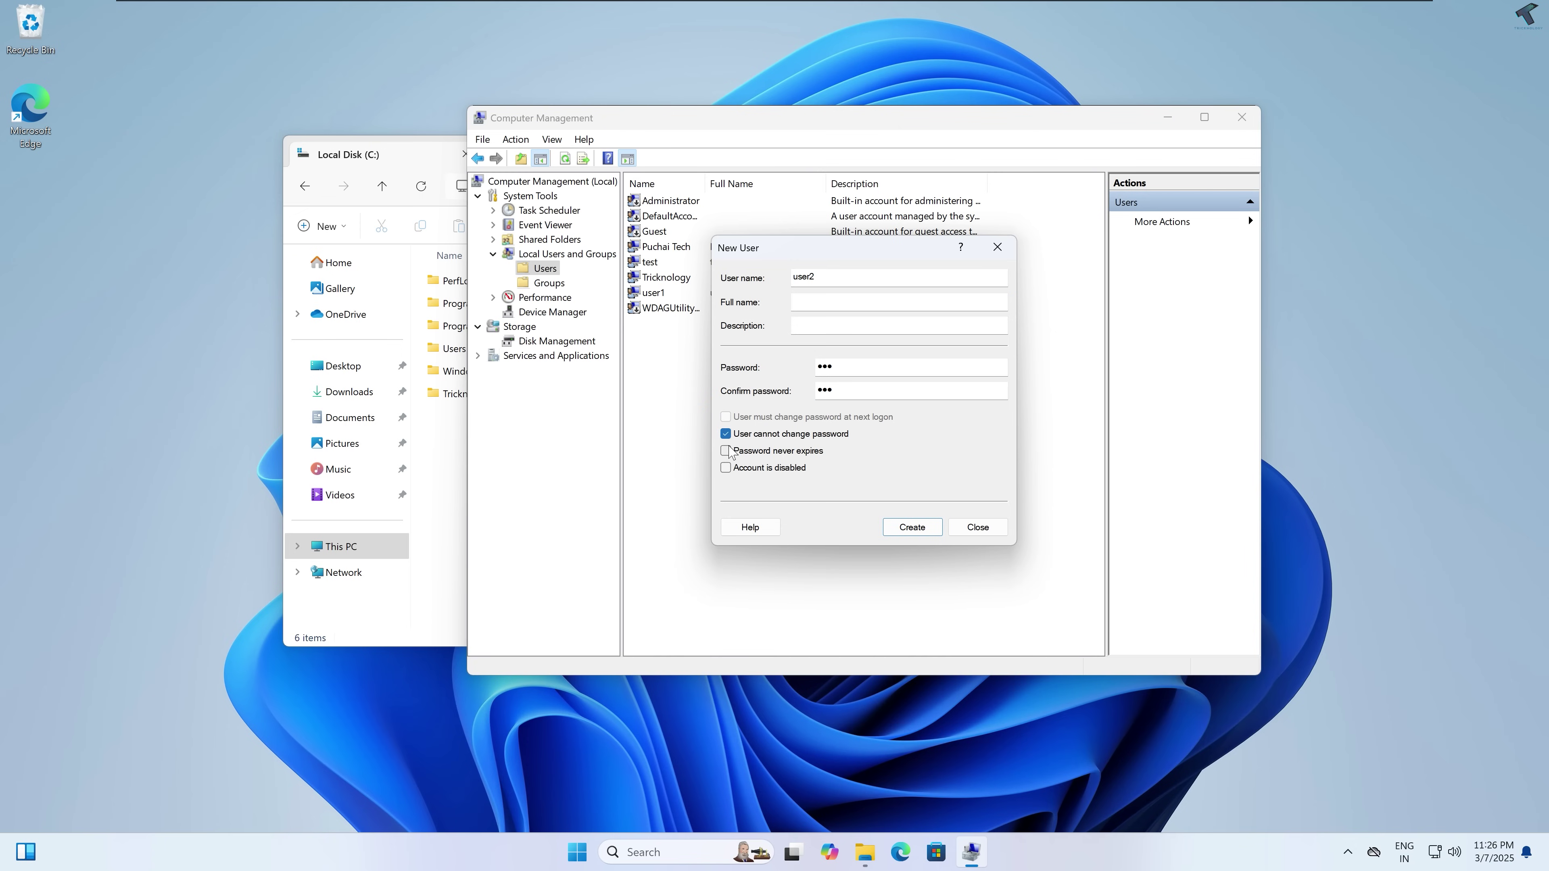
left_click(726, 450)
left_click(912, 527)
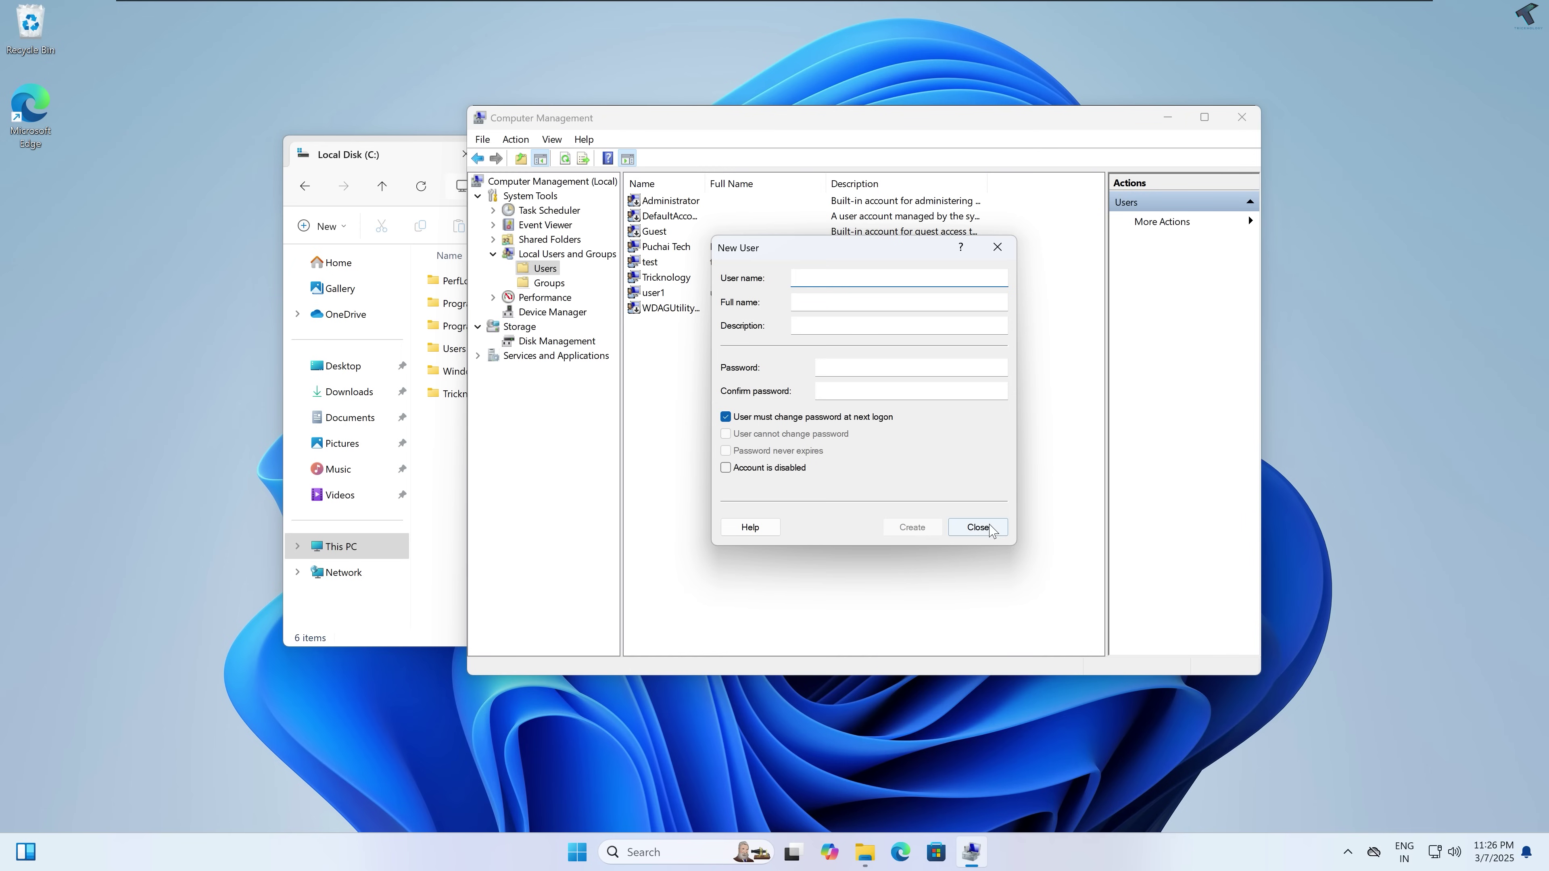
Create local user user3 with the same cannot-change, never-expires password options.
type("user")
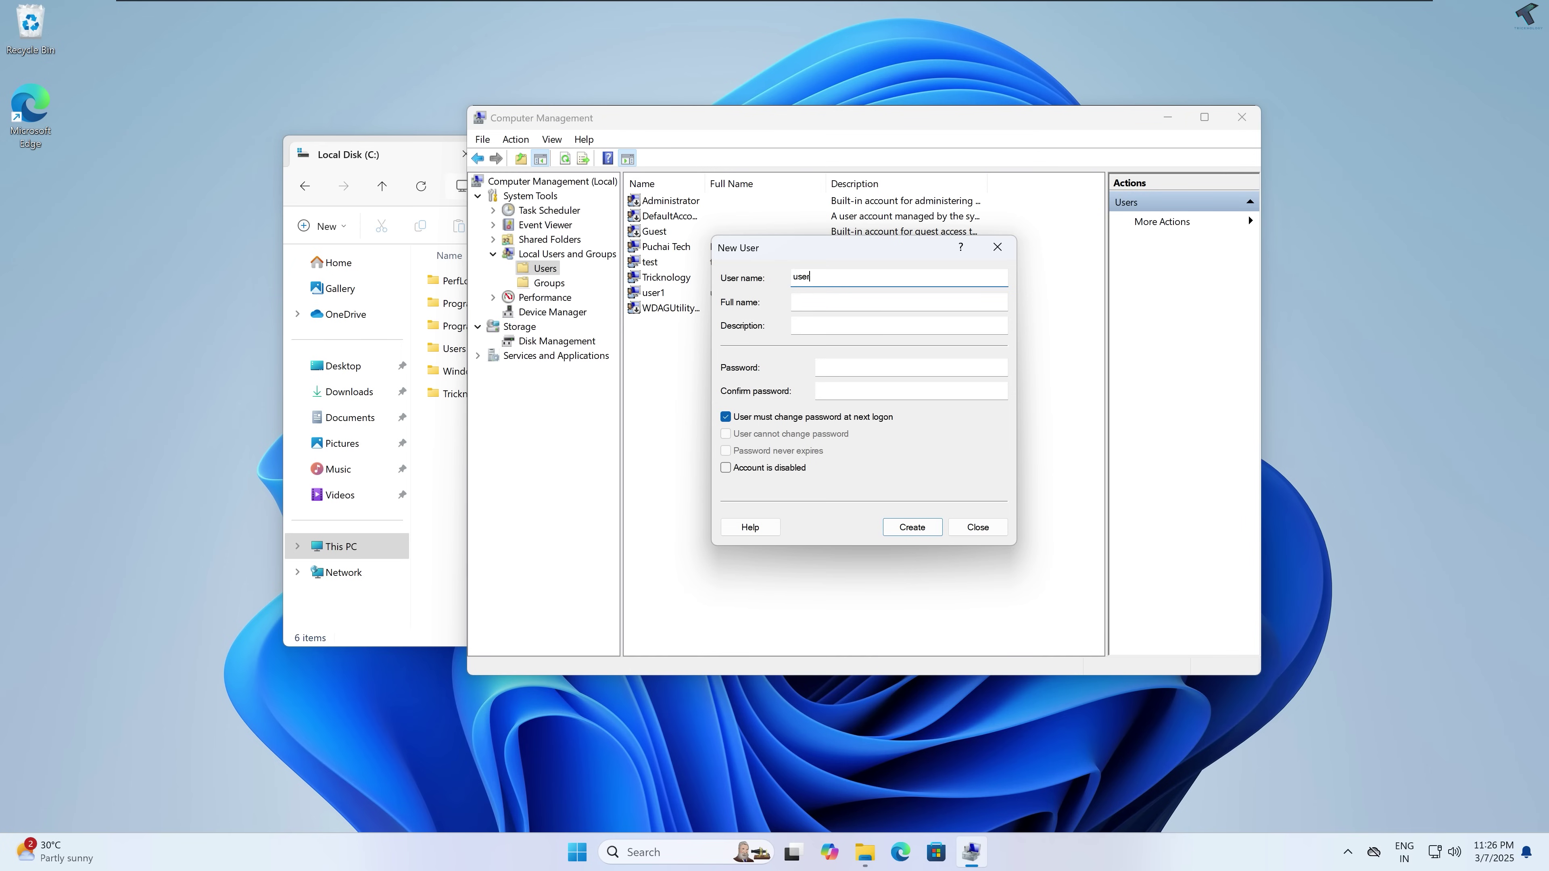
left_click(911, 367)
key("Tab")
left_click(726, 418)
left_click(726, 434)
left_click(726, 451)
left_click(912, 527)
Create local user user4 with the same password options and close the New User form.
type("user")
key("Tab")
key("Tab")
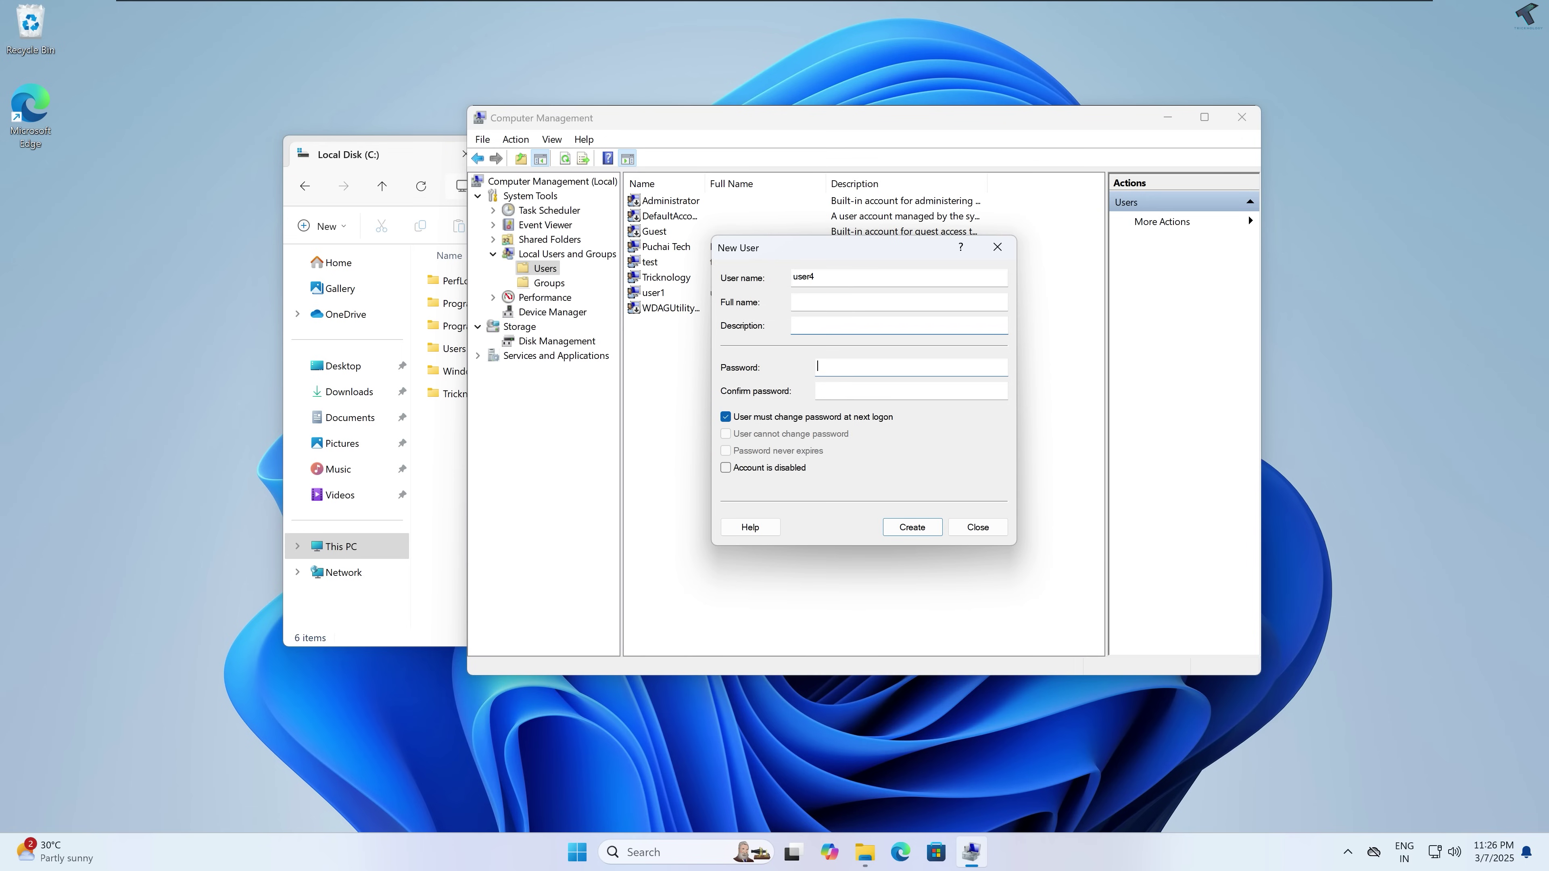
key("Tab")
key("Tab")
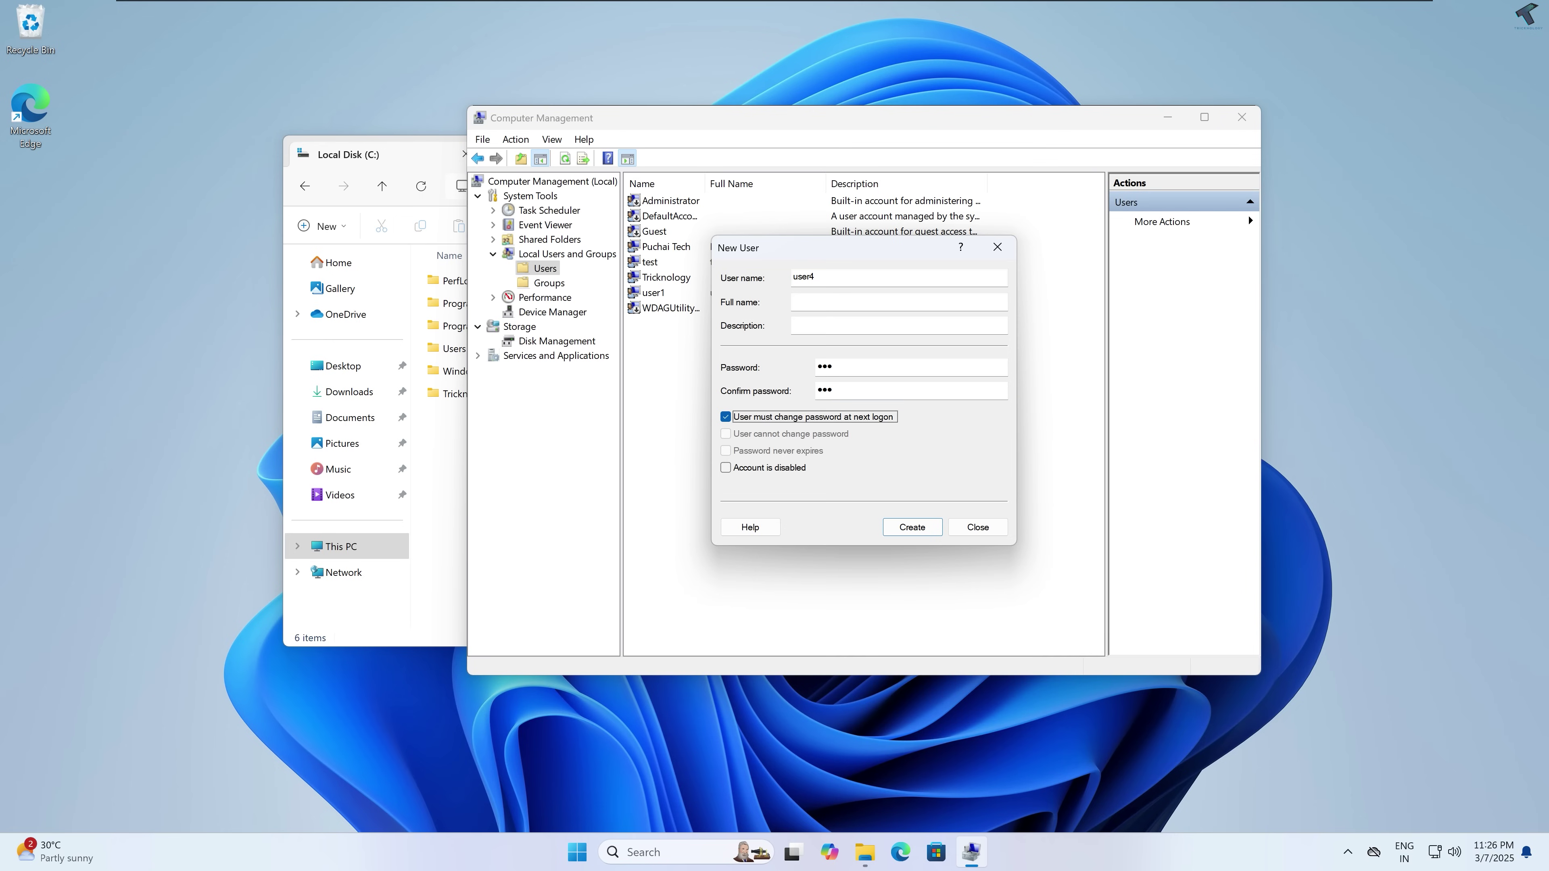
key("space")
key("Tab")
key("space")
key("Tab")
key("space")
left_click(912, 527)
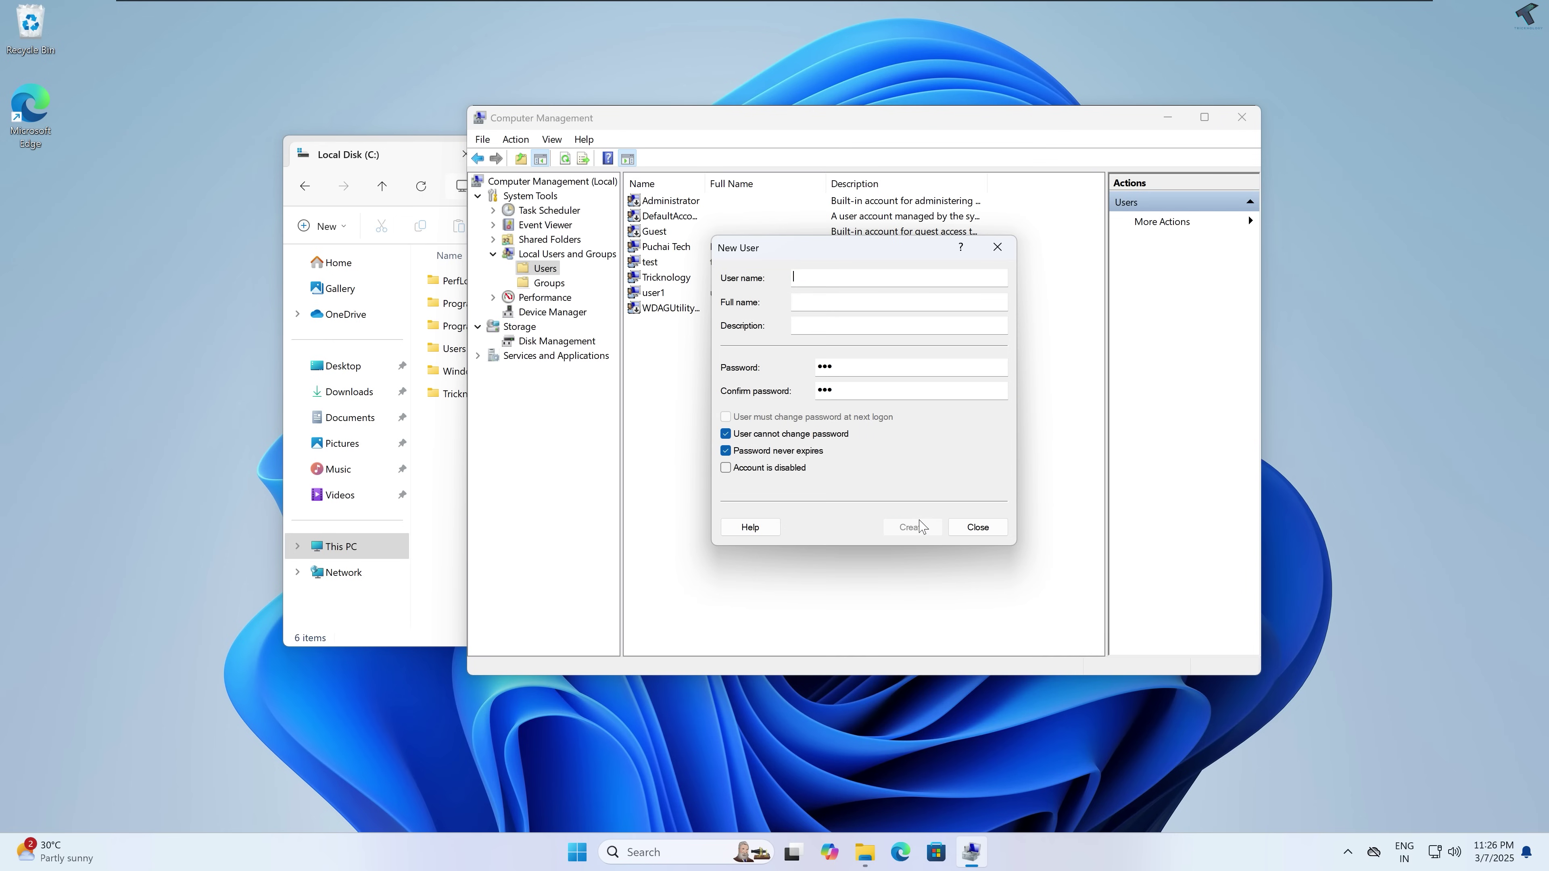
left_click(978, 527)
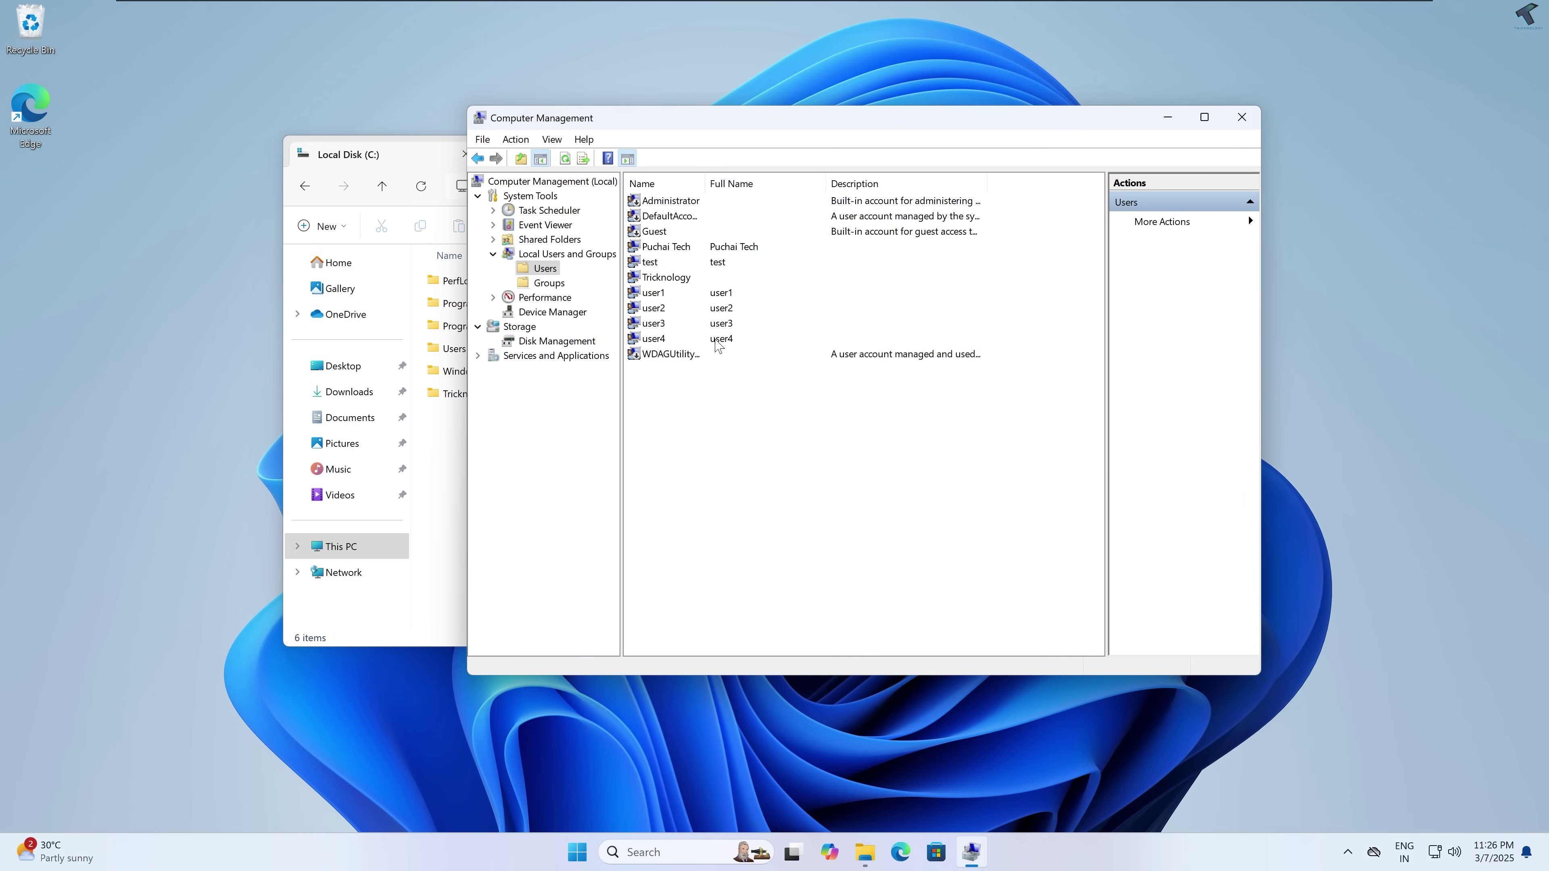
Review the user1, user2 and user3 entries in the Users list.
left_click(649, 295)
left_click(653, 308)
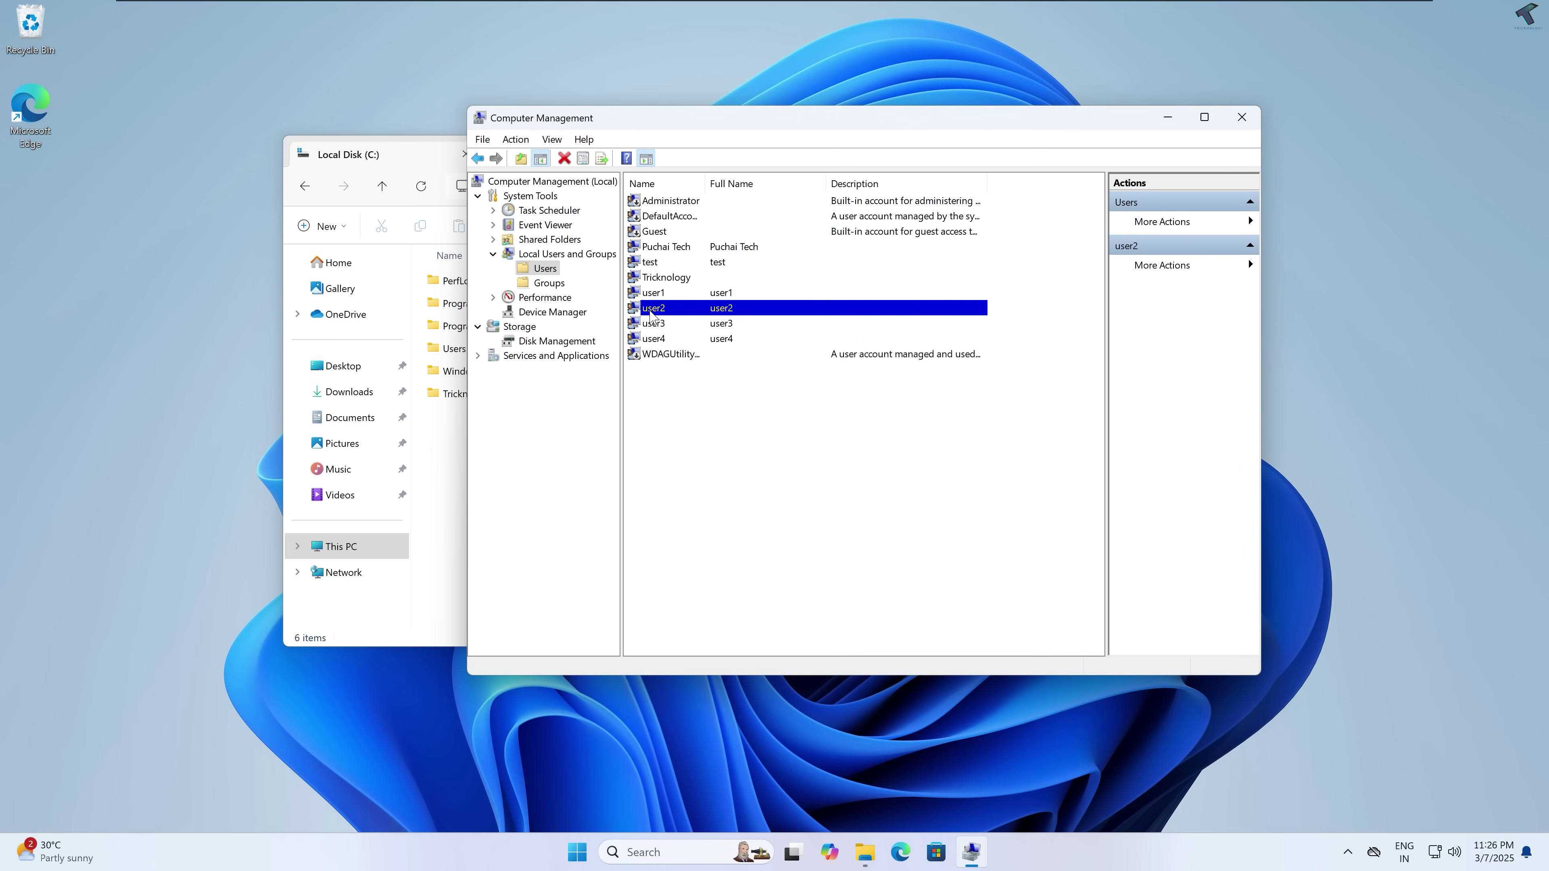
left_click(654, 324)
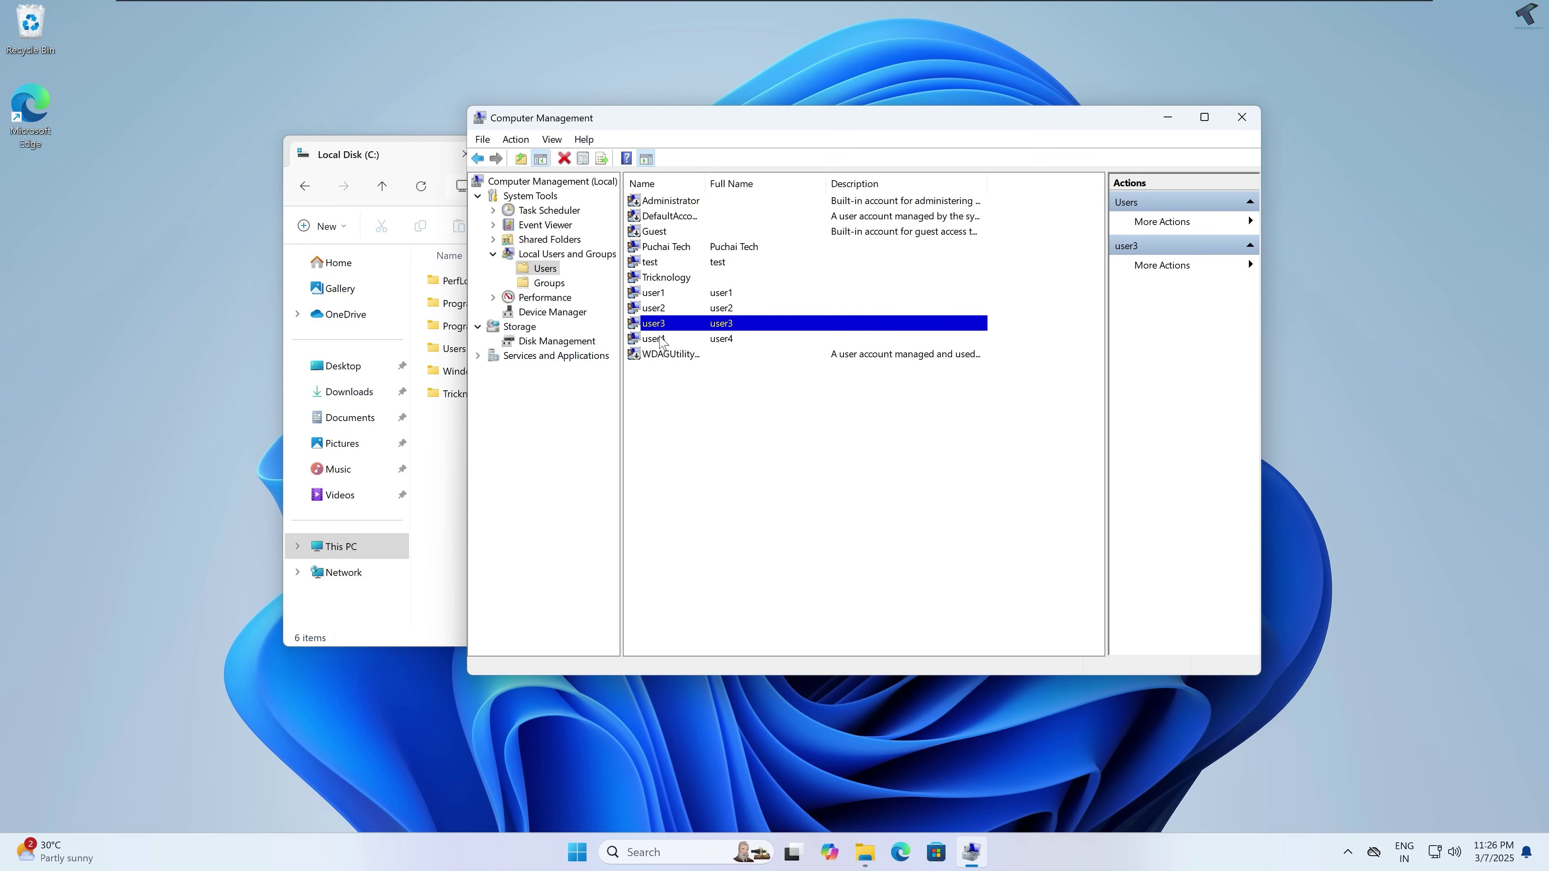
left_click(693, 386)
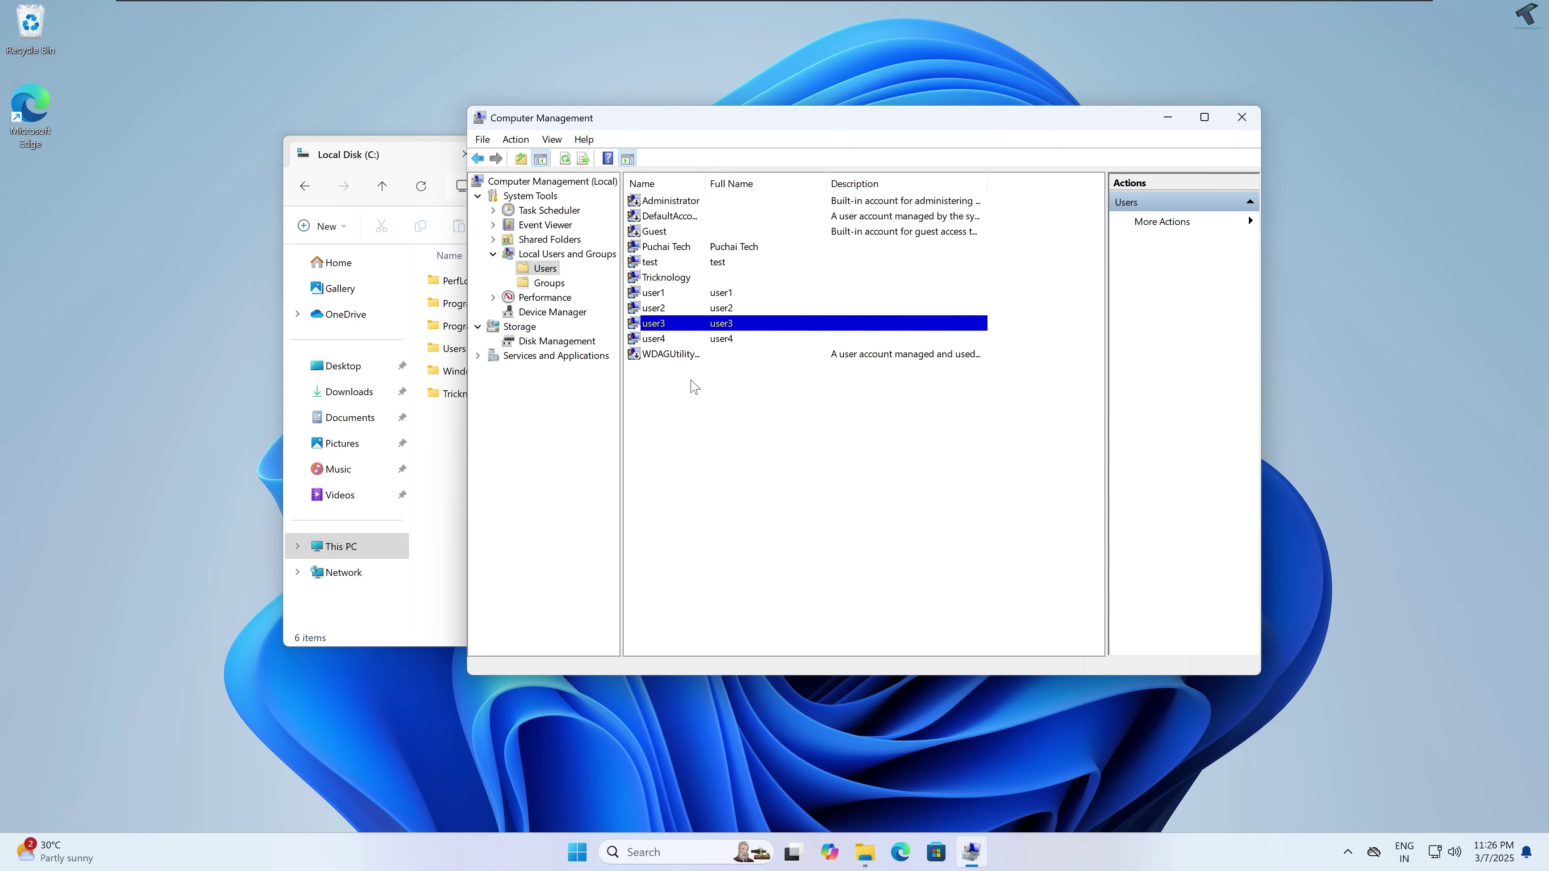
Show the Groups list and start a new local group named group_s.
left_click(549, 284)
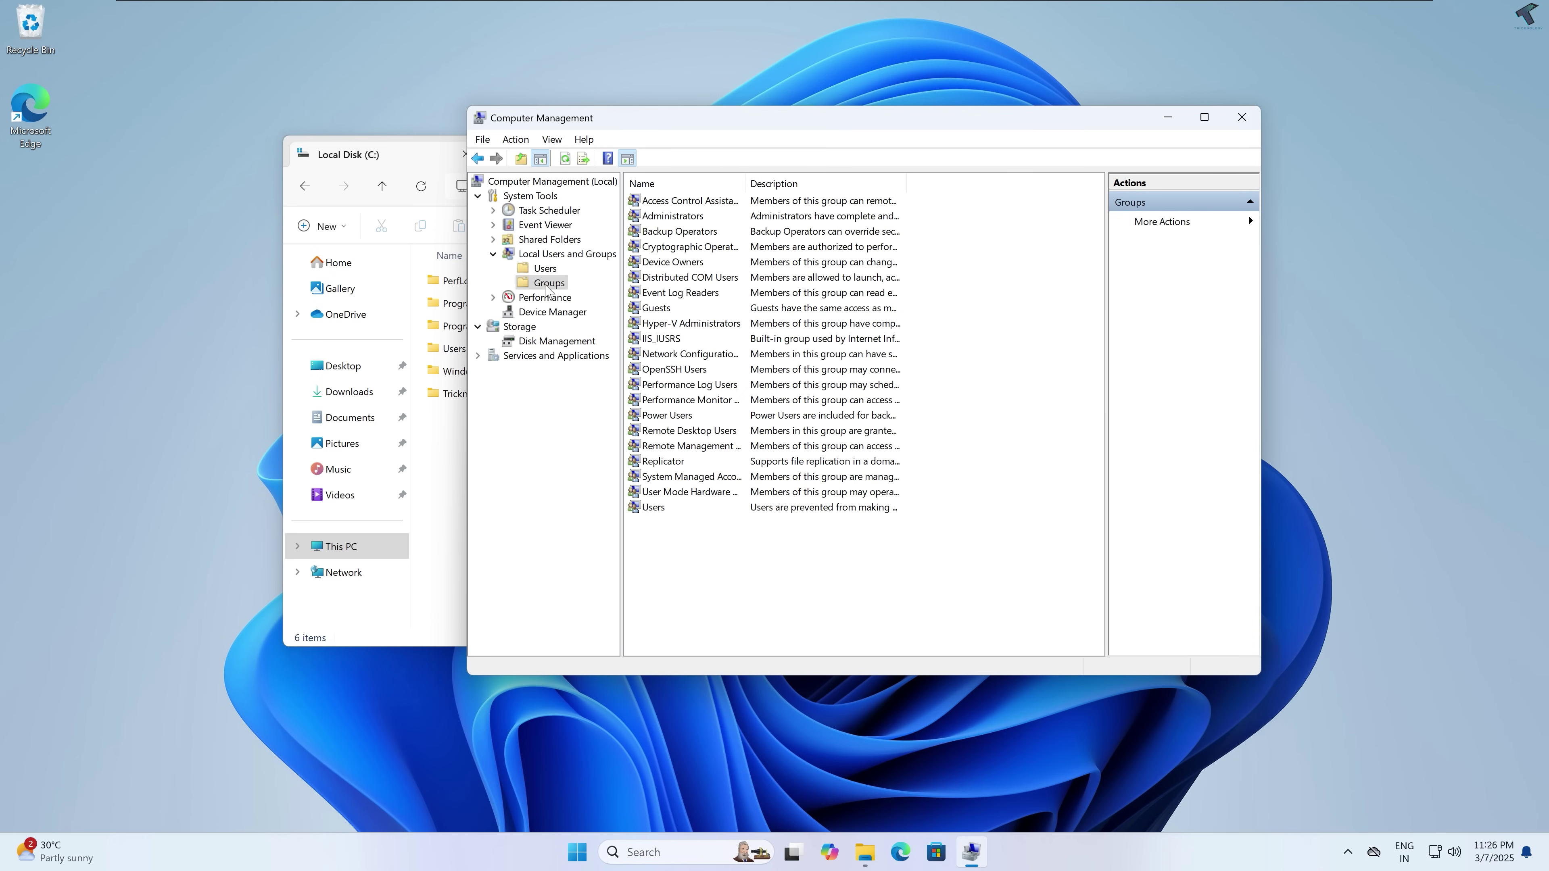
right_click(733, 538)
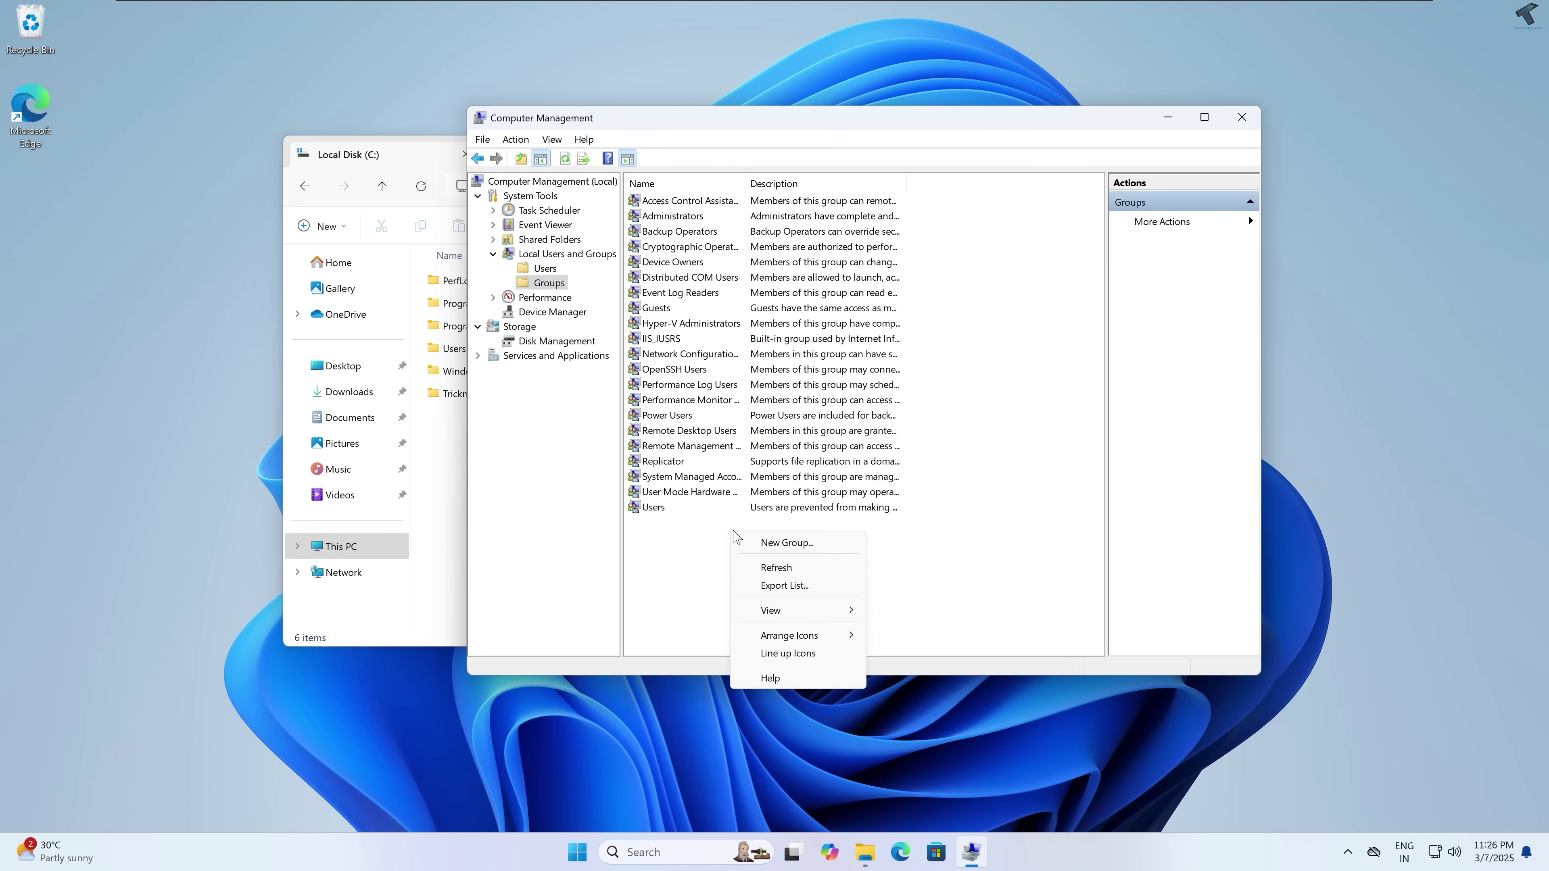
left_click(750, 542)
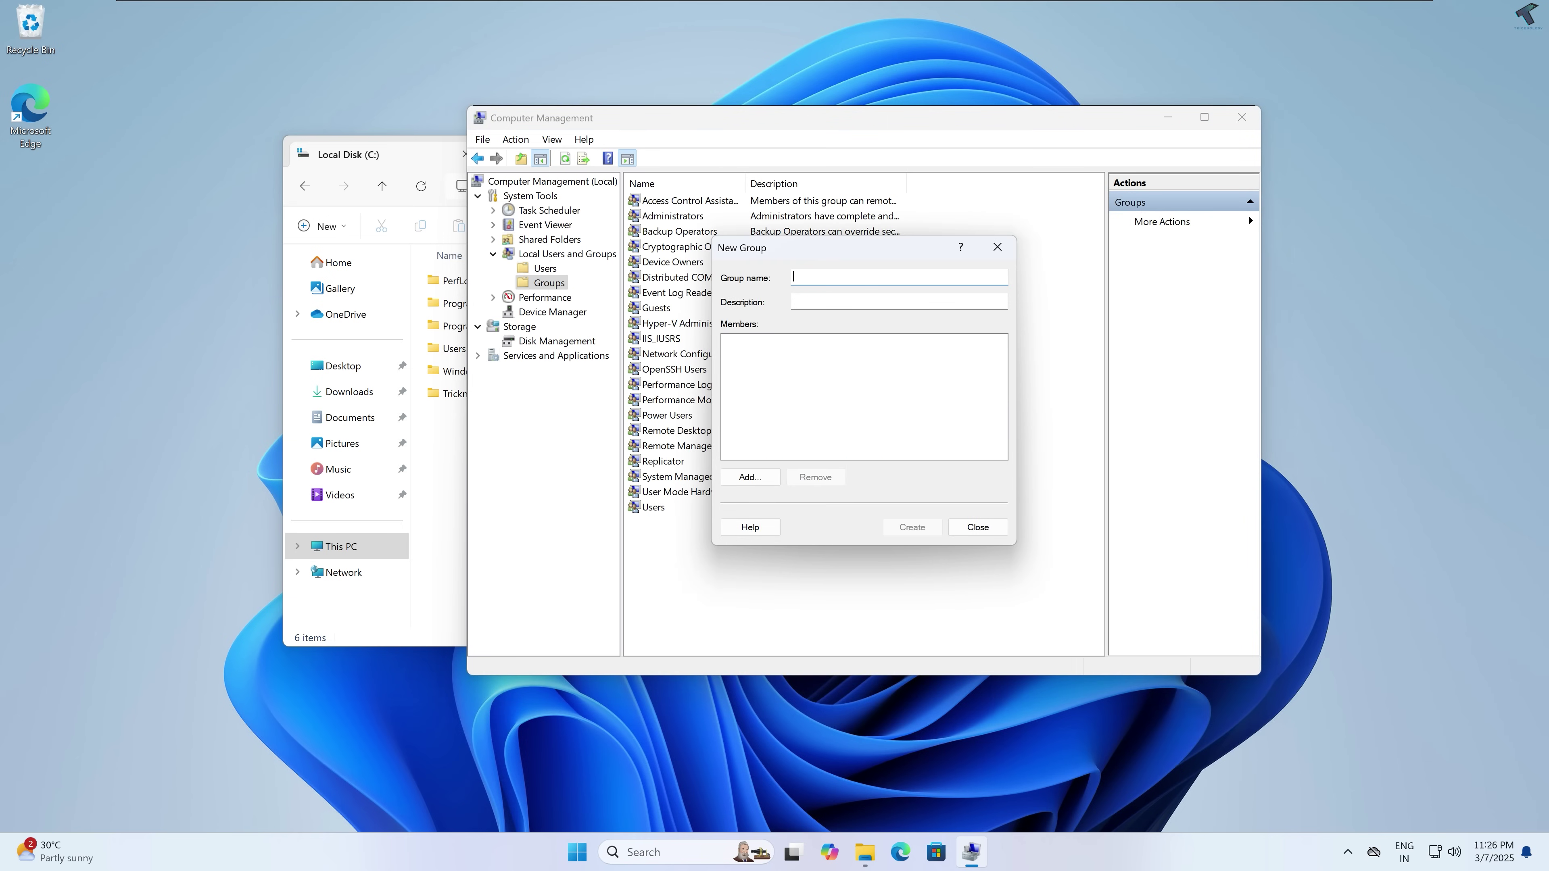
type("gropu")
Add user1 and user2 as verified members and create the group_s group.
left_click(754, 481)
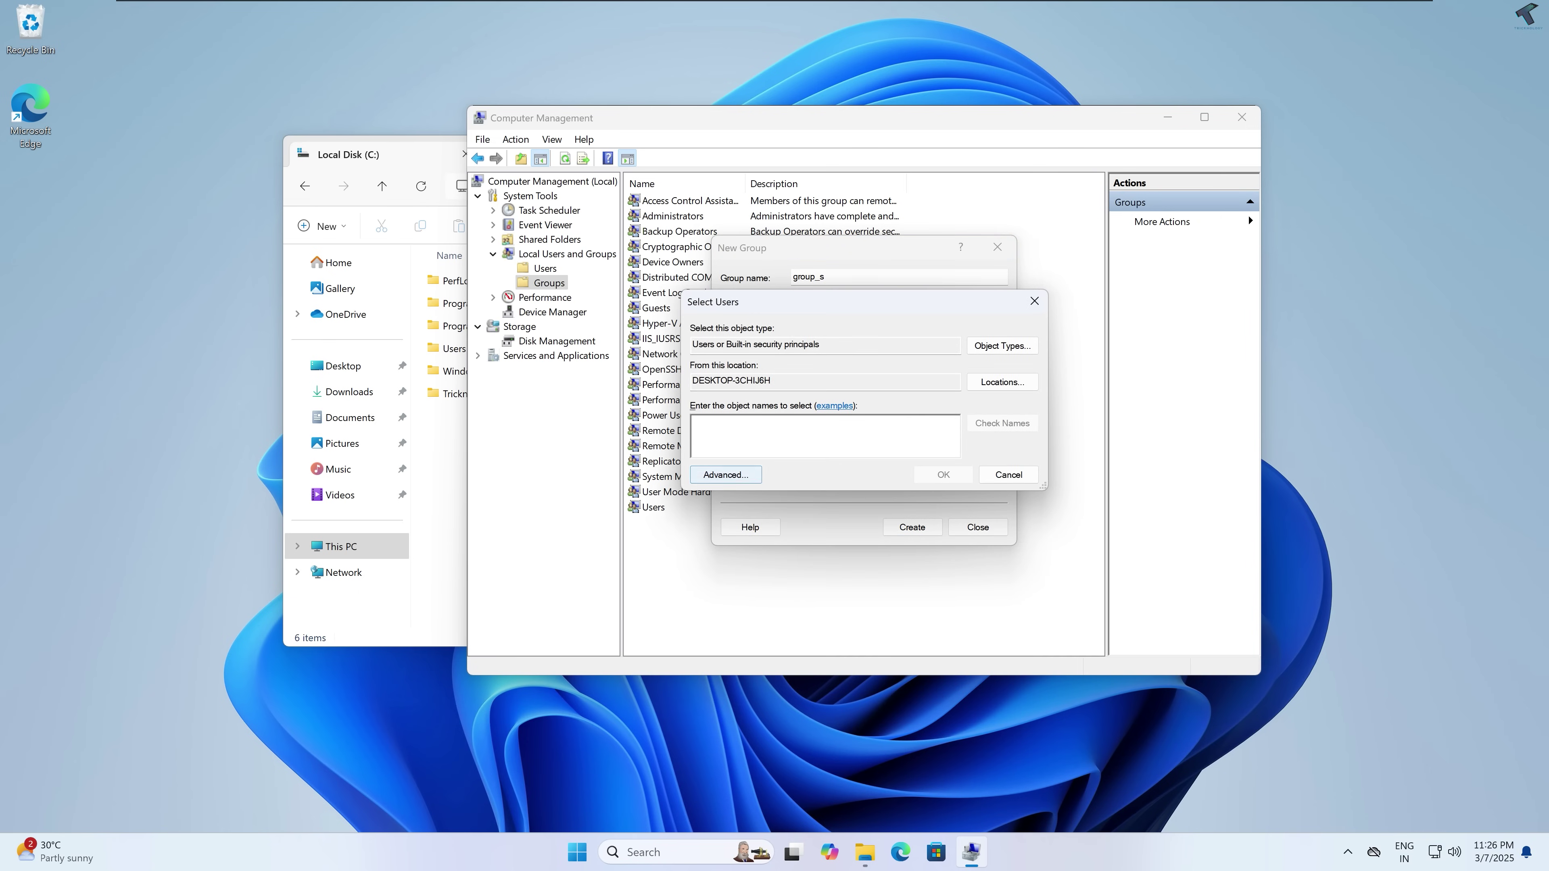
type("user1")
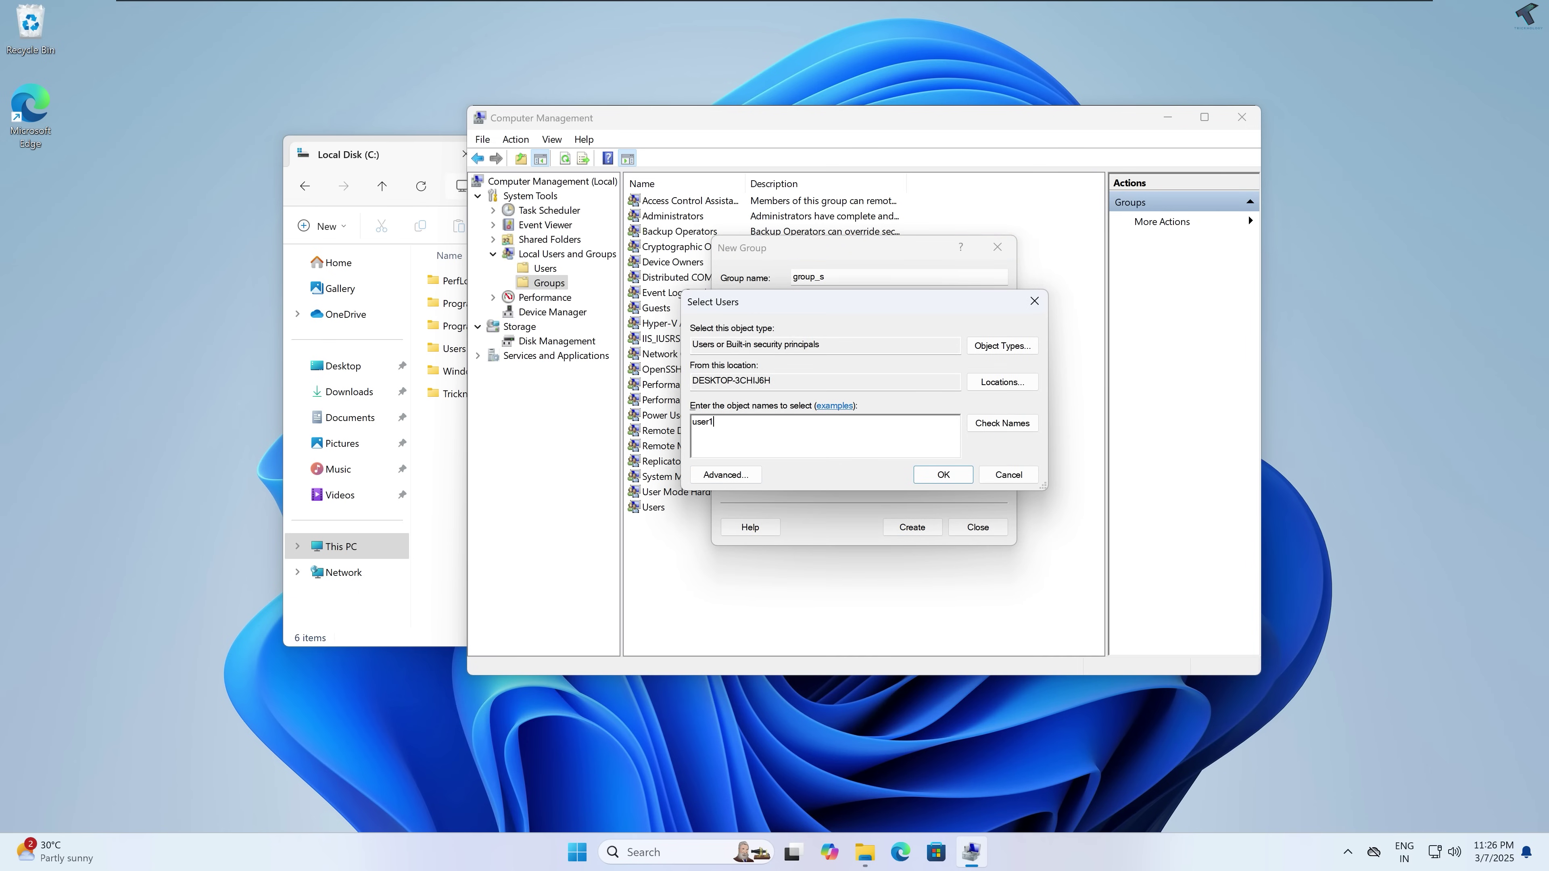
left_click(1002, 426)
left_click(1001, 425)
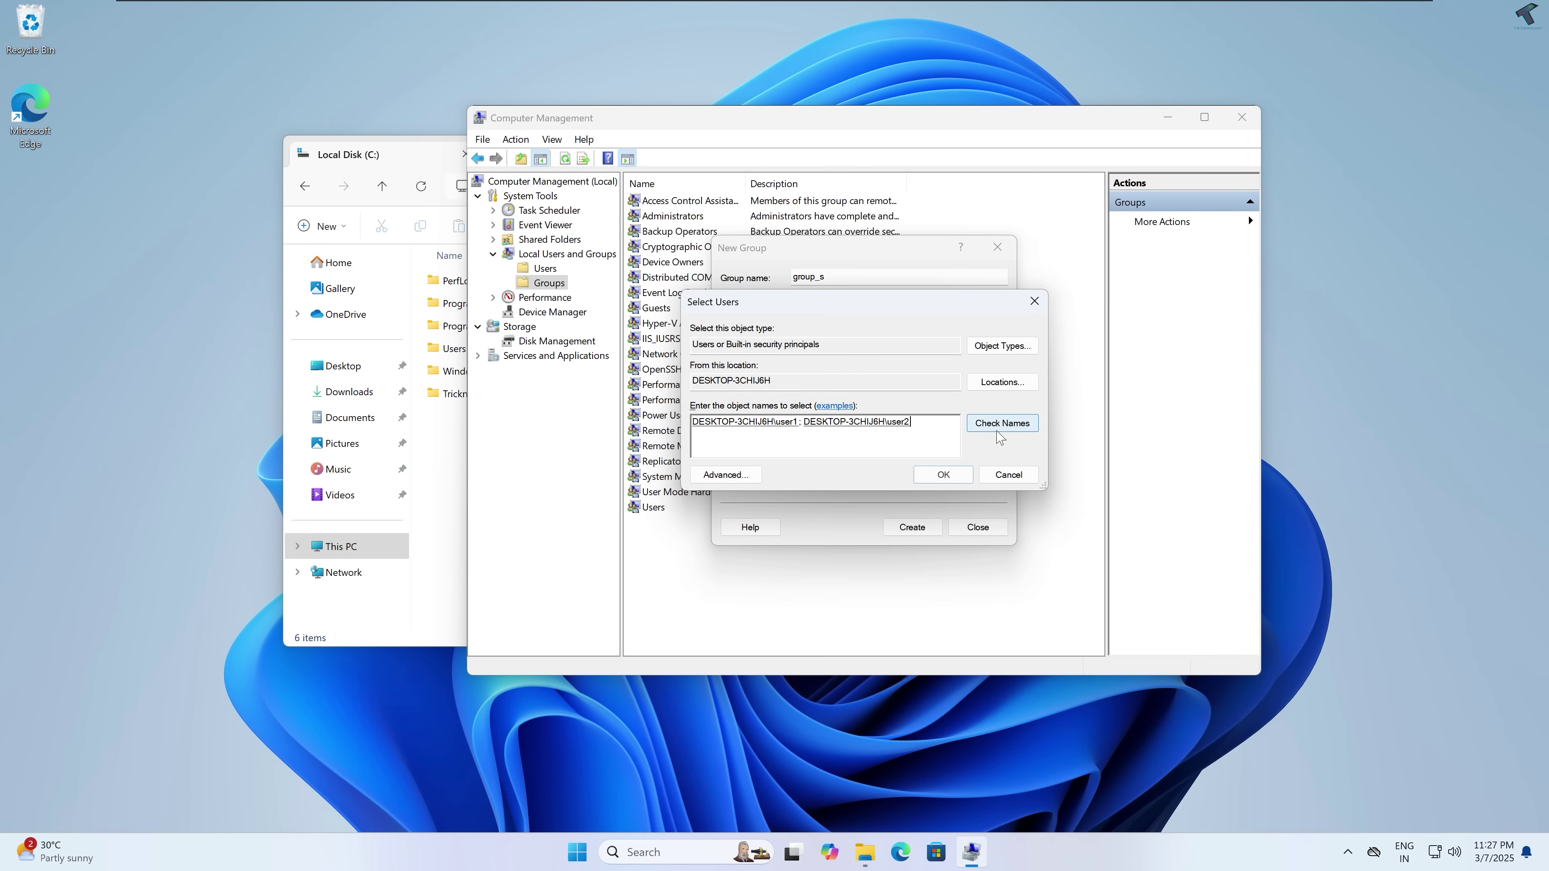
left_click(950, 475)
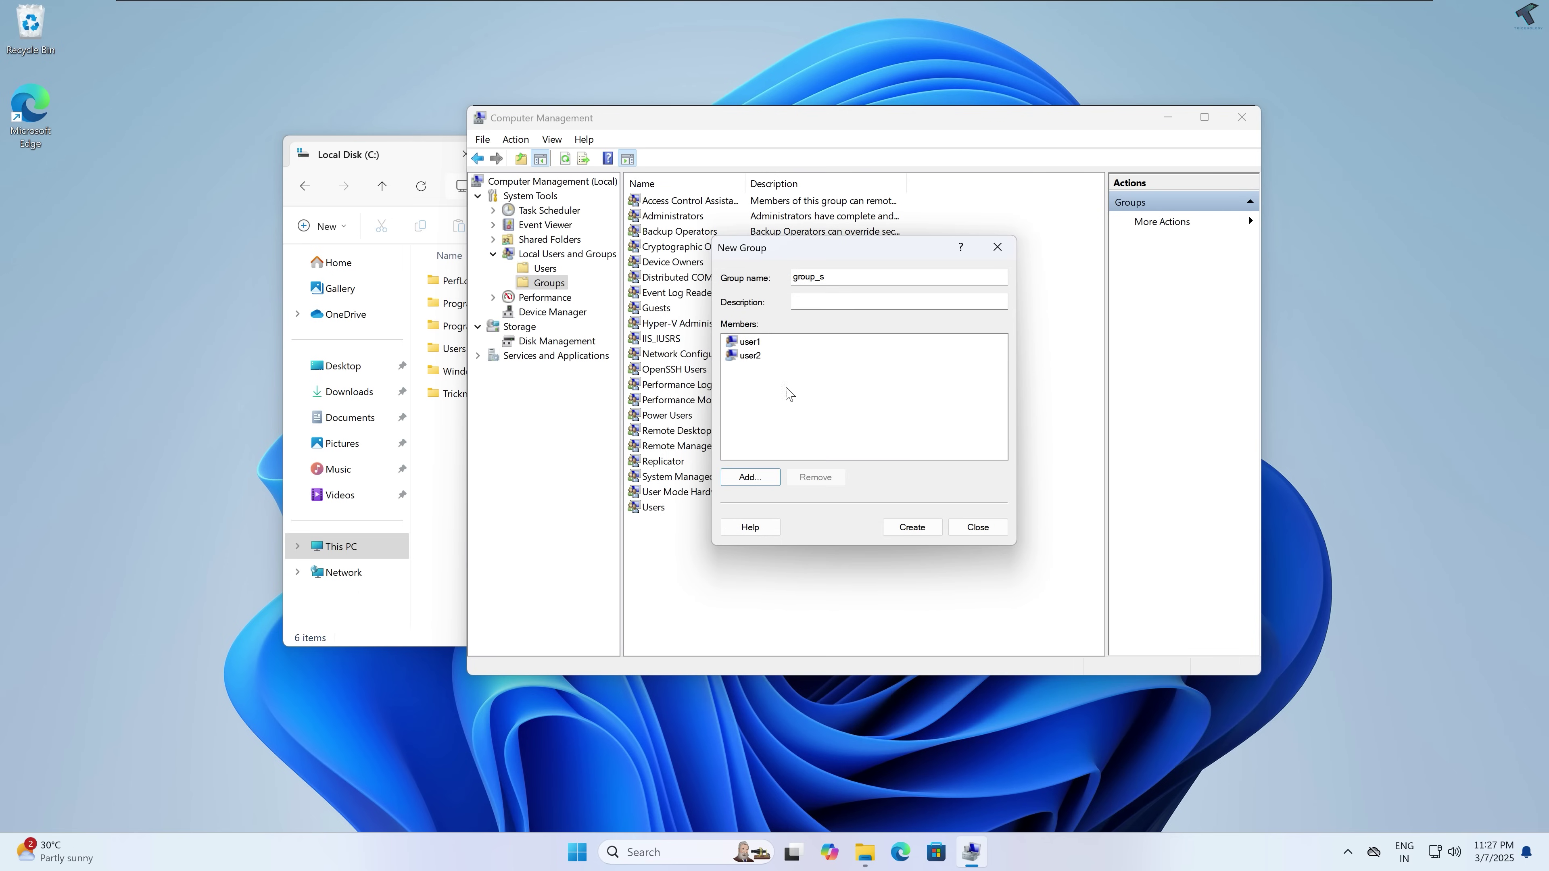
left_click(752, 342)
left_click(755, 356)
left_click(754, 342)
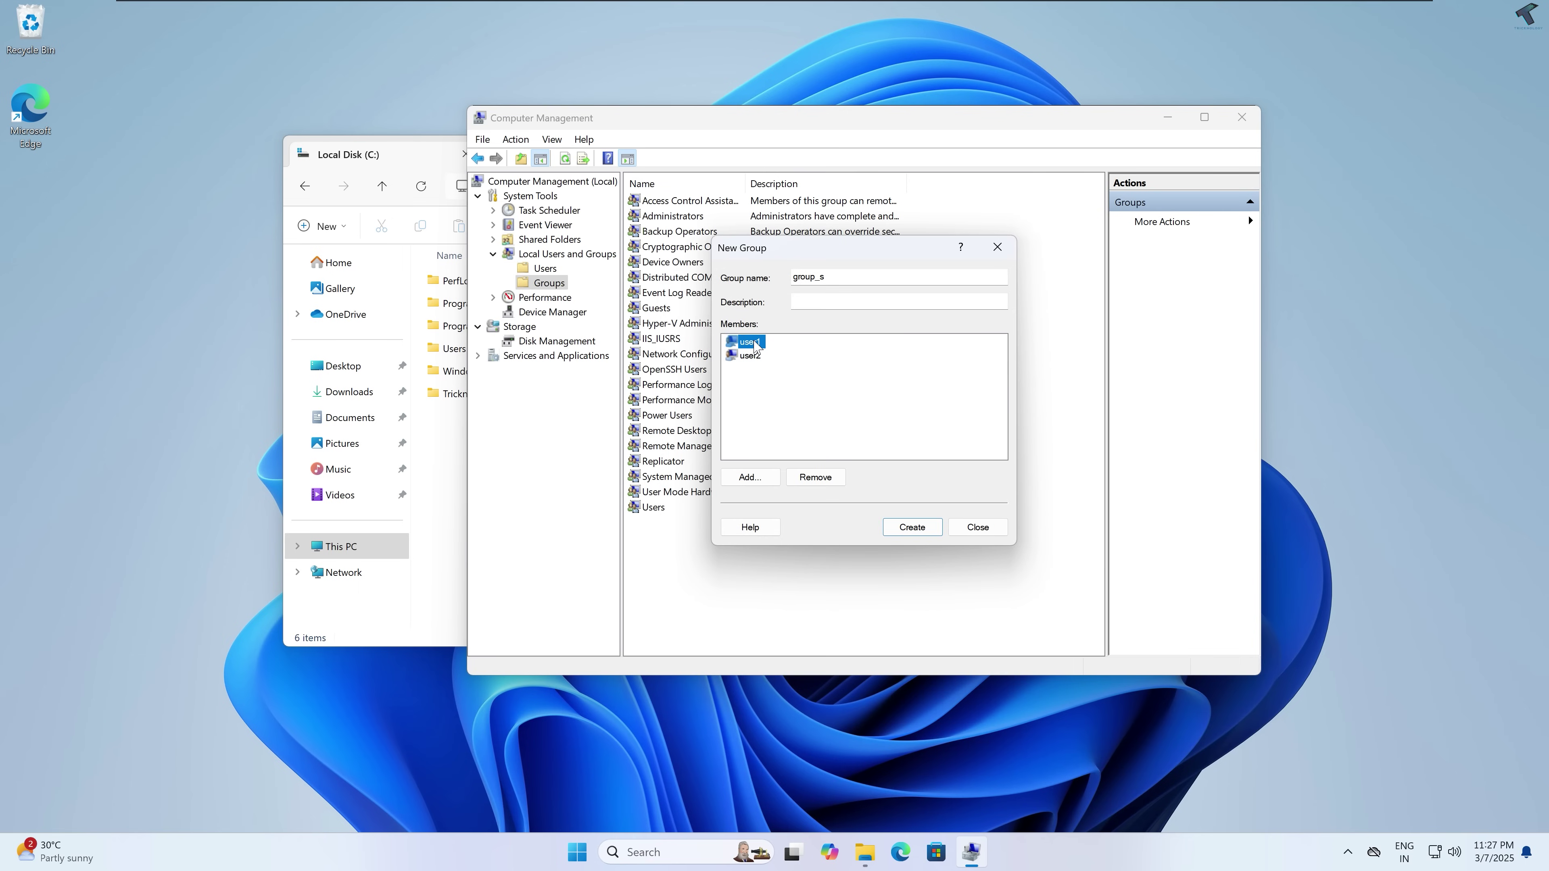
left_click(756, 357)
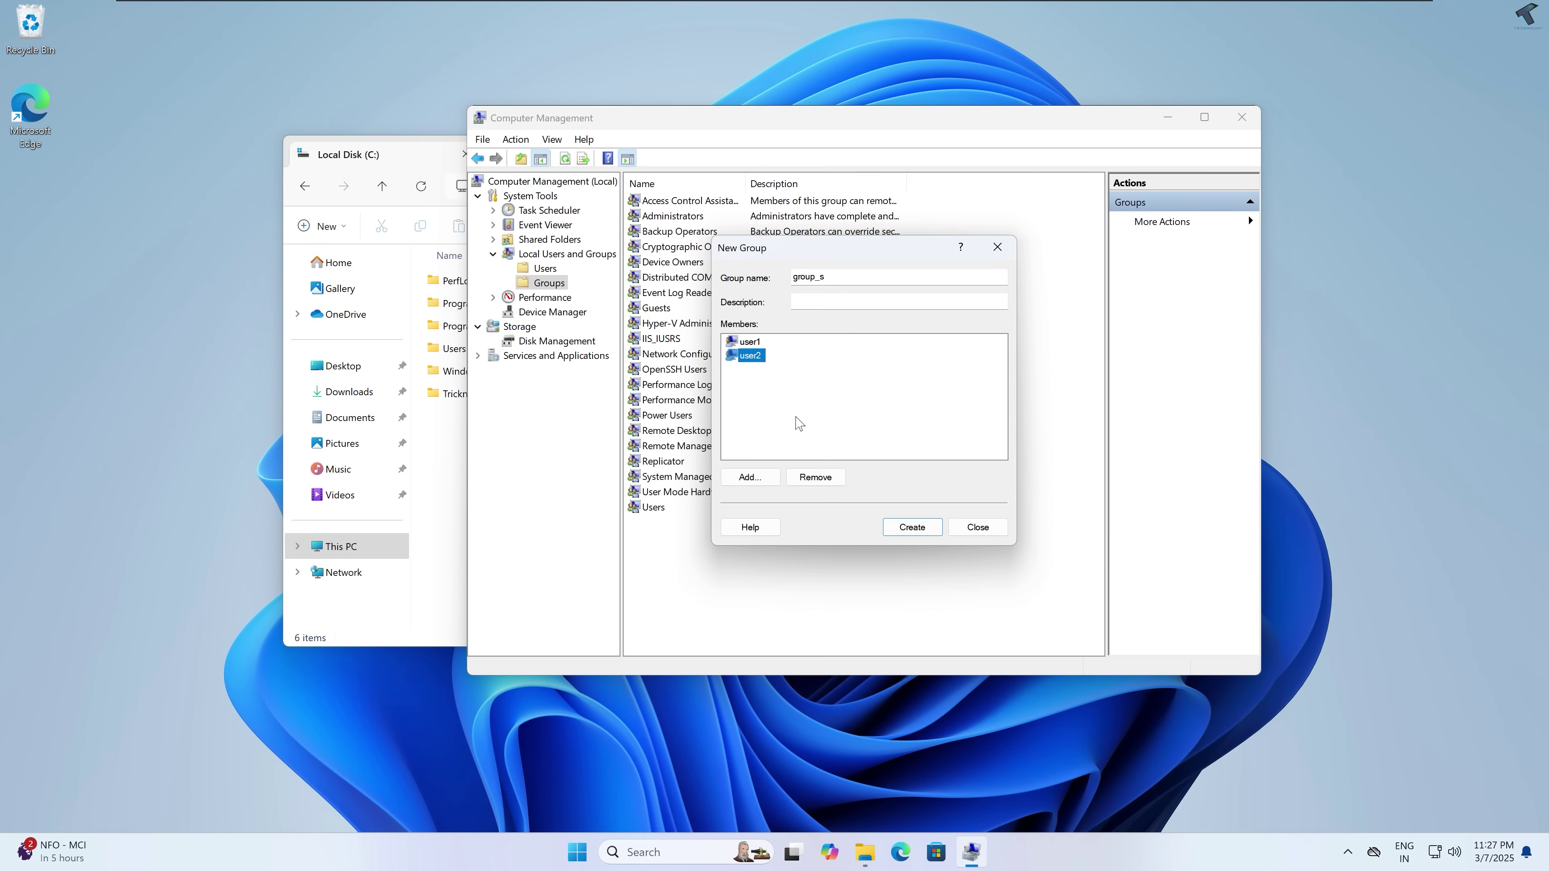
left_click(907, 523)
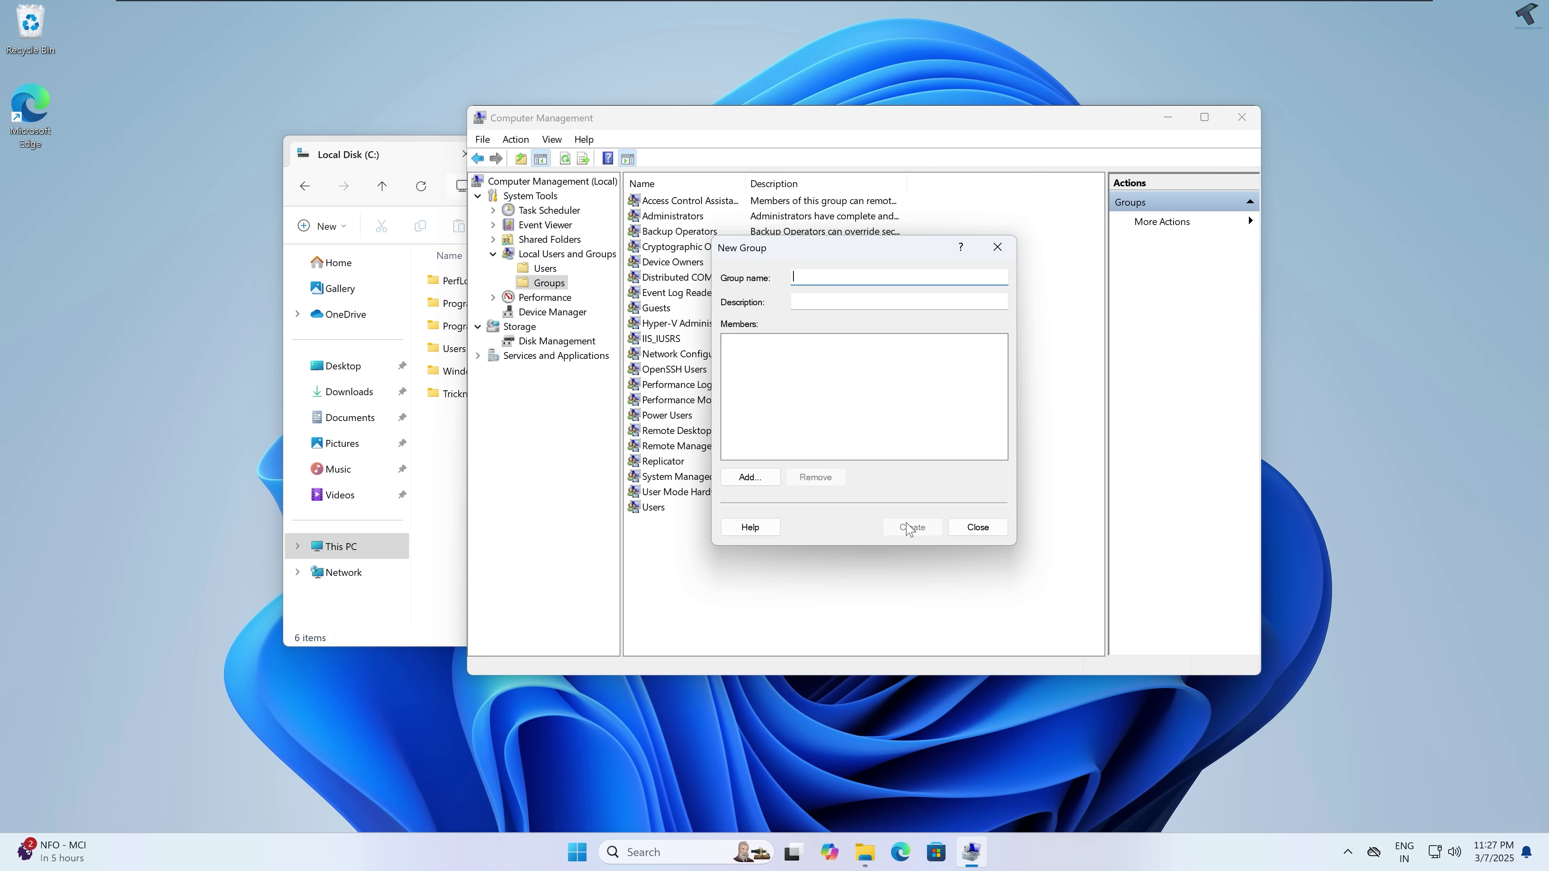
left_click(994, 535)
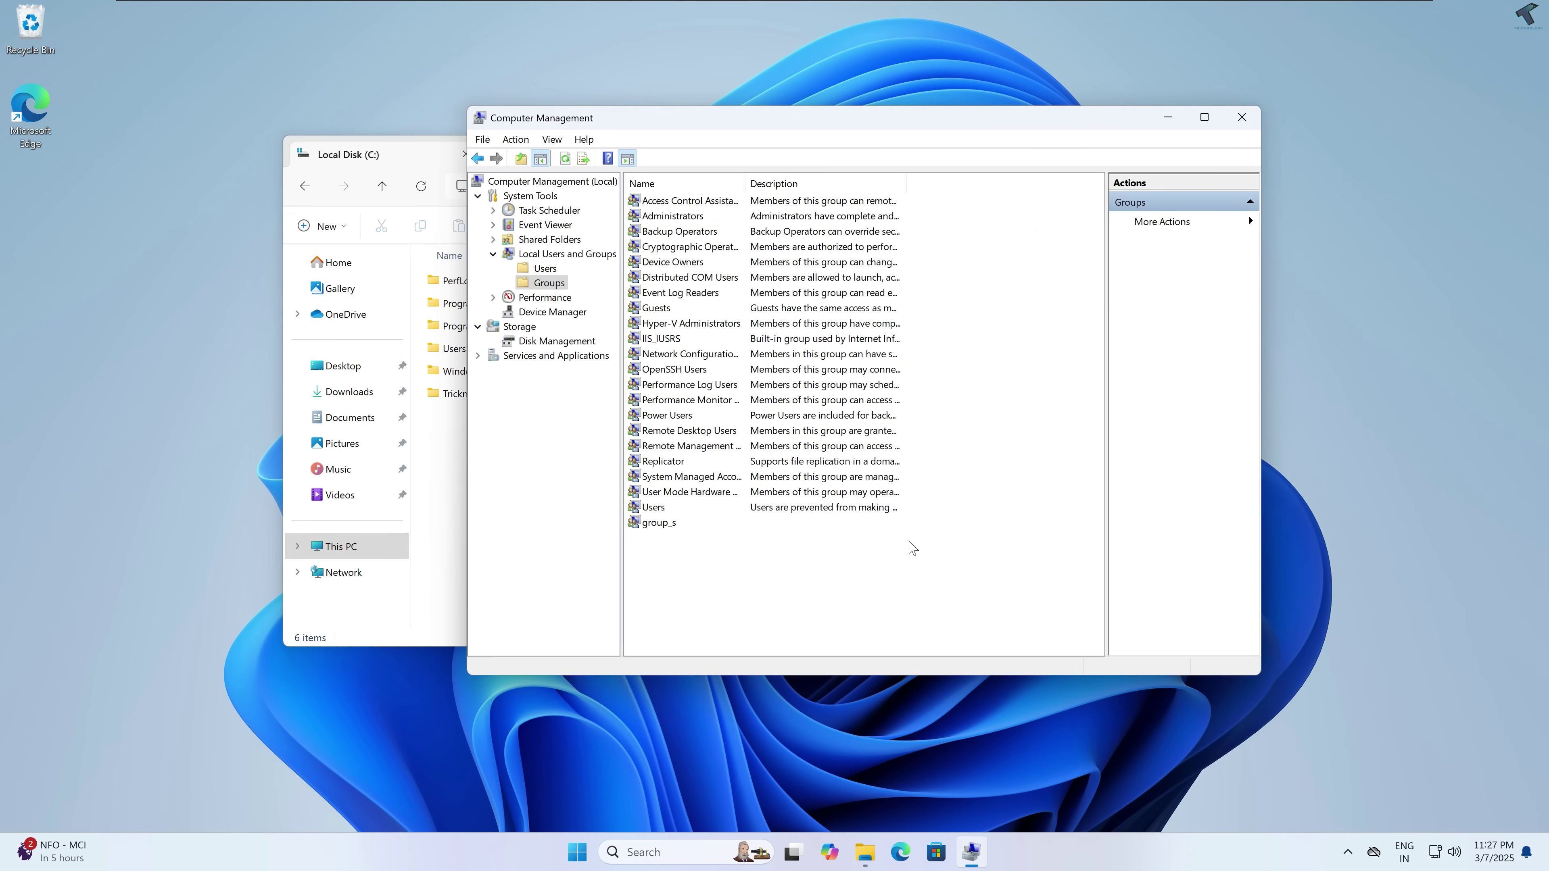
Start another new local group named group_n.
left_click(667, 526)
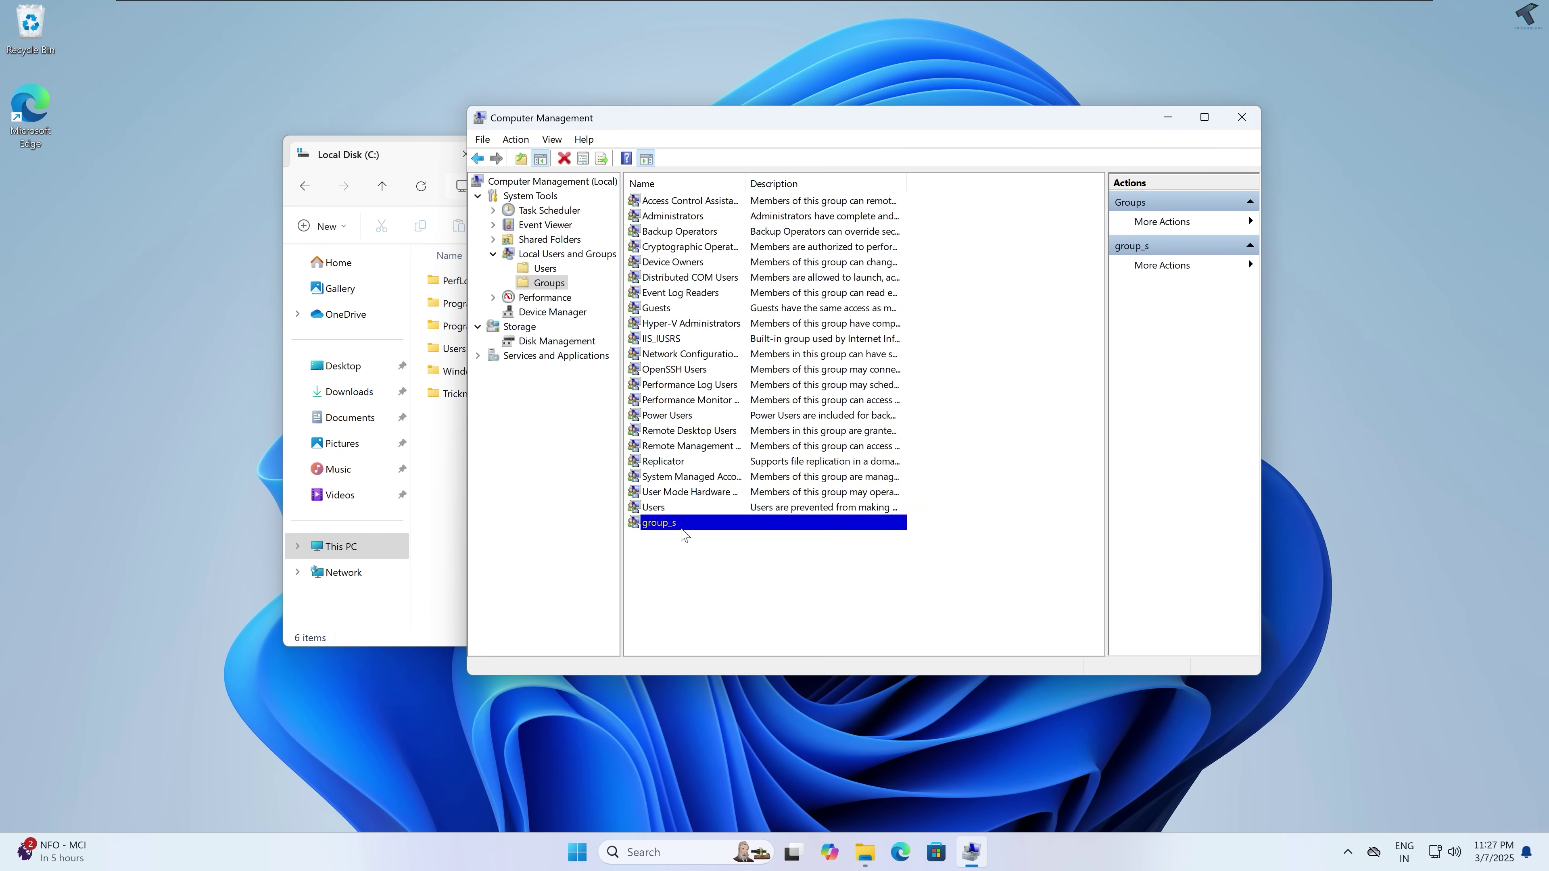
right_click(718, 557)
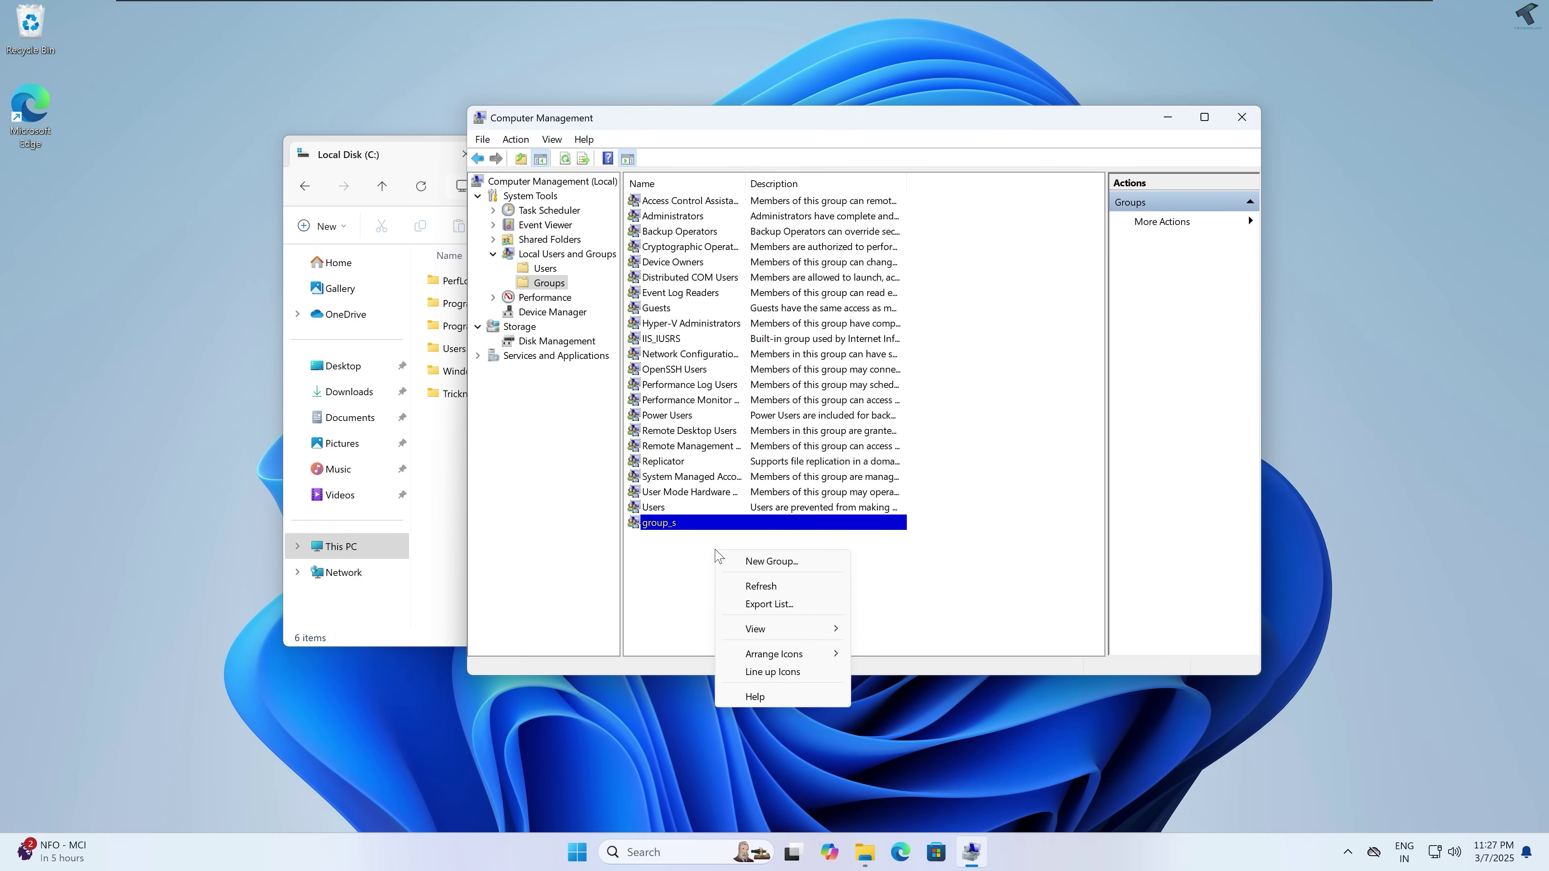
left_click(786, 556)
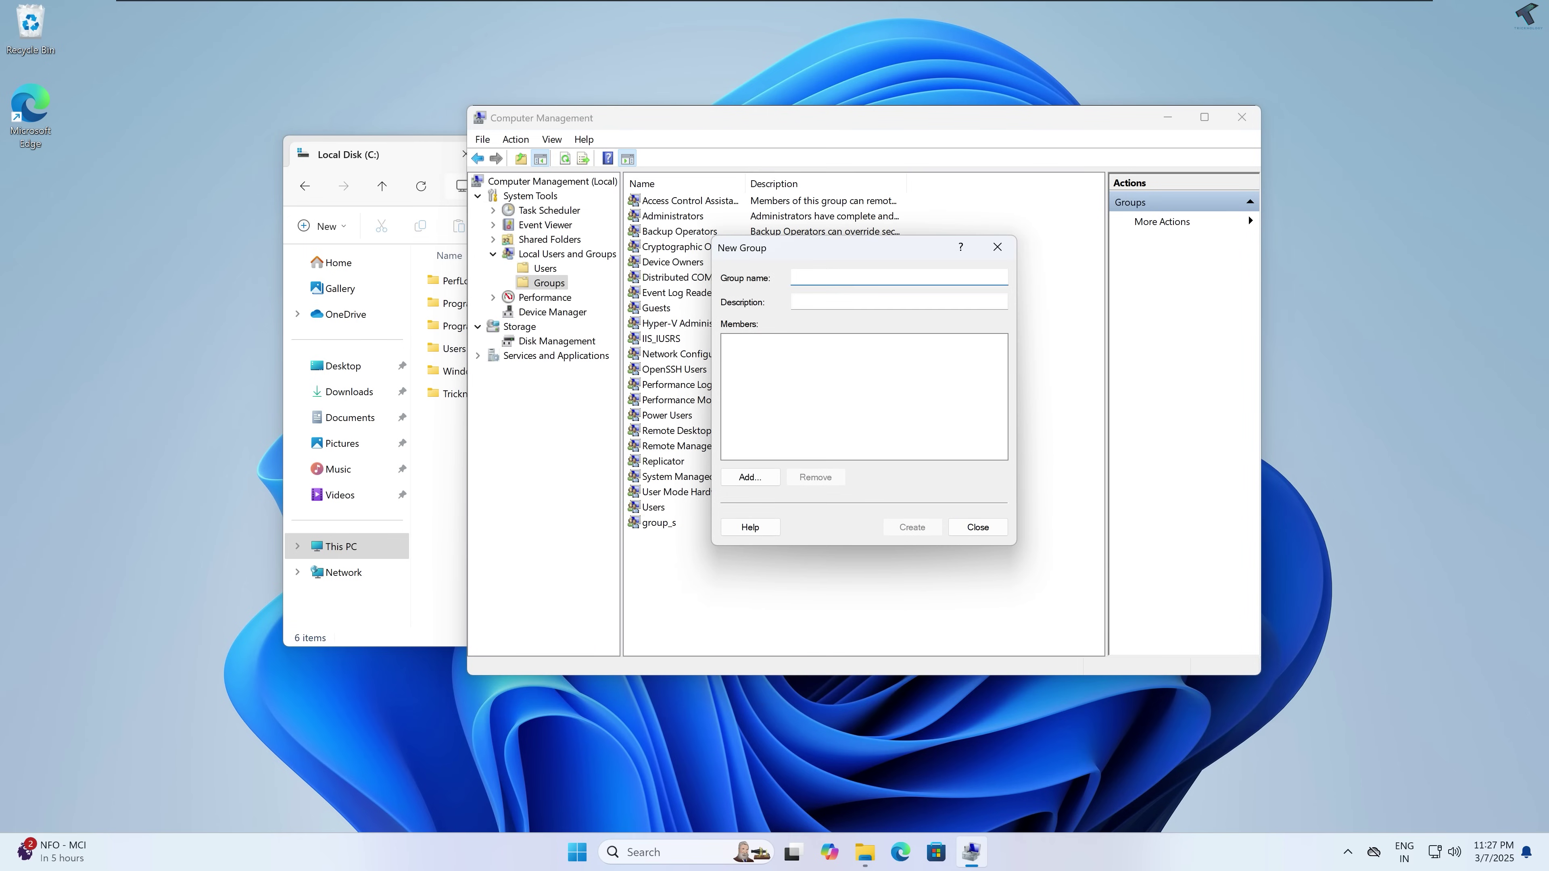
type("grop")
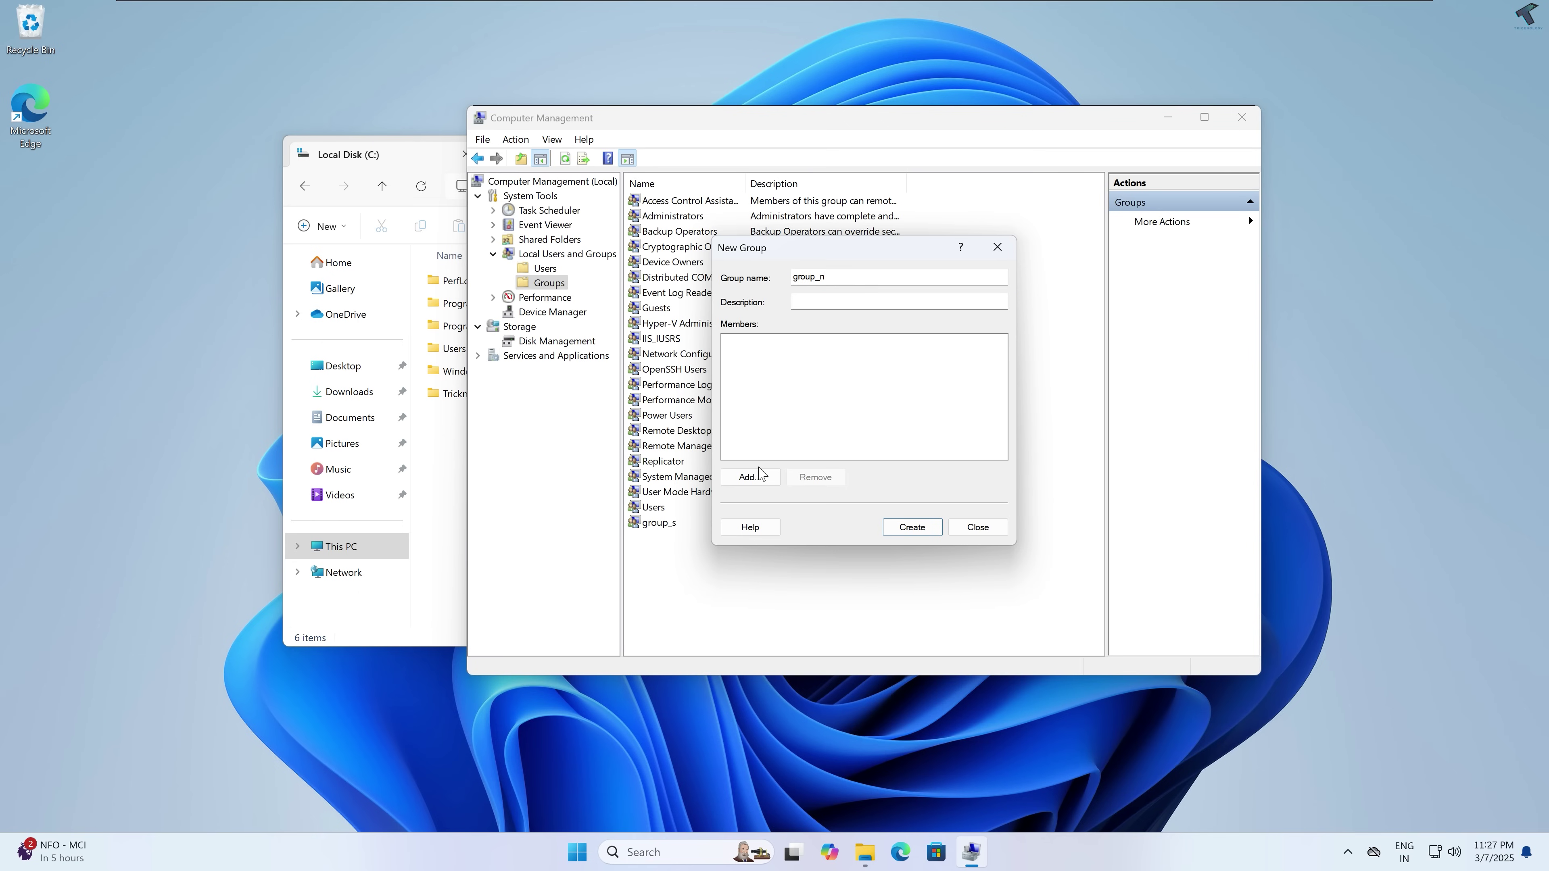
Add user3 and user4 as verified members and create the group_n group.
left_click(759, 471)
type("user3")
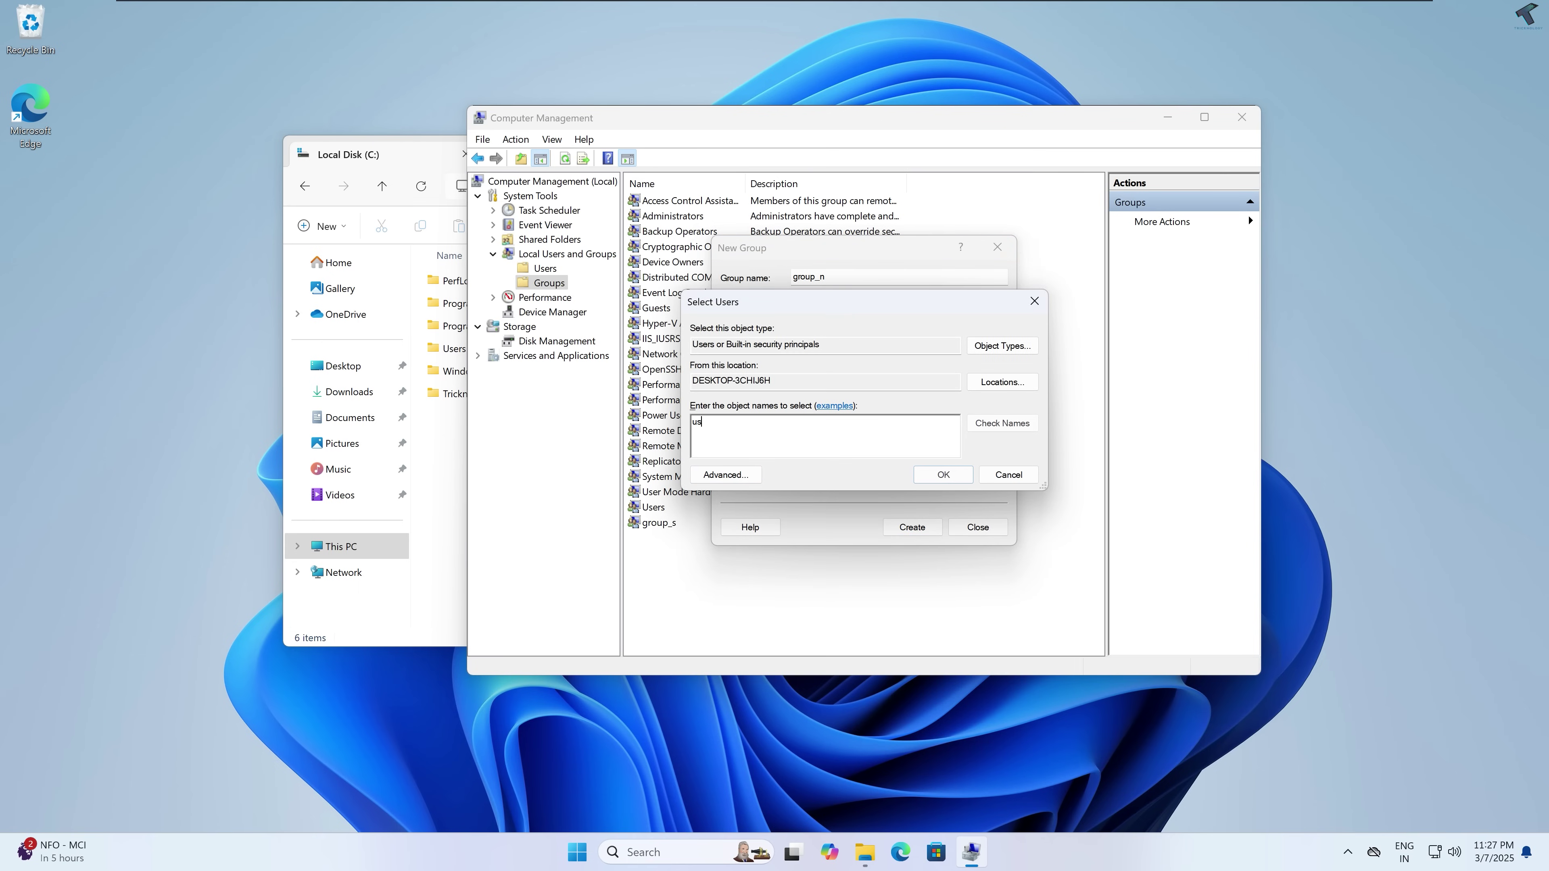
left_click(970, 428)
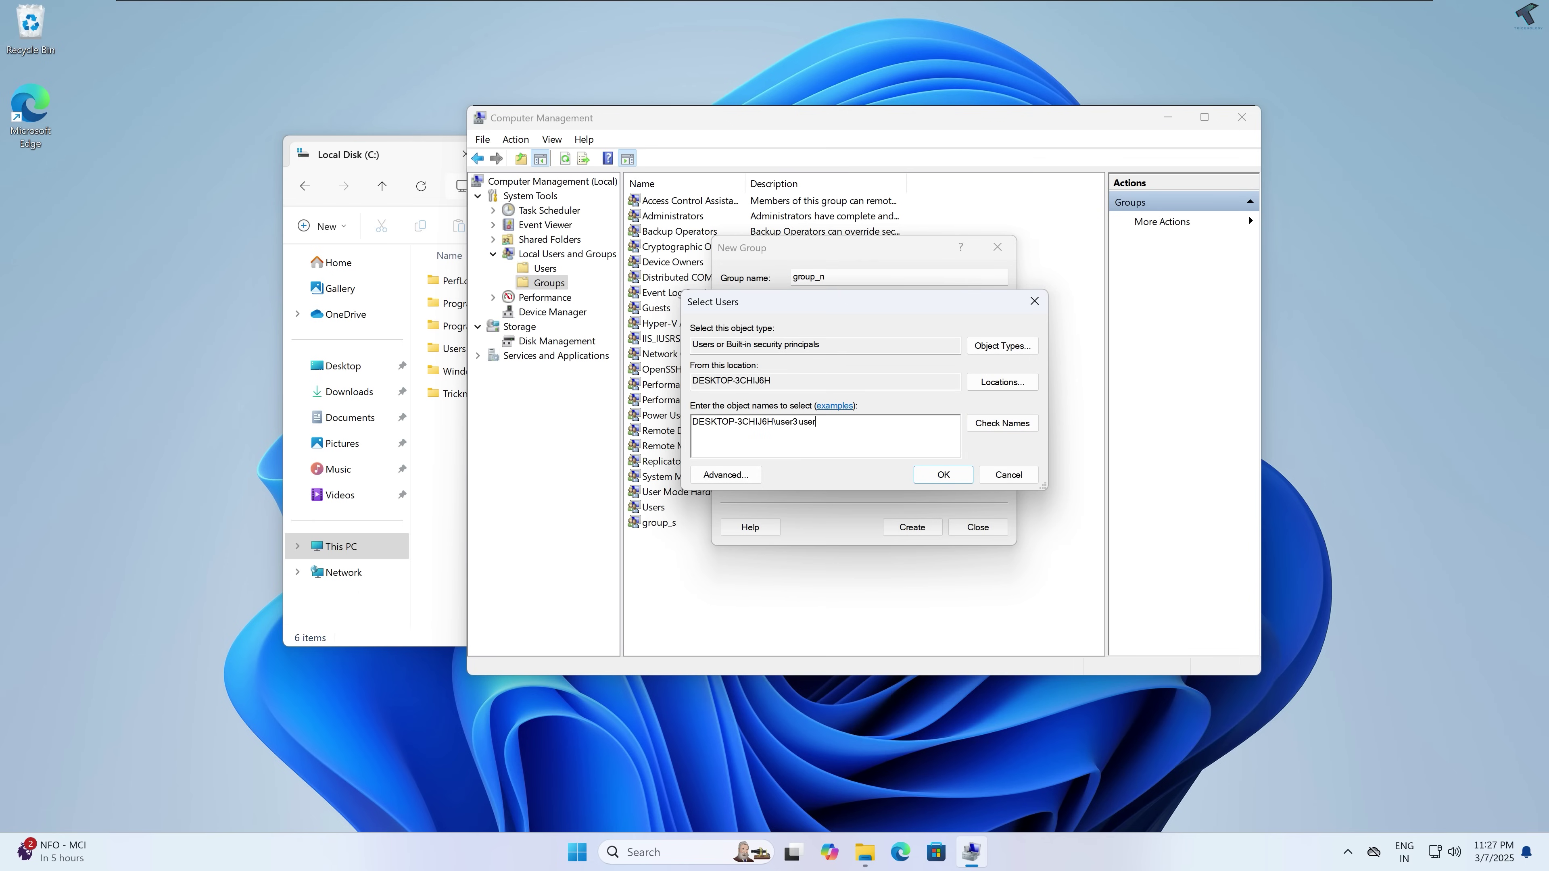
left_click(1013, 425)
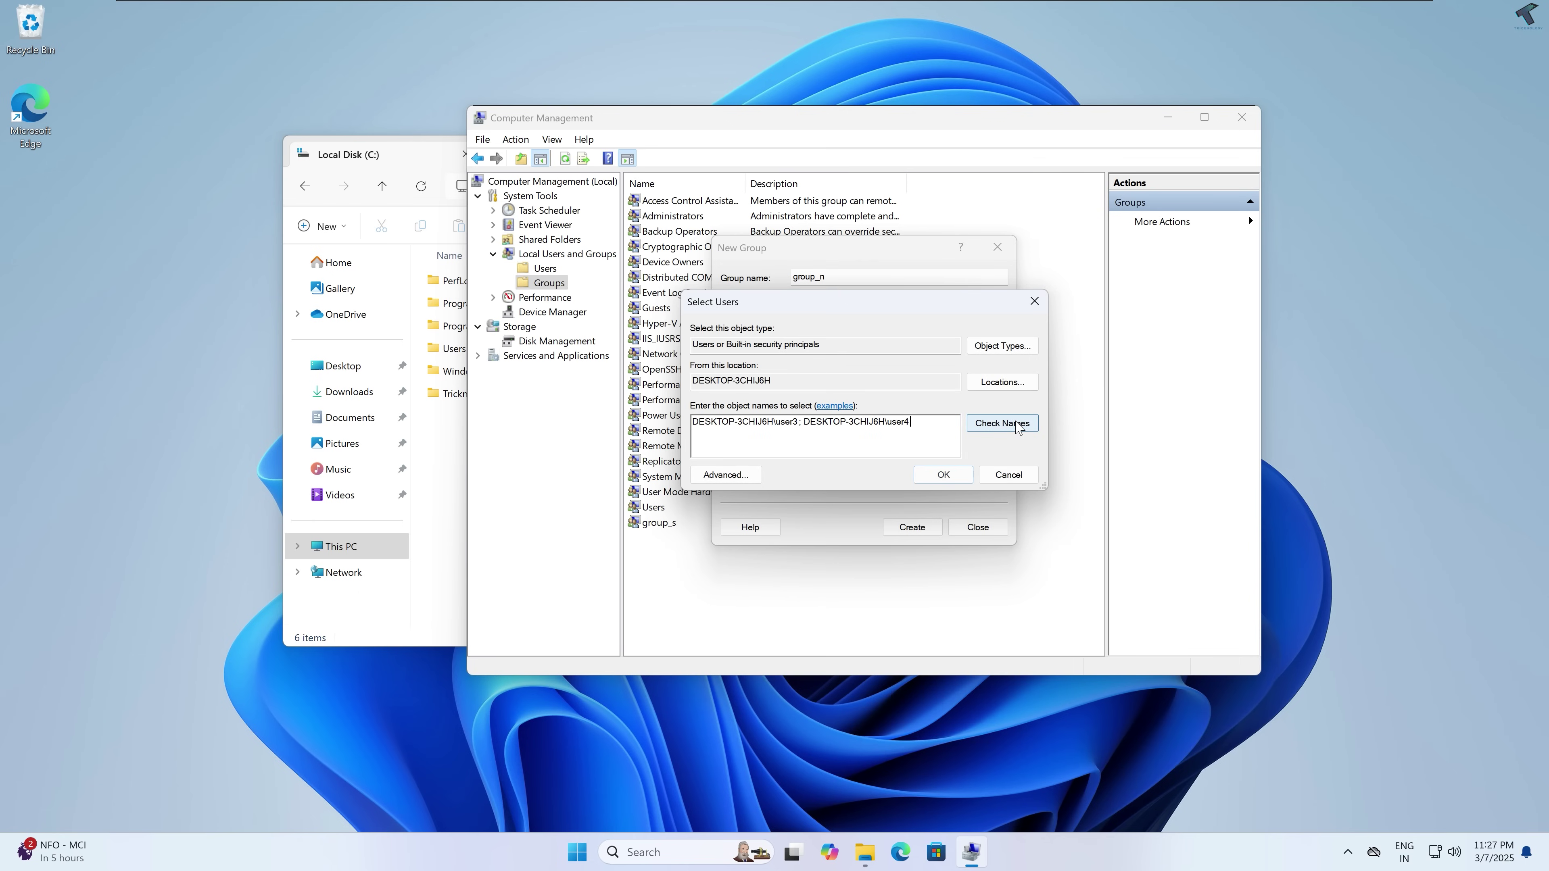
left_click(944, 475)
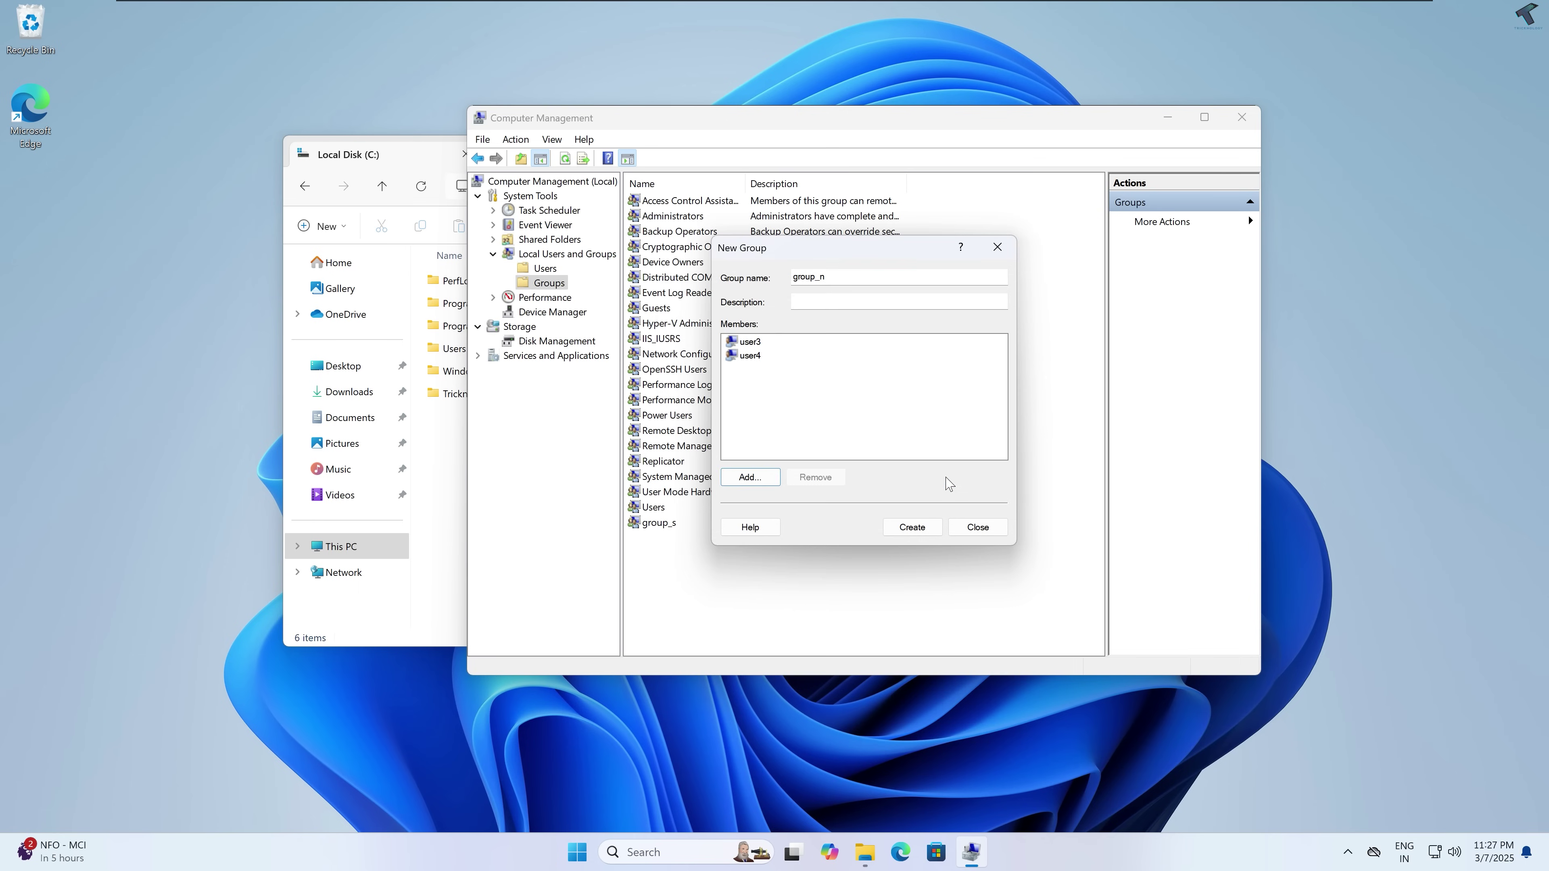
left_click(762, 343)
left_click(757, 356)
left_click(913, 527)
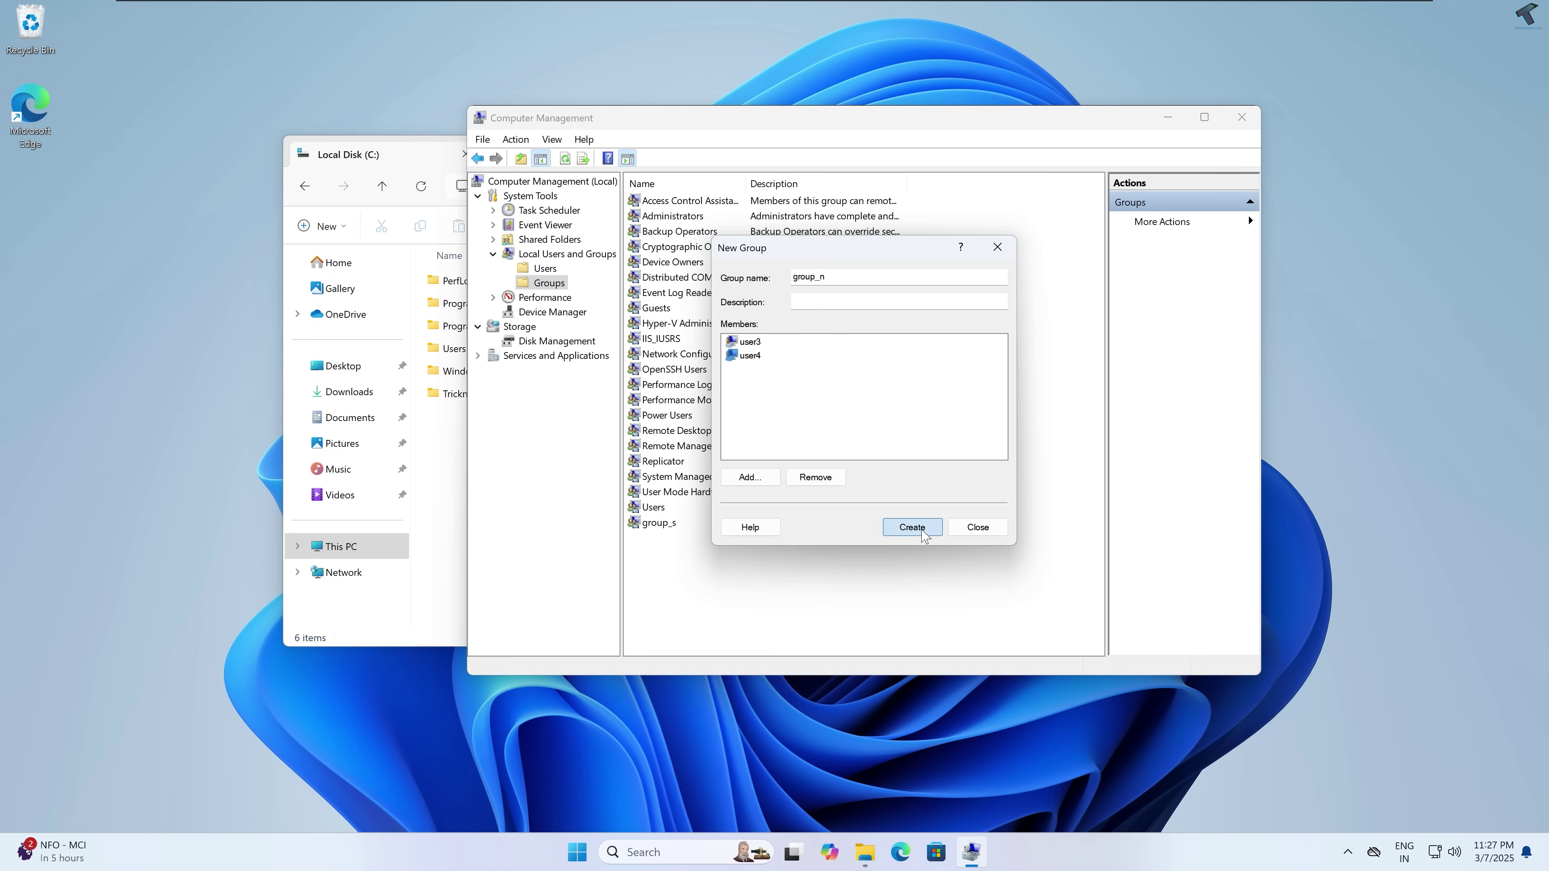
left_click(978, 527)
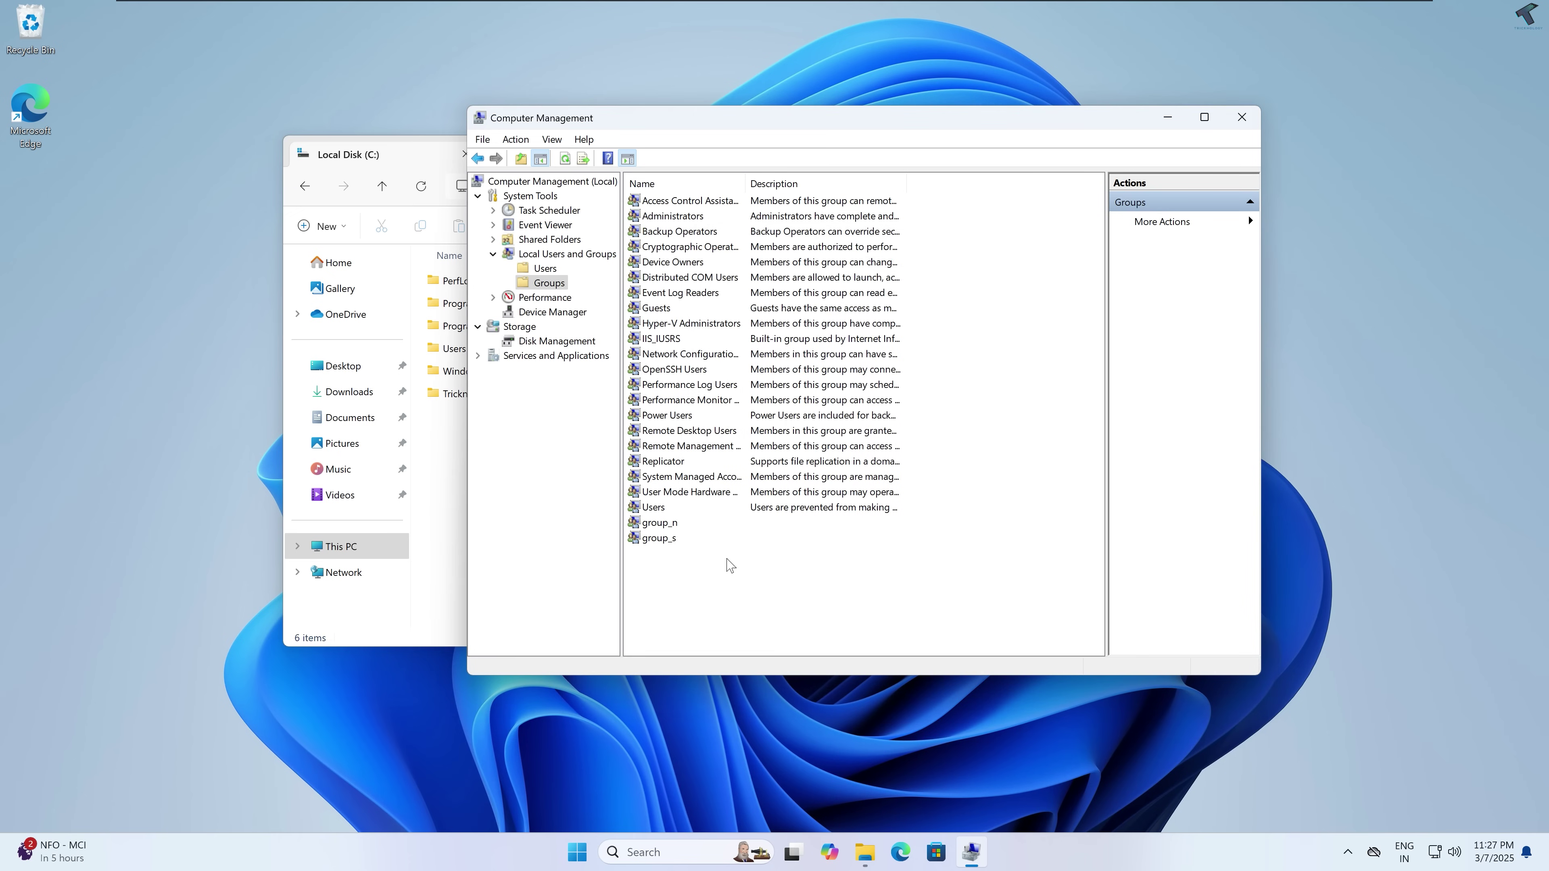
Review the group_s and group_n entries, then return to the Local Disk (C:) window.
left_click(671, 539)
left_click(658, 525)
left_click(662, 539)
left_click(665, 525)
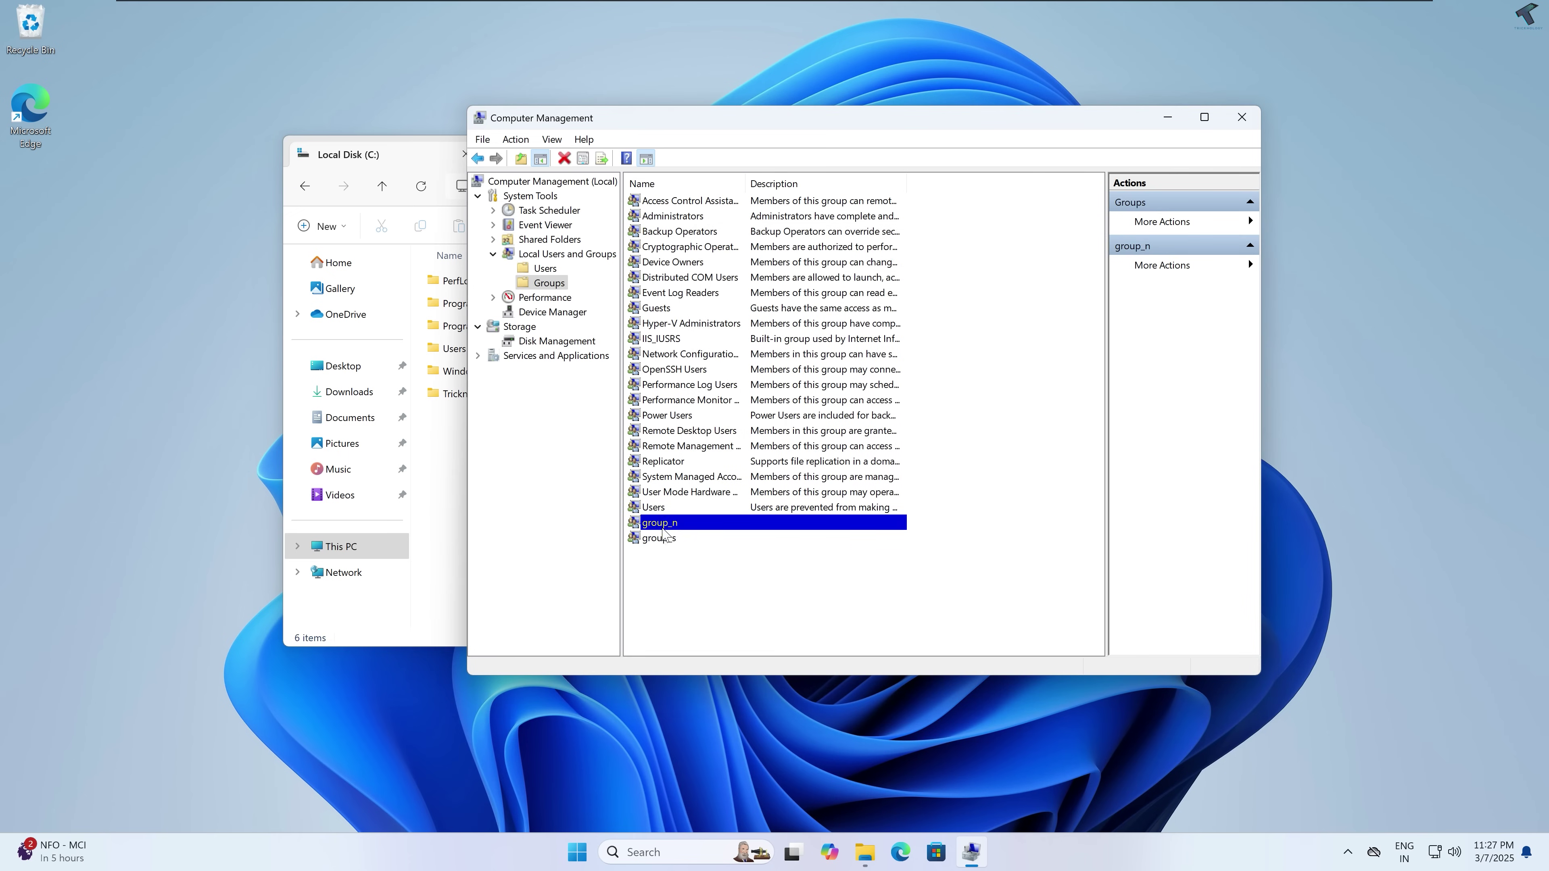
left_click(663, 540)
left_click(663, 524)
left_click(664, 540)
left_click(668, 525)
left_click(669, 539)
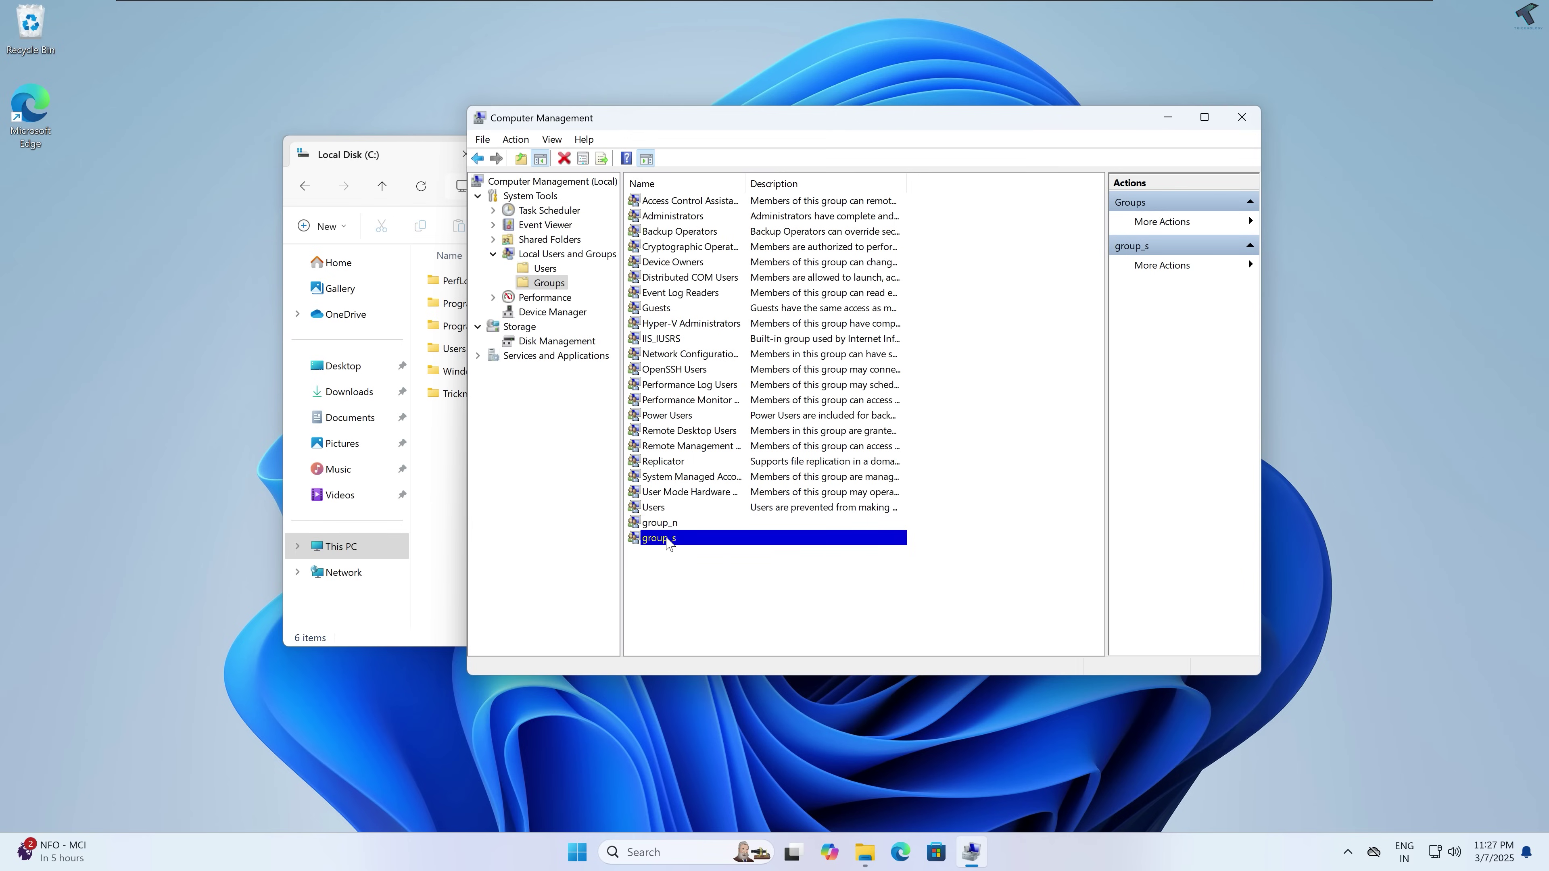
left_click(674, 525)
left_click(674, 539)
left_click(437, 477)
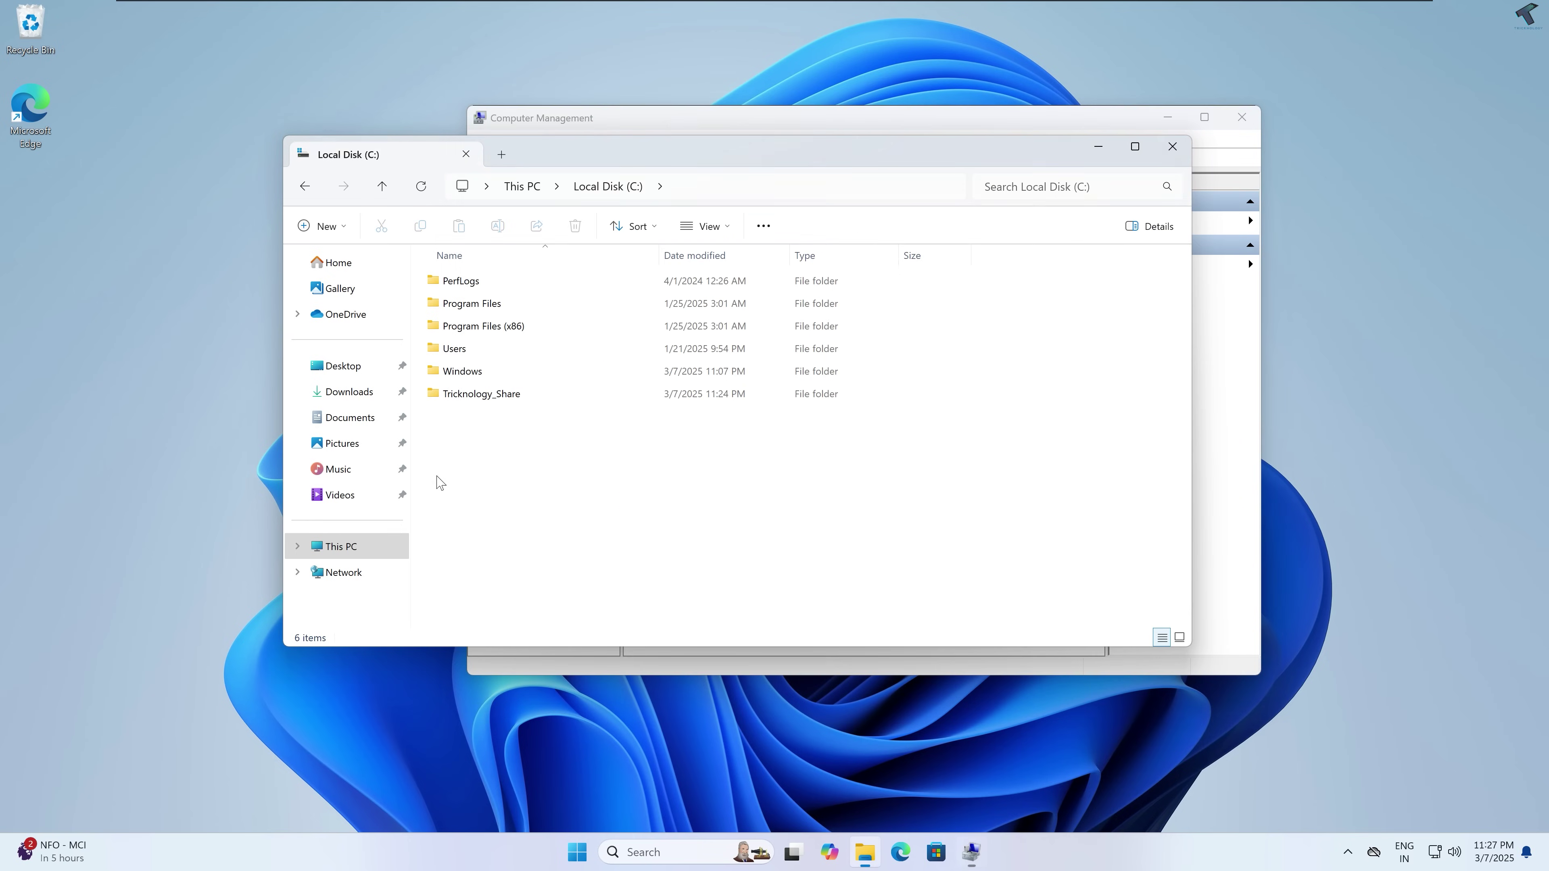
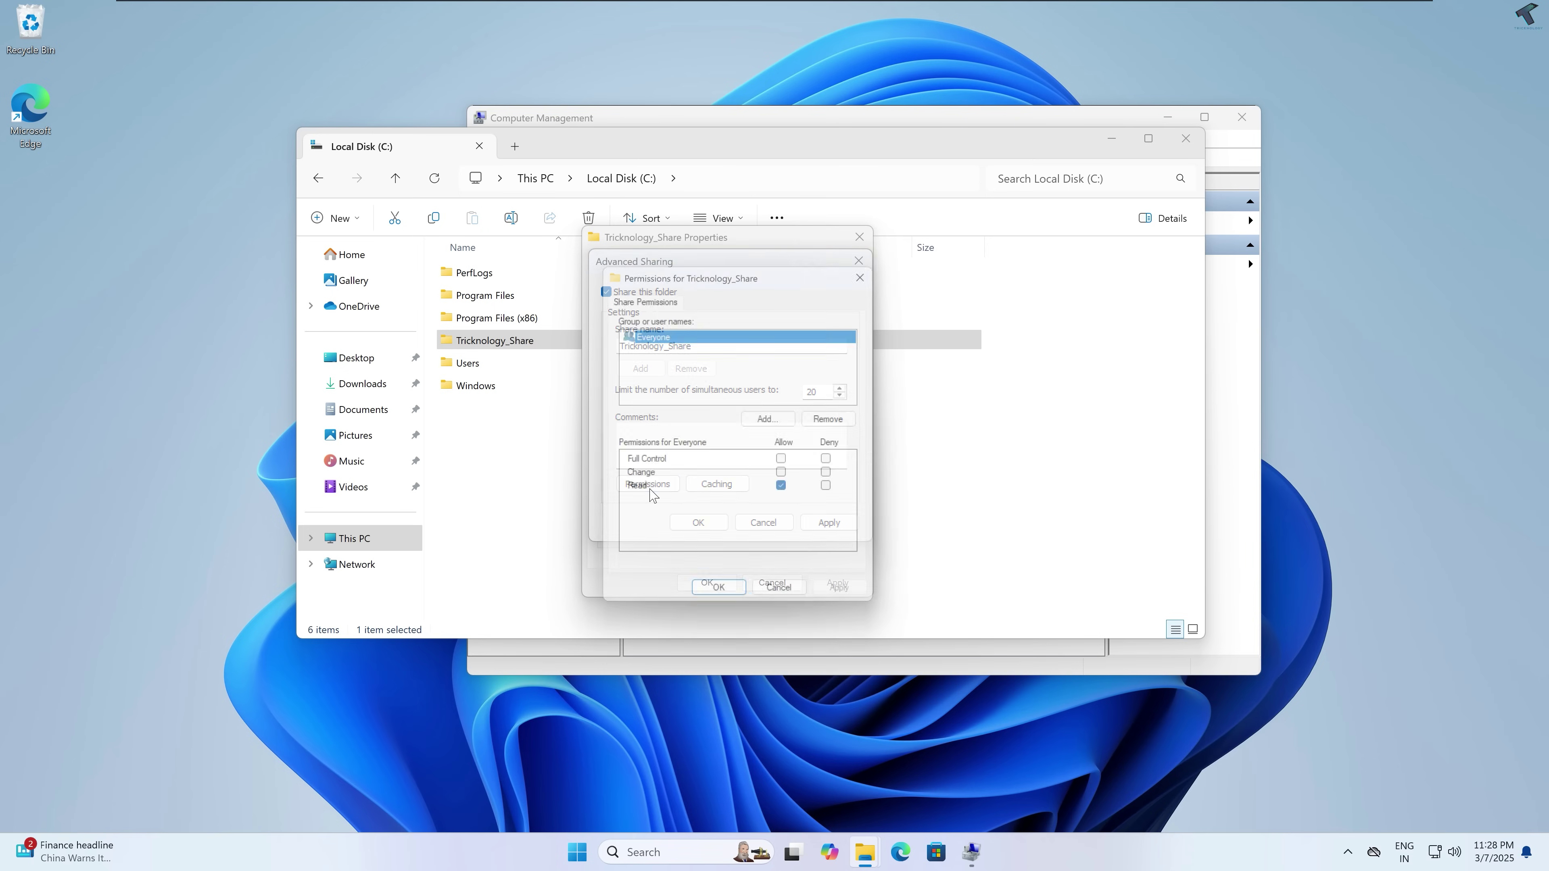
Remove Everyone from the share permissions and add group_s with Full Control.
left_click(845, 426)
left_click(769, 428)
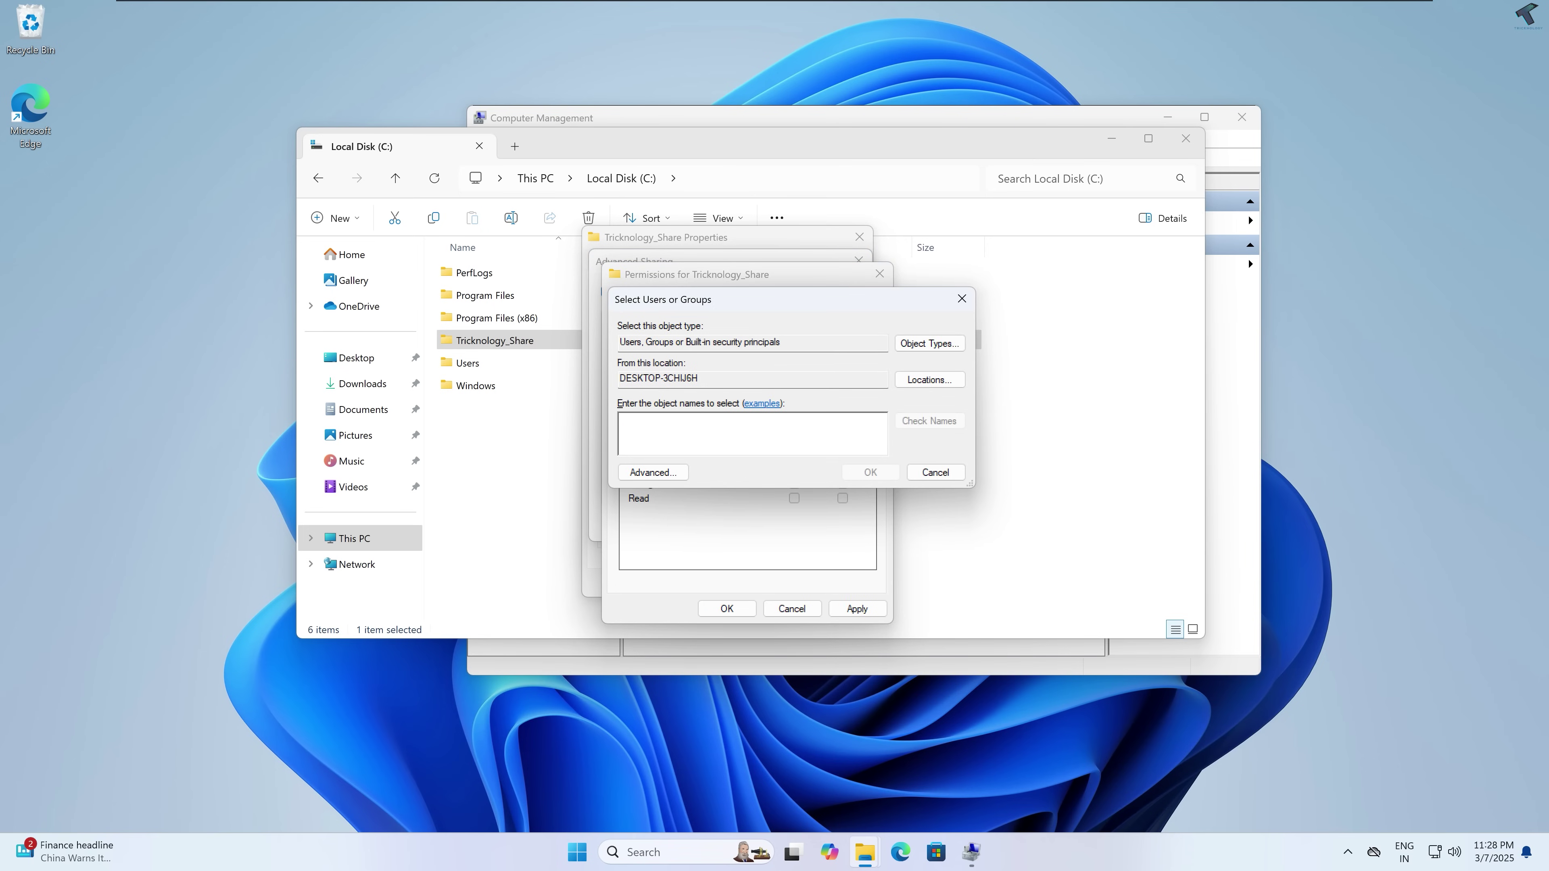
type("group_s")
left_click(942, 427)
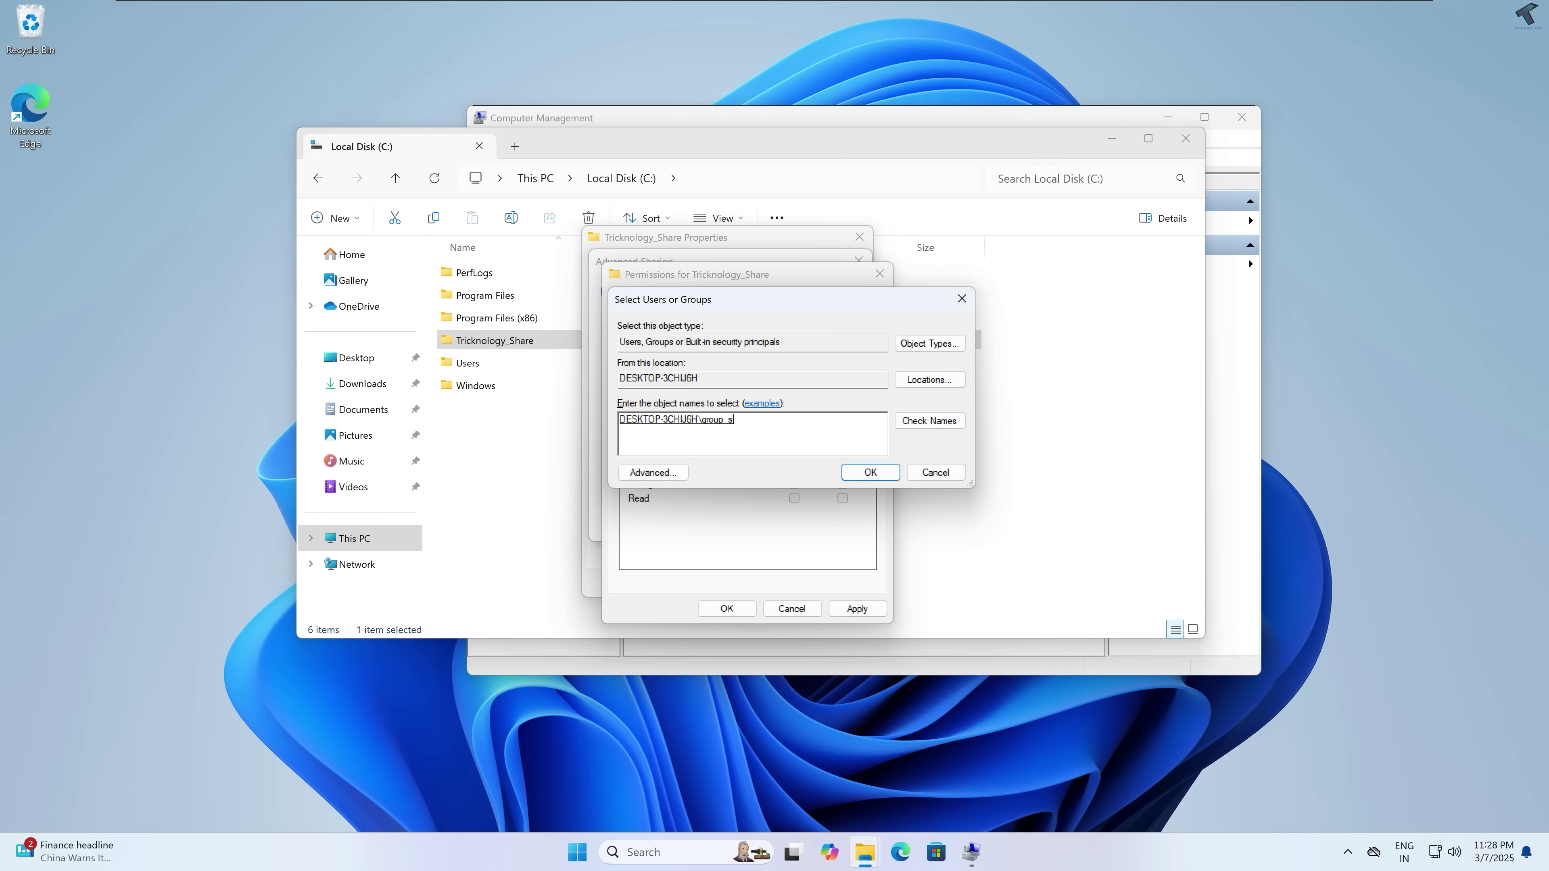
left_click(878, 477)
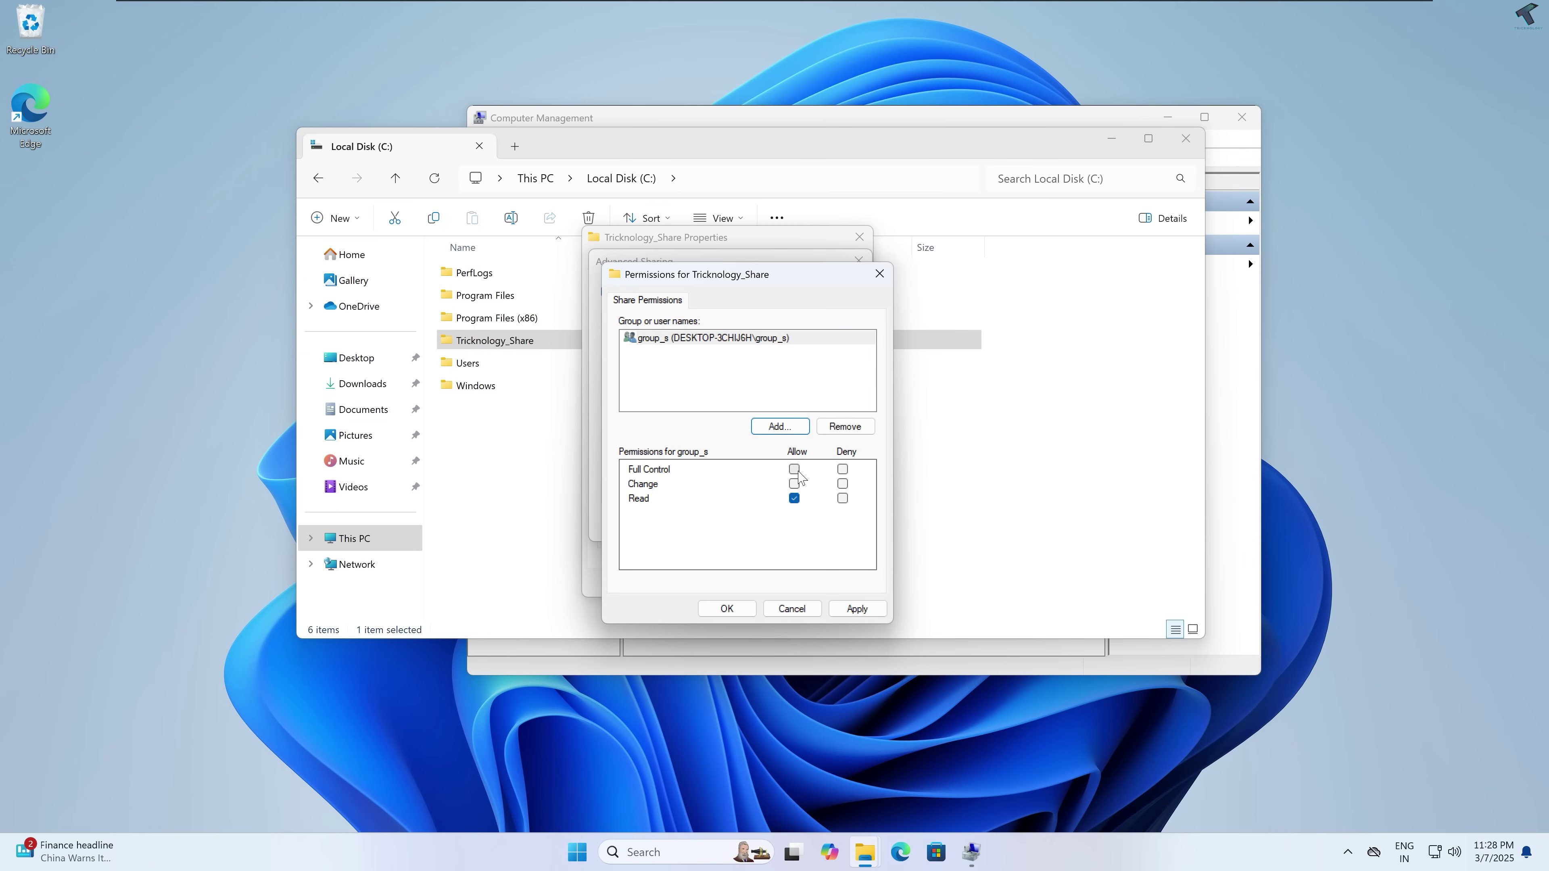
left_click(794, 470)
Add group_n to the share permissions with Read access only.
left_click(778, 427)
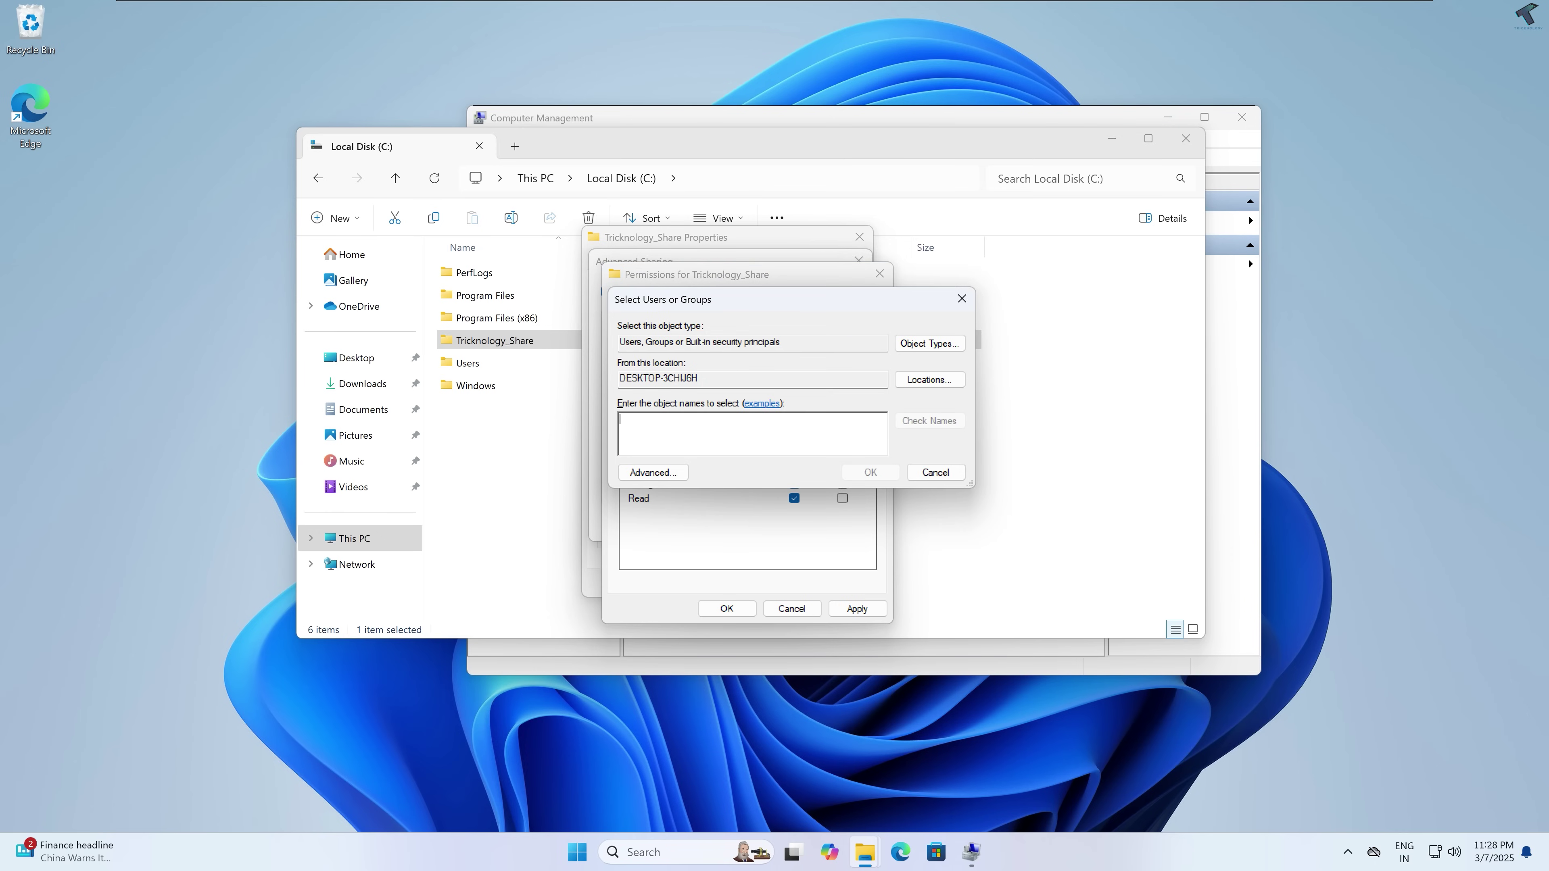
type("group_n")
left_click(929, 422)
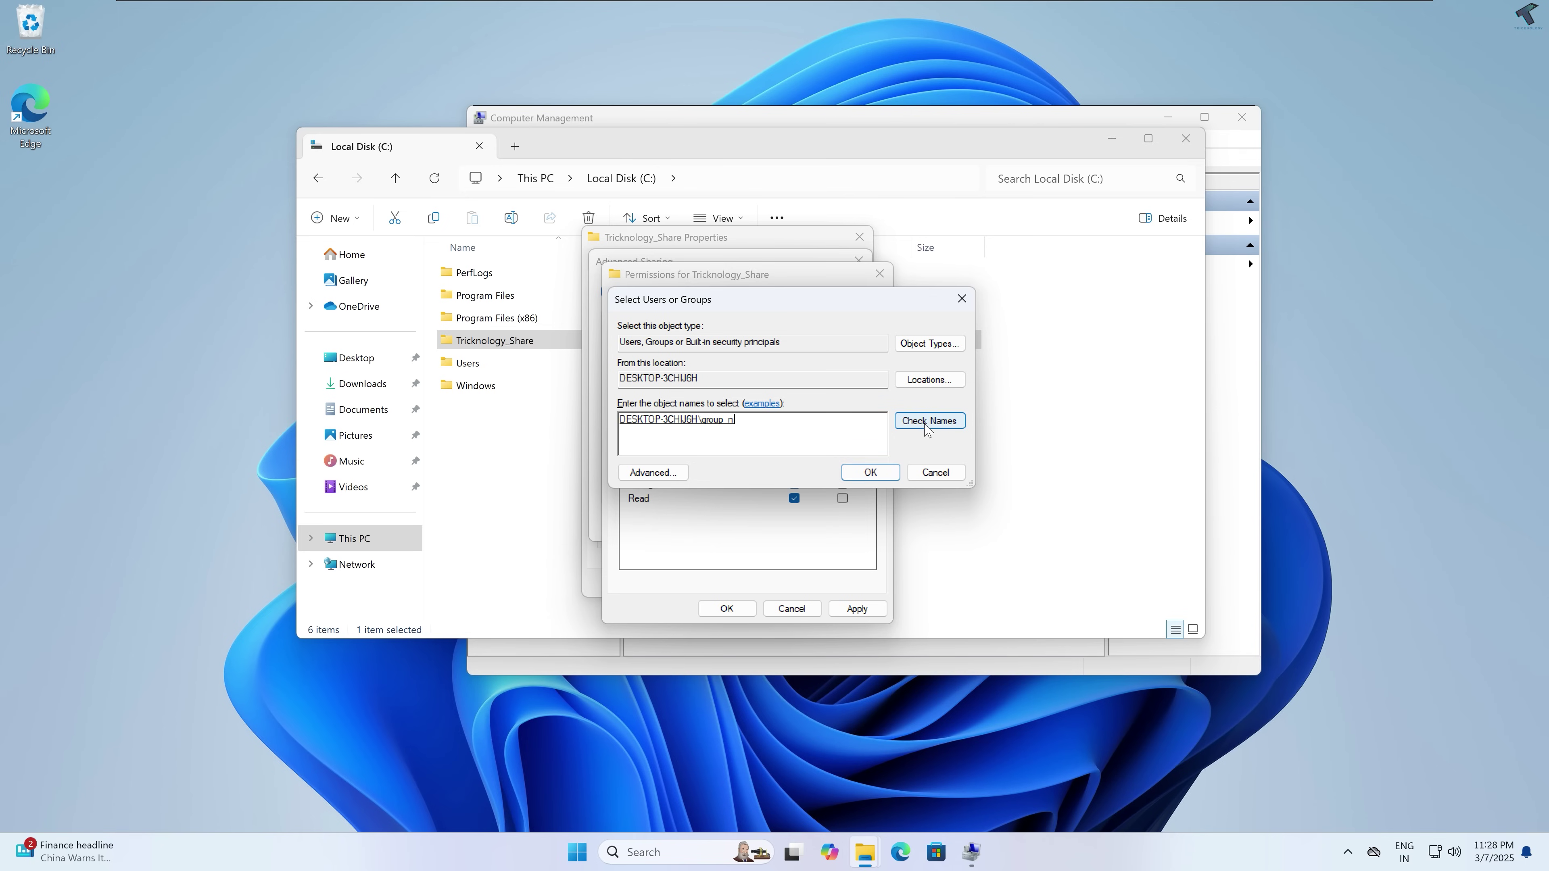
left_click(866, 472)
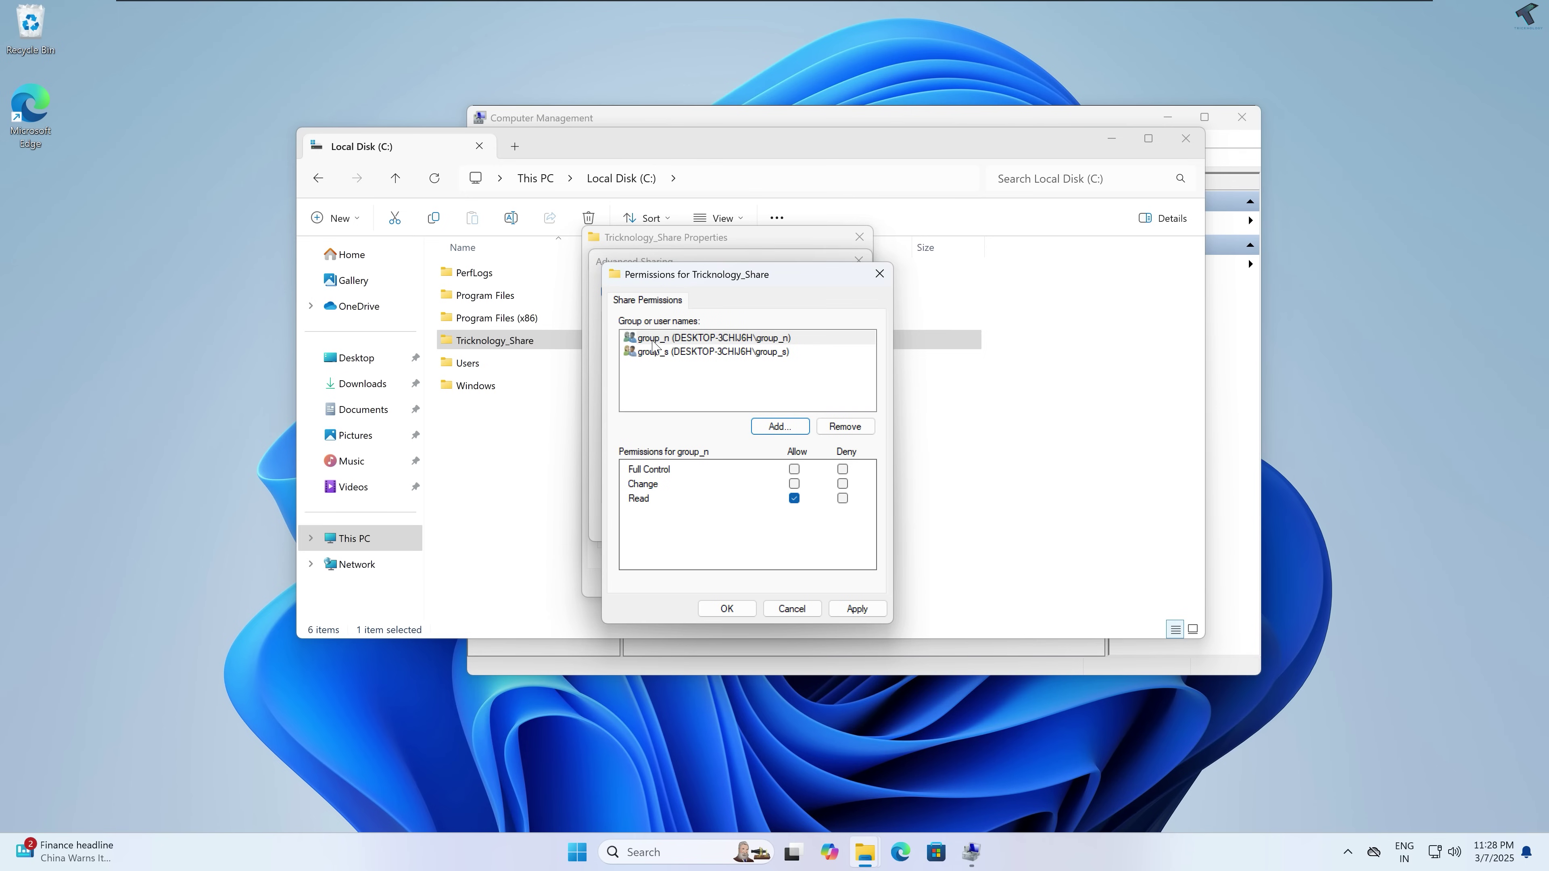
left_click(681, 341)
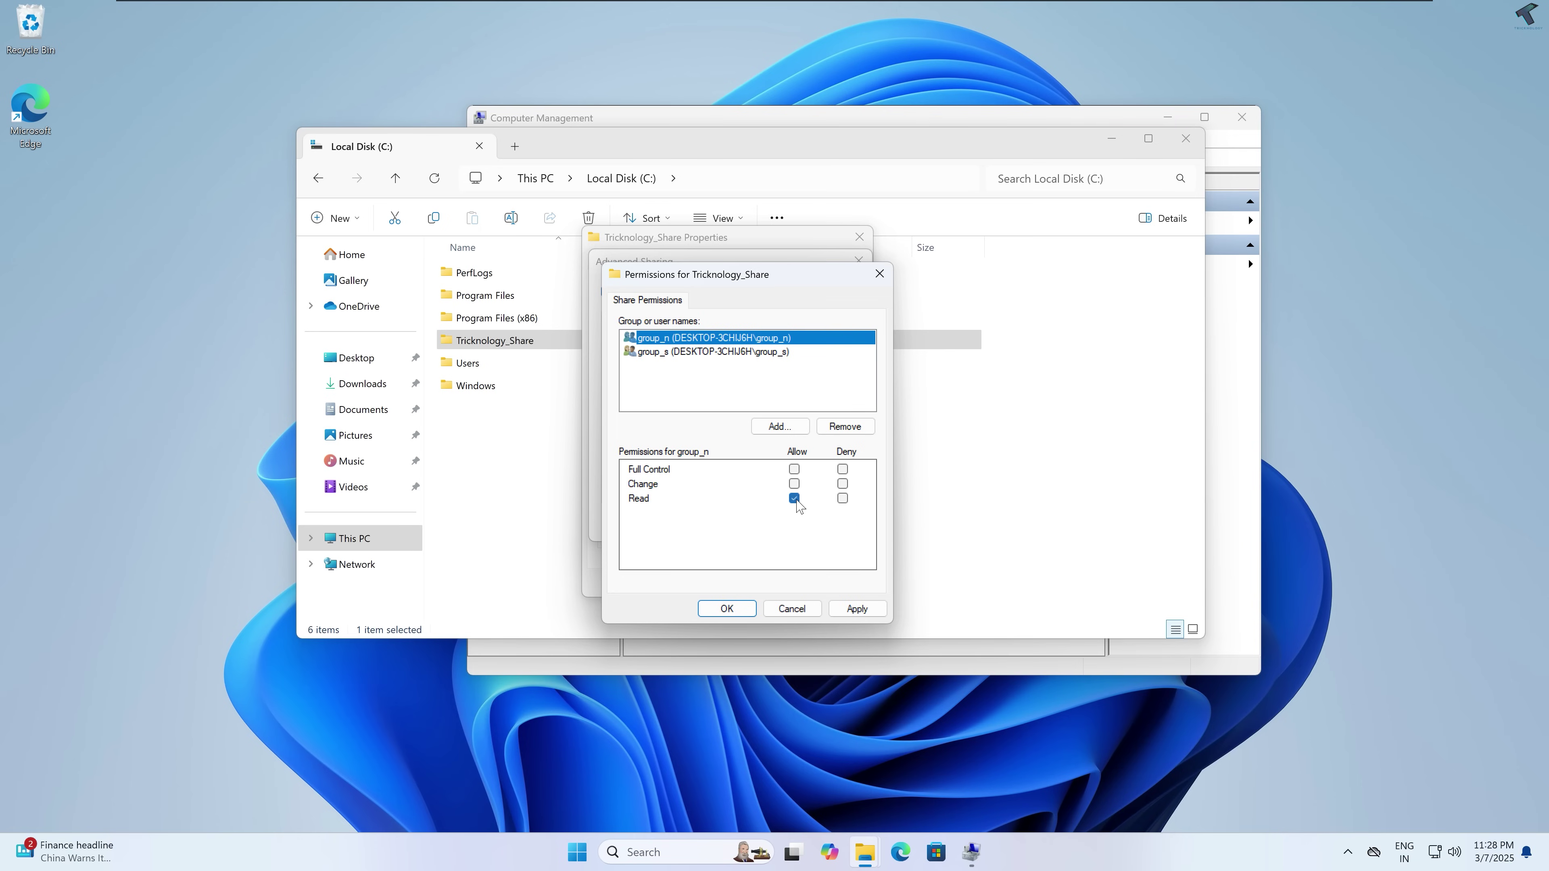
left_click(794, 469)
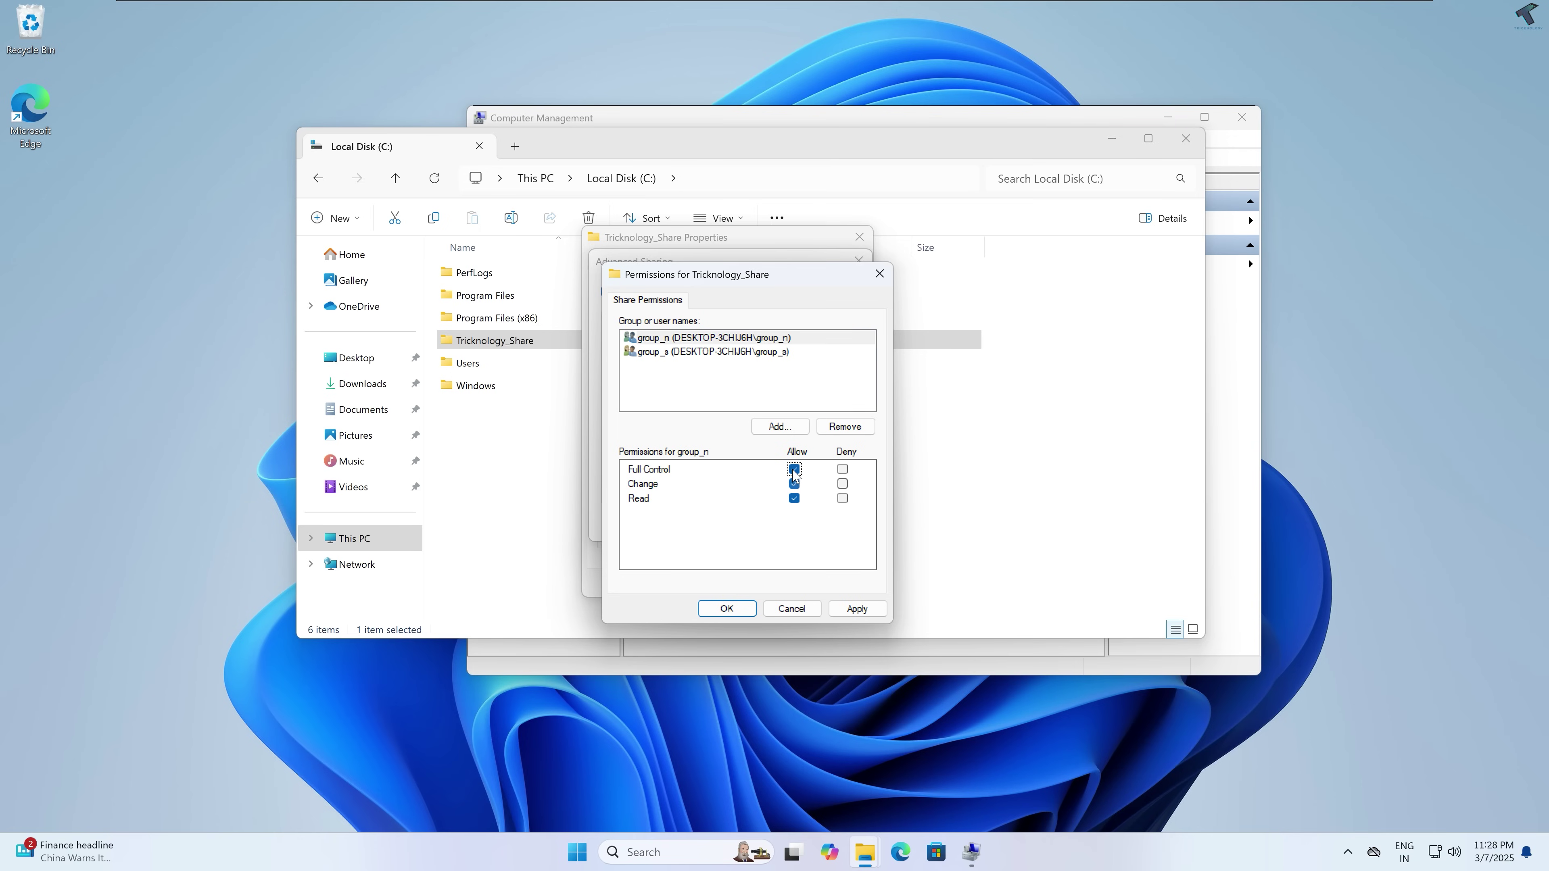
left_click(794, 470)
left_click(794, 483)
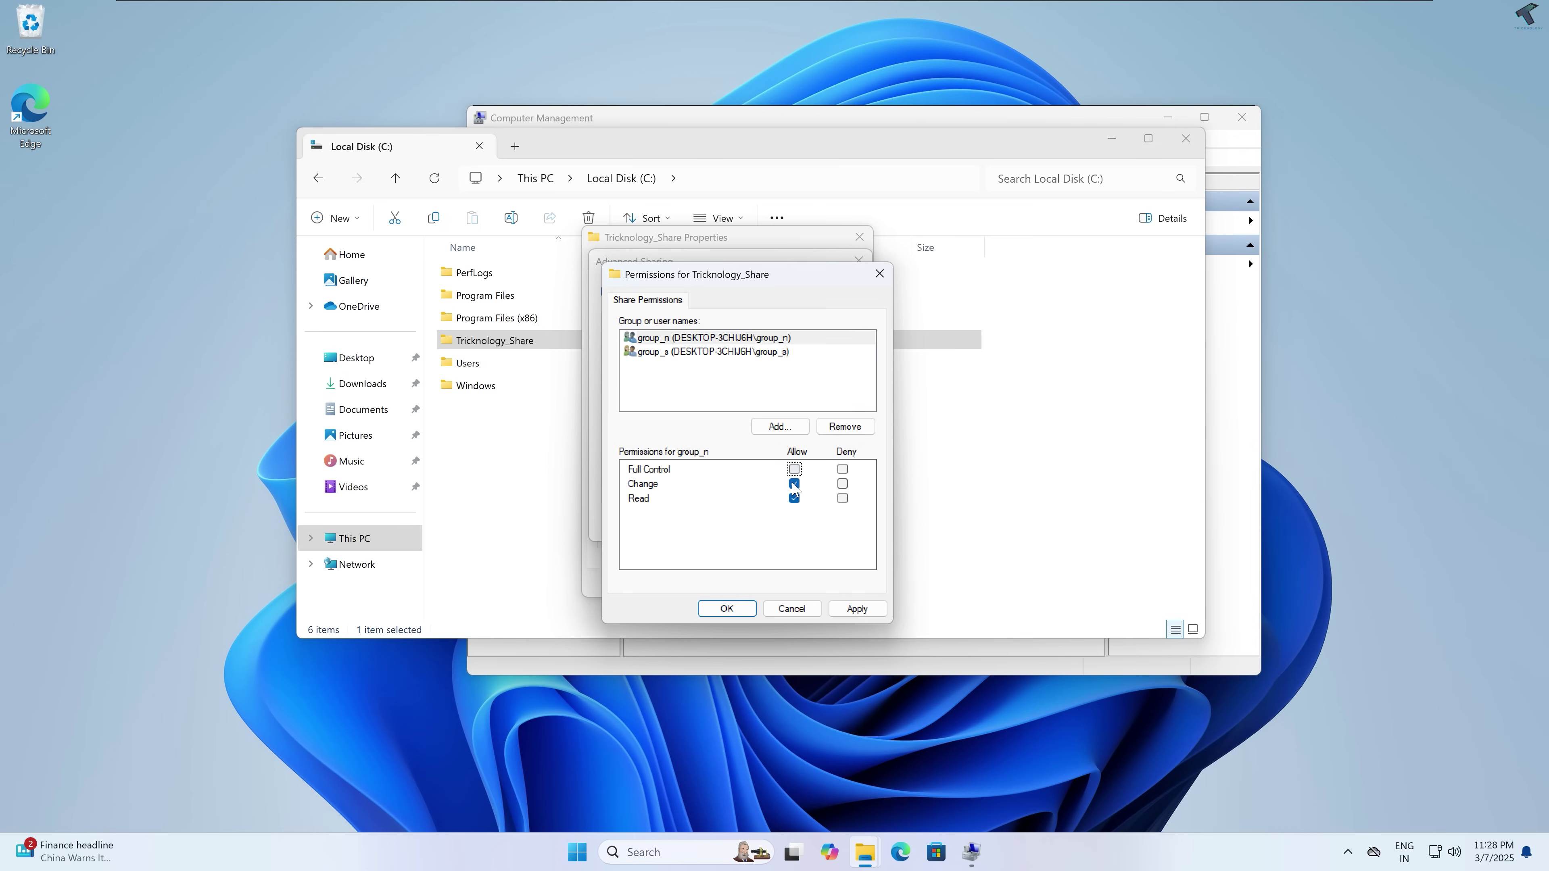
Apply the share permission and advanced sharing changes and close Tricknology_Share's properties.
left_click(872, 610)
left_click(739, 611)
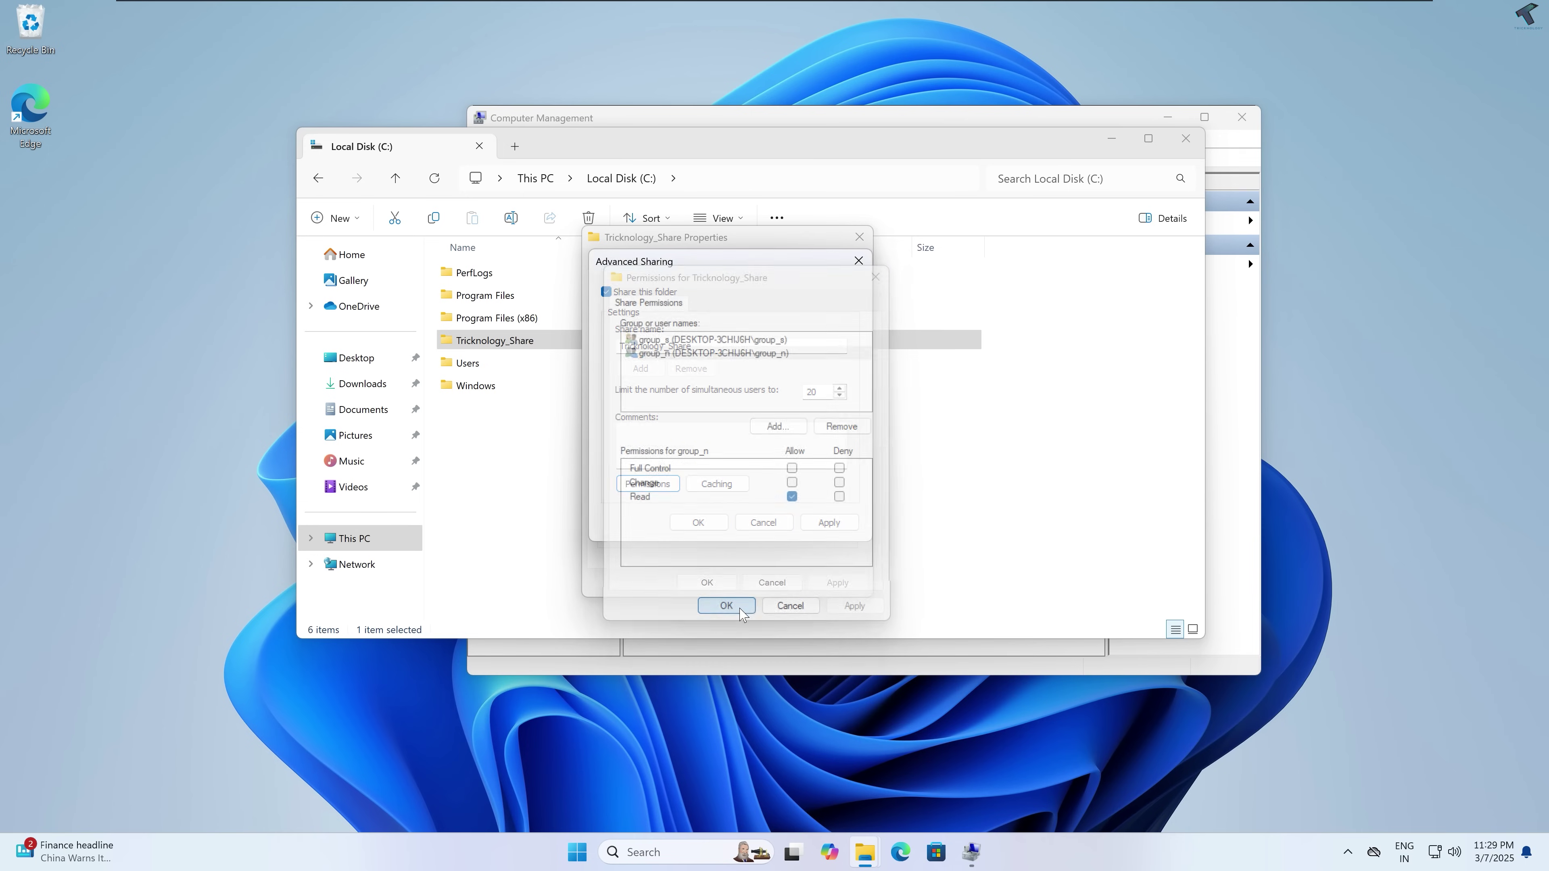
left_click(827, 523)
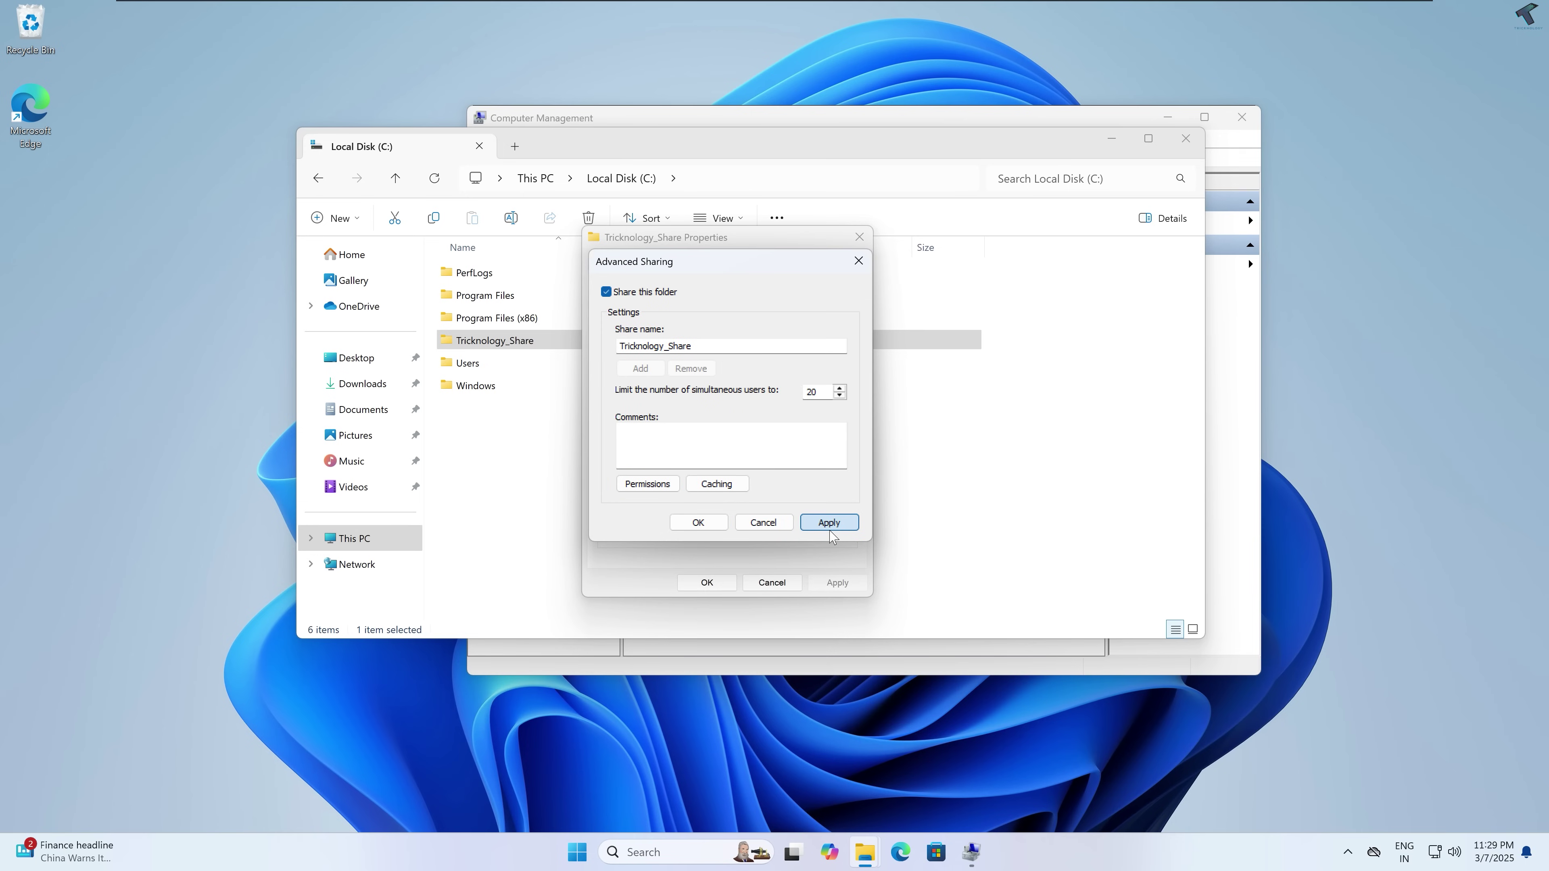
left_click(699, 523)
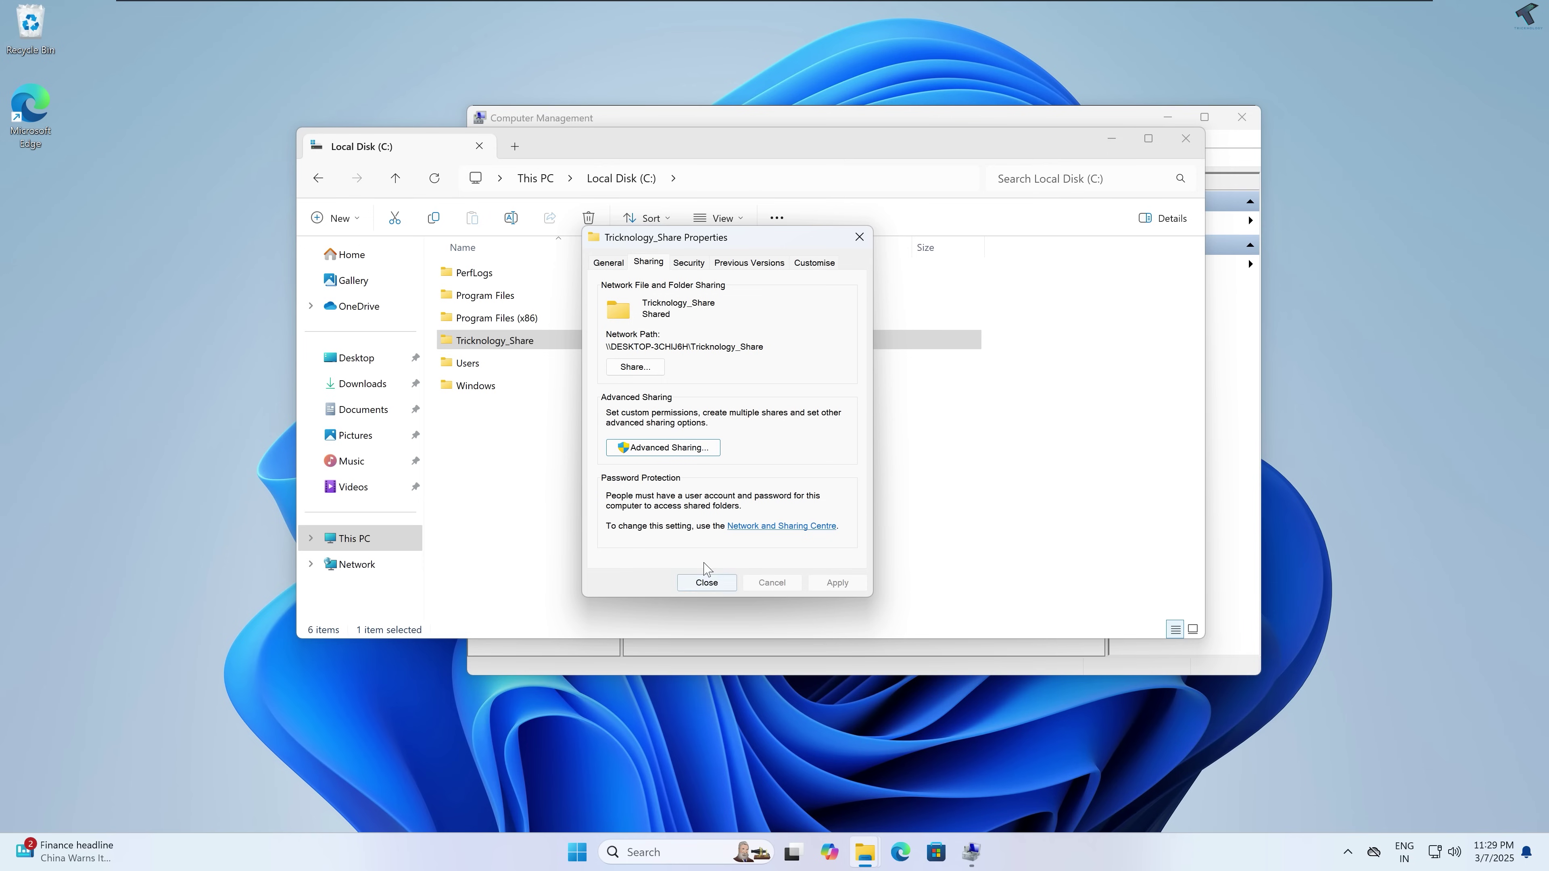
left_click(707, 582)
Open Tricknology_Share's Security permissions for editing.
right_click(532, 344)
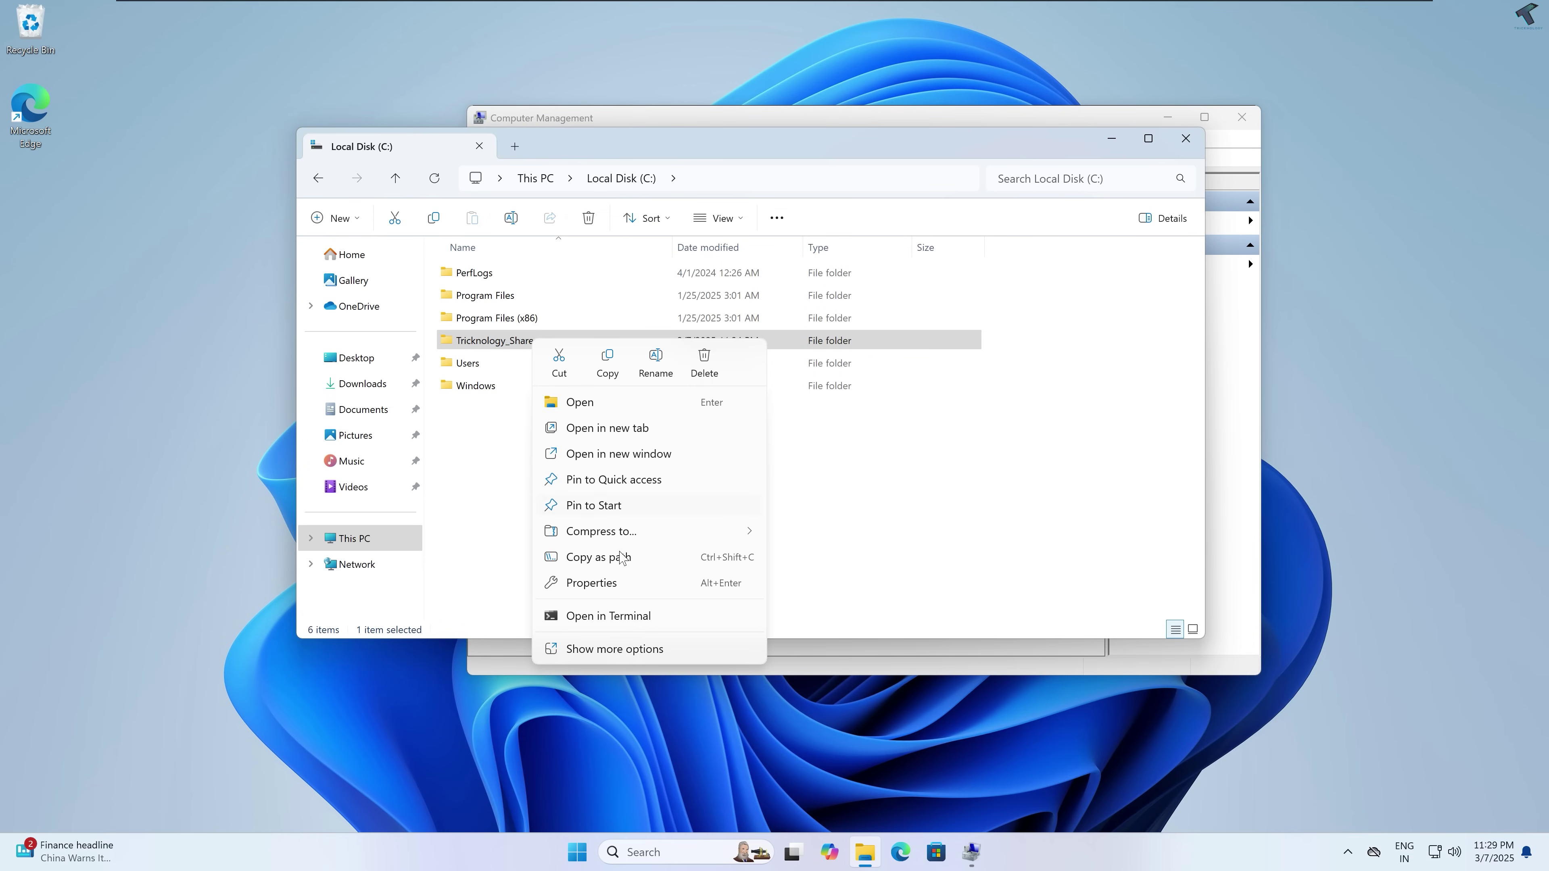
left_click(611, 581)
left_click_drag(720, 350, 783, 277)
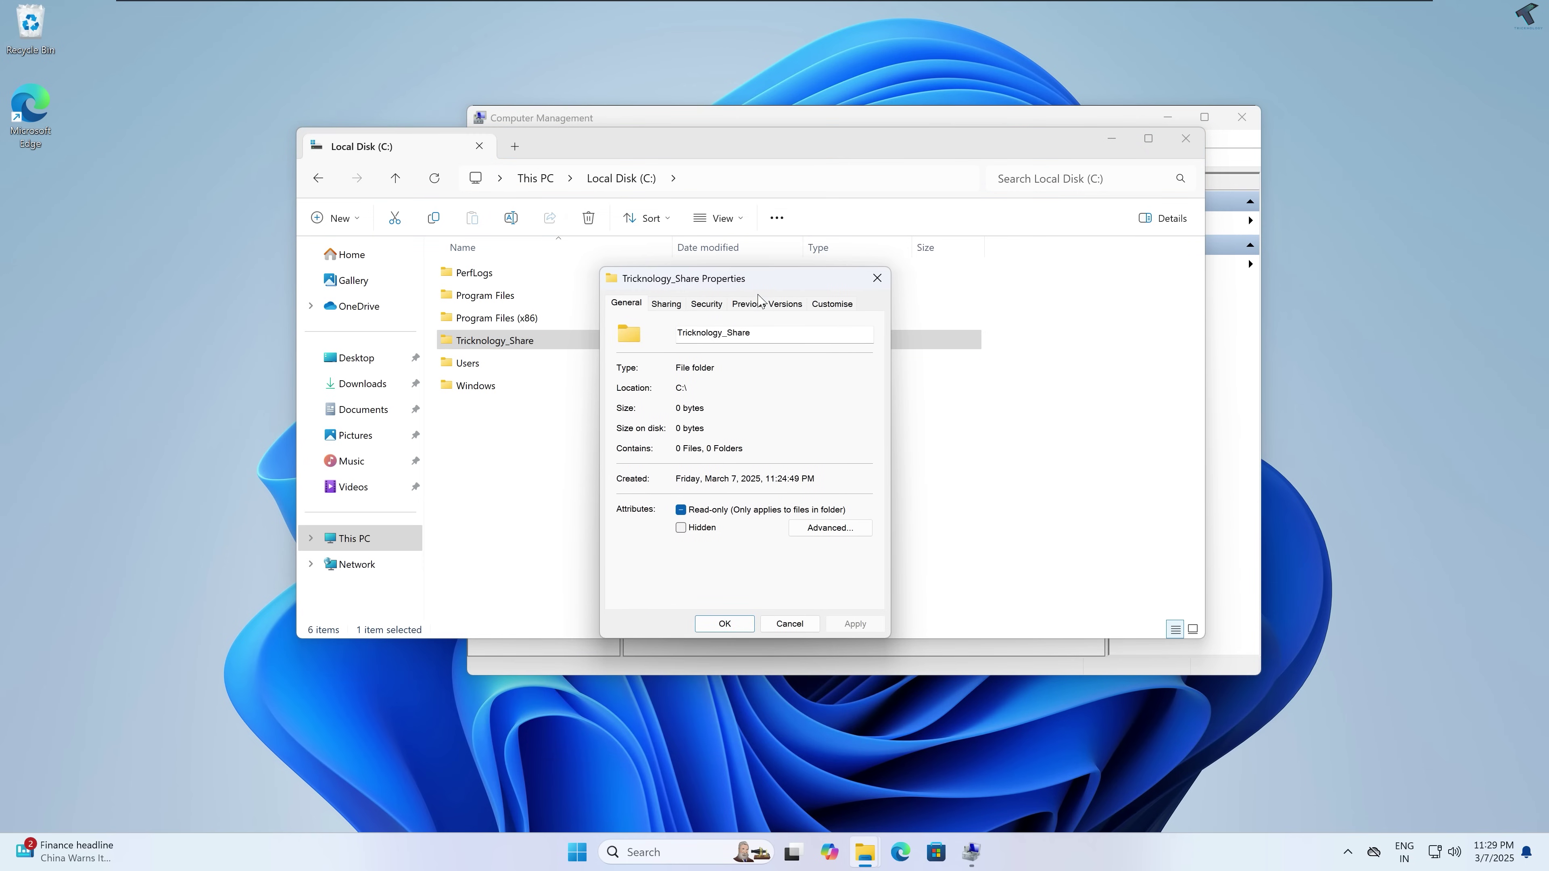
left_click(708, 304)
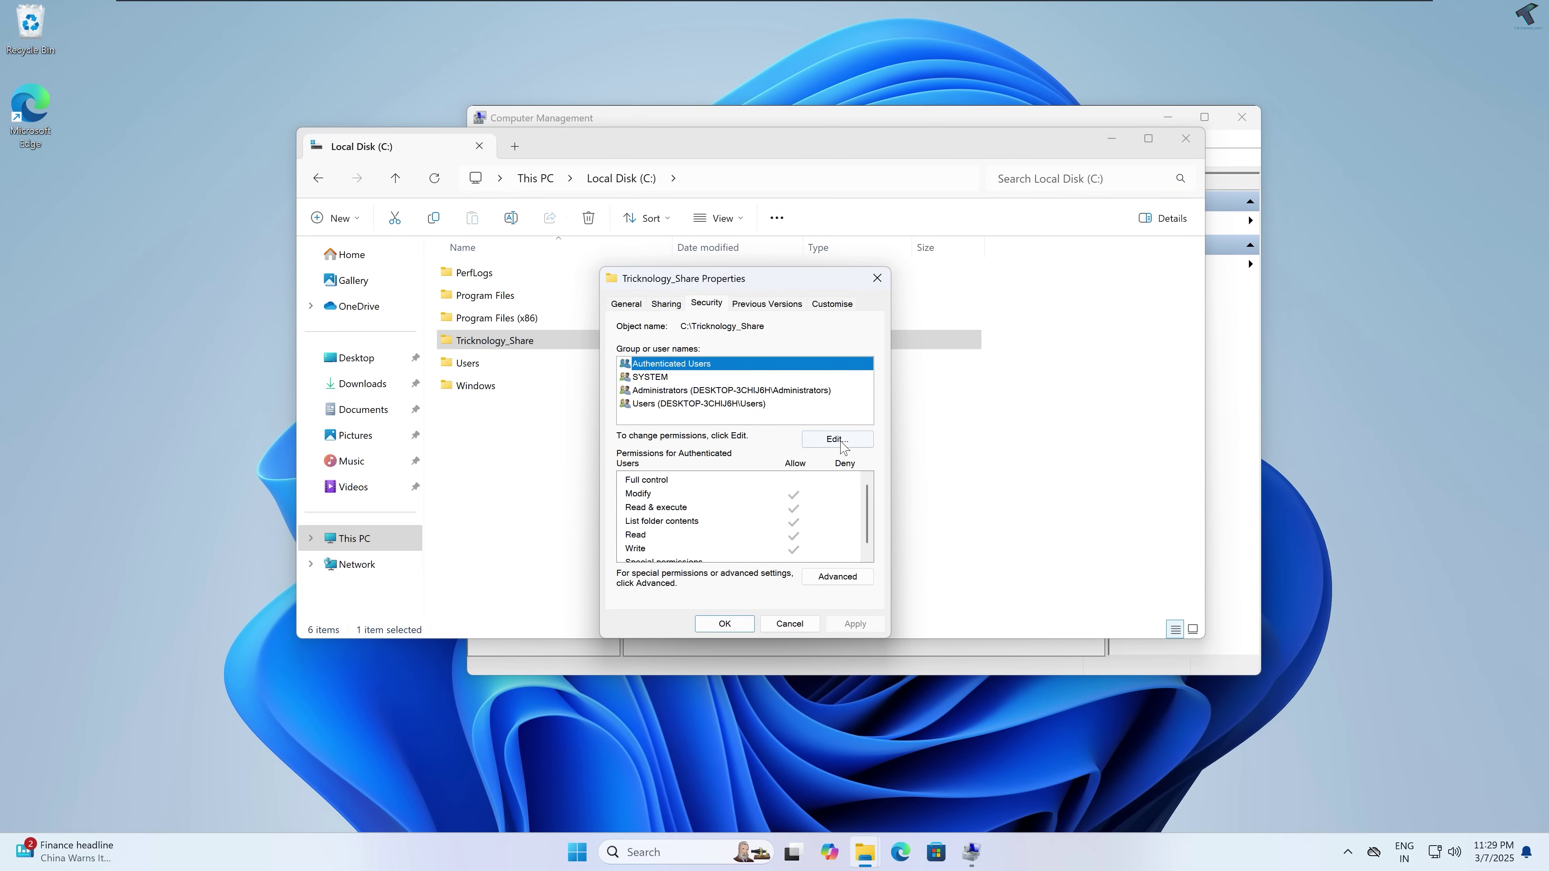
left_click(840, 441)
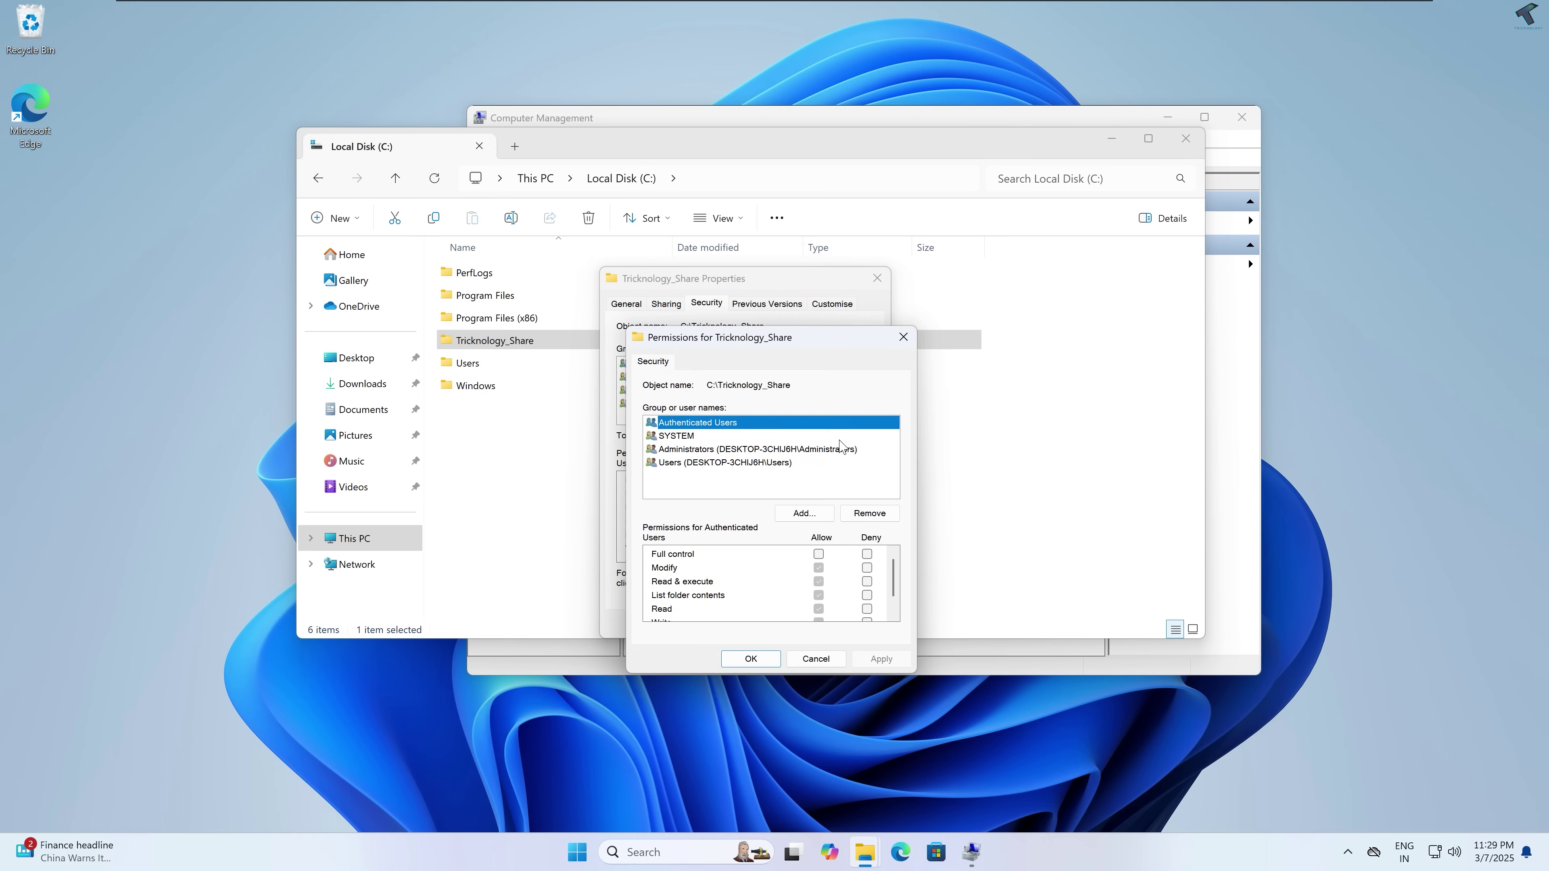
Add group_s to the folder's security permissions with Full control and apply.
left_click(801, 516)
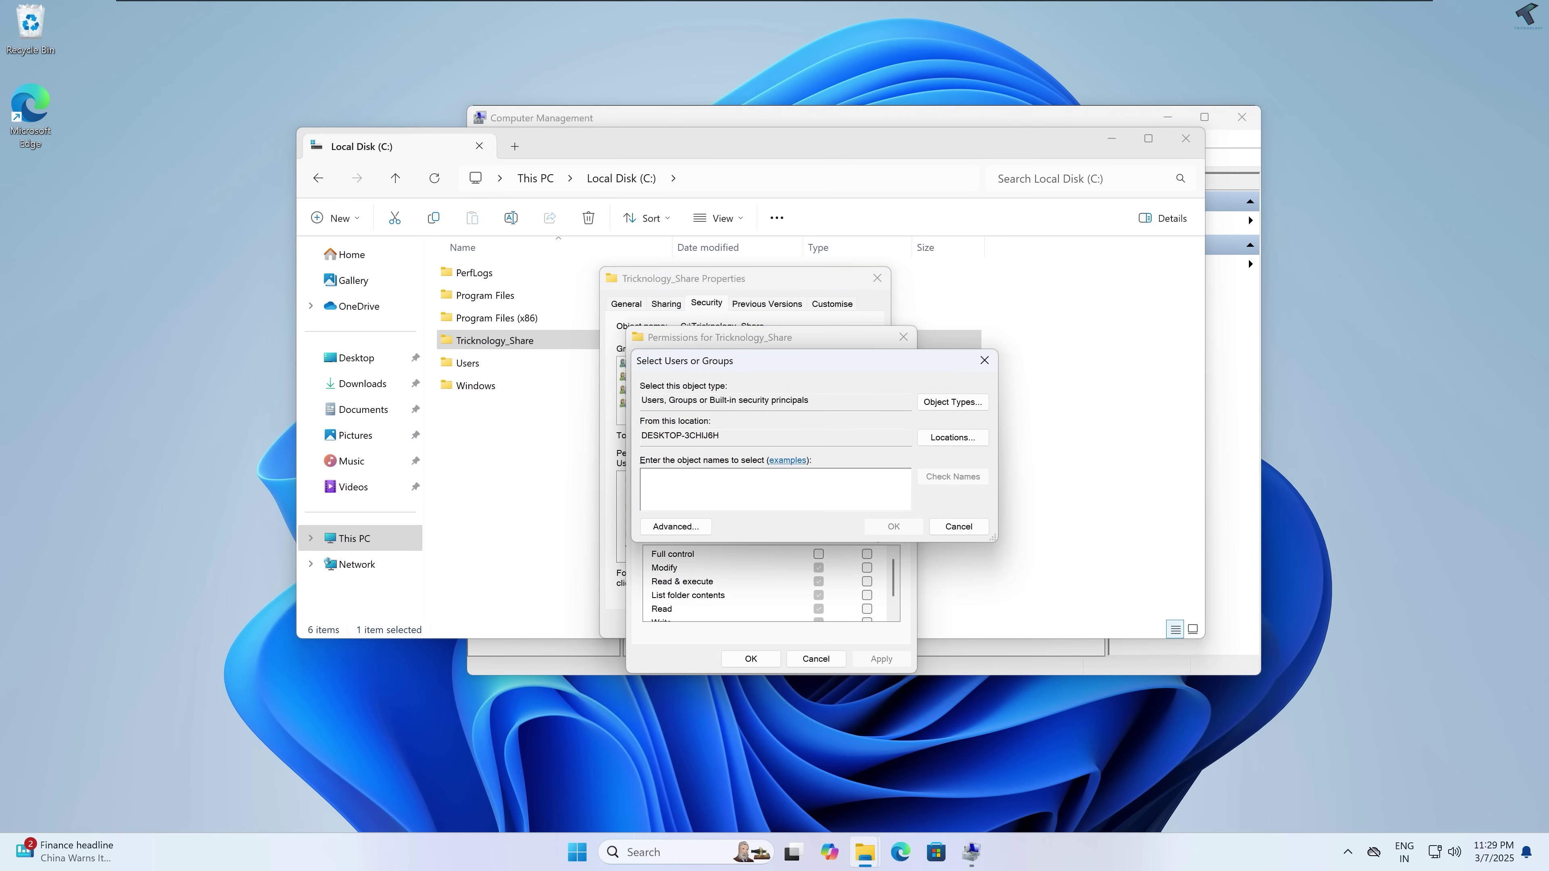
type("grop")
key("ctrl+a")
left_click(953, 476)
left_click(902, 529)
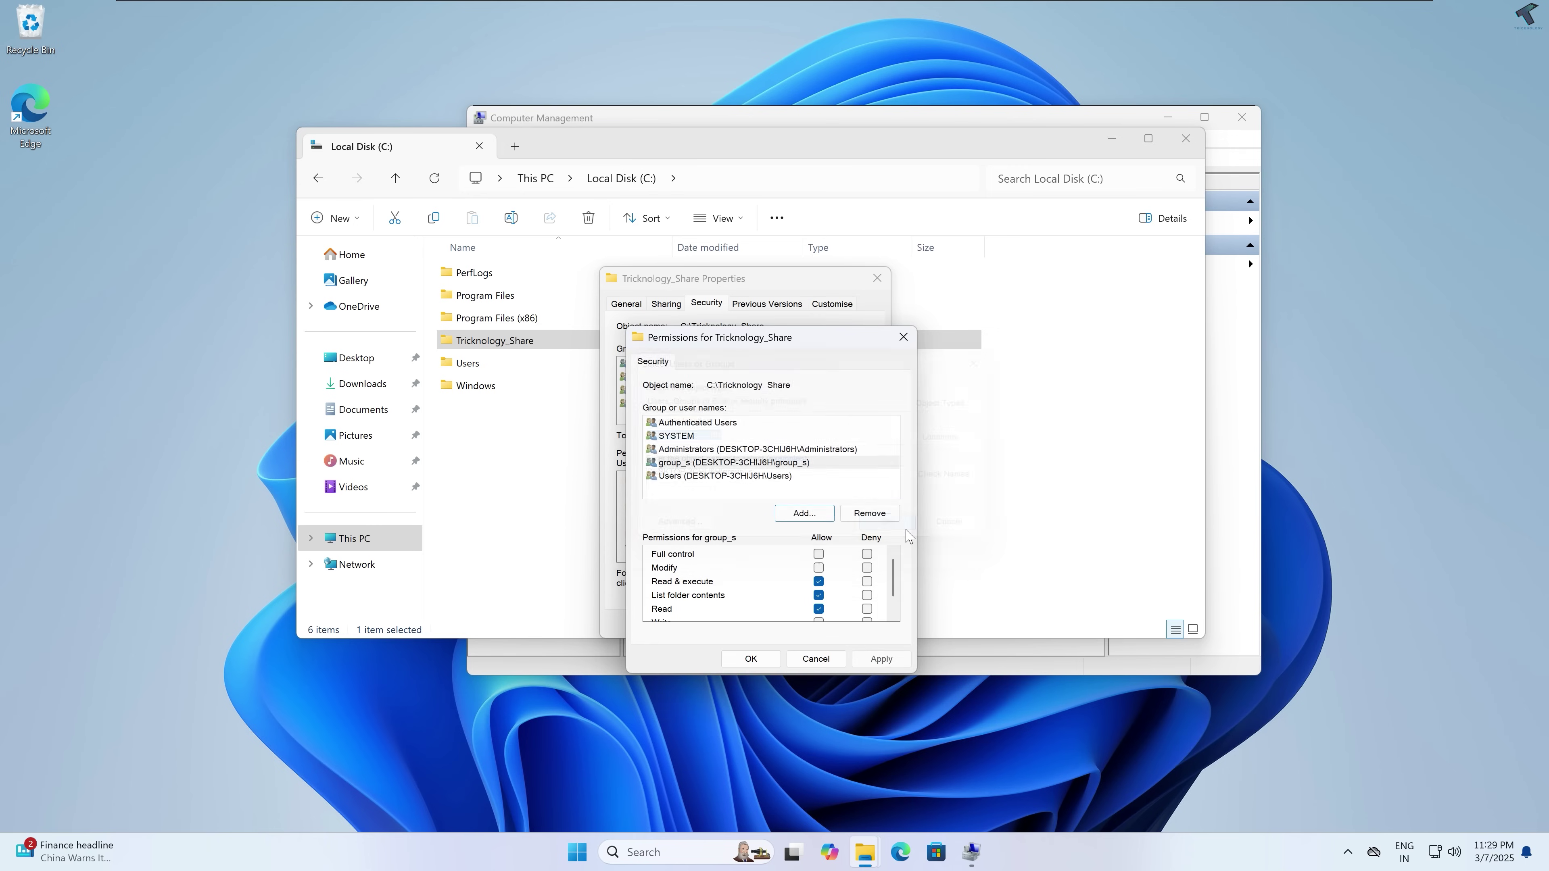
scroll(893, 576, "down", 2)
scroll(893, 577, "up", 2)
left_click(735, 466)
left_click(818, 554)
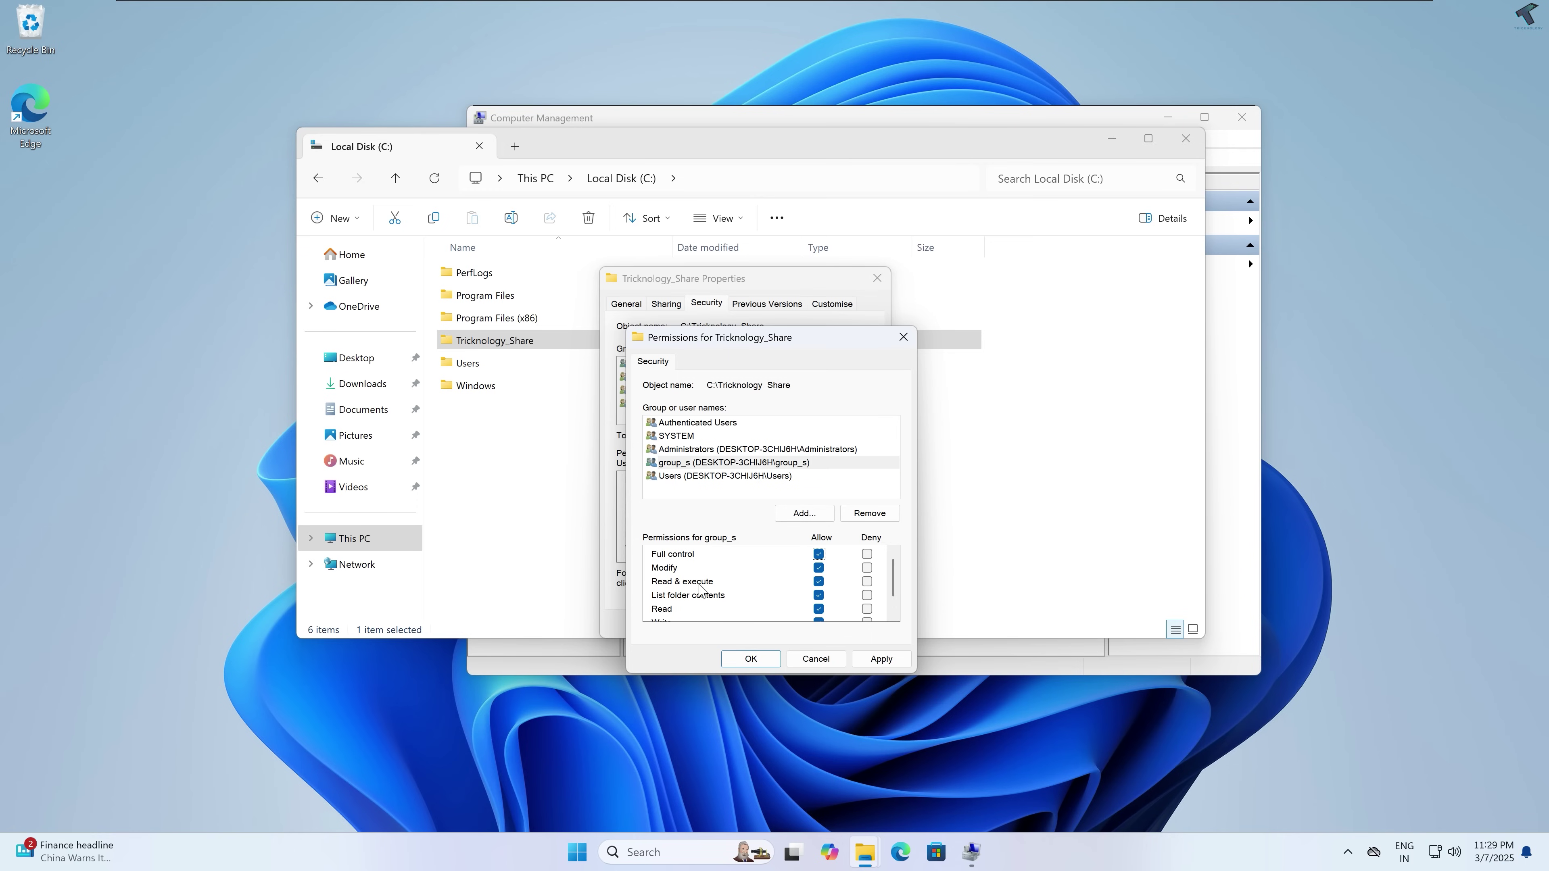
scroll(895, 606, "down", 1)
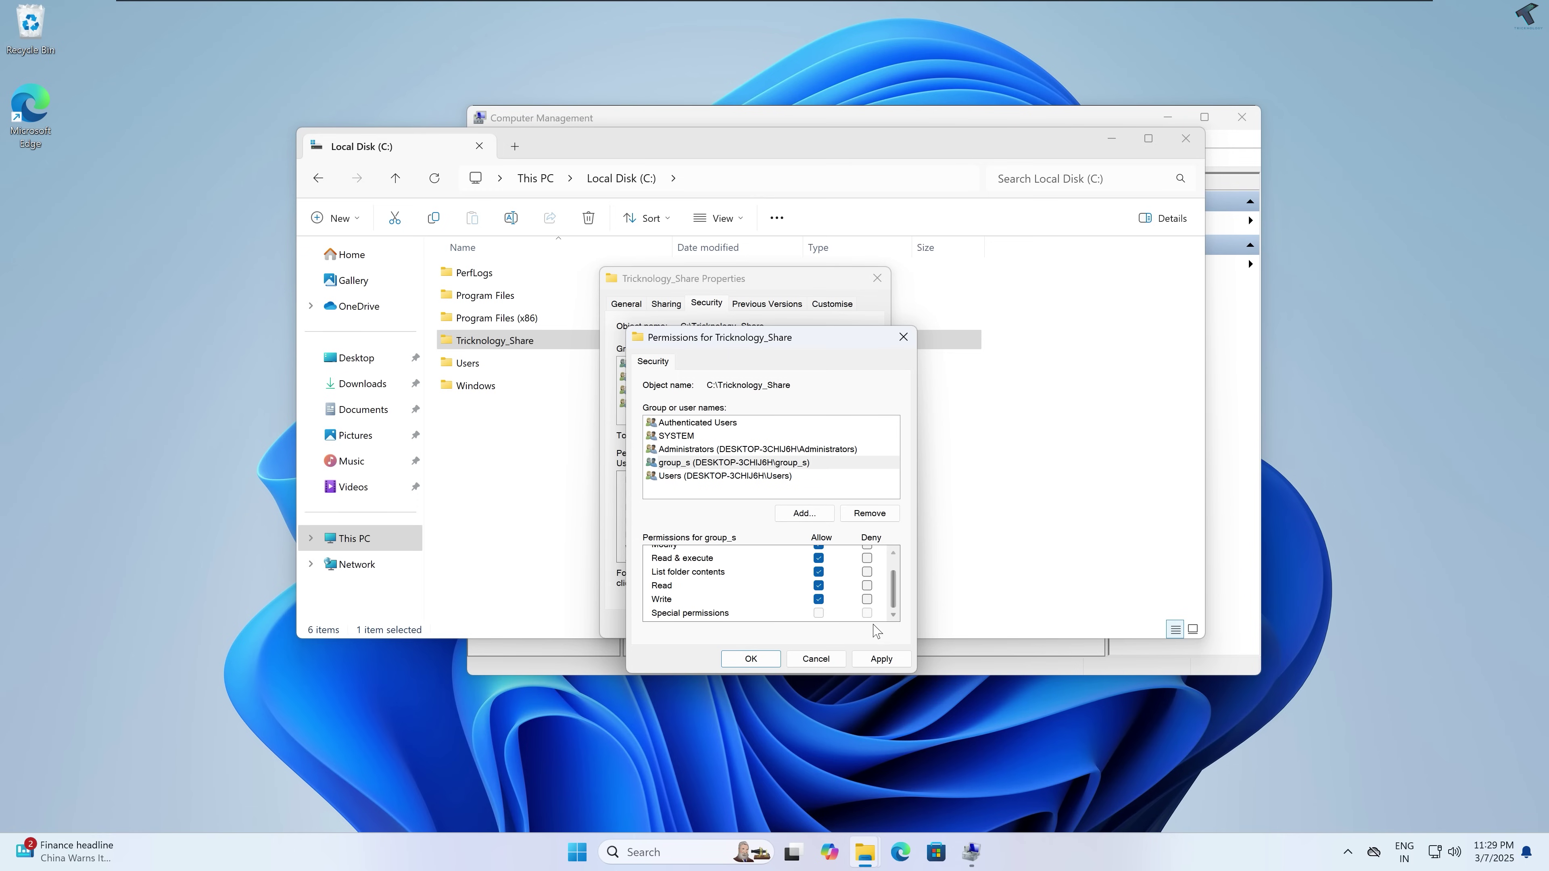
left_click(881, 661)
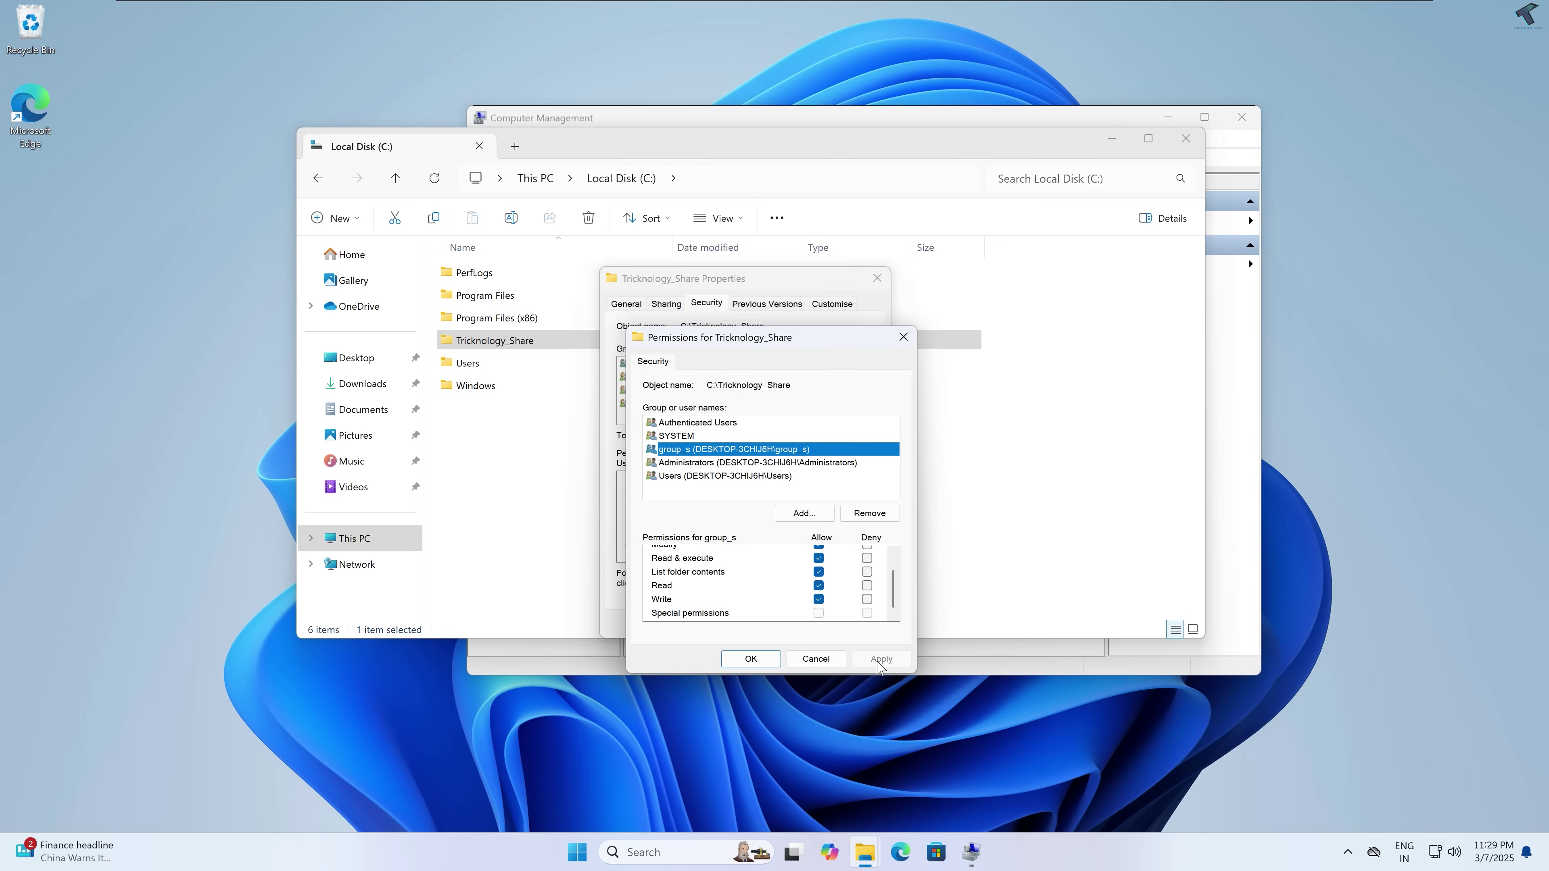
Add group_n to the folder's security permissions with read and write access.
left_click(825, 515)
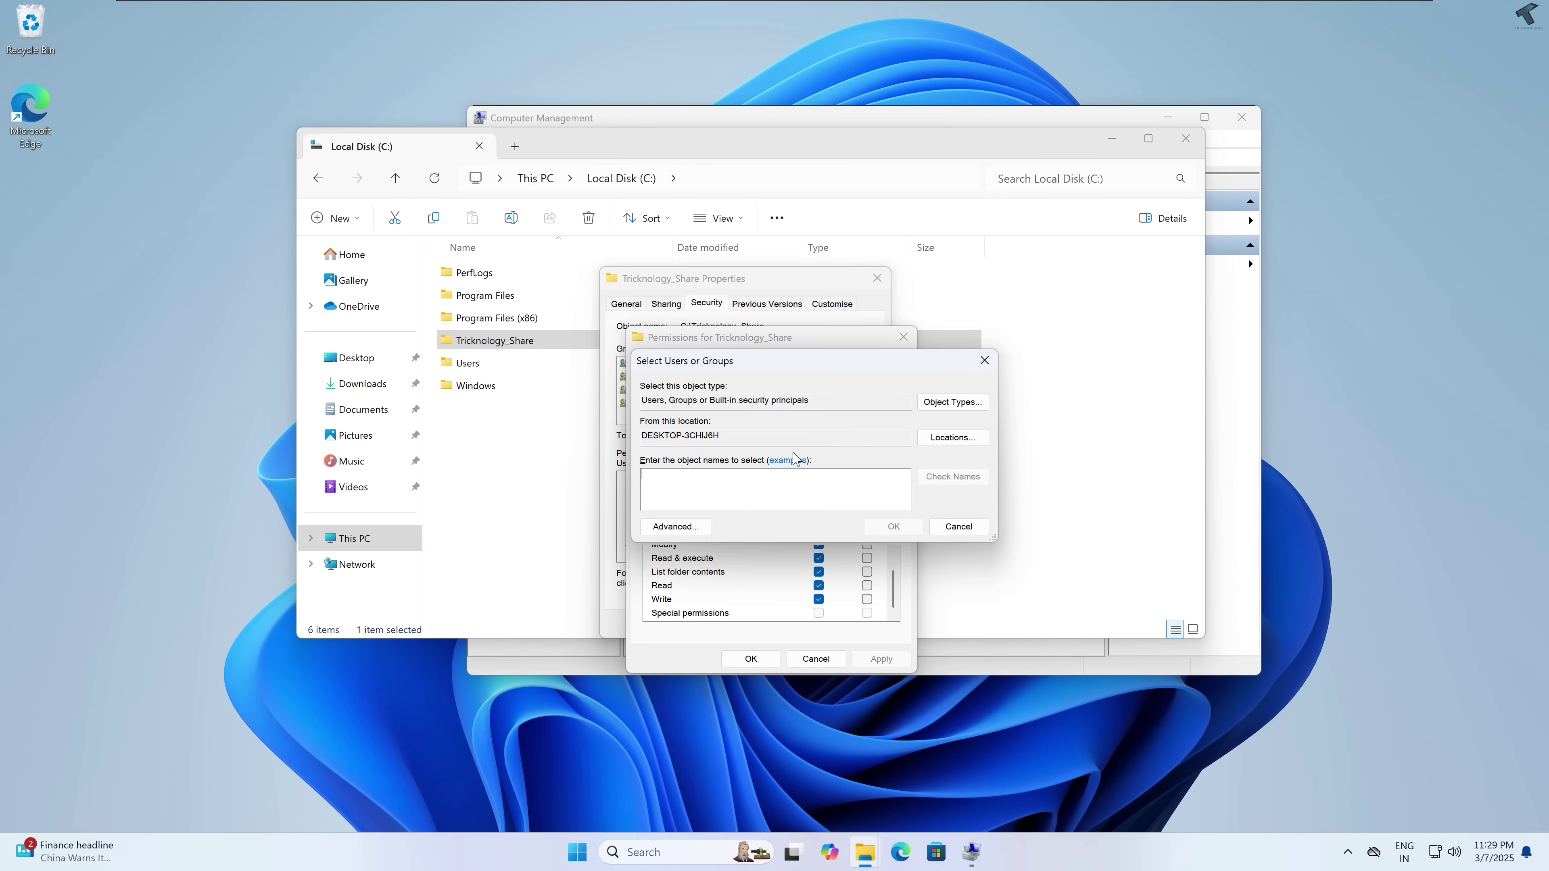
type("group_n")
left_click(947, 479)
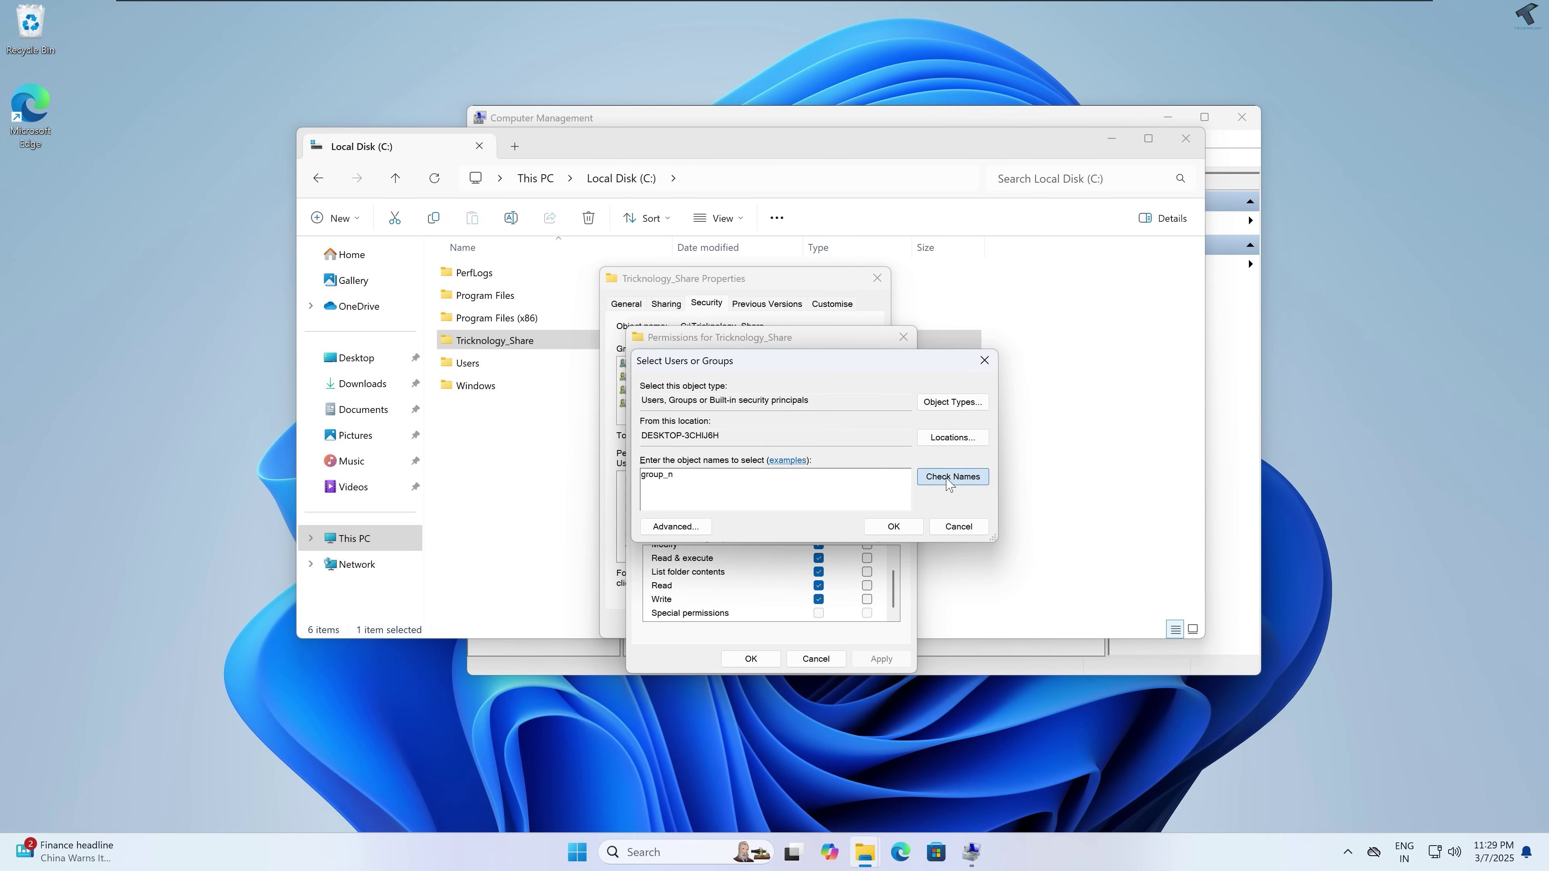
left_click(893, 526)
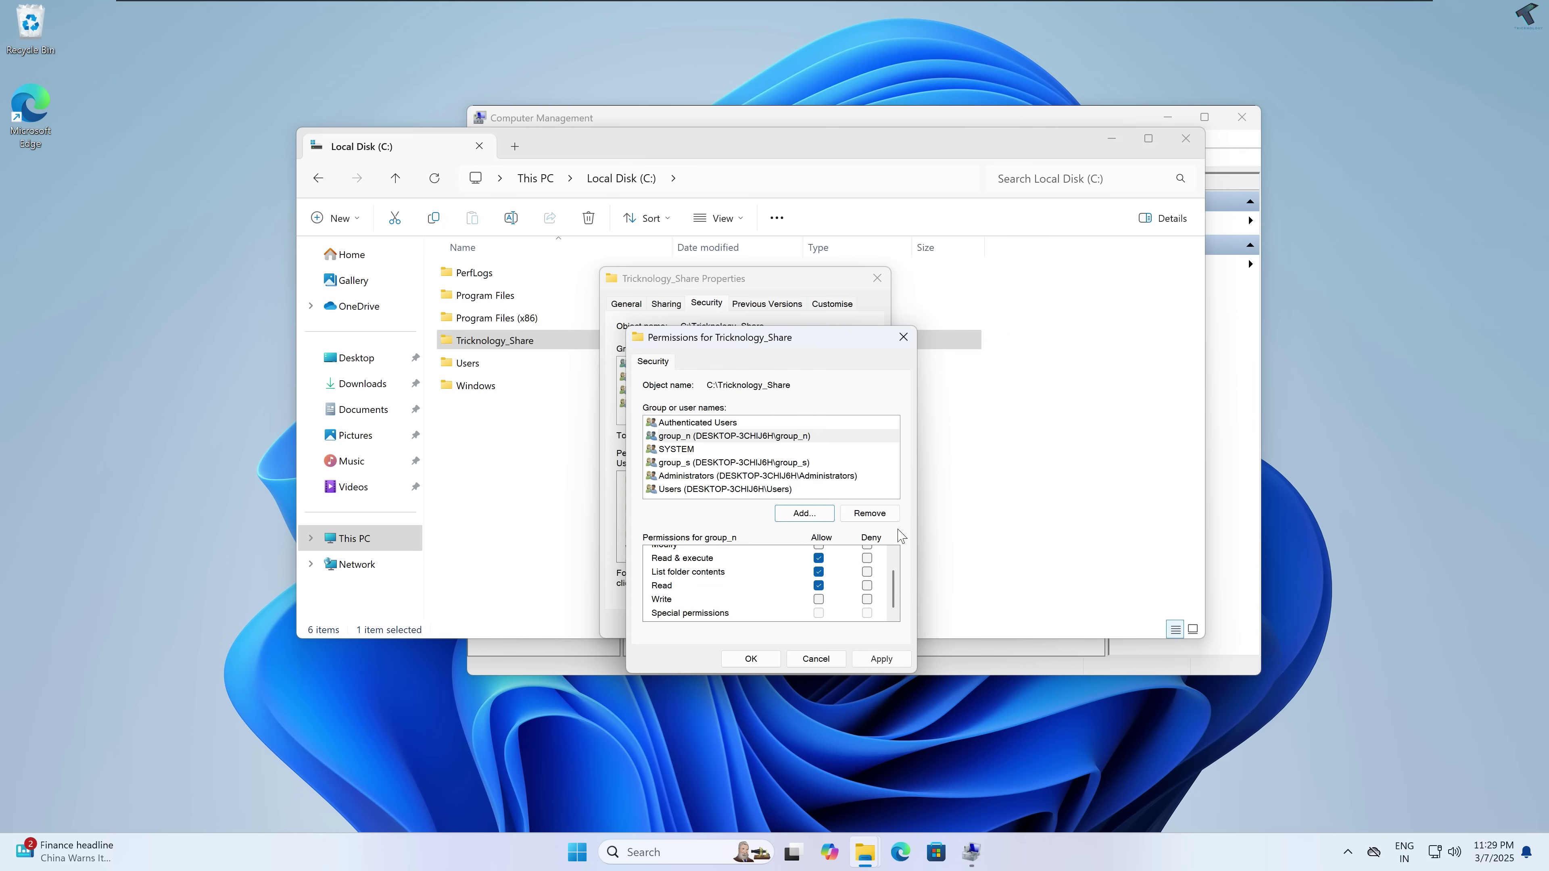
scroll(895, 568, "up", 2)
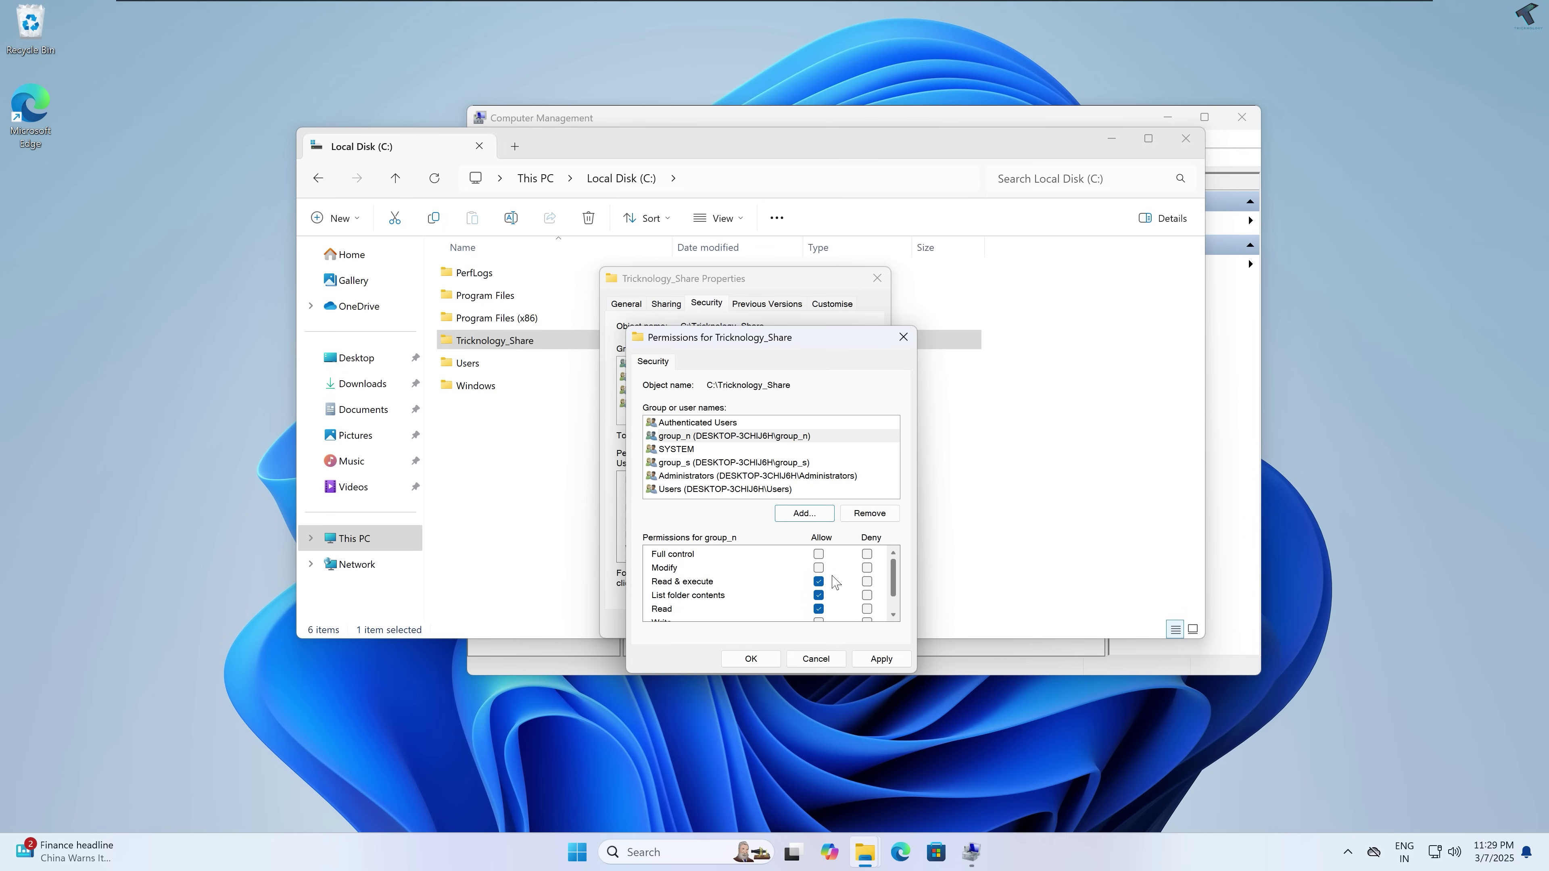
left_click(819, 568)
left_click(819, 565)
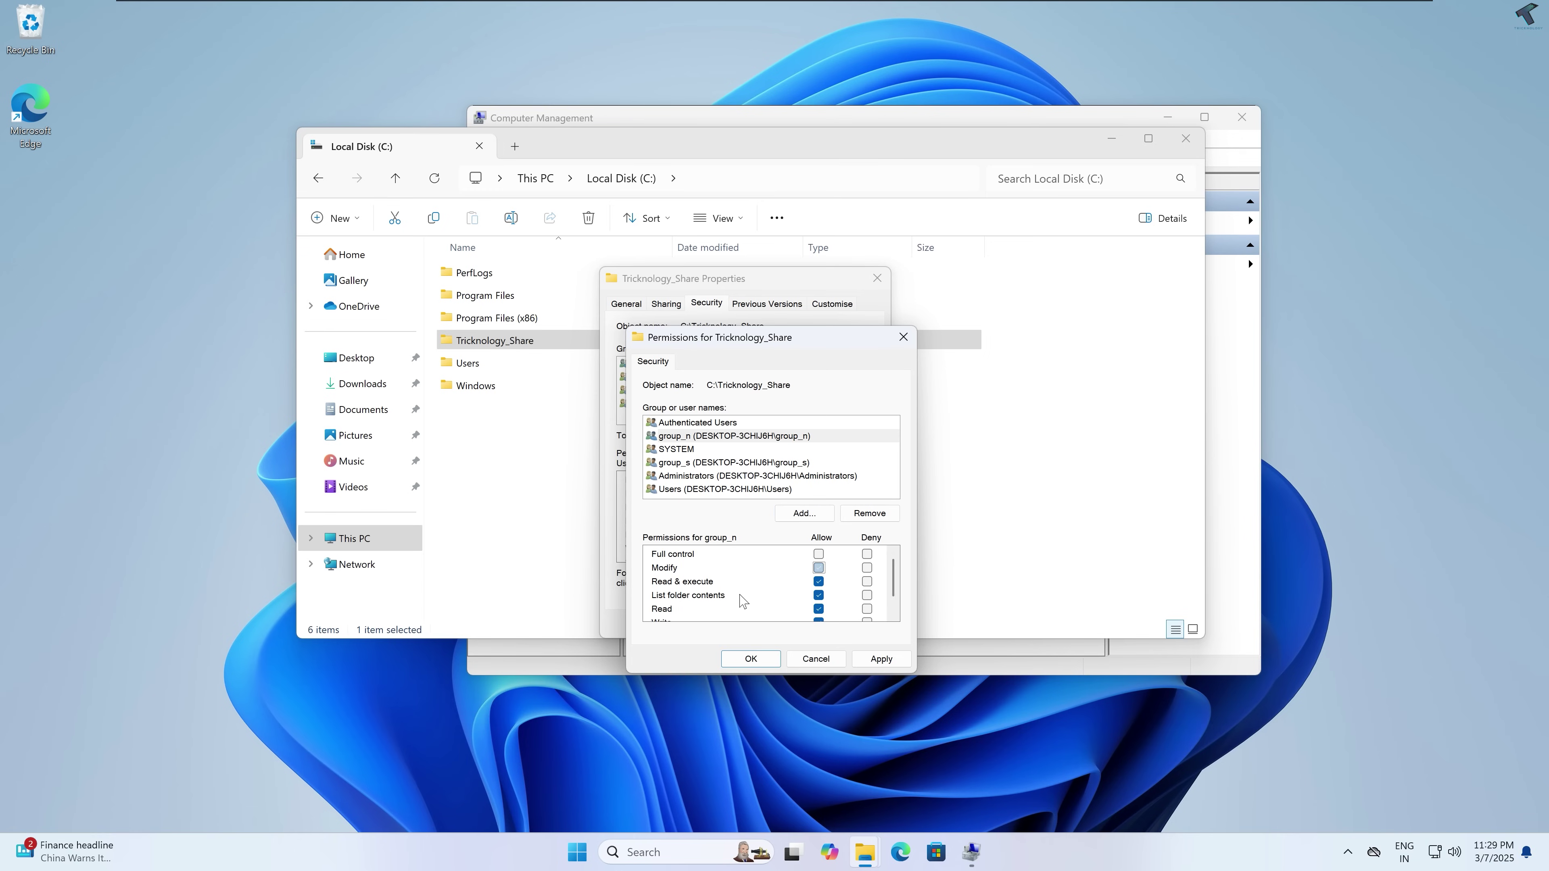
Apply the security changes and close Tricknology_Share's properties.
scroll(898, 584, "down", 1)
scroll(899, 584, "down", 1)
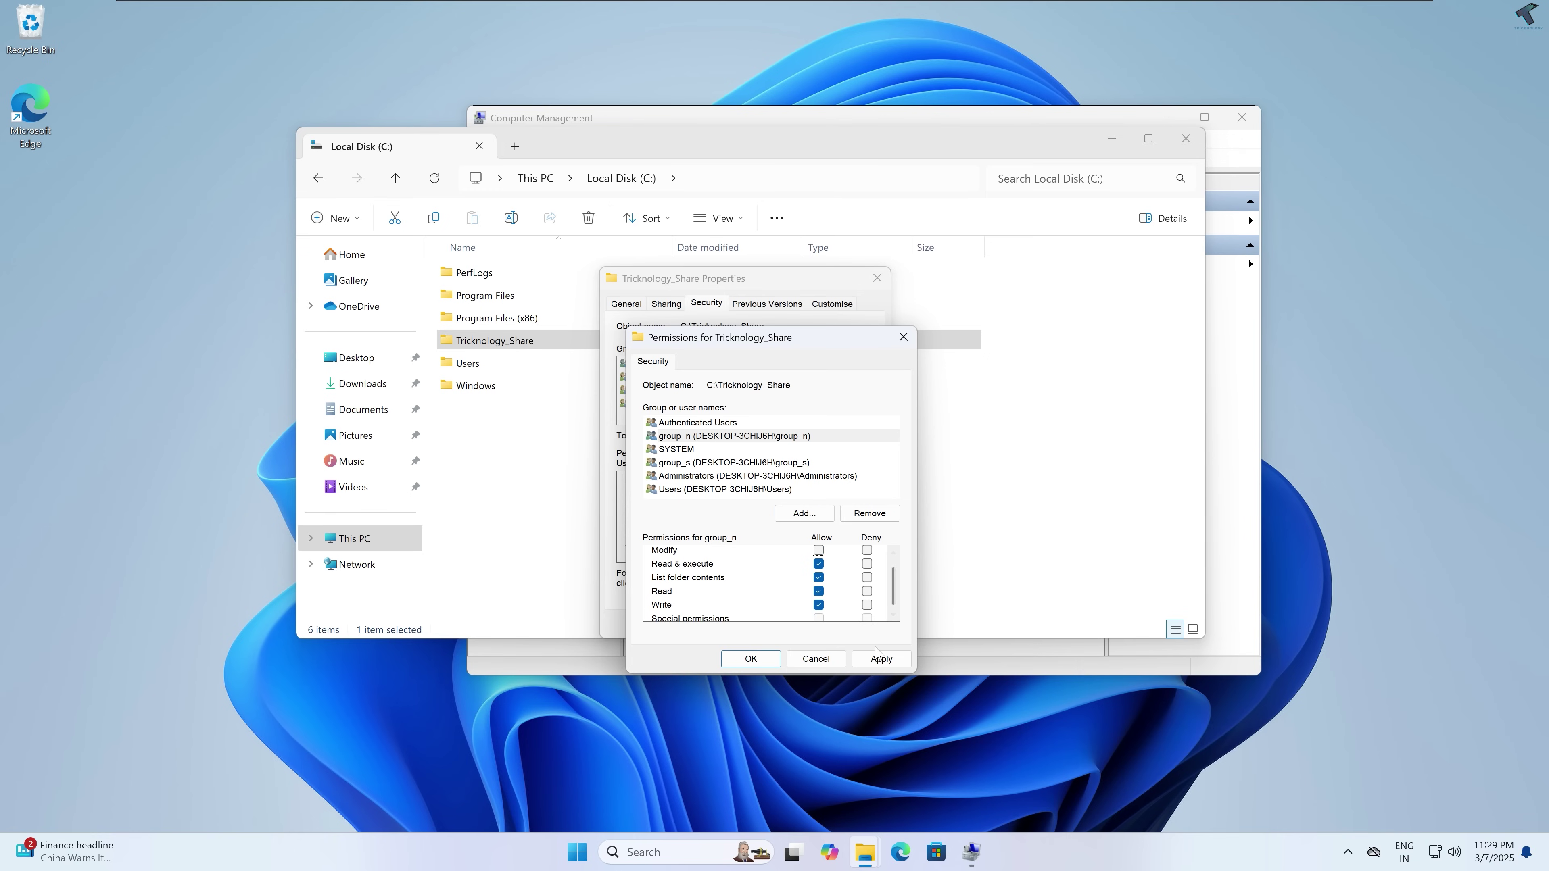
left_click(881, 658)
left_click(766, 658)
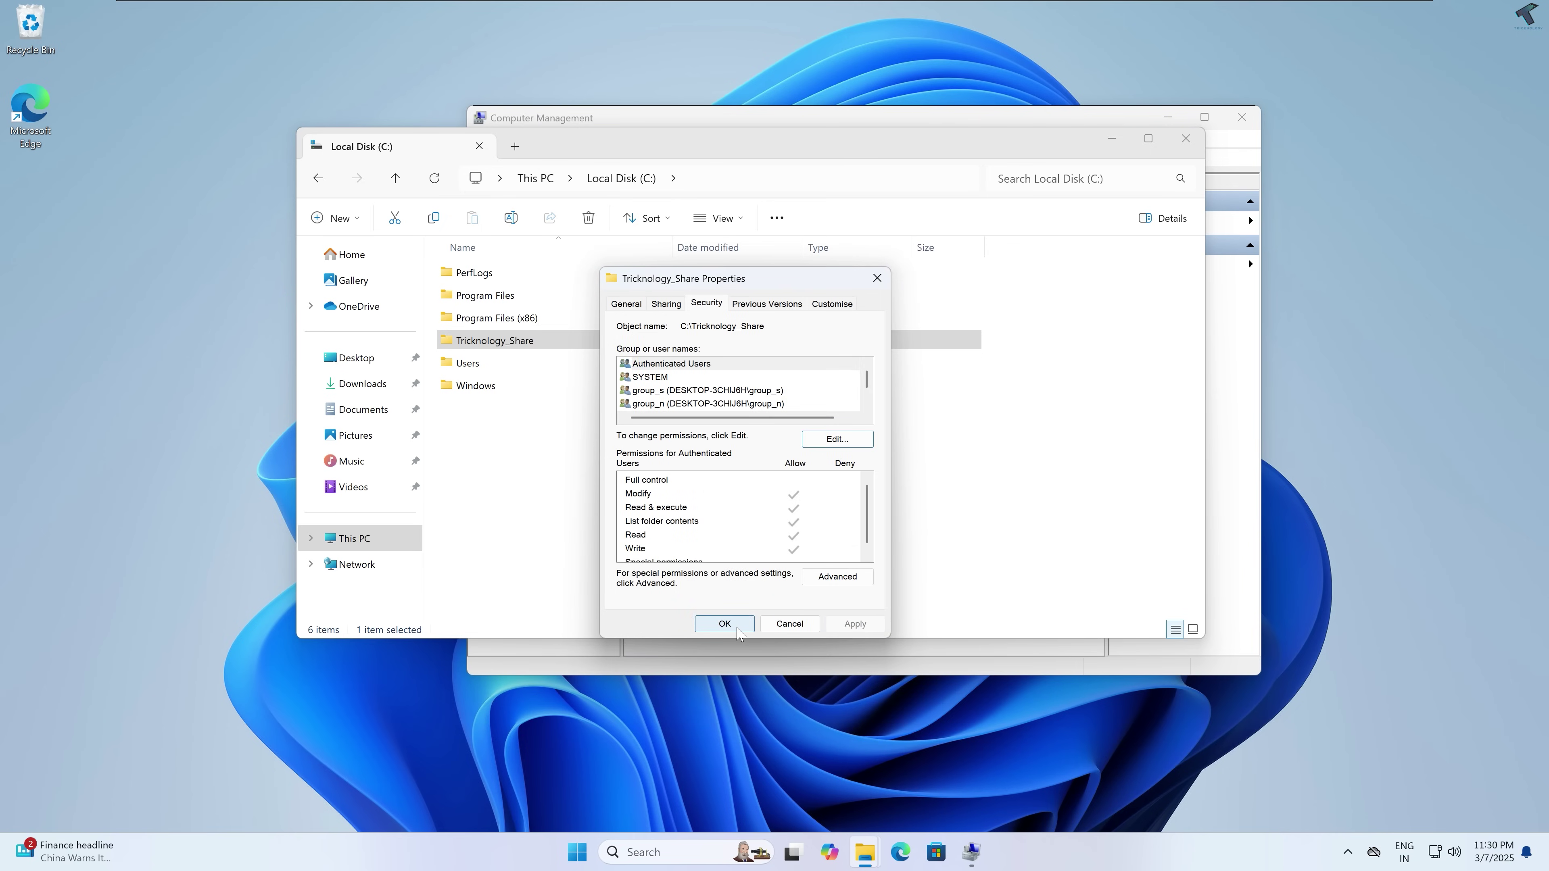
left_click(725, 623)
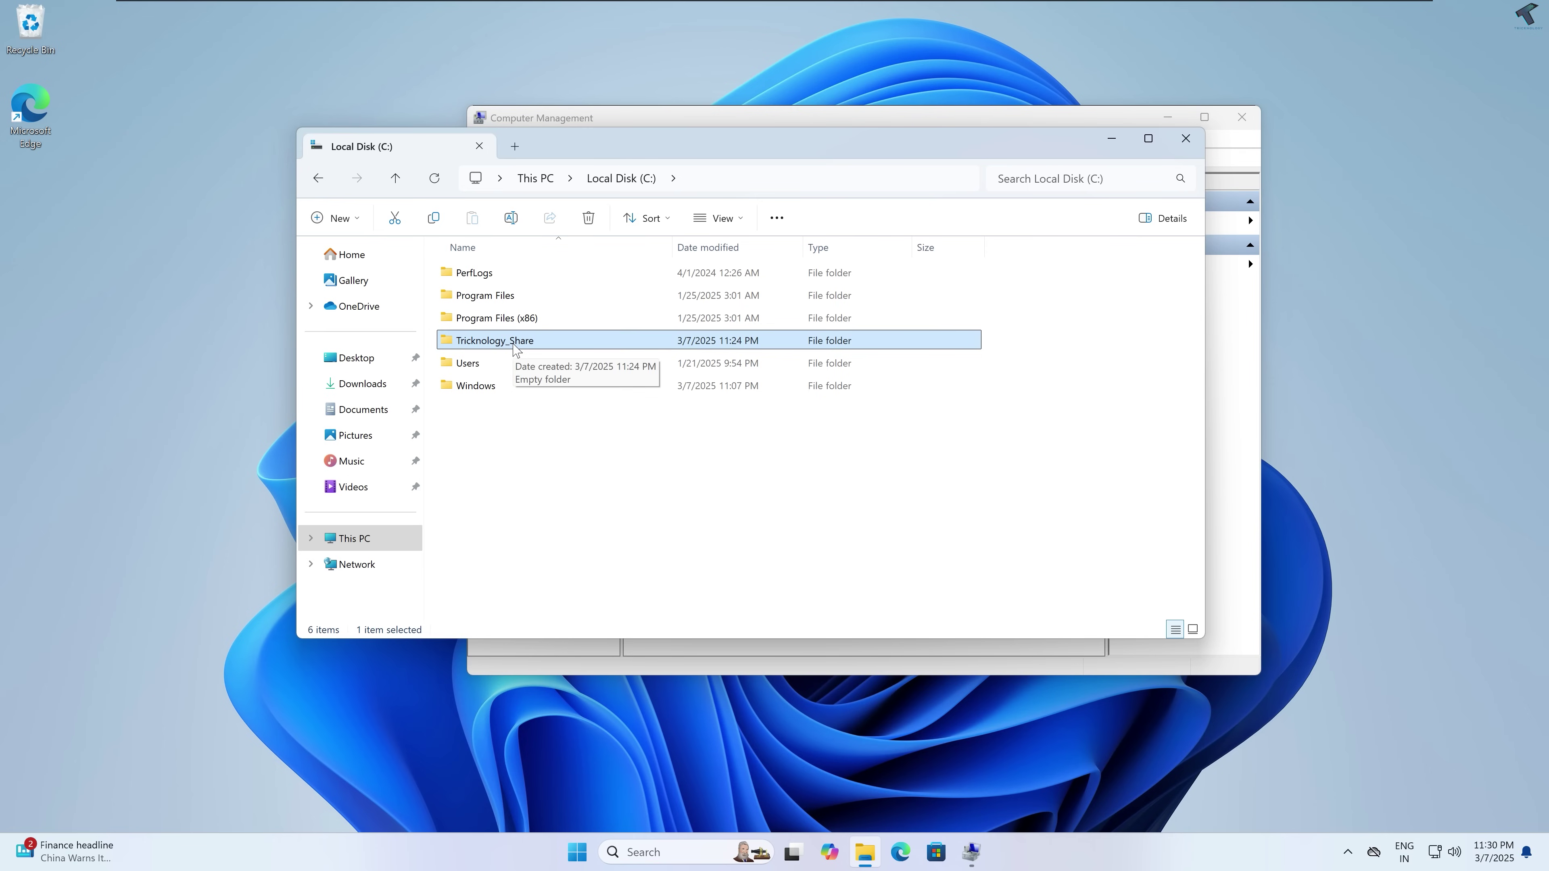
Launch Command Prompt via the Start search for 'cmd'.
left_click(587, 849)
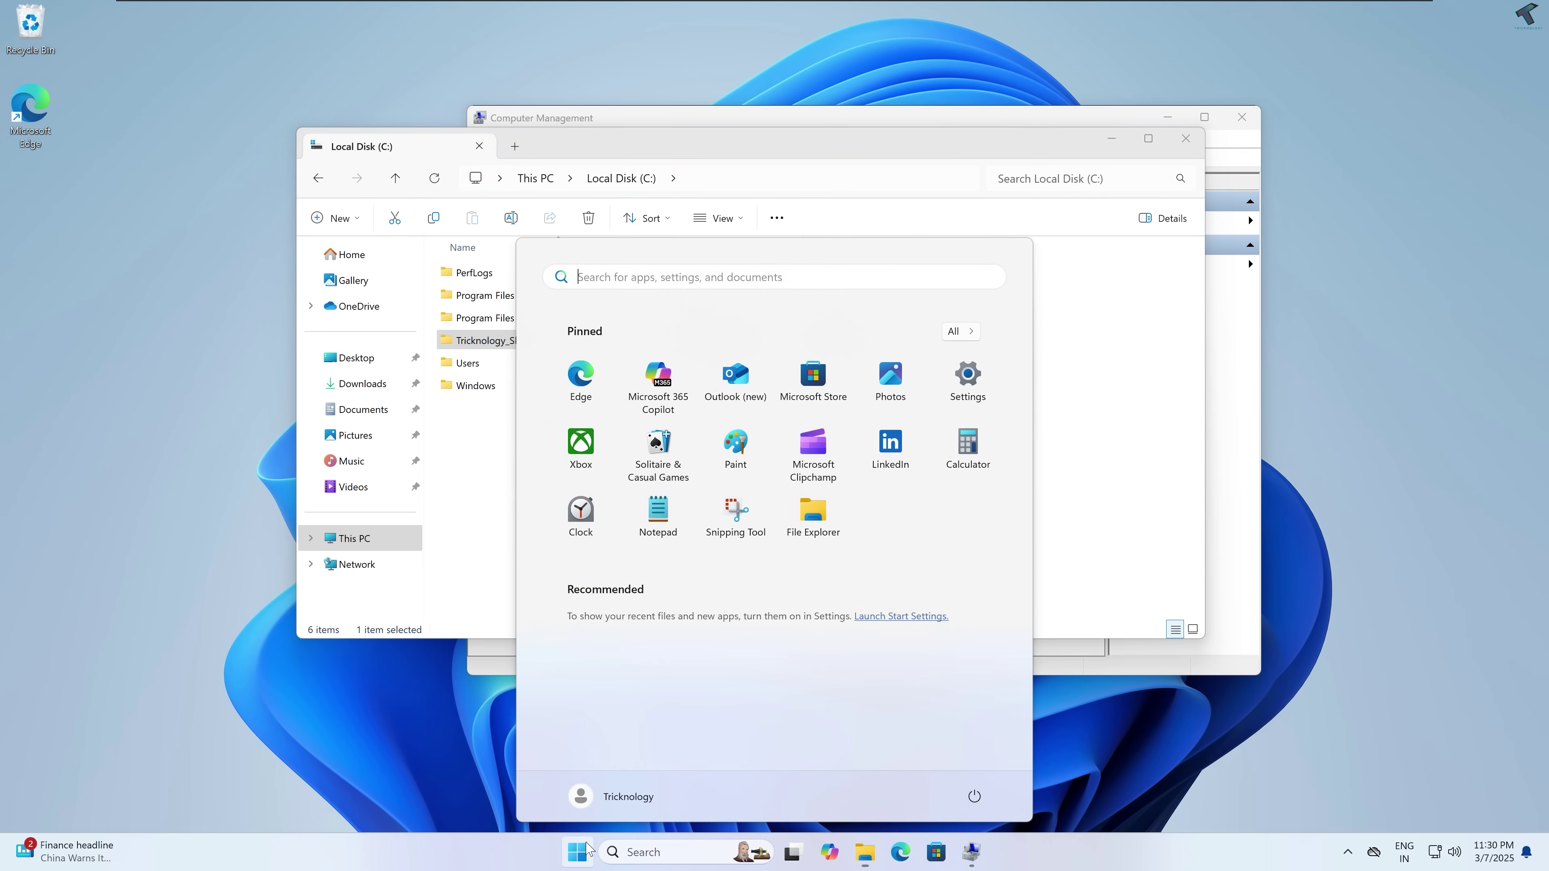
type("cmd")
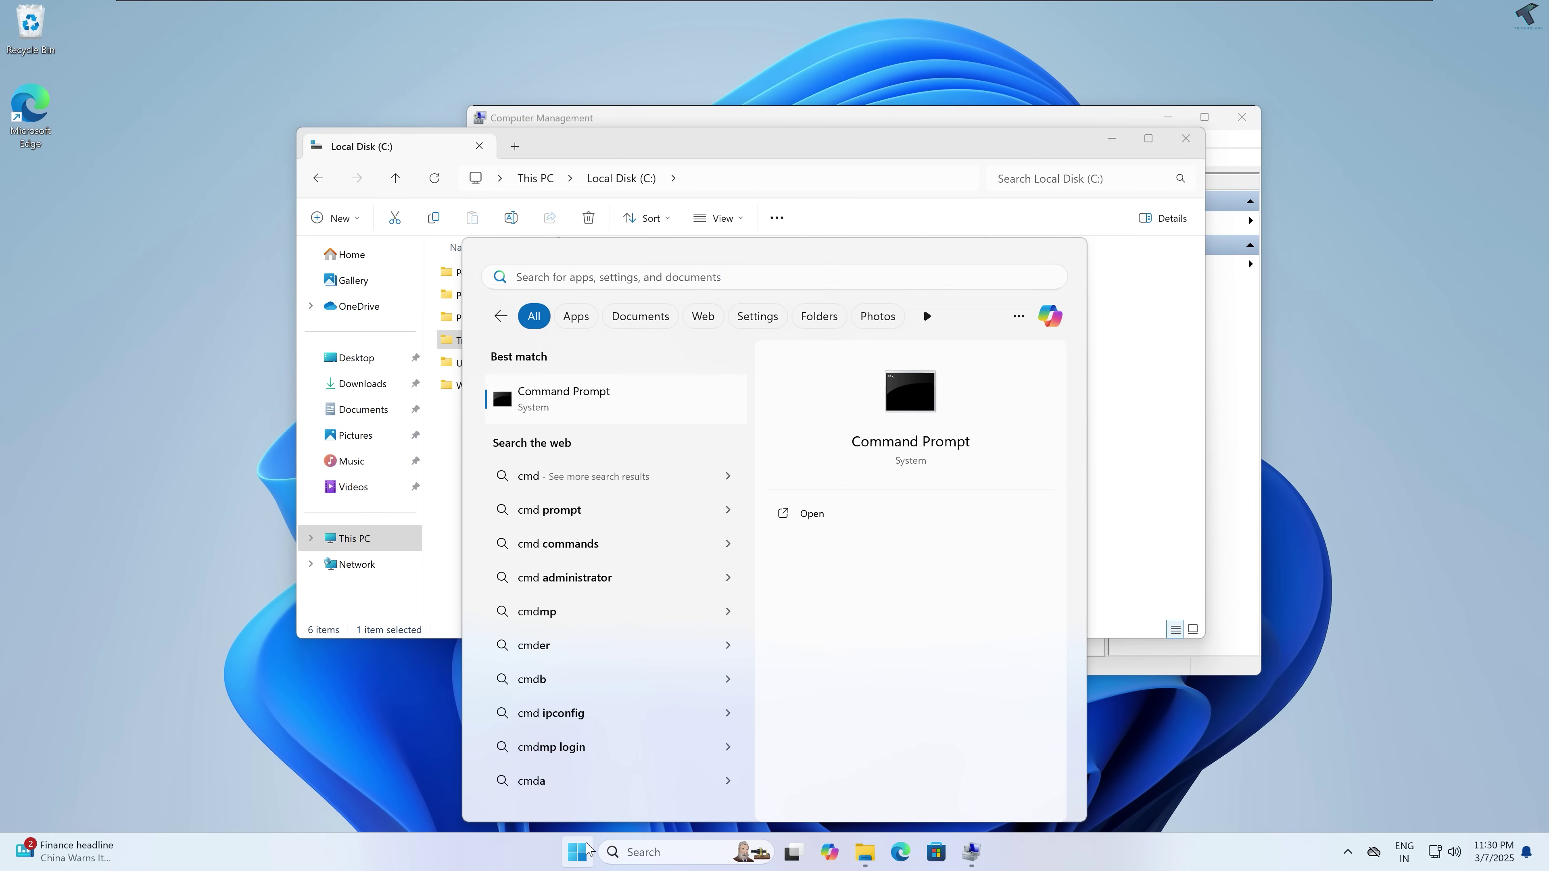
left_click(587, 849)
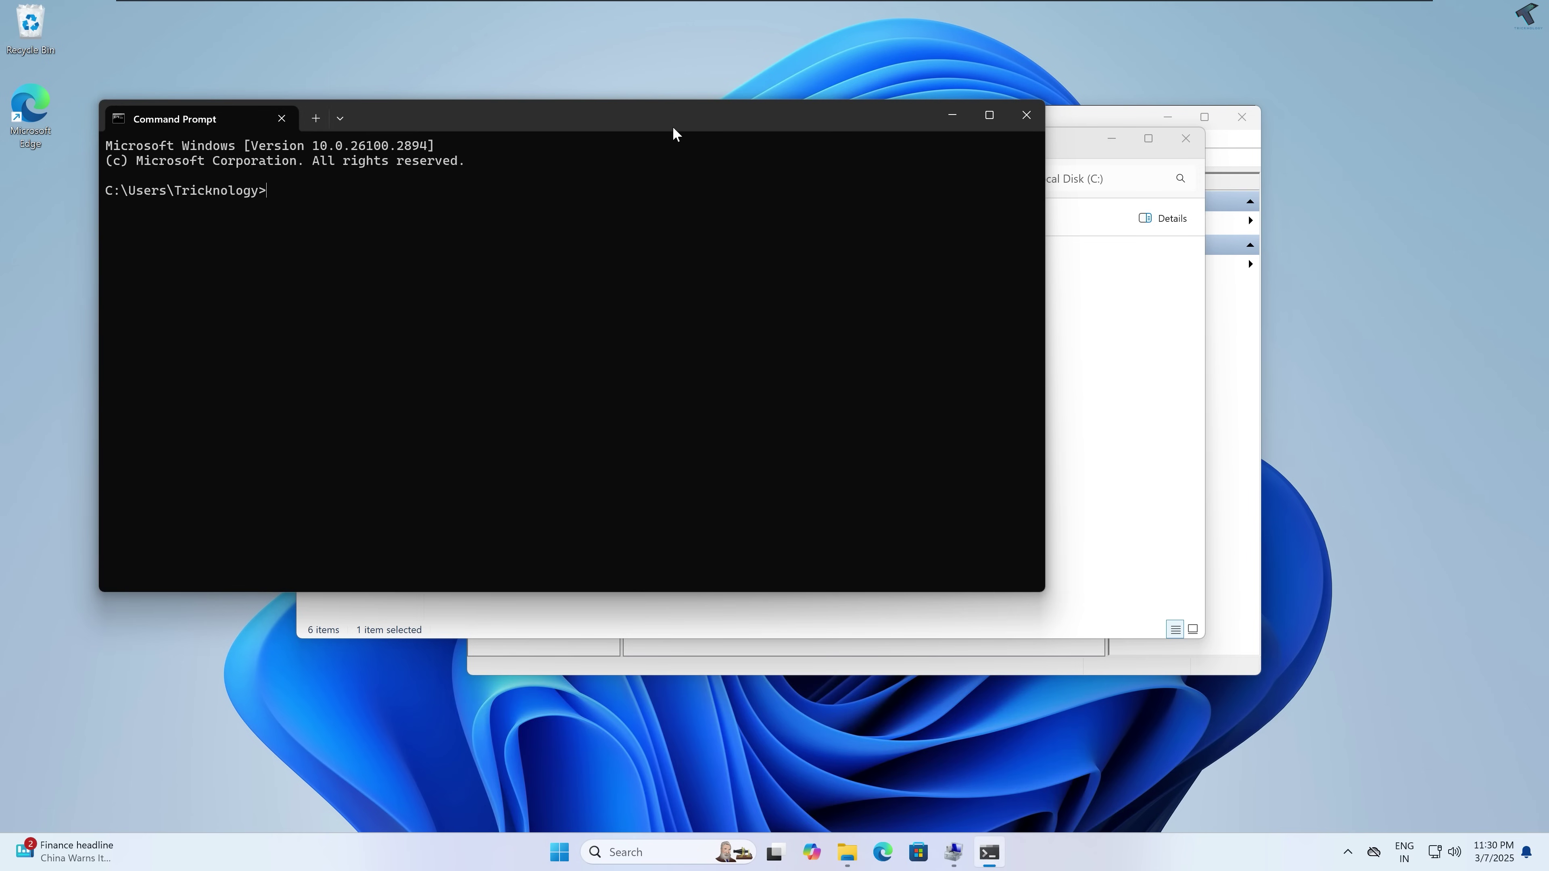
left_click_drag(673, 126, 1077, 181)
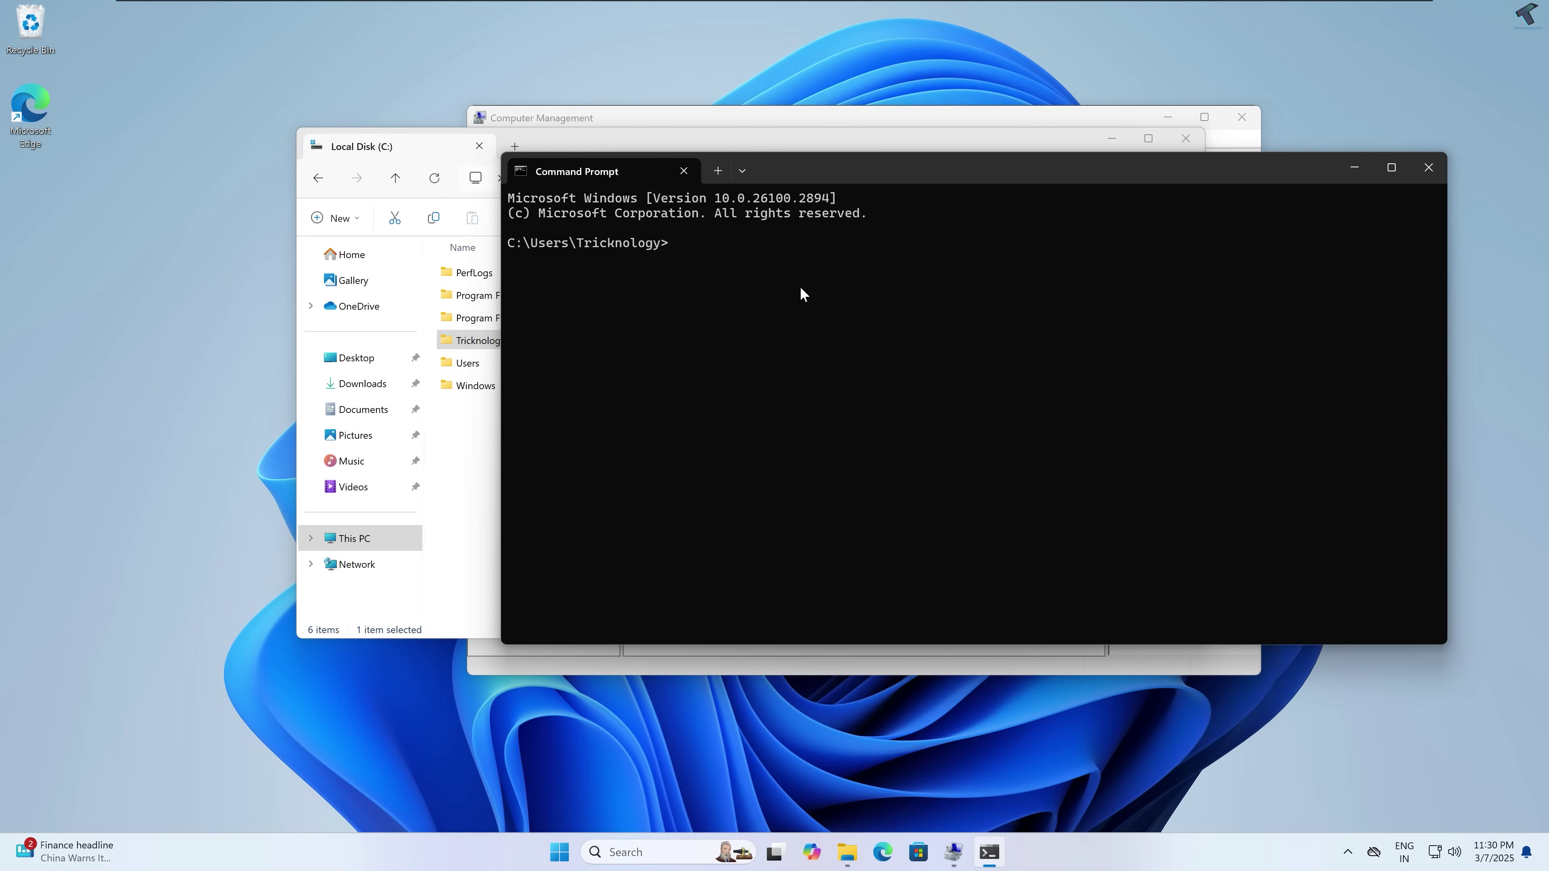
Run ipconfig to read the IPv4 address 192.168.227.129, then close Command Prompt.
type("ipconfig")
key("Return")
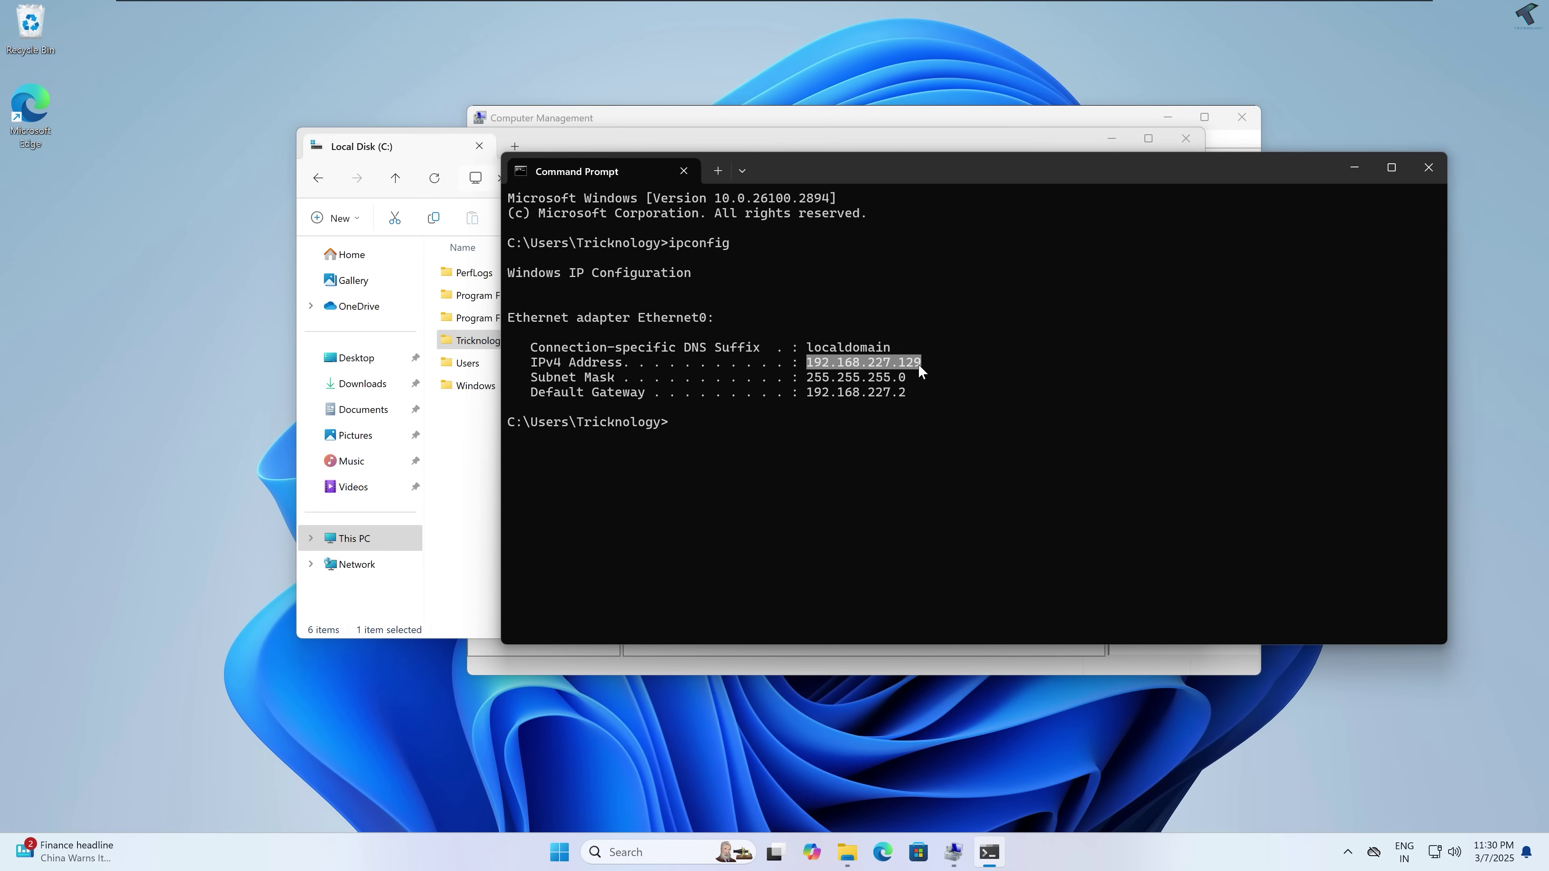
left_click_drag(900, 366, 906, 363)
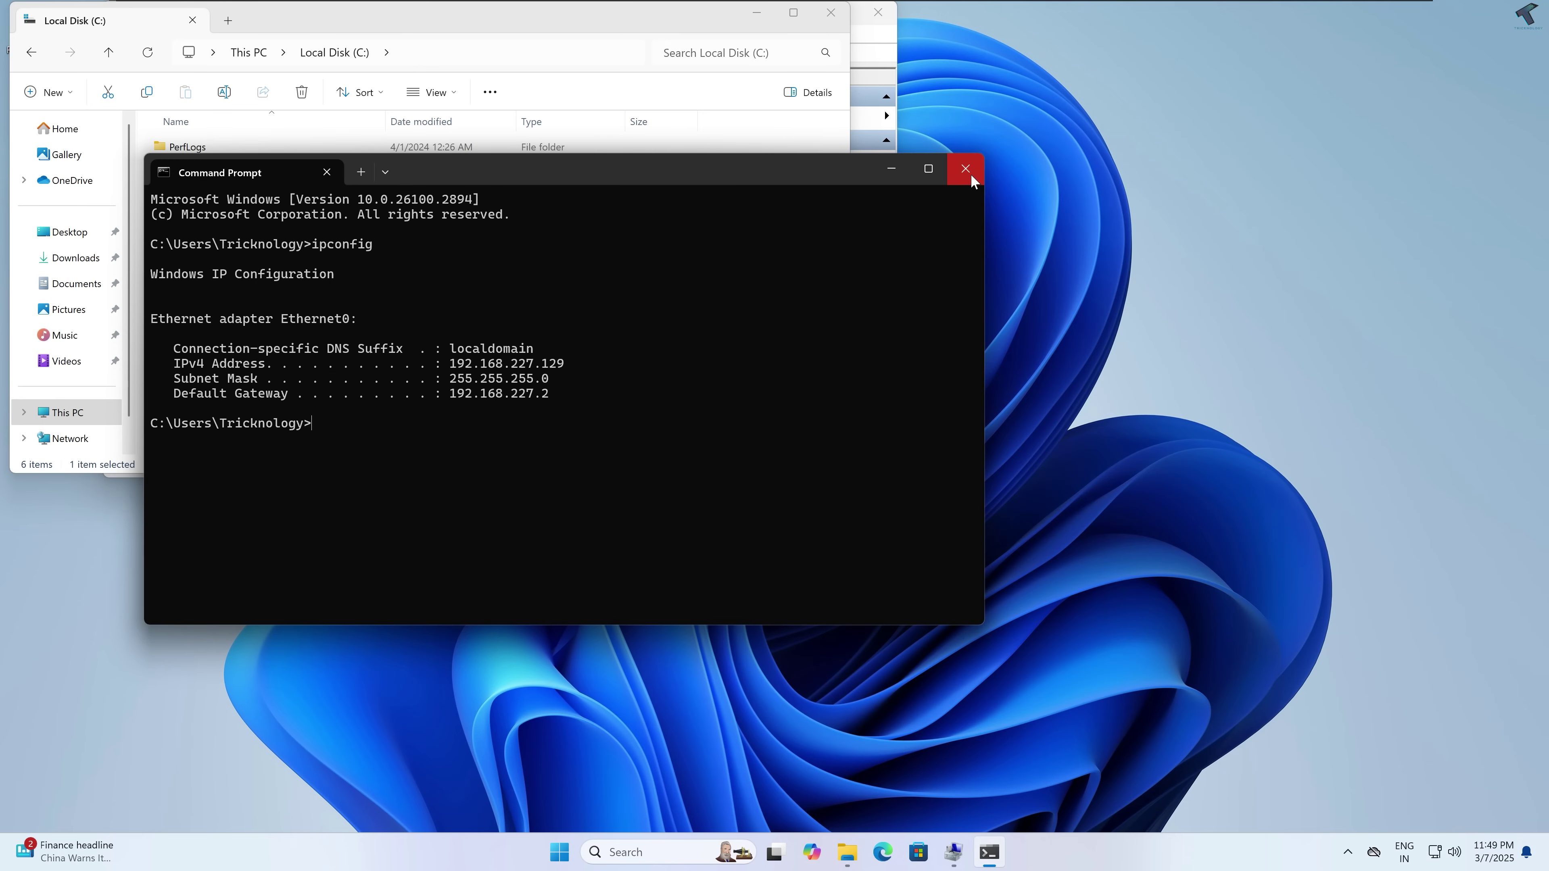
left_click(966, 169)
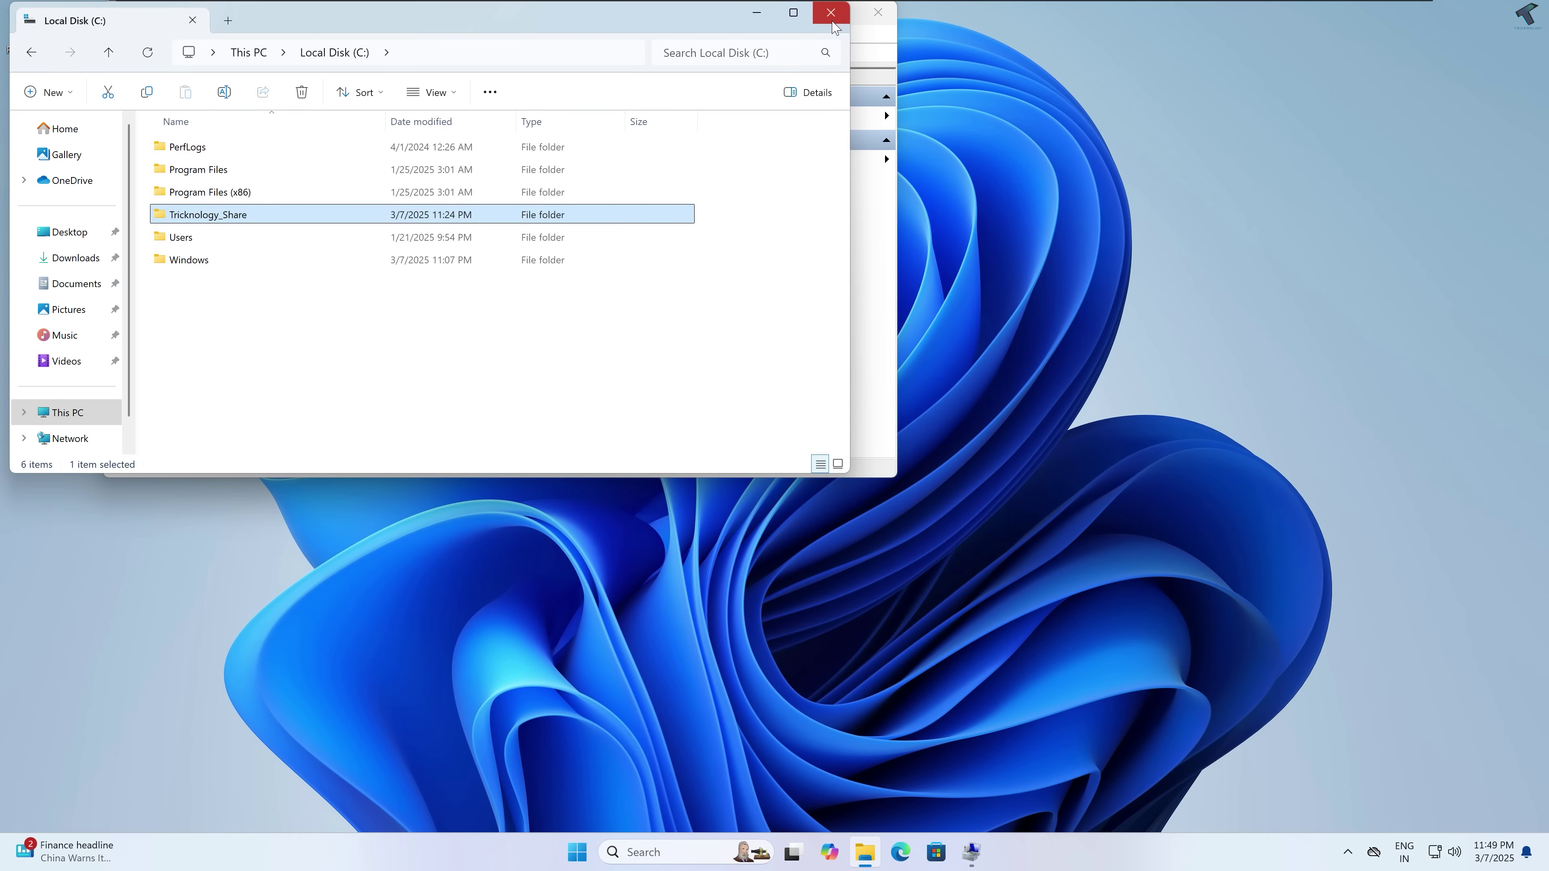
Close File Explorer and Computer Management, then launch Settings from the Start quick menu.
key("alt+F4")
key("alt+F4")
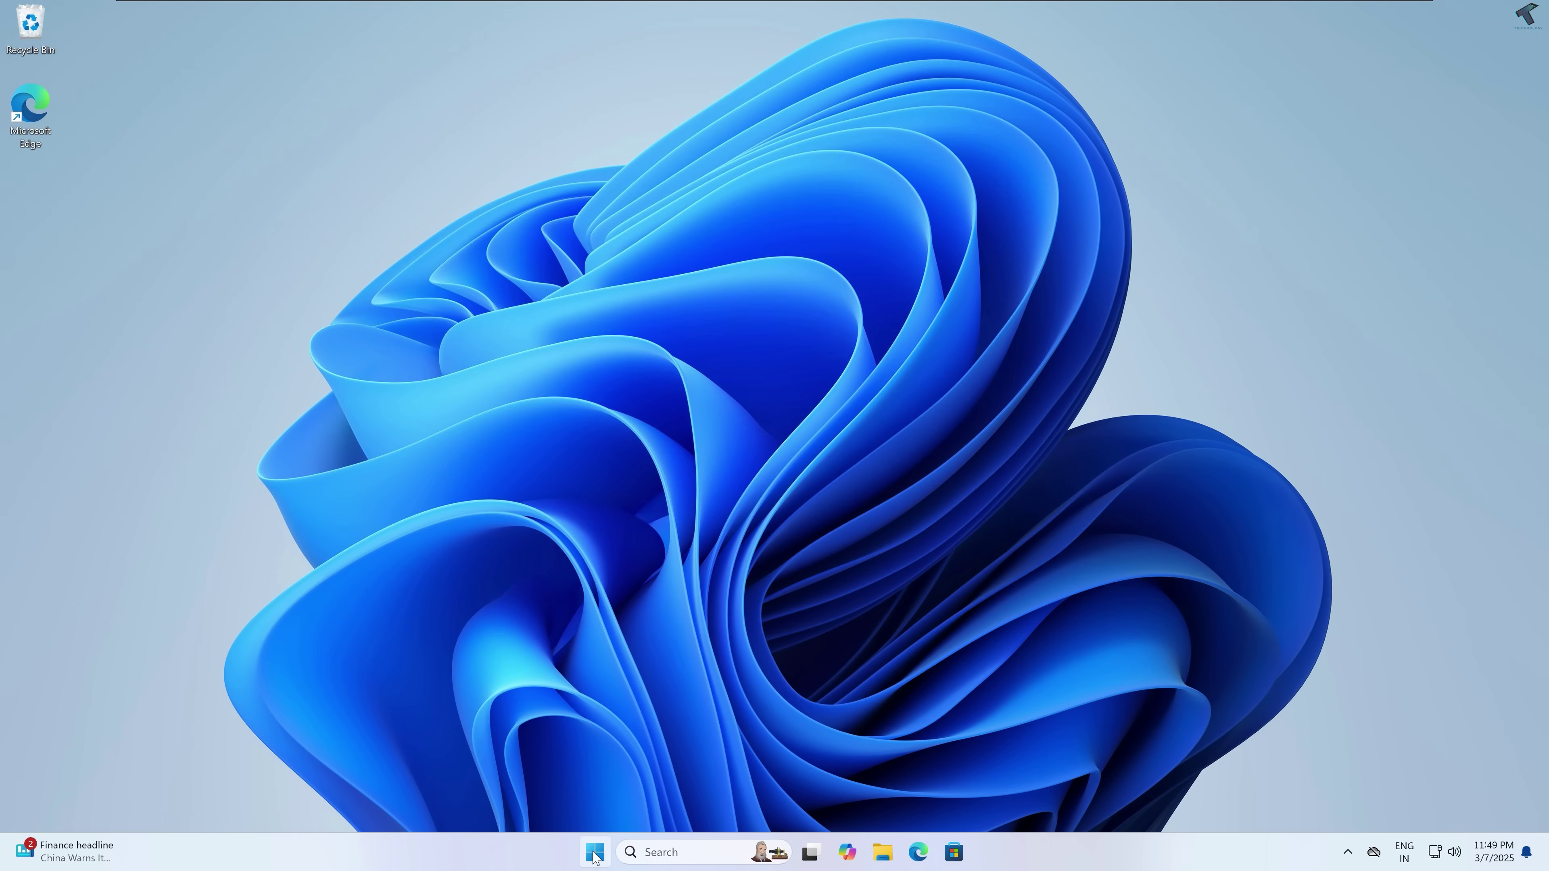
right_click(591, 850)
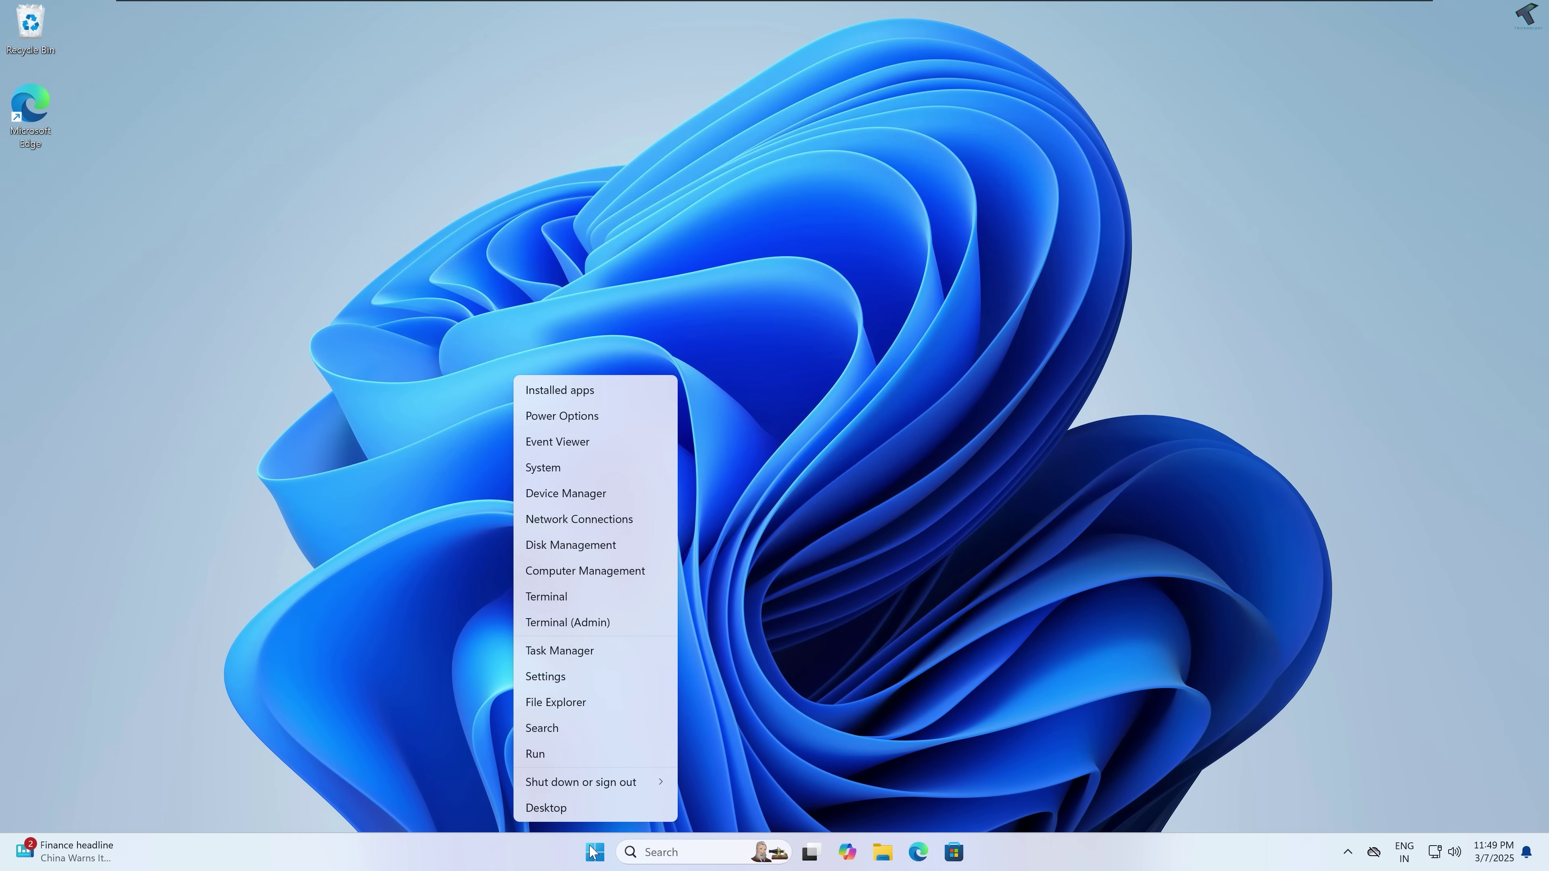
left_click(546, 676)
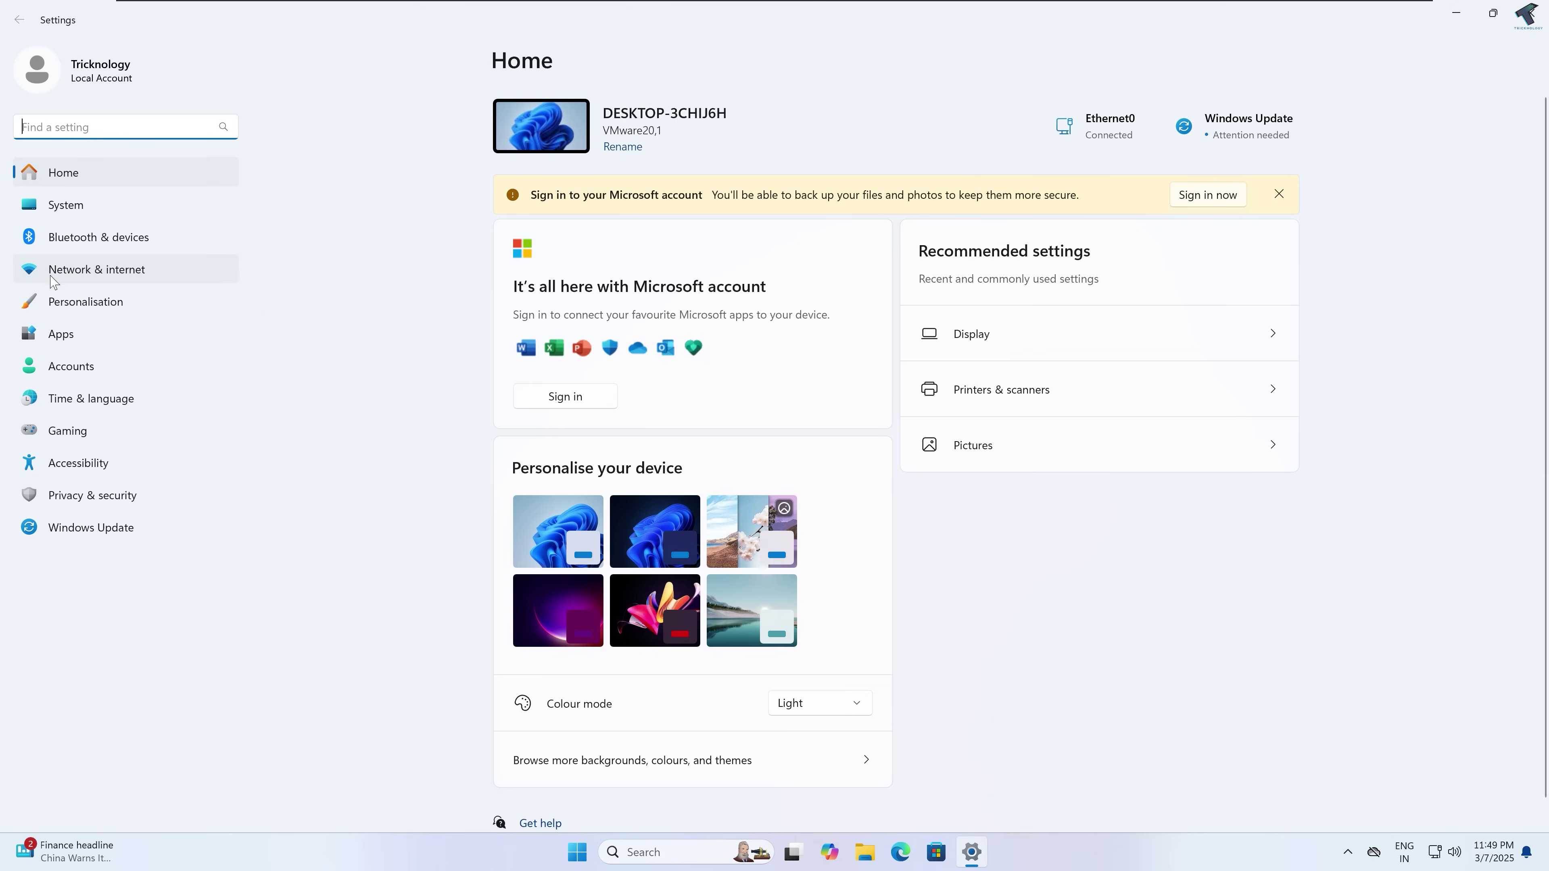
In Advanced sharing settings, expand Private networks and leave Network discovery on.
left_click(81, 272)
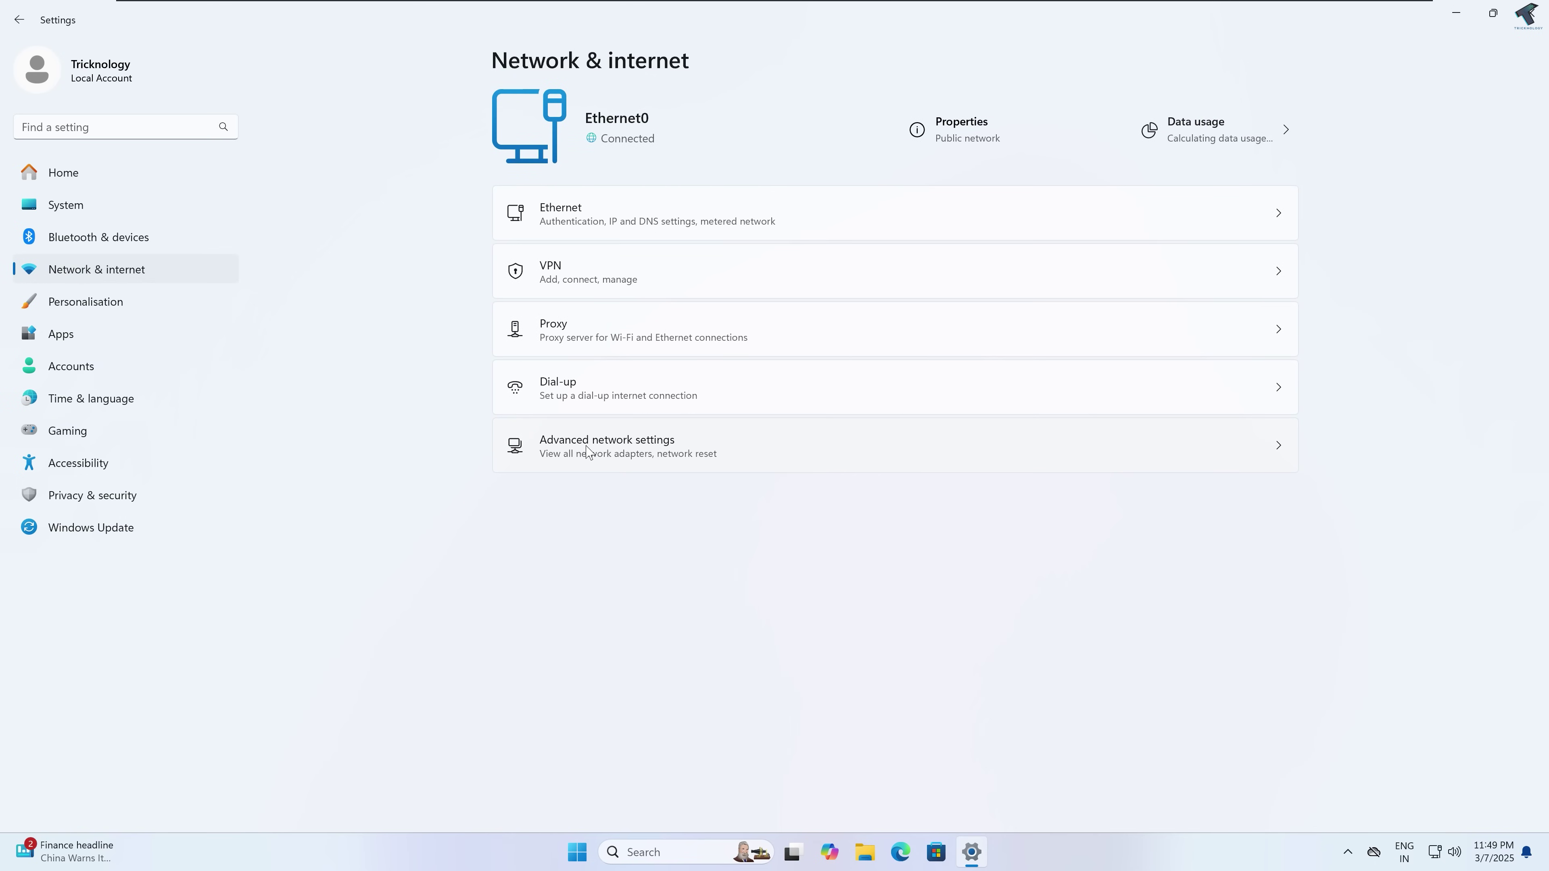
left_click(612, 457)
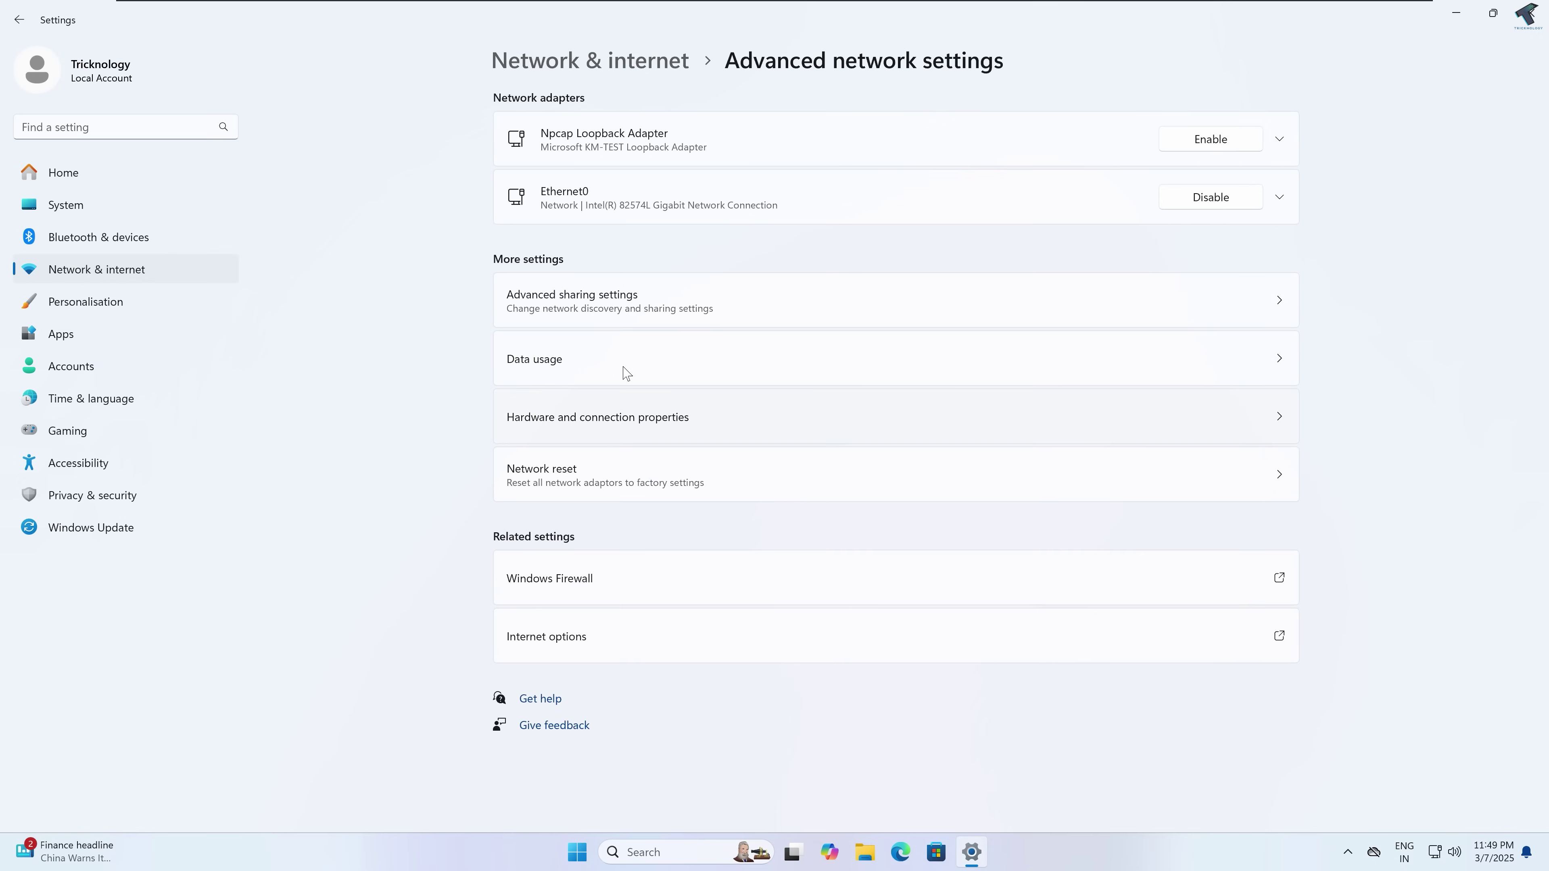
left_click(597, 310)
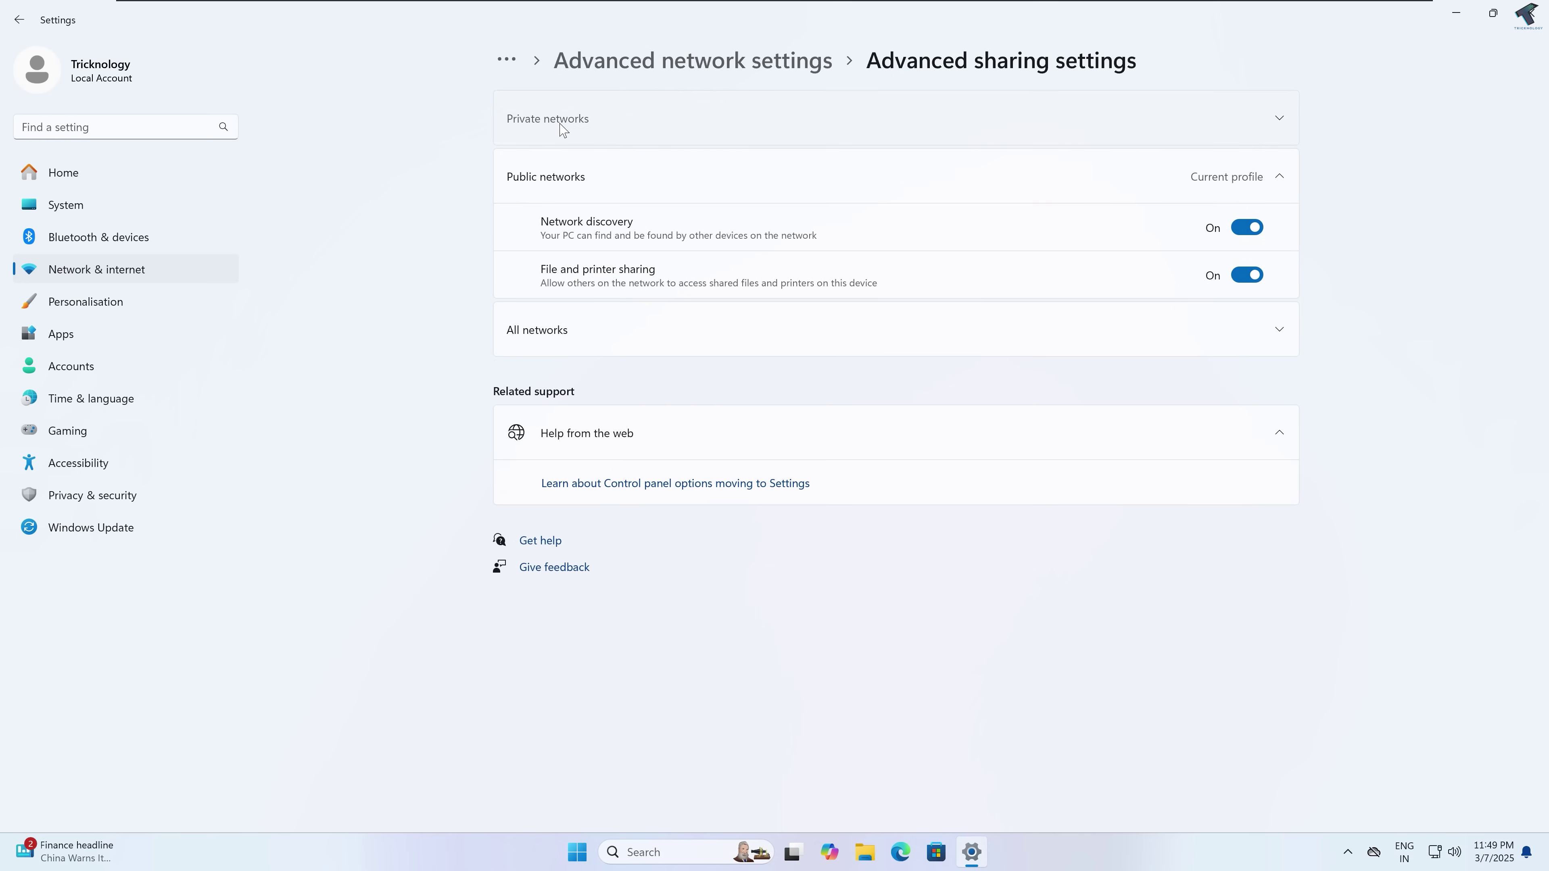
left_click(567, 125)
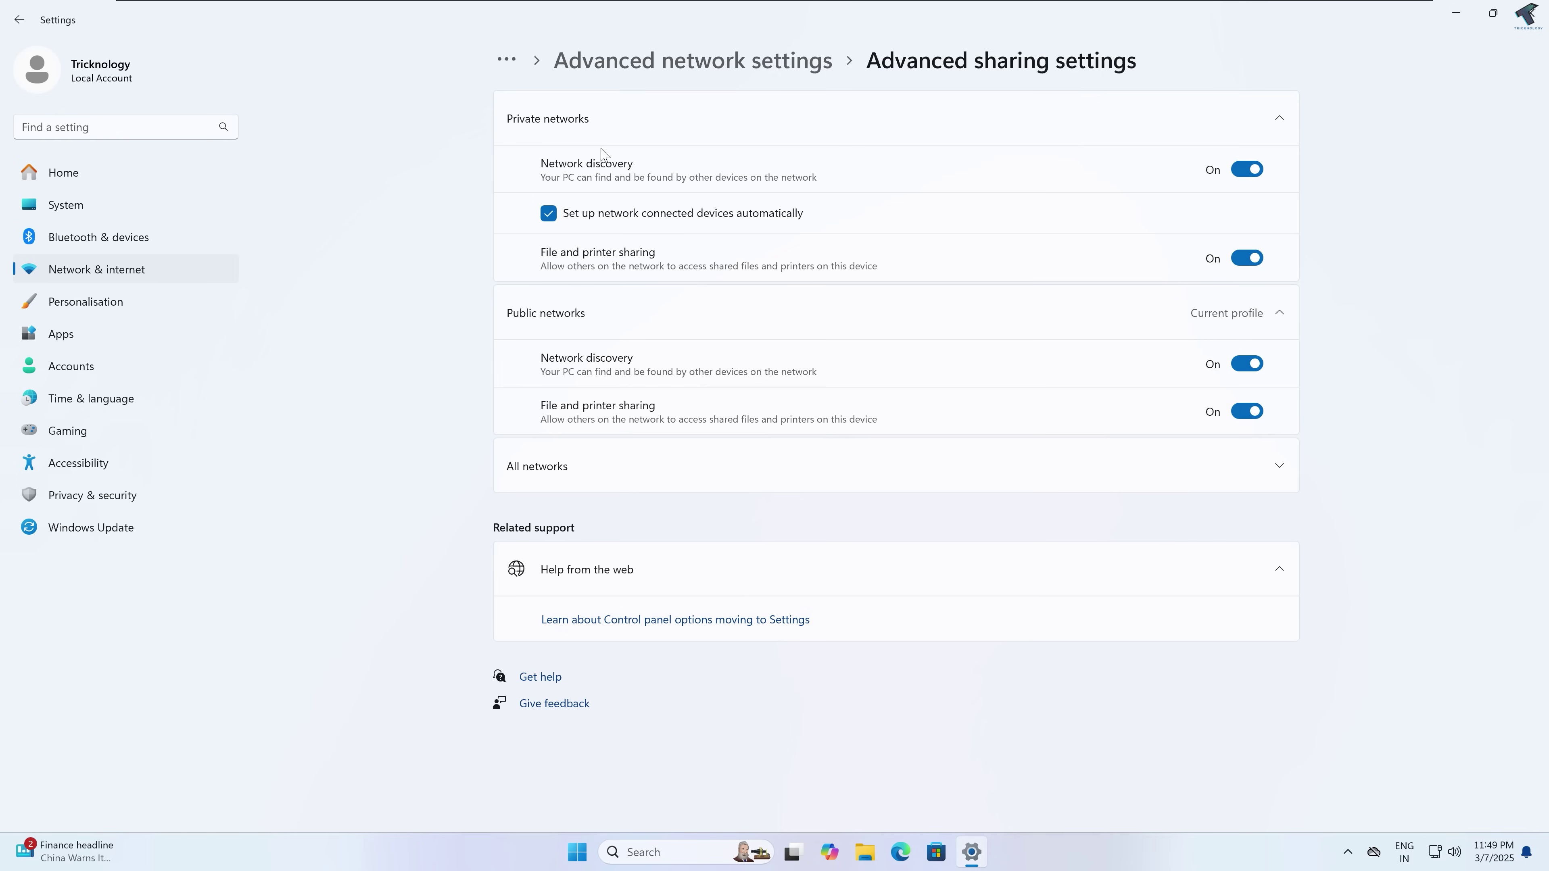
left_click(1246, 171)
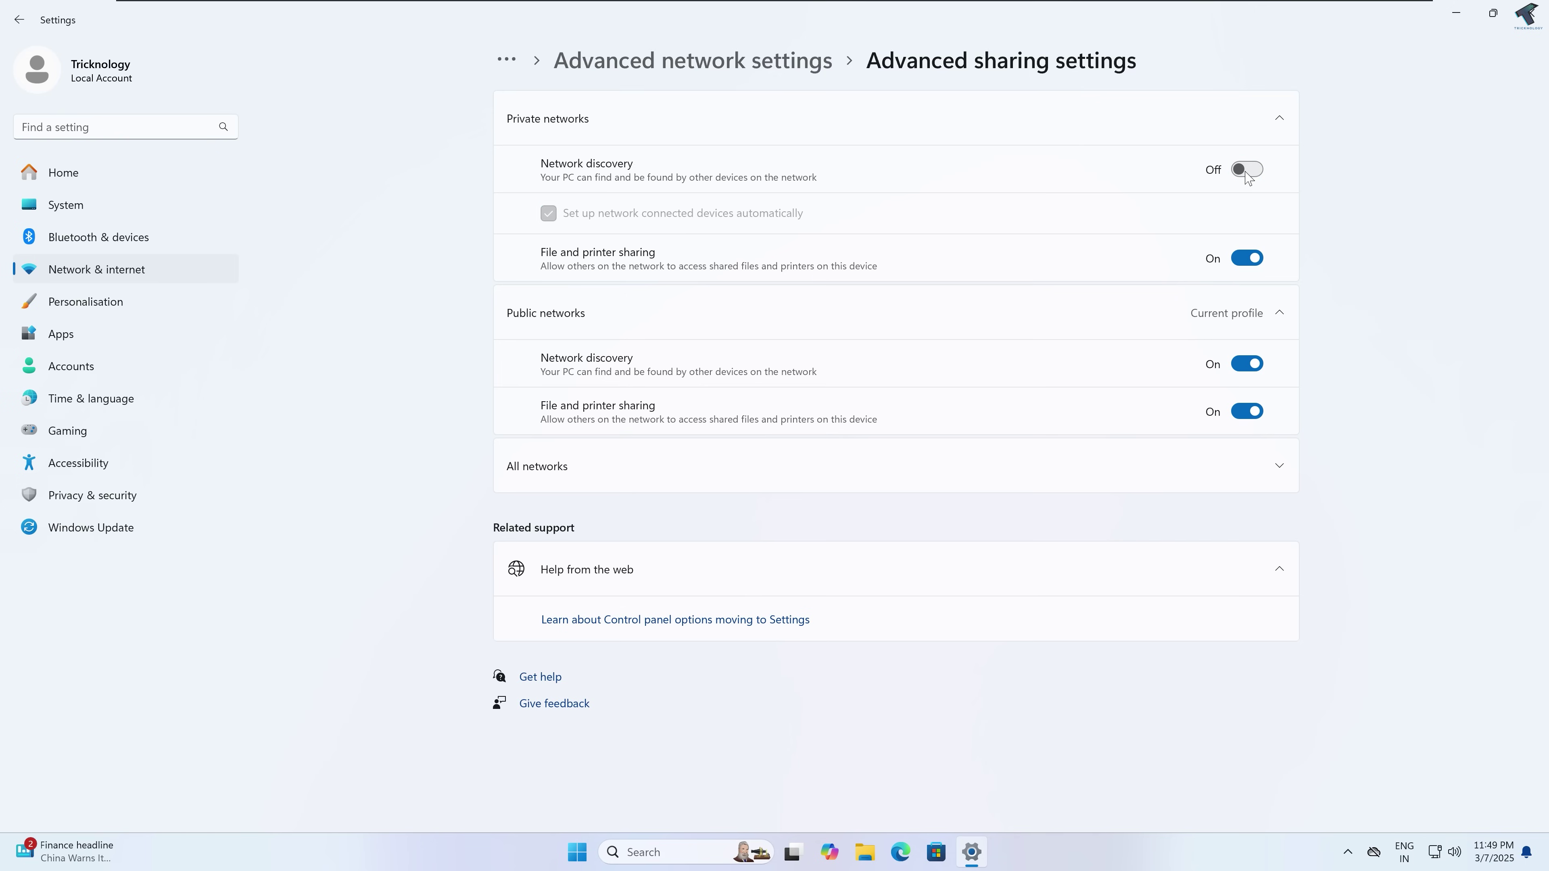
left_click(1247, 171)
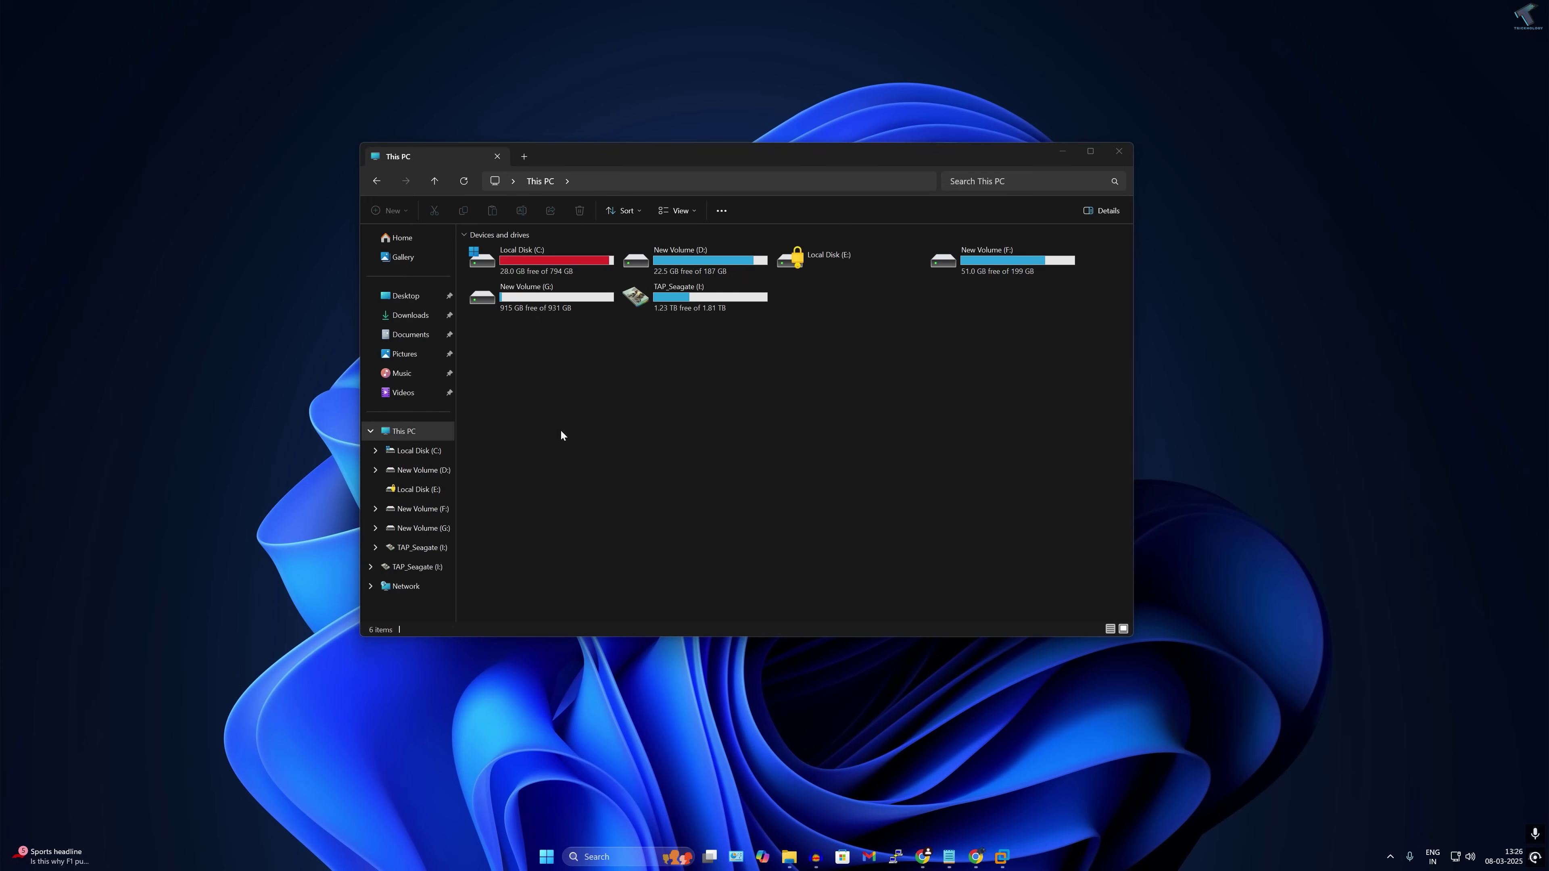
Bring up Map network drive from This PC's See more menu, with Z: proposed.
left_click(403, 432)
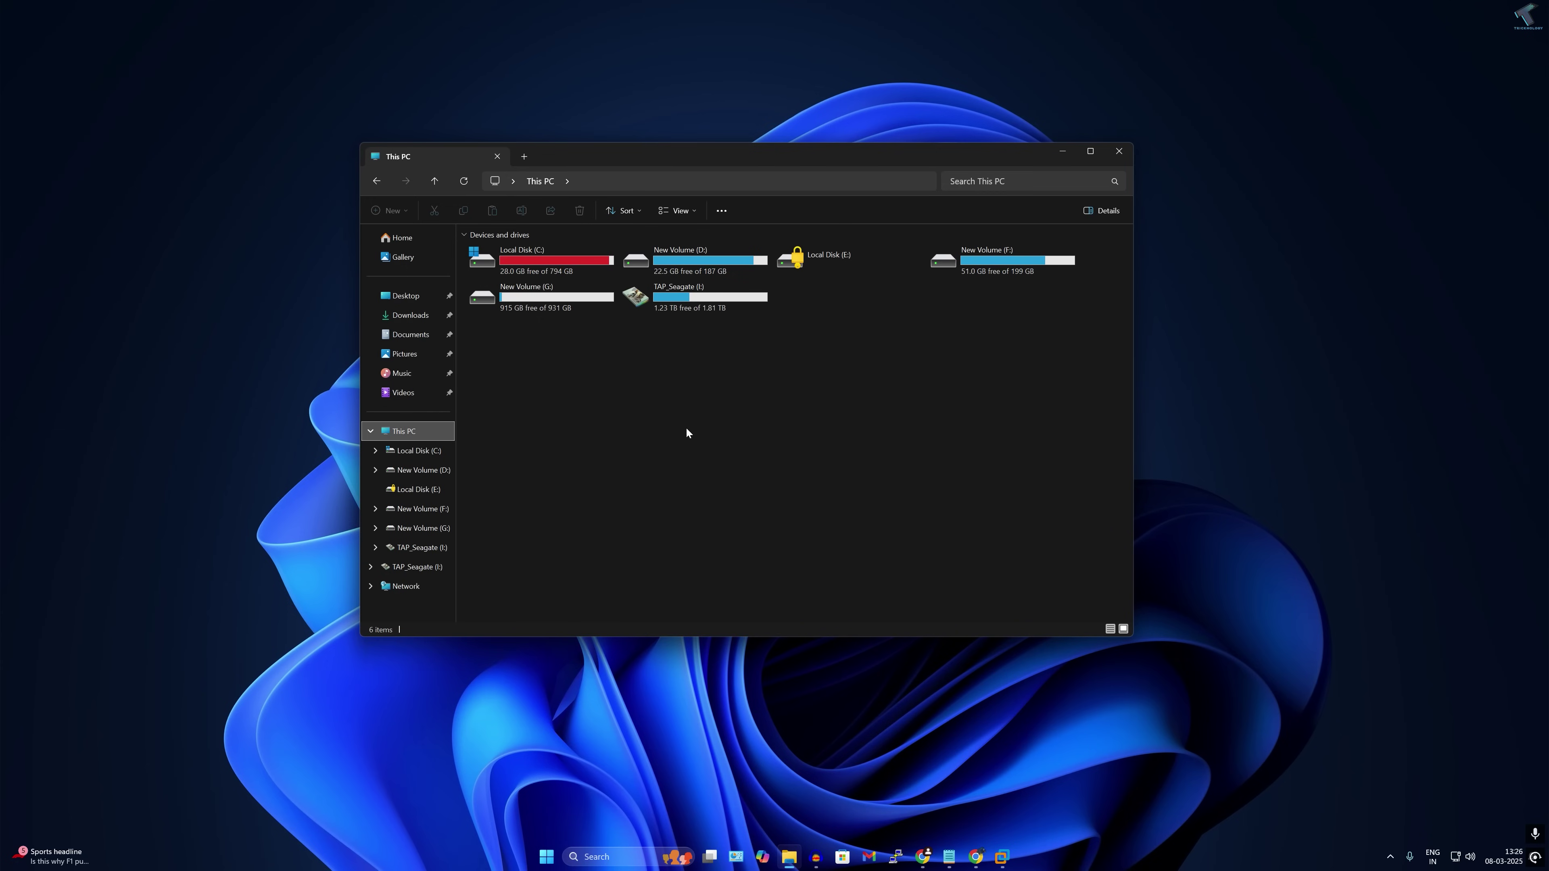
right_click(694, 382)
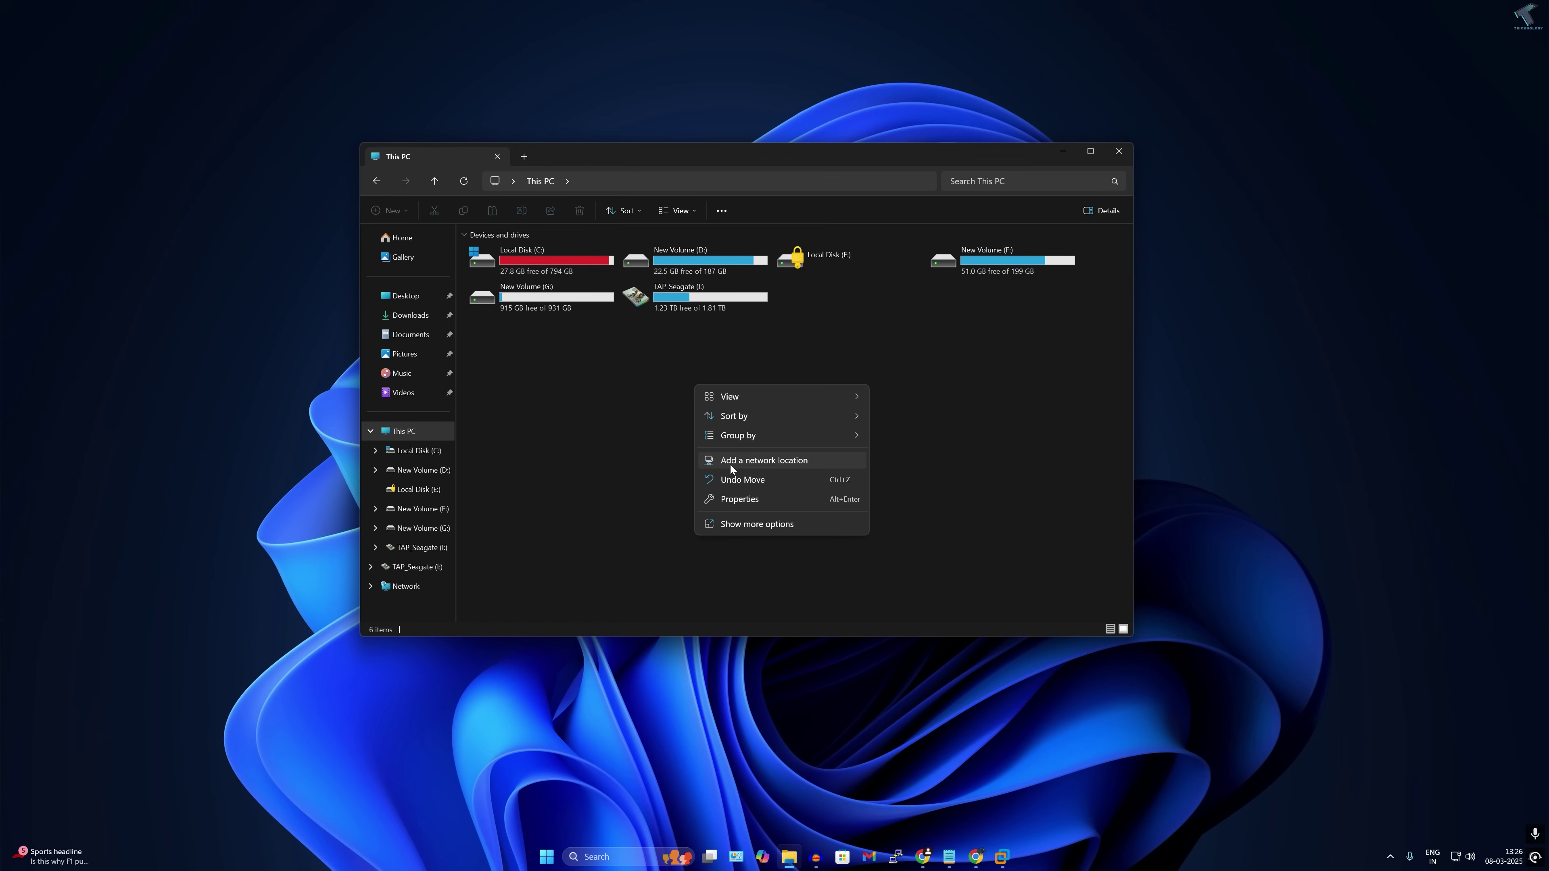
left_click(925, 449)
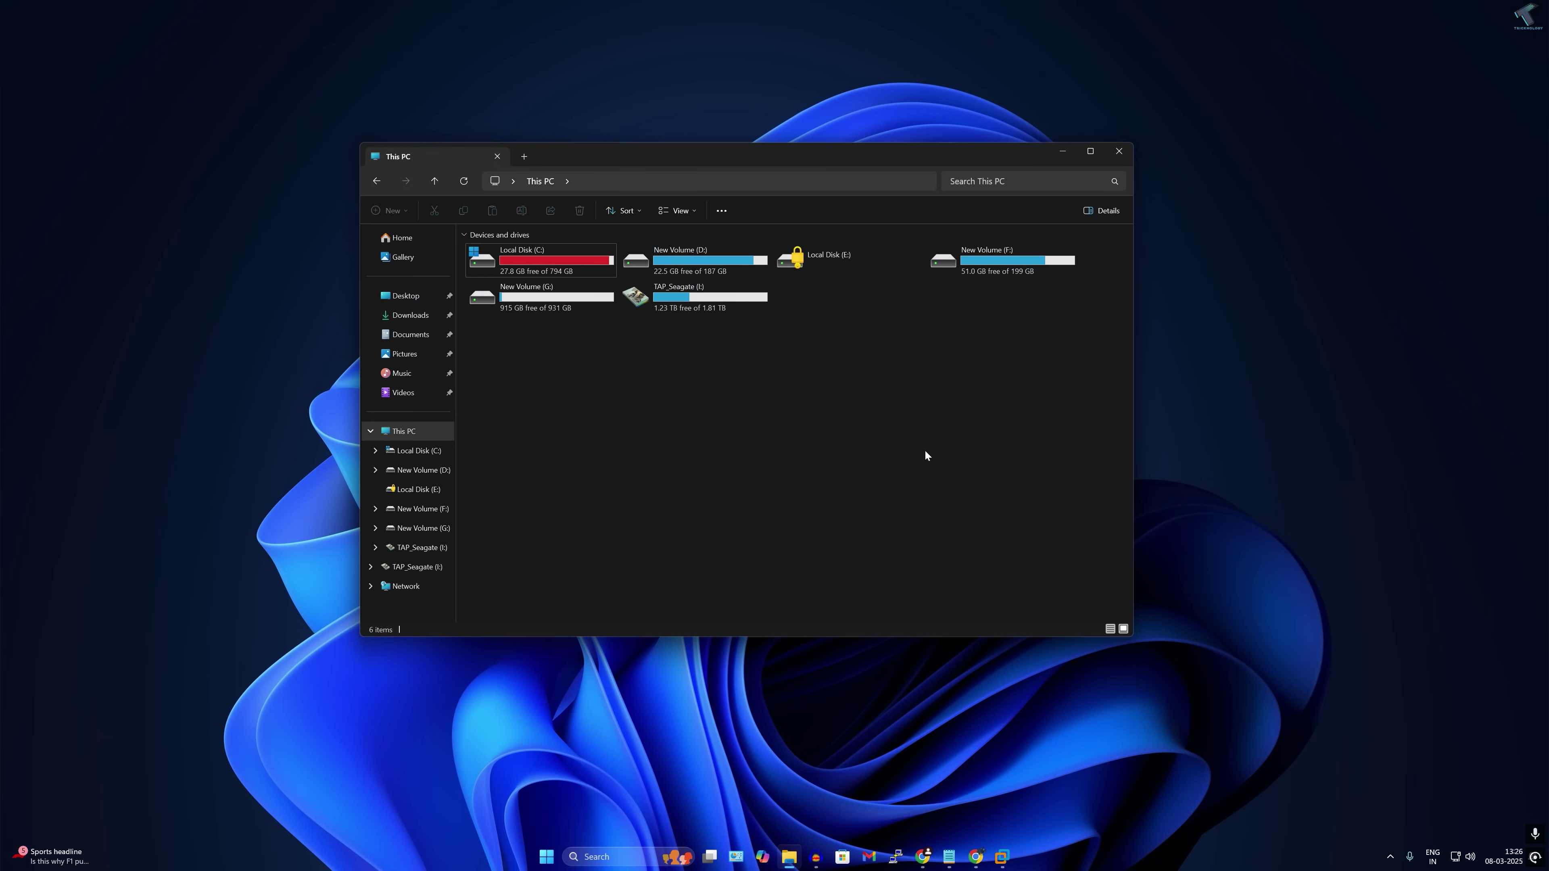
left_click(720, 212)
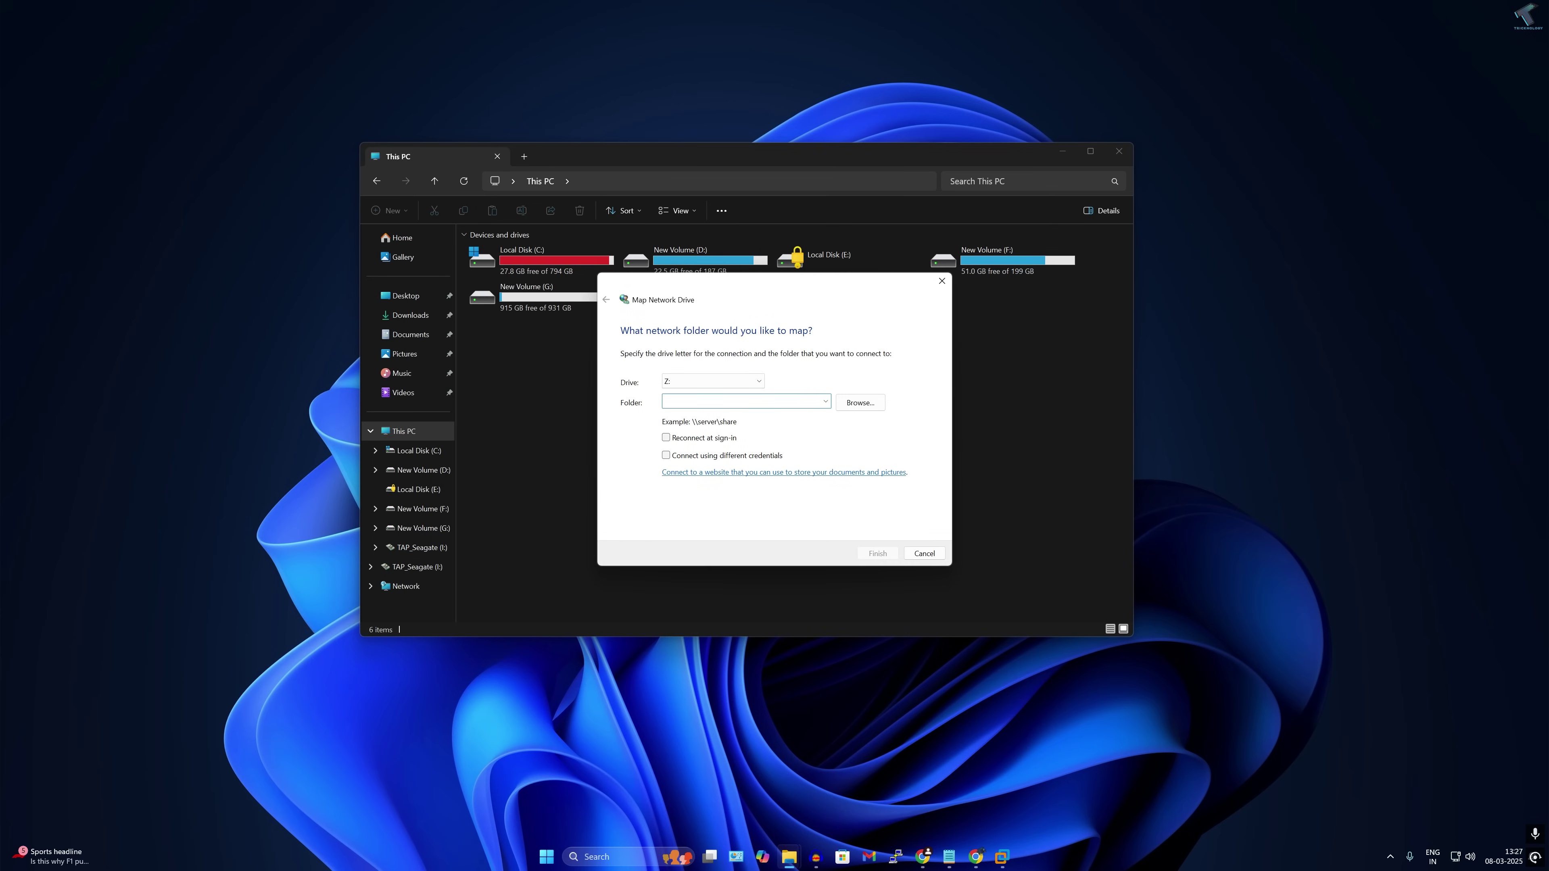
Enter the folder path \\192.168.227.129, fixing a typo, and browse that server's shares.
type("\\\\192.168.0227.129")
left_click(702, 401)
key("BackSpace")
key("End")
left_click(856, 409)
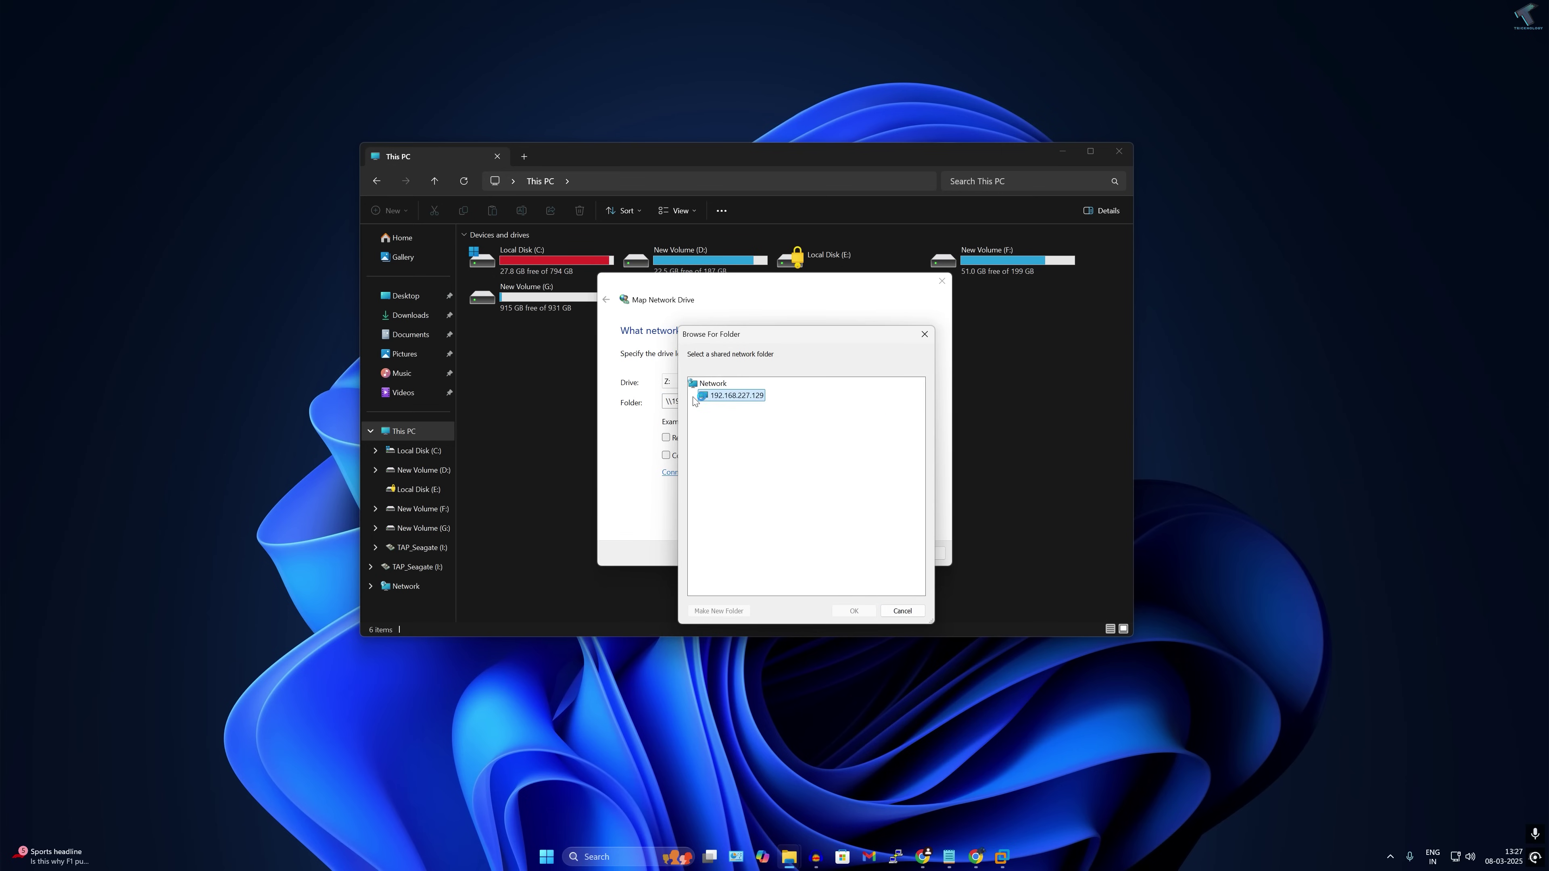
left_click(694, 400)
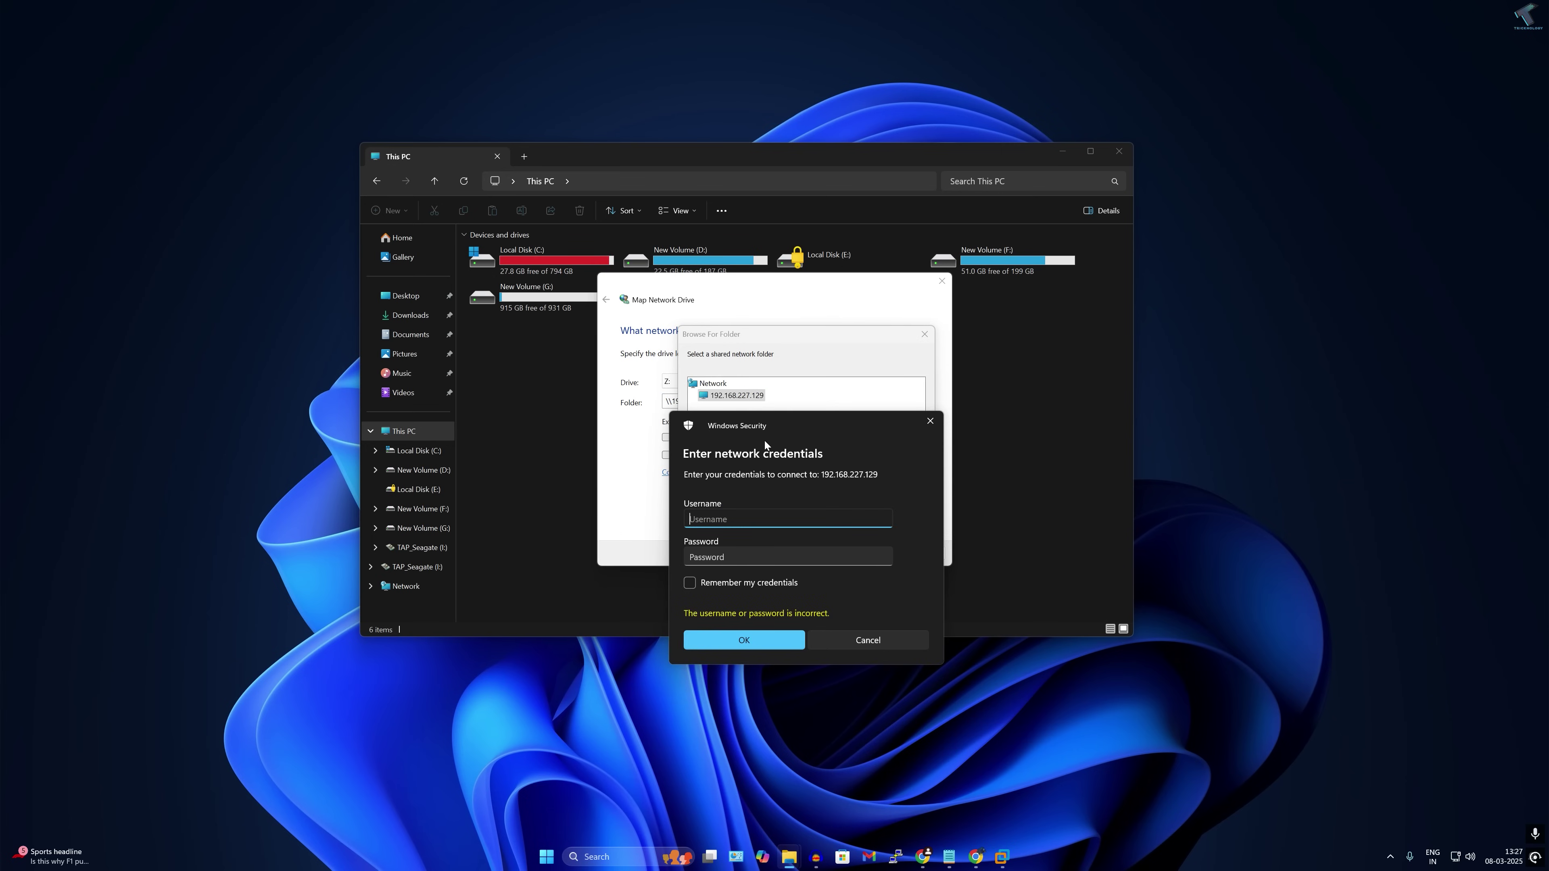
Sign in as user1 with its password, choose Tricknology_Share and finish mapping it as Z:.
left_click_drag(765, 441, 765, 353)
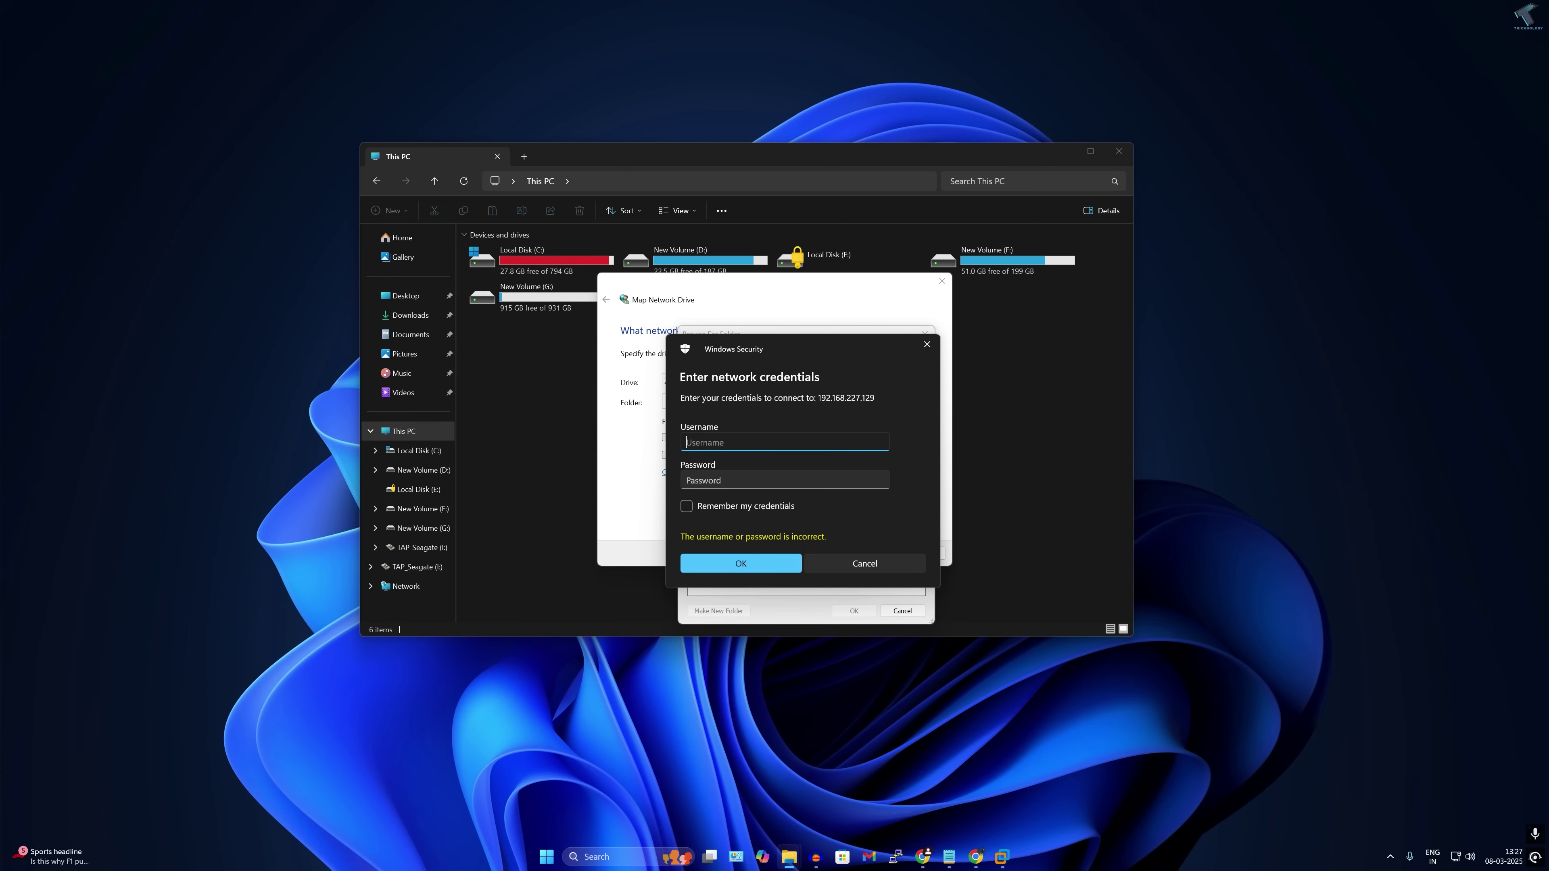
type("user1")
key("Tab")
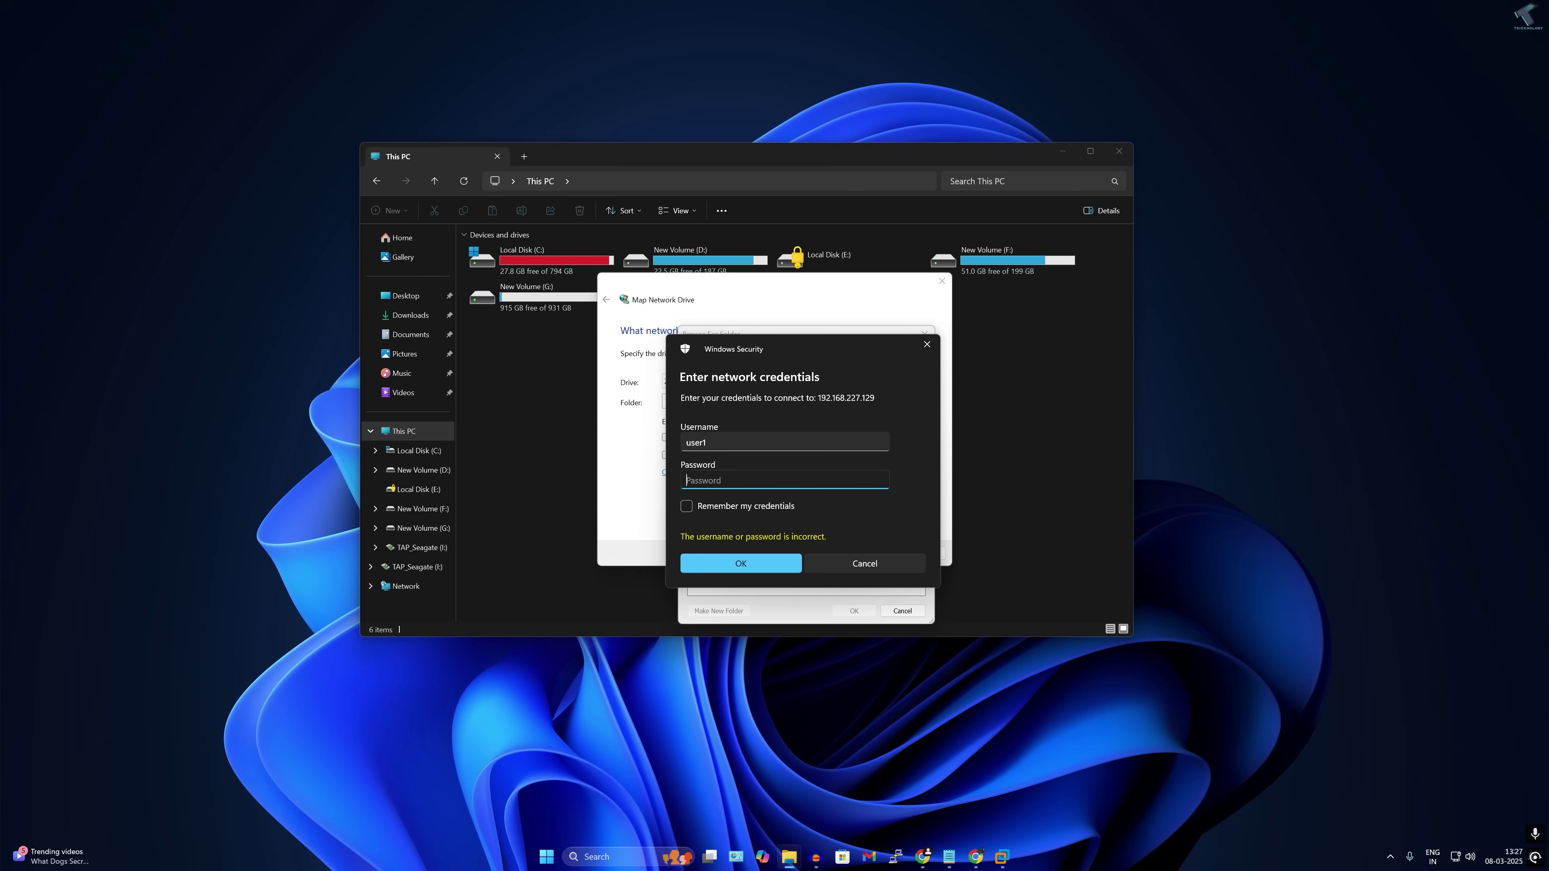
left_click(758, 562)
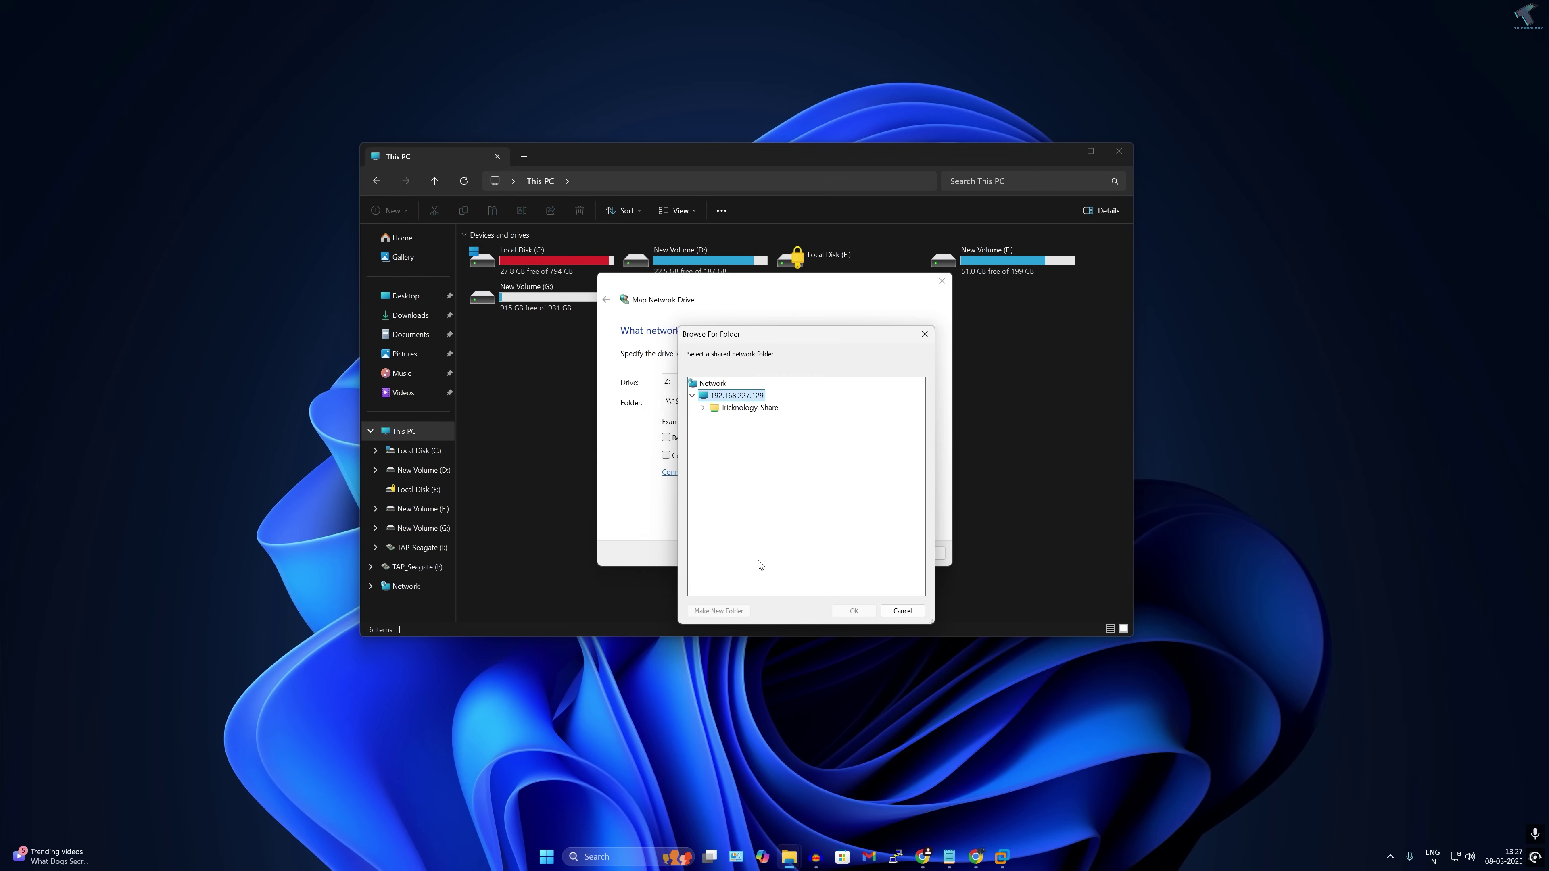
left_click(733, 414)
left_click(856, 611)
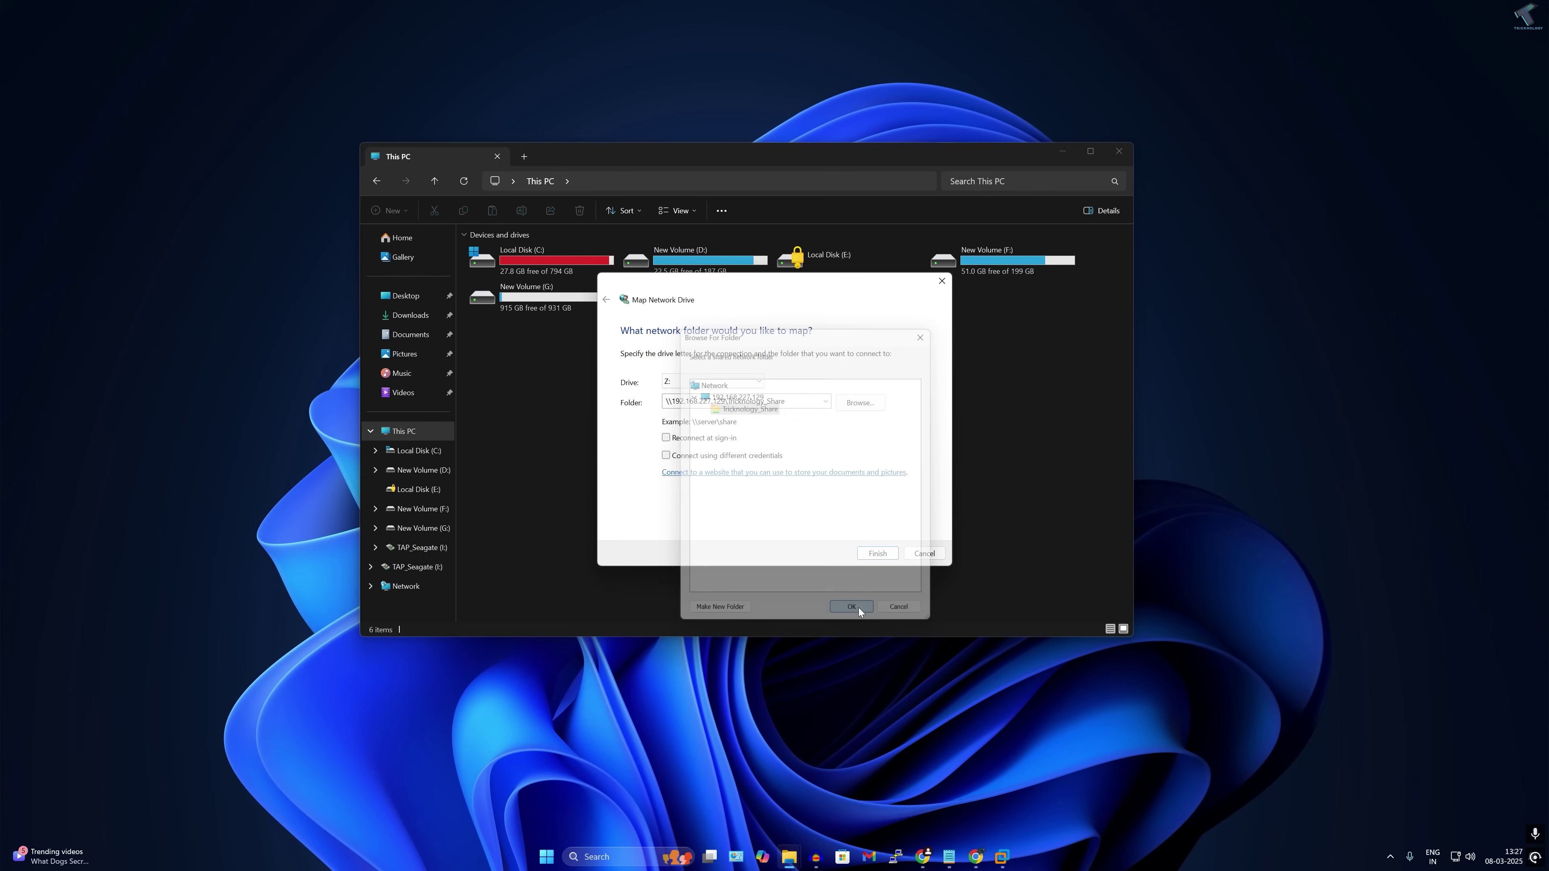
left_click(877, 553)
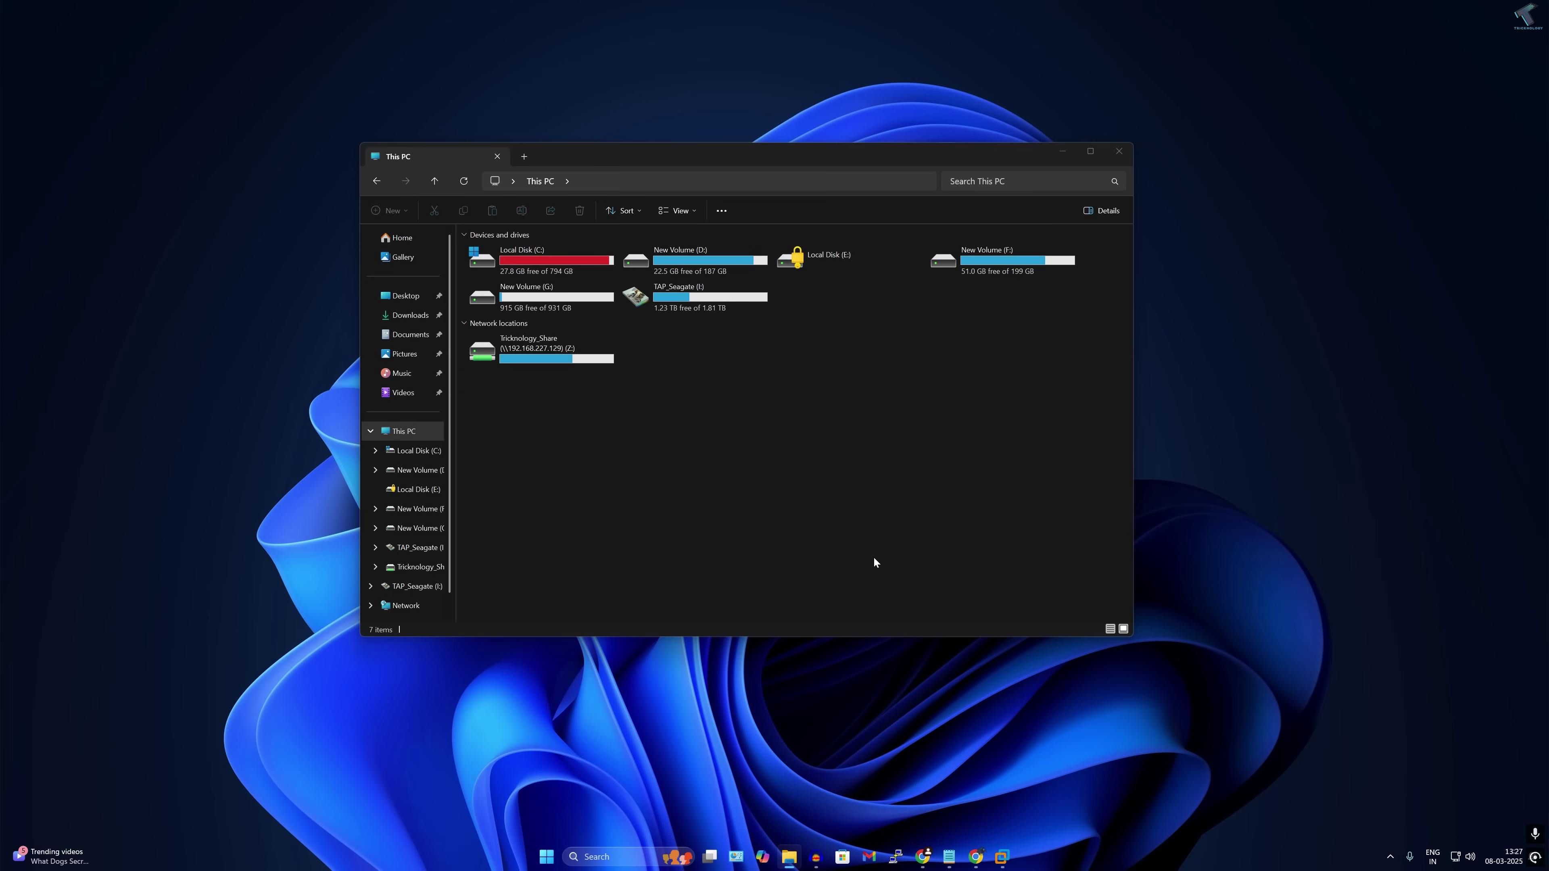
Open the mapped Tricknology_Share drive and paste the copied files into it.
left_click(1136, 168)
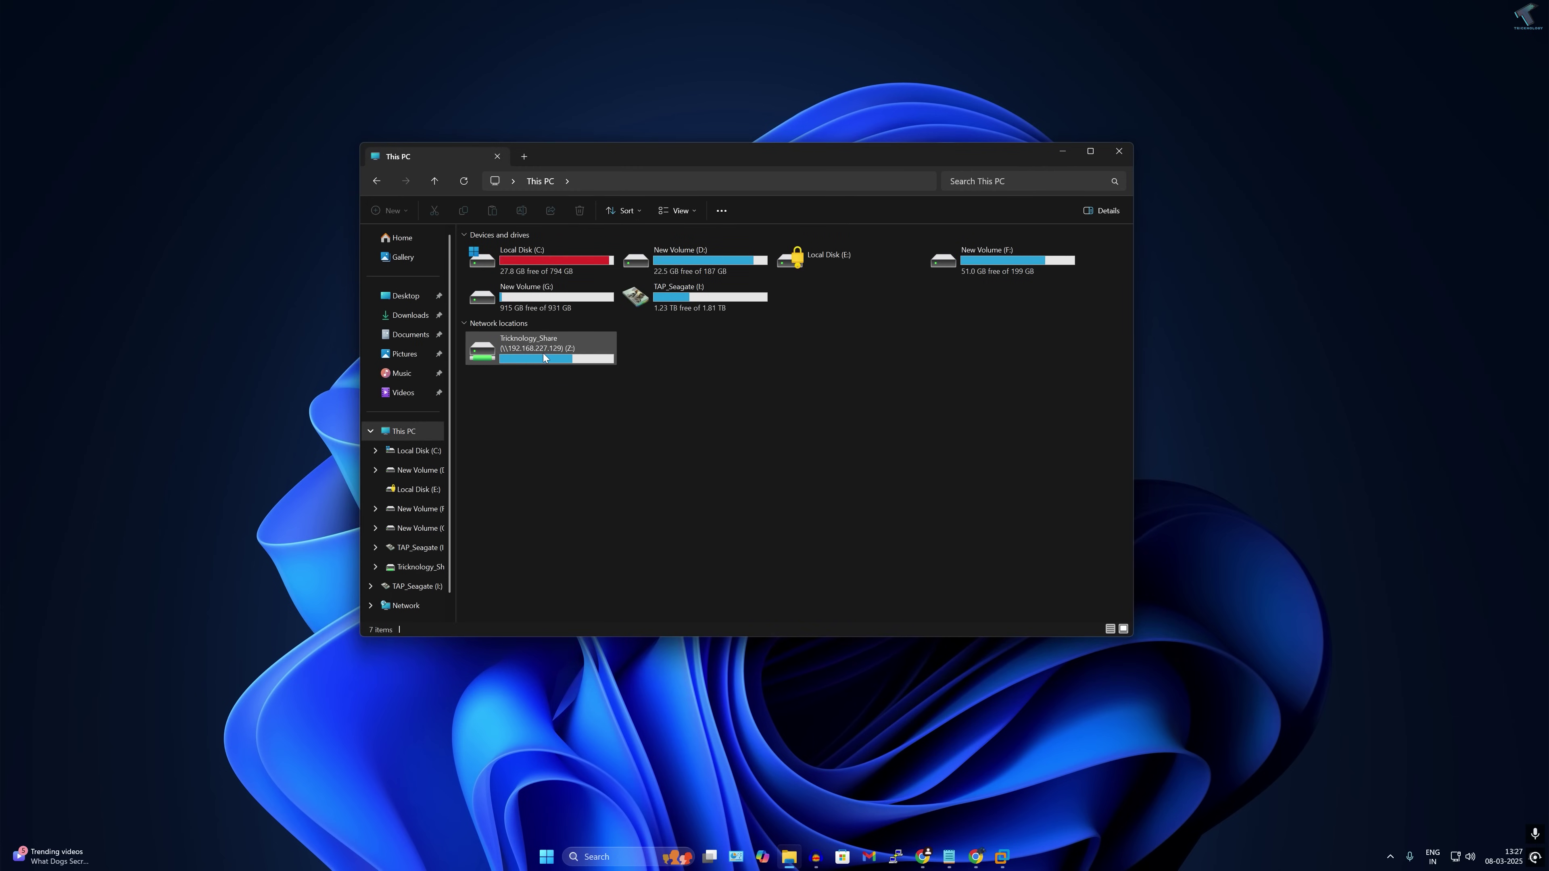
mouse_move(550, 358)
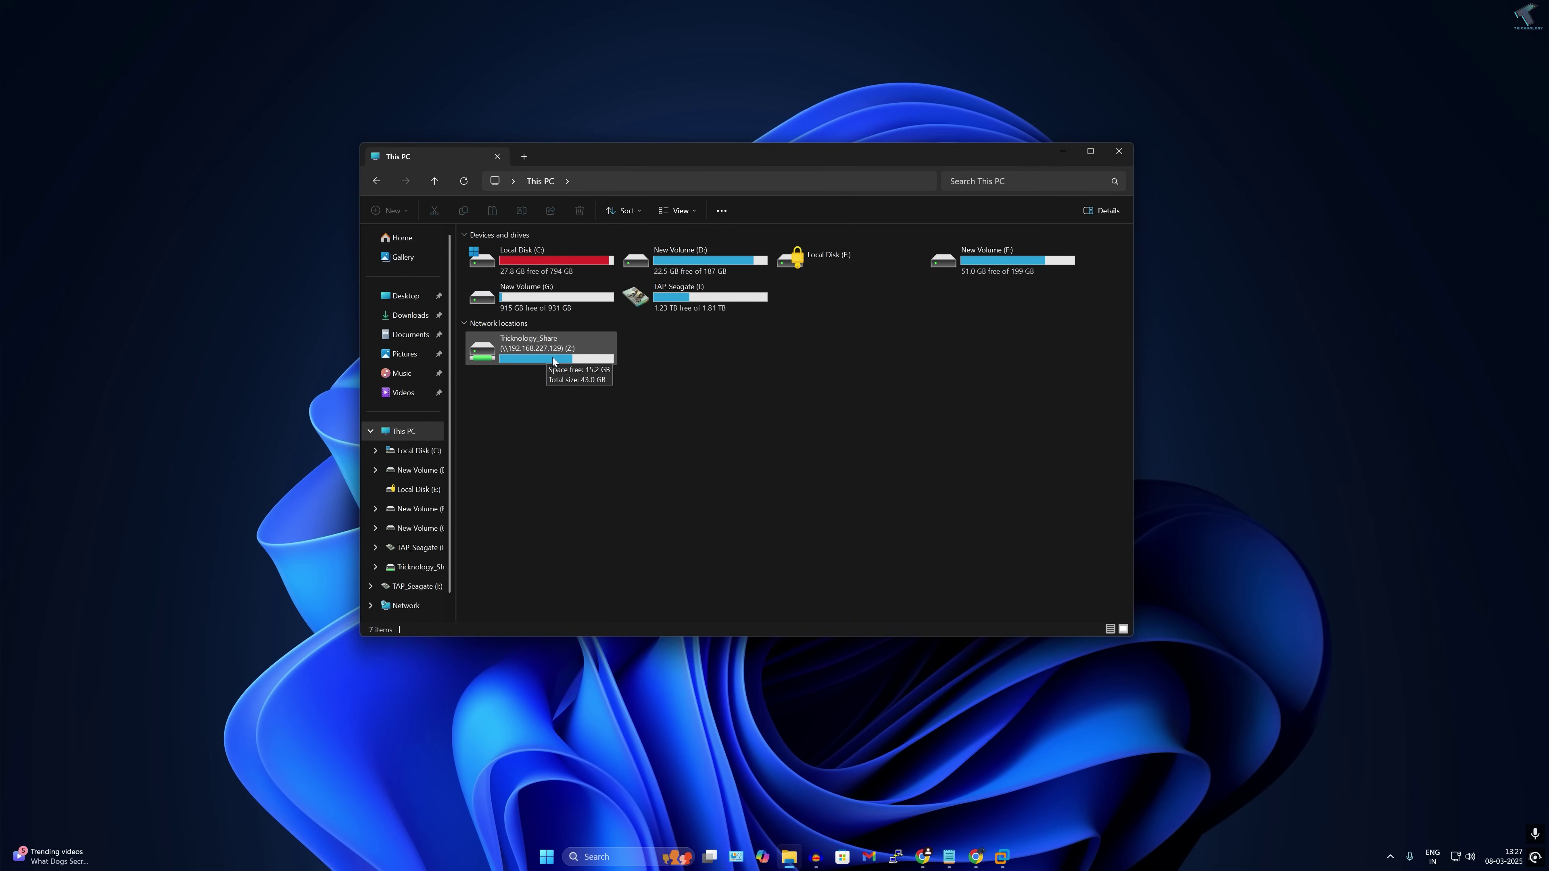
middle_click(413, 393)
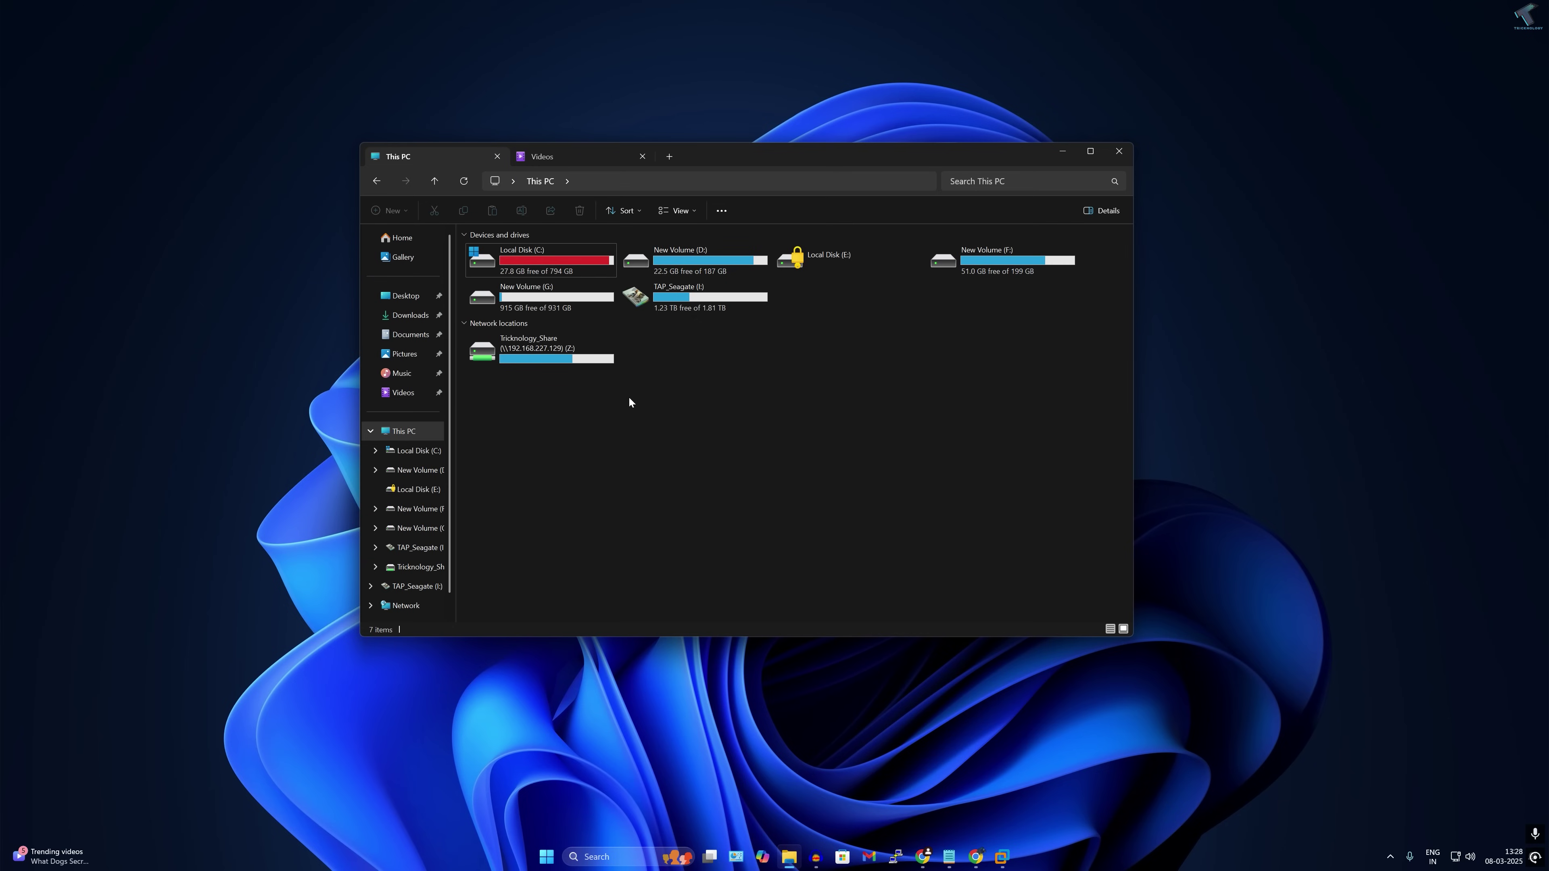
double_click(550, 360)
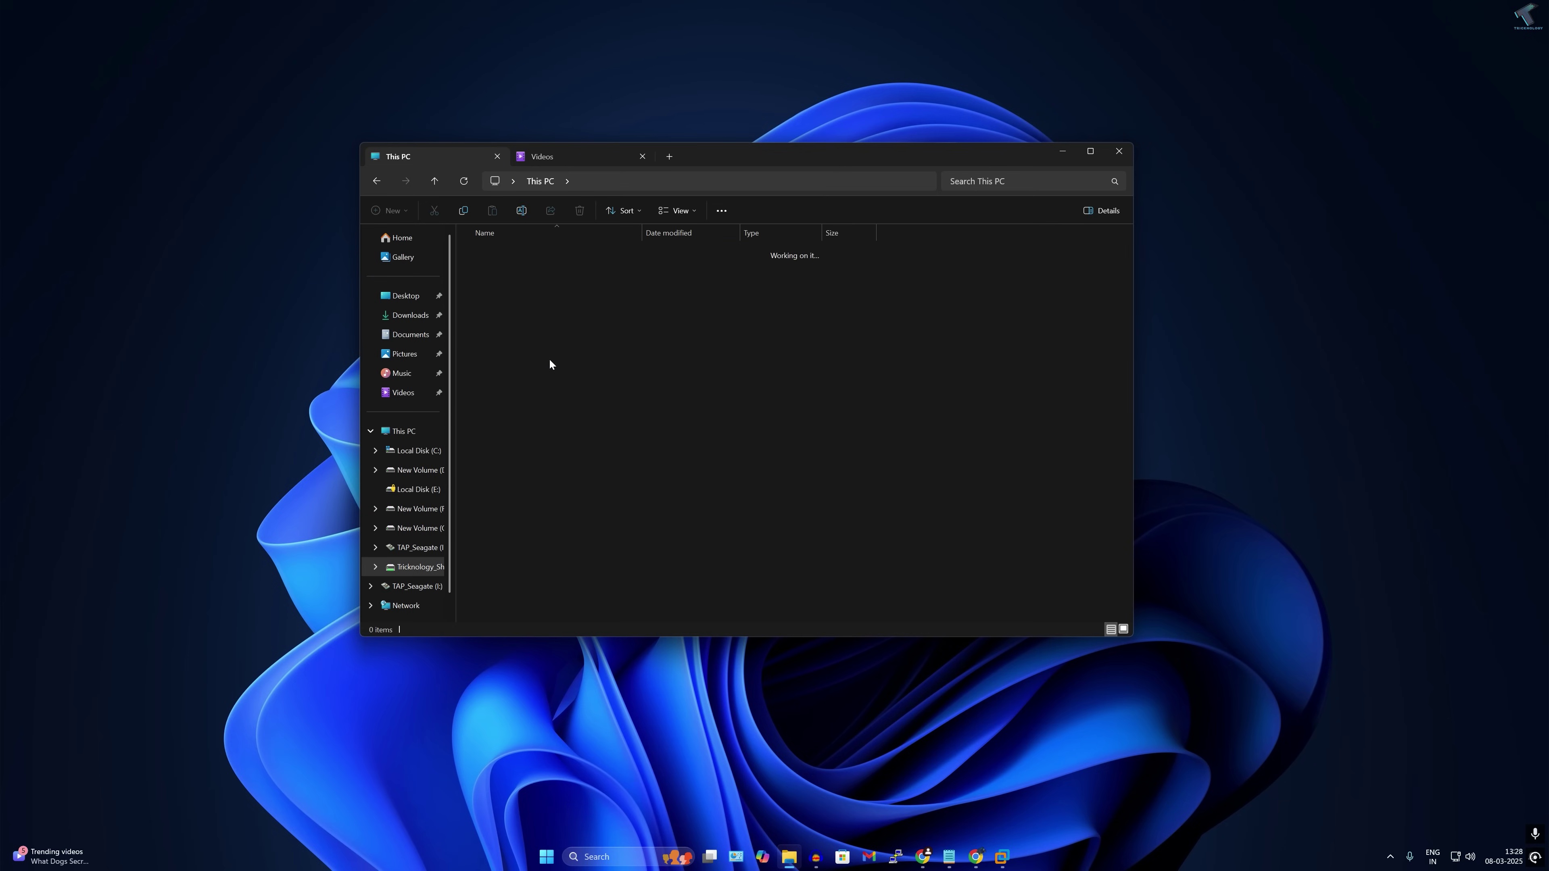
right_click(637, 323)
left_click(659, 344)
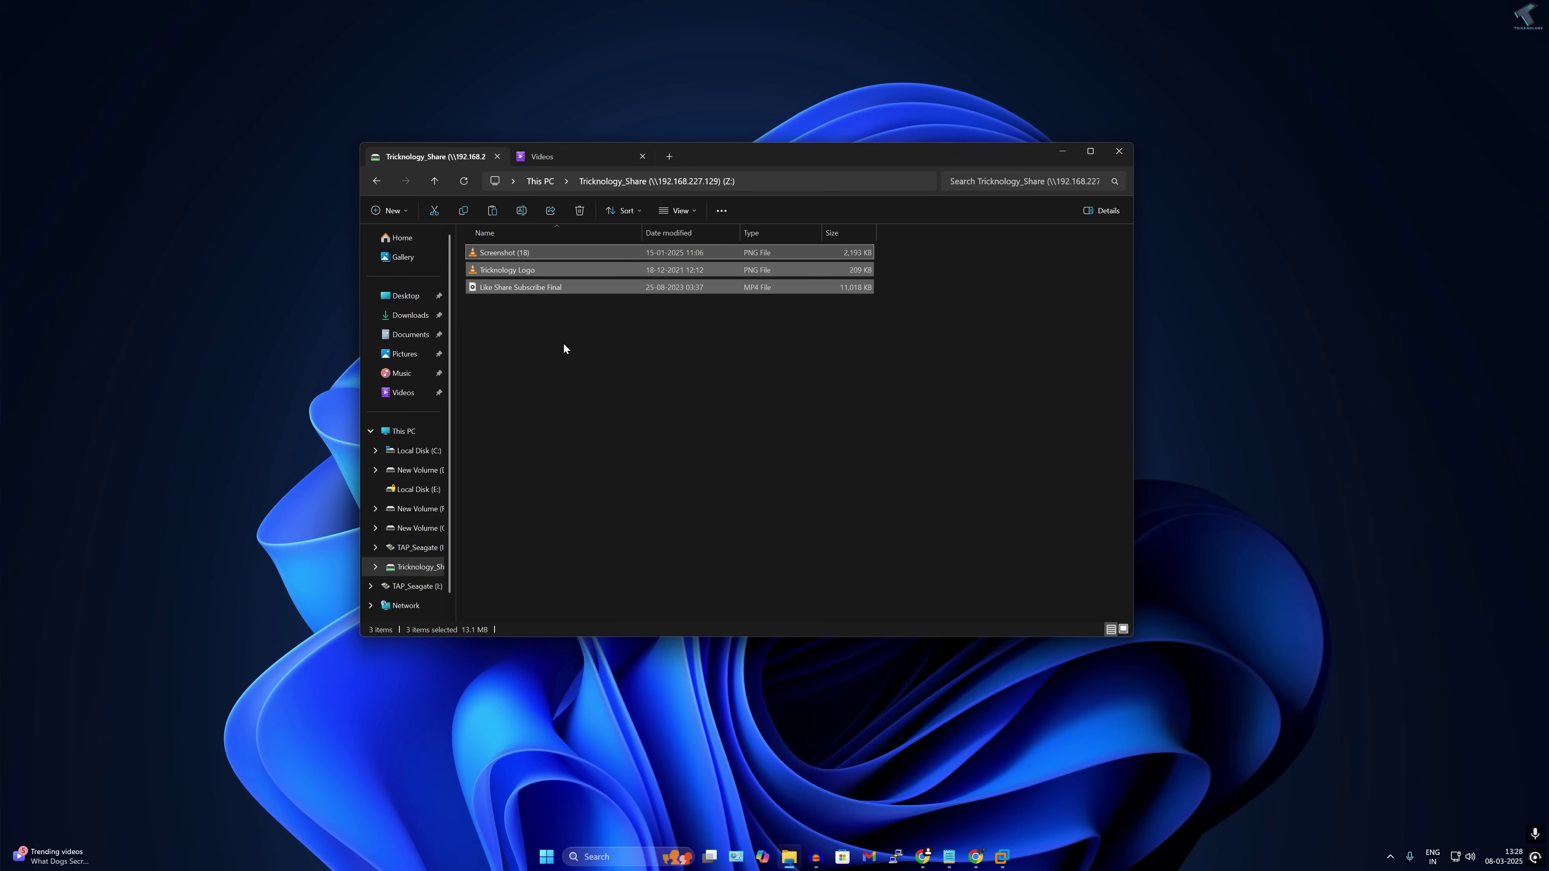
left_click(405, 566)
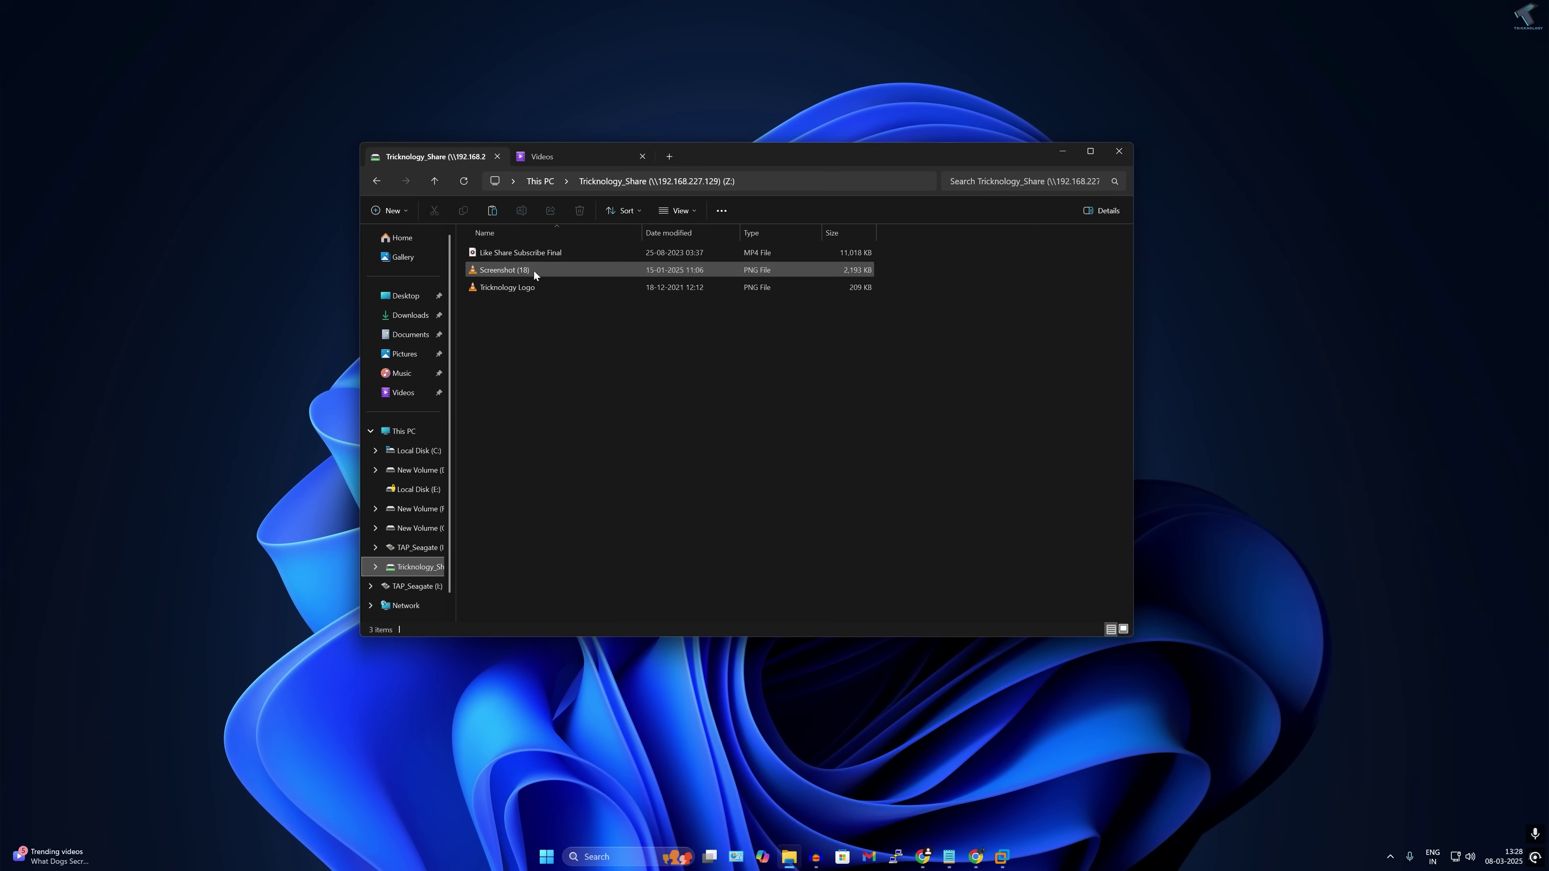
Permanently delete Screenshot (18) from the share.
left_click(410, 435)
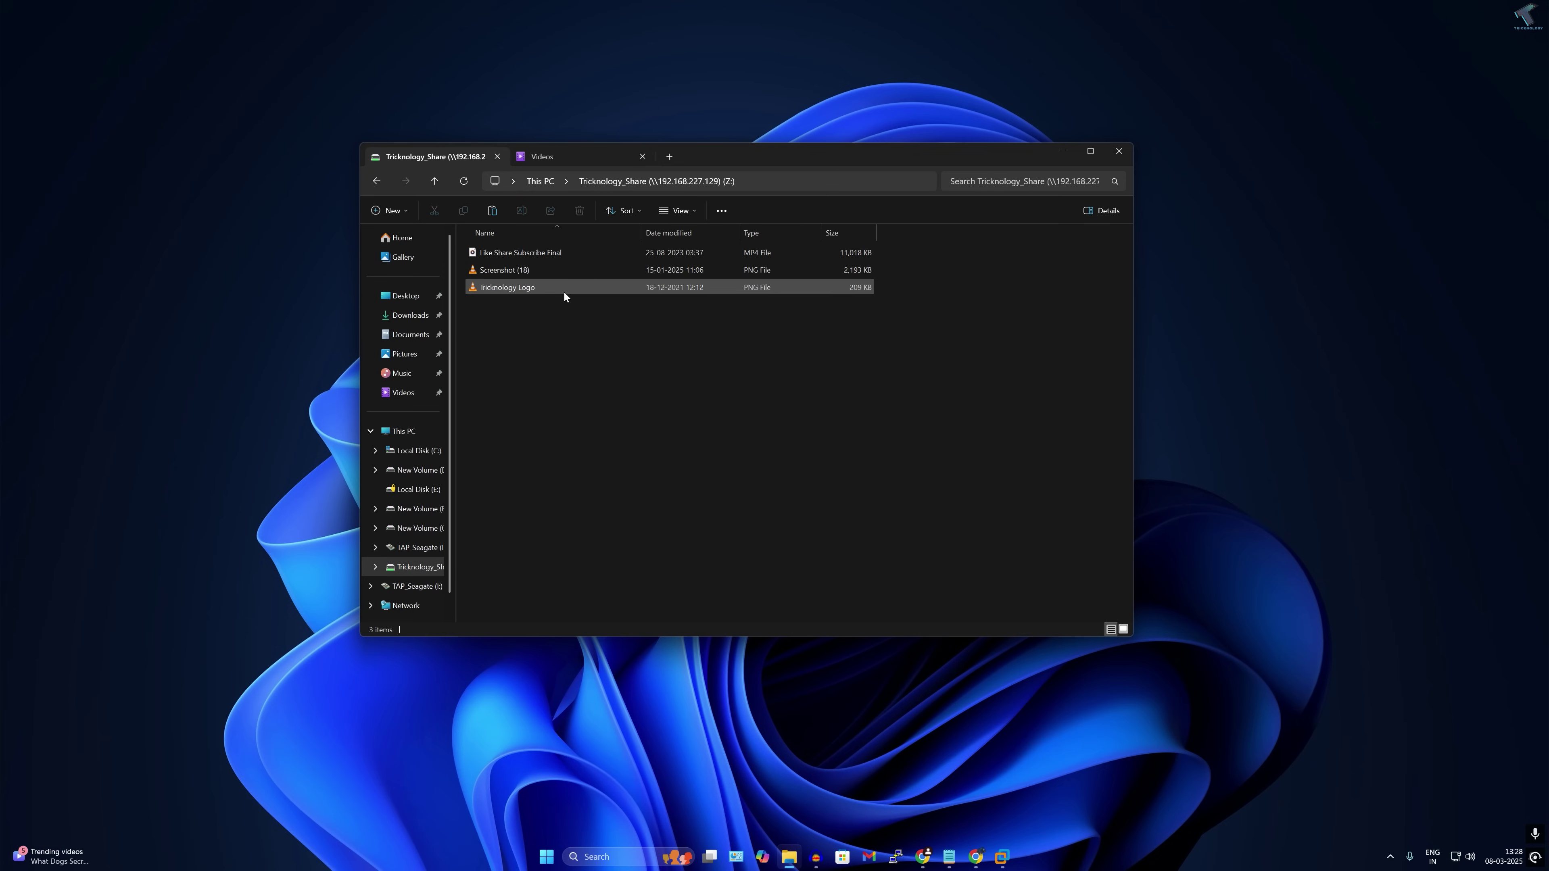
left_click(571, 269)
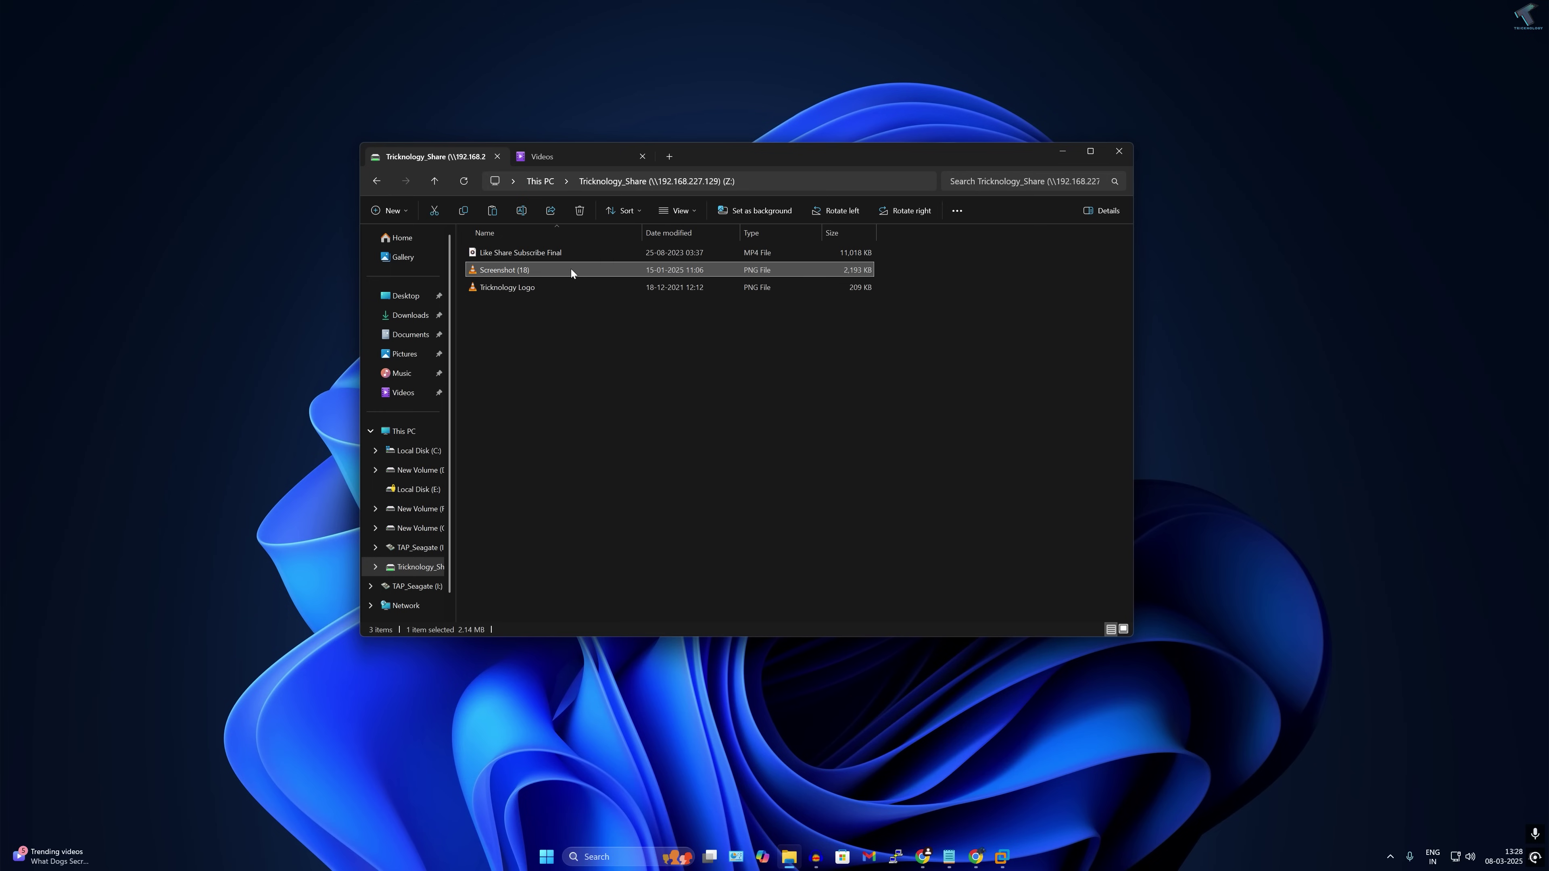
key("Delete")
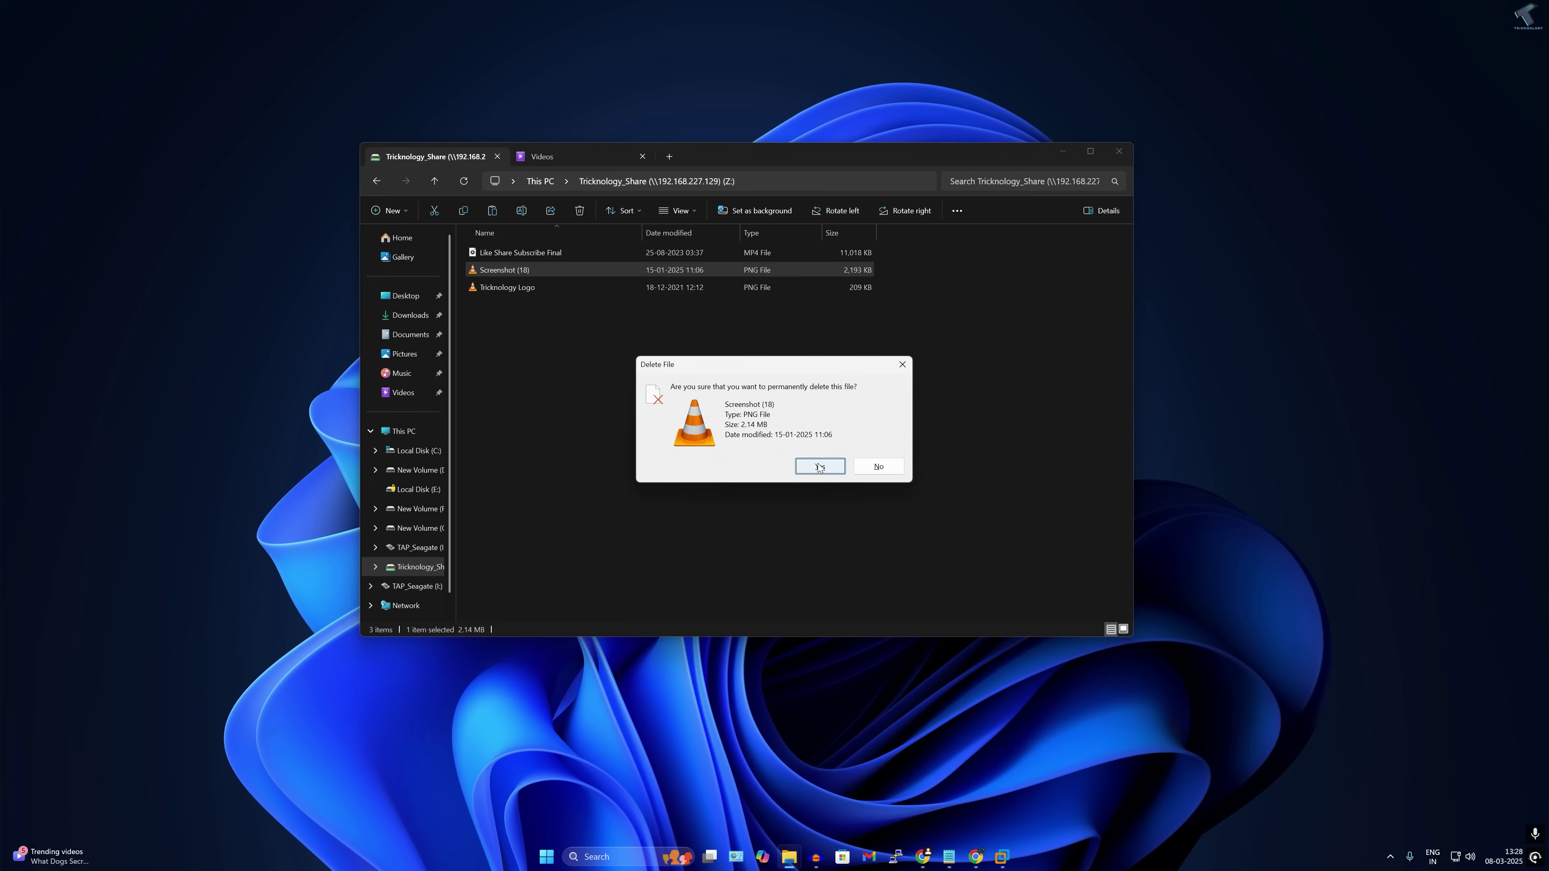
left_click(817, 464)
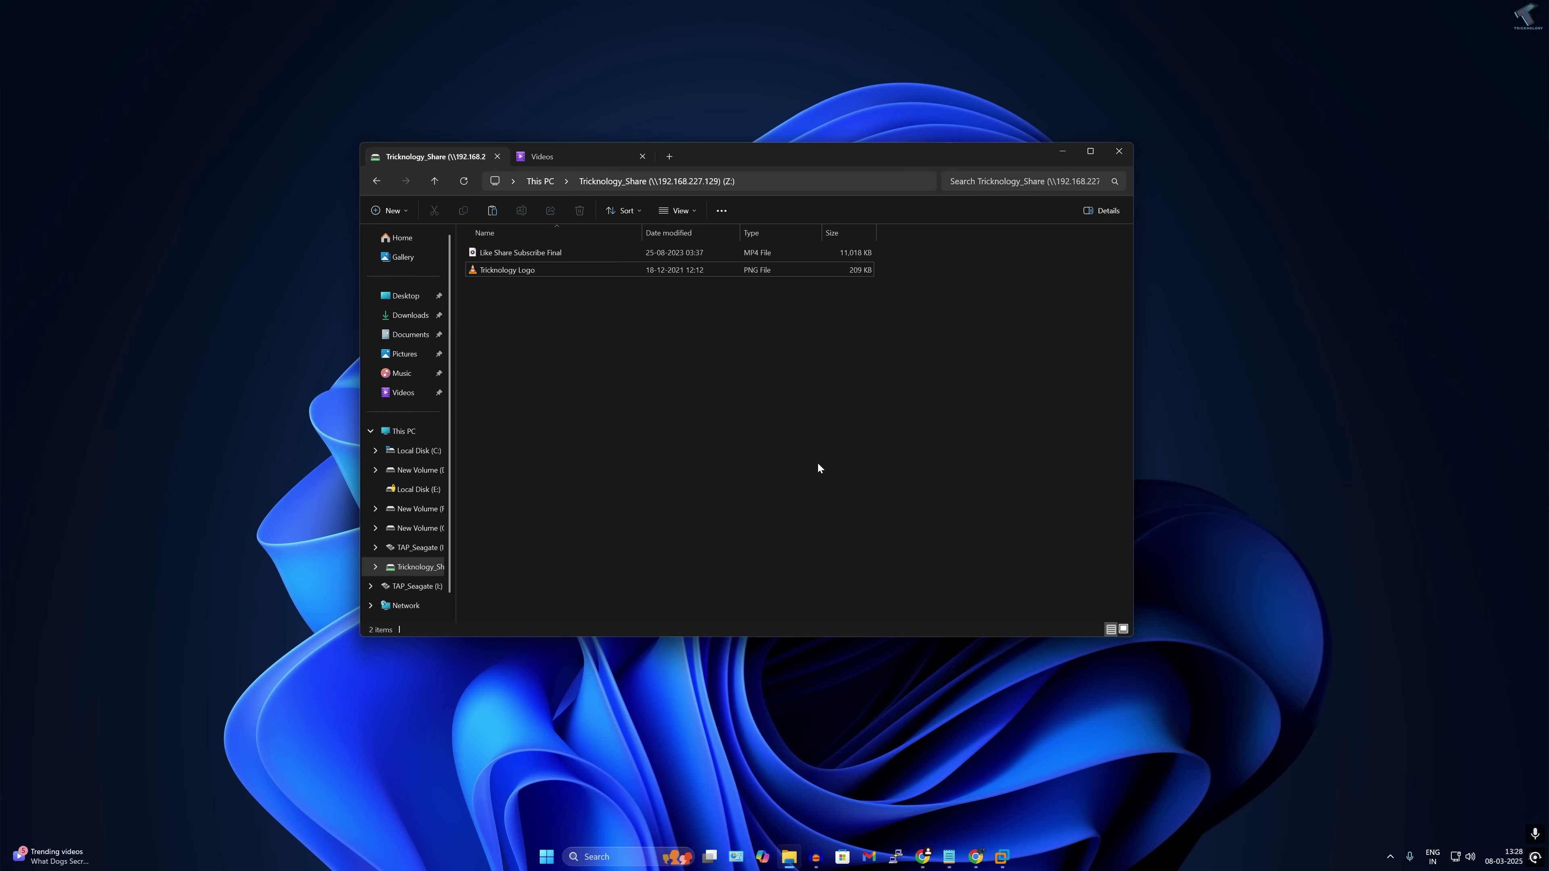
Disconnect the Tricknology_Share network drive from This PC.
left_click(422, 436)
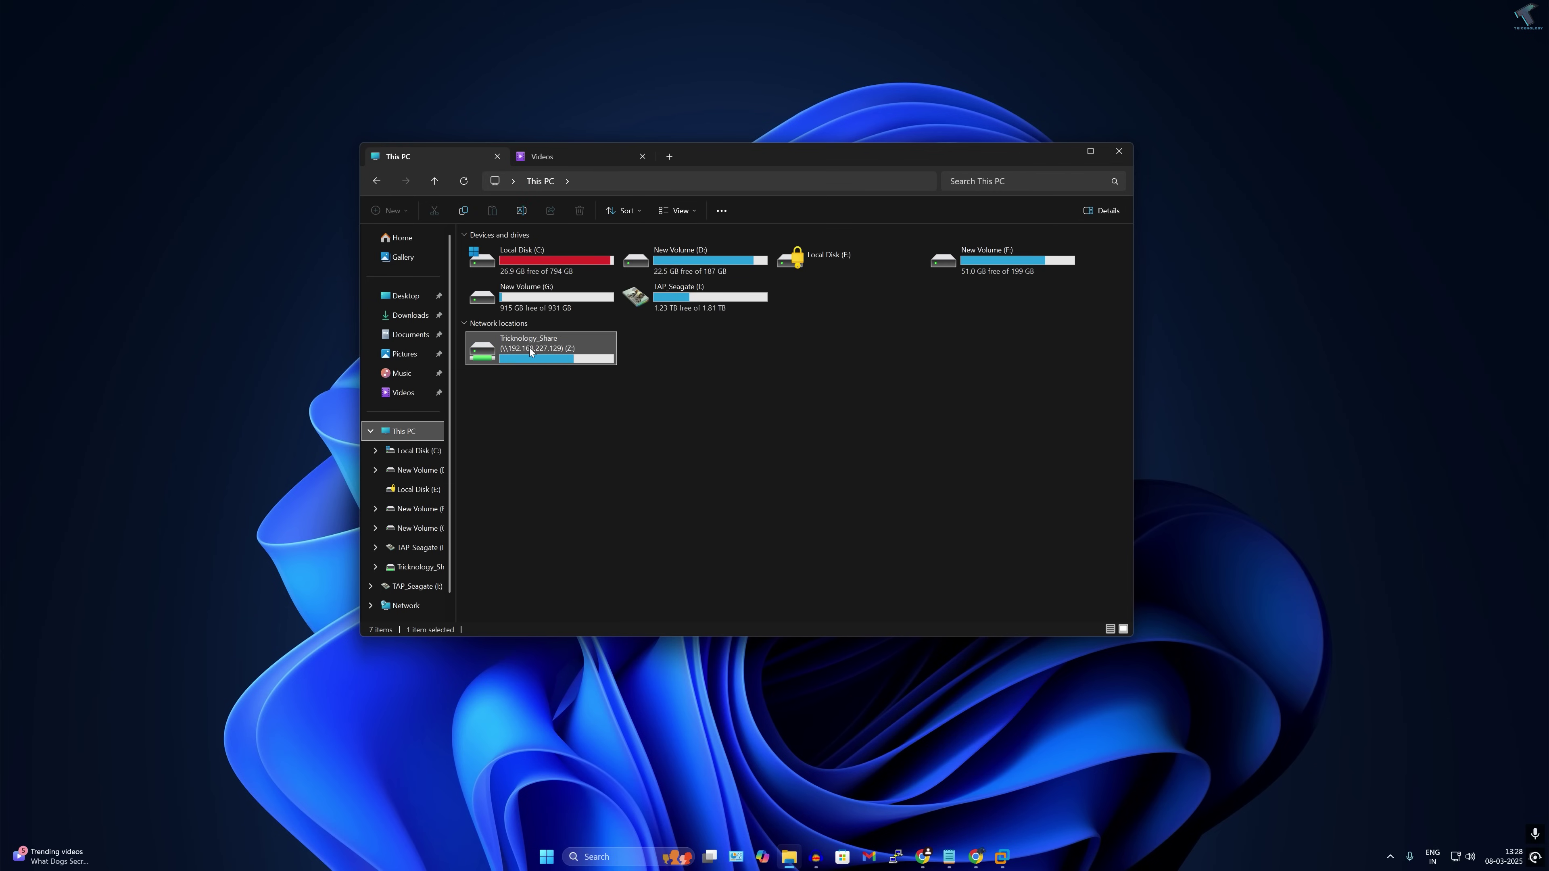
right_click(529, 348)
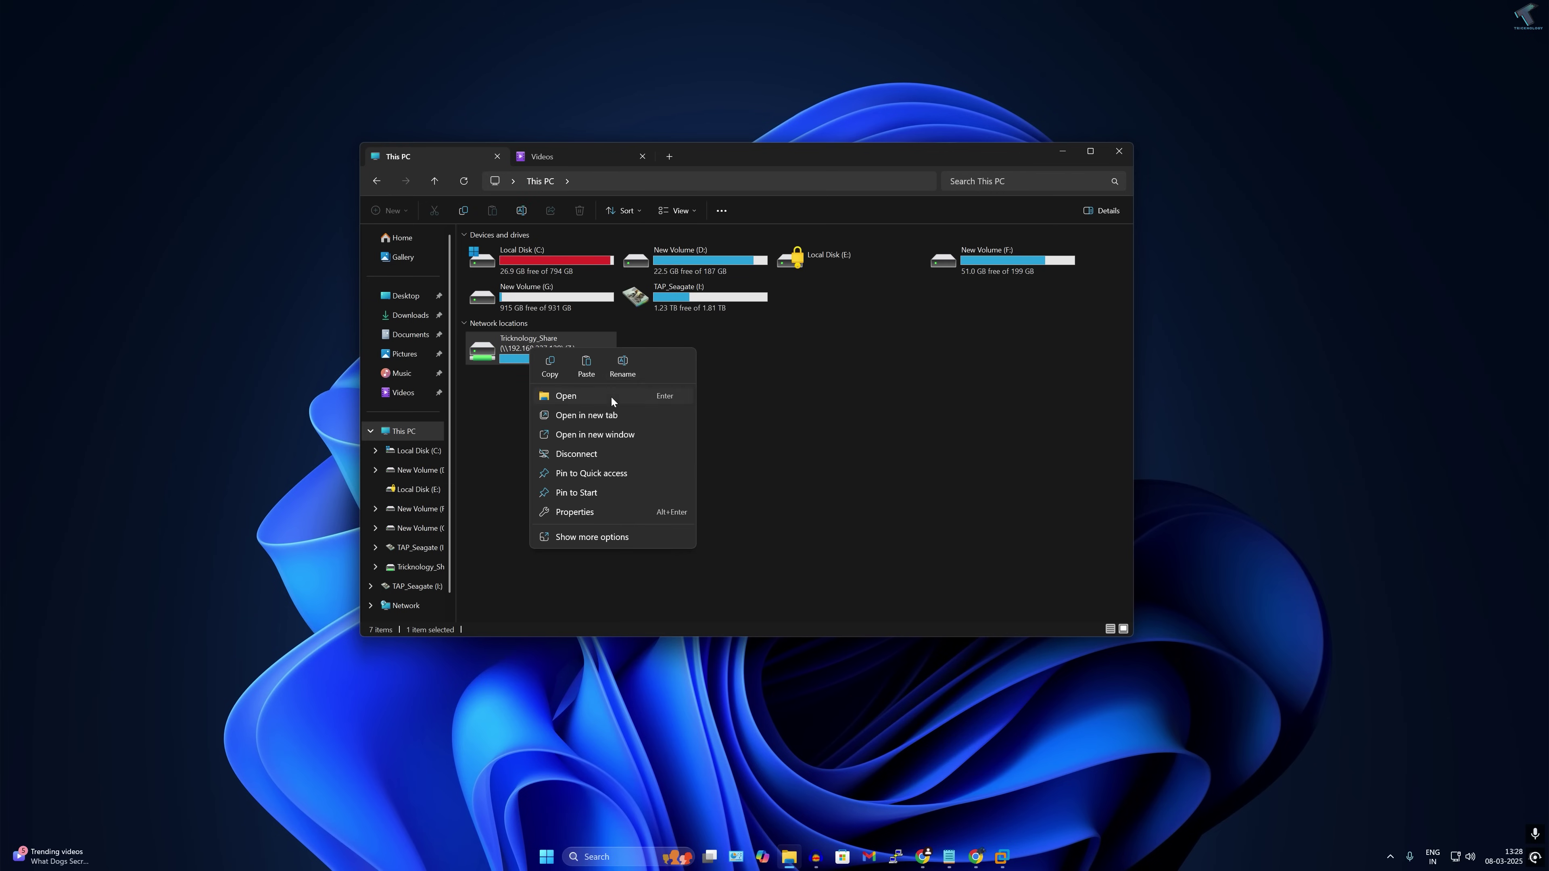
left_click(602, 453)
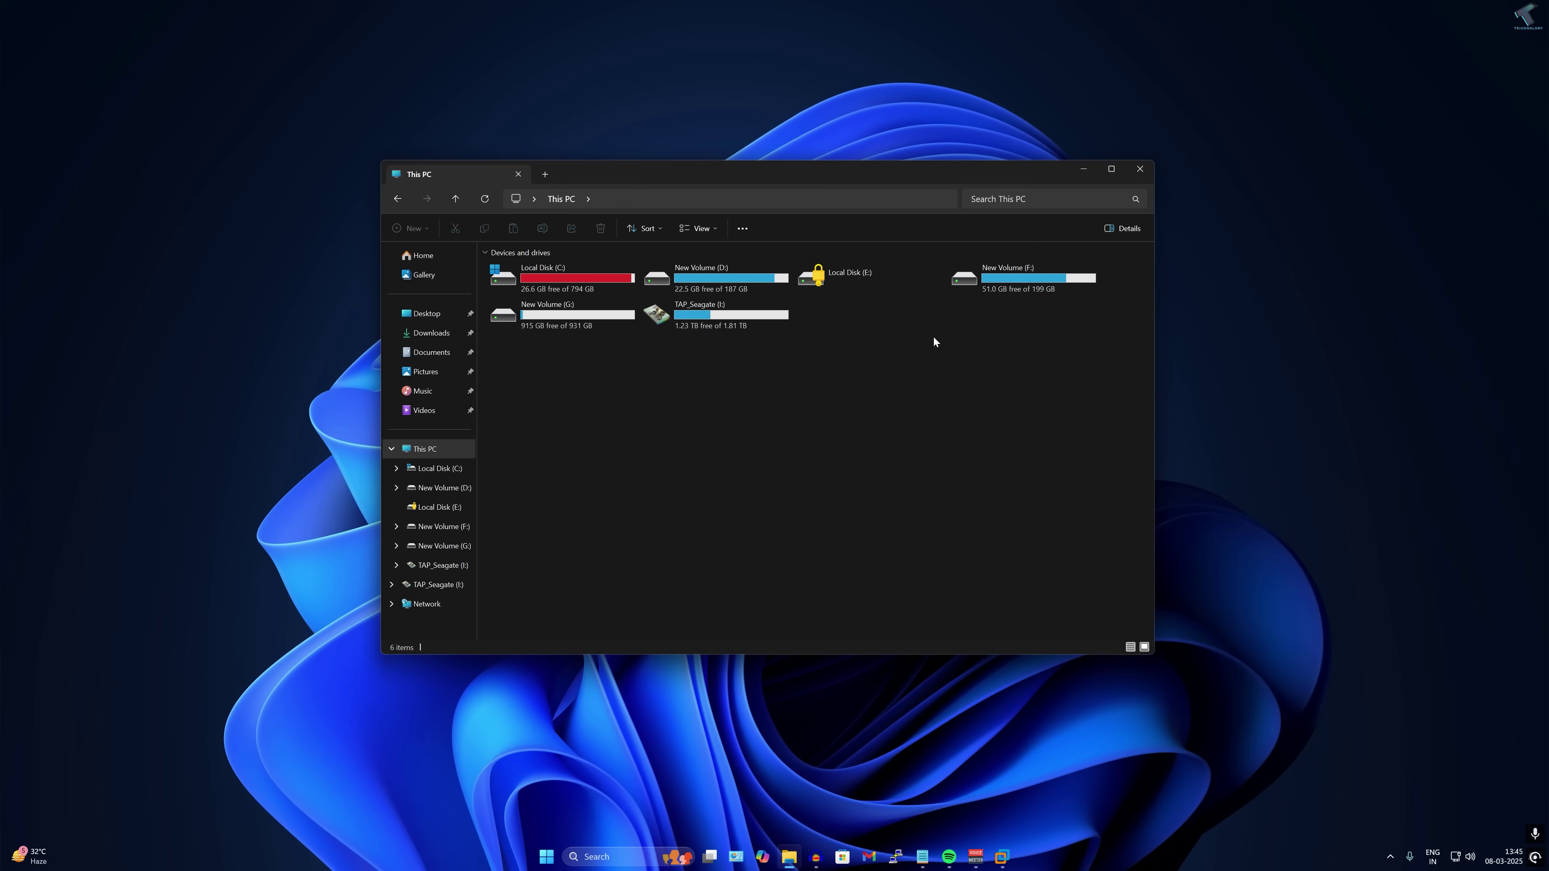
Start mapping a network drive and browse to the 192.168.227.129 server's shares.
left_click(741, 228)
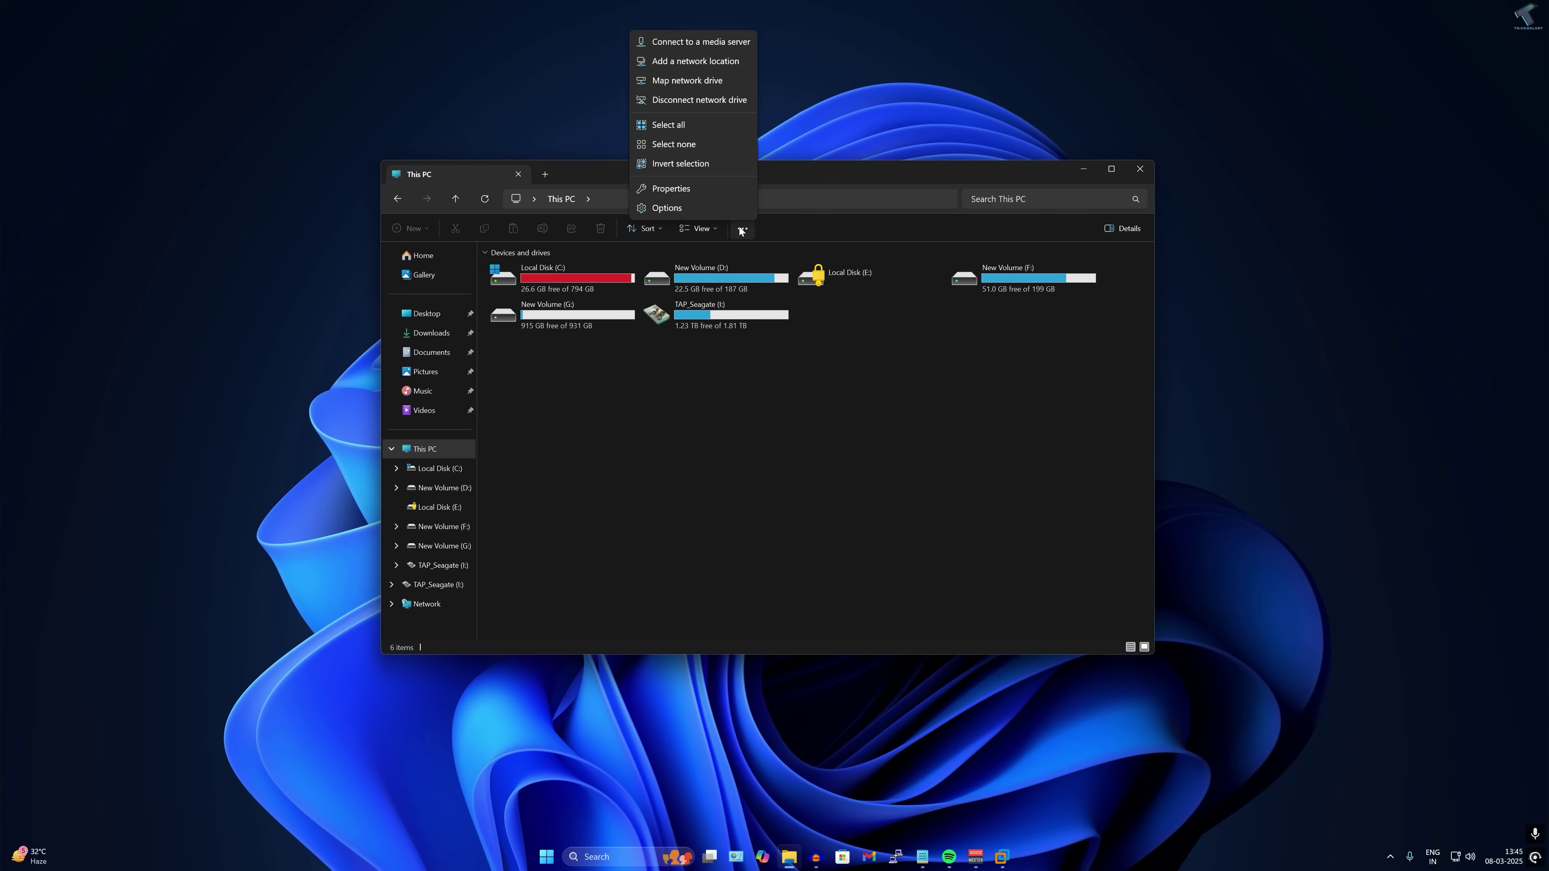
left_click(659, 73)
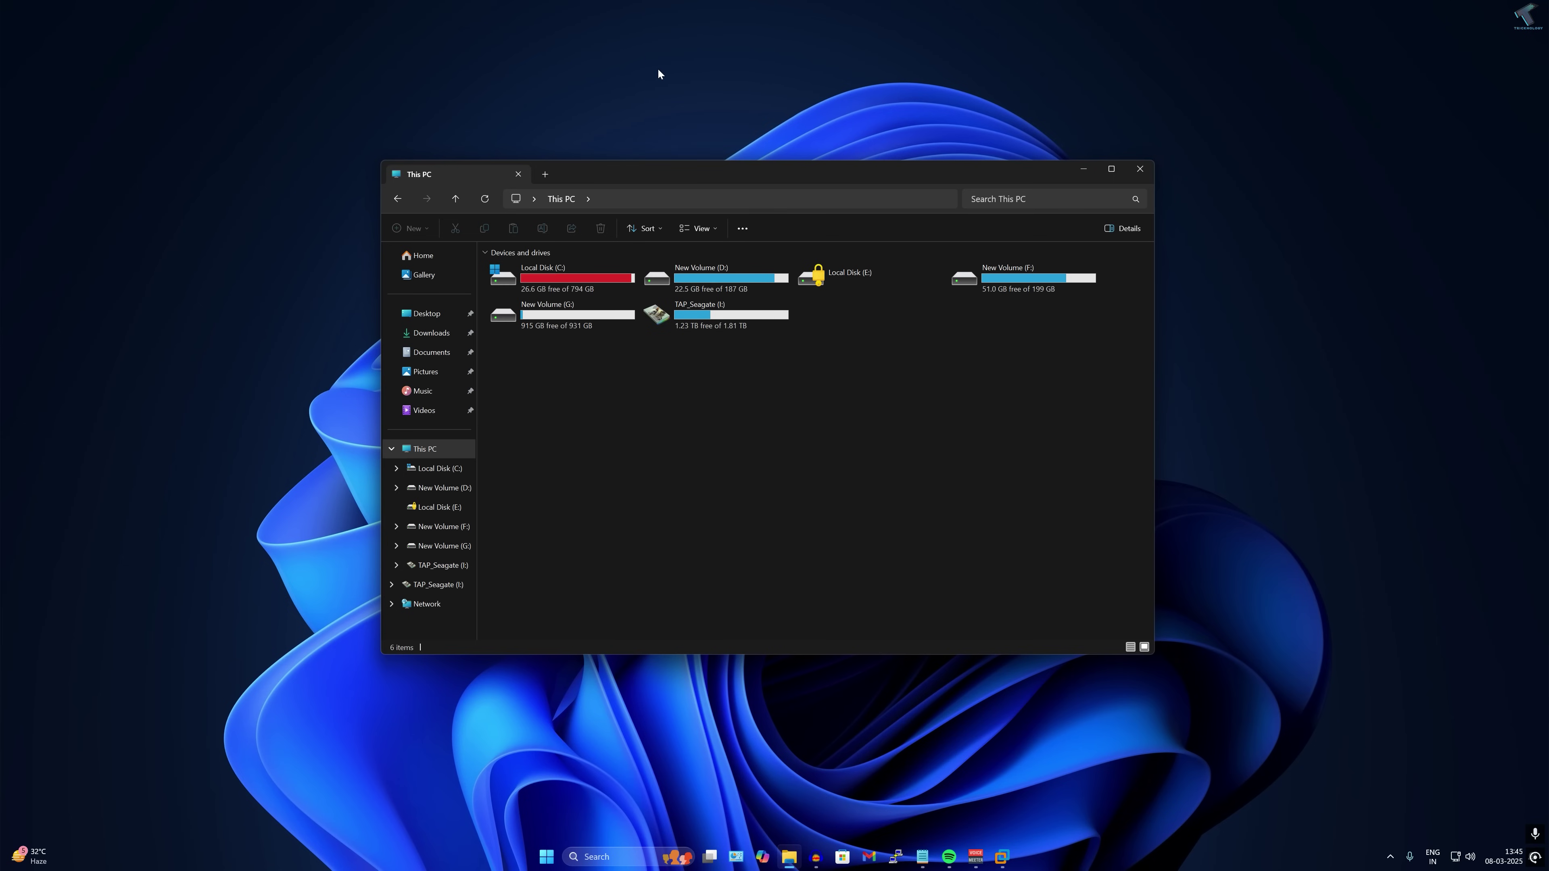
type("\\\\")
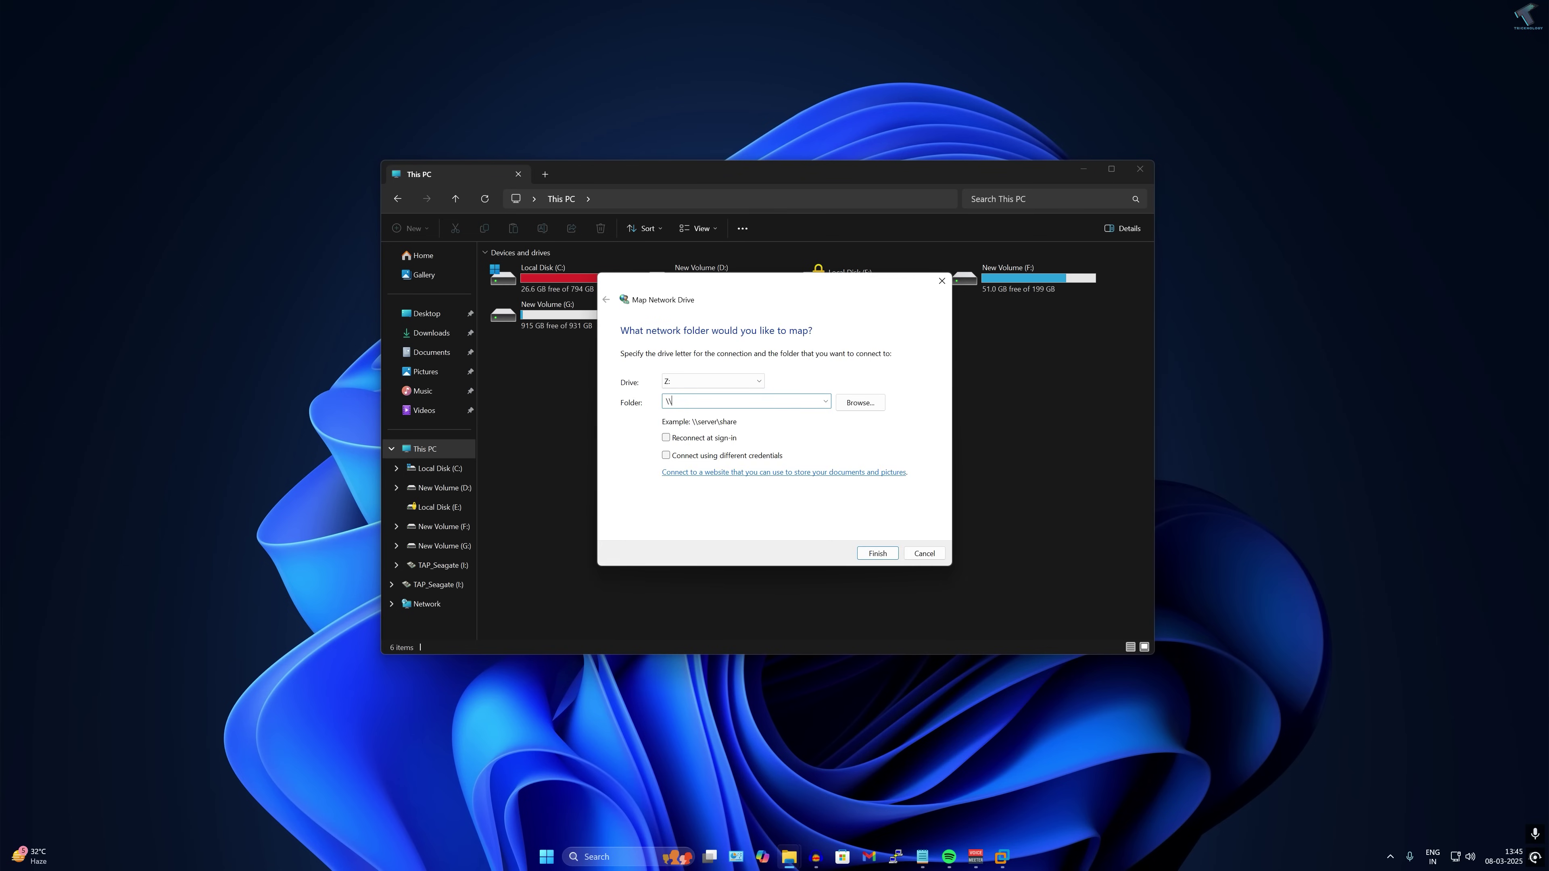
type("1921")
type("168.227.129")
left_click(860, 403)
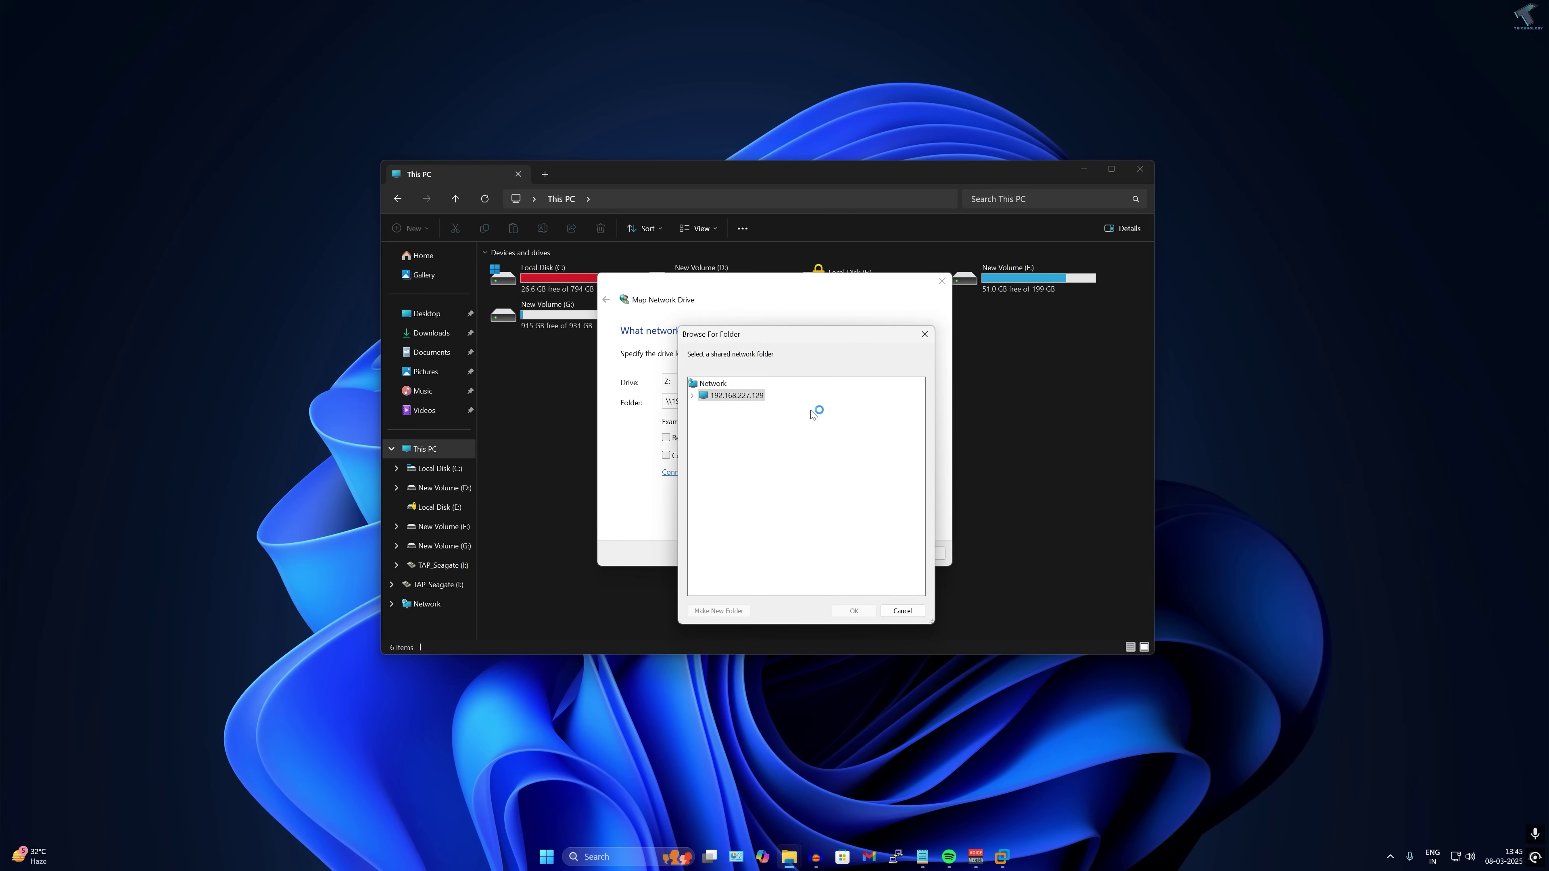
left_click(702, 396)
double_click(701, 396)
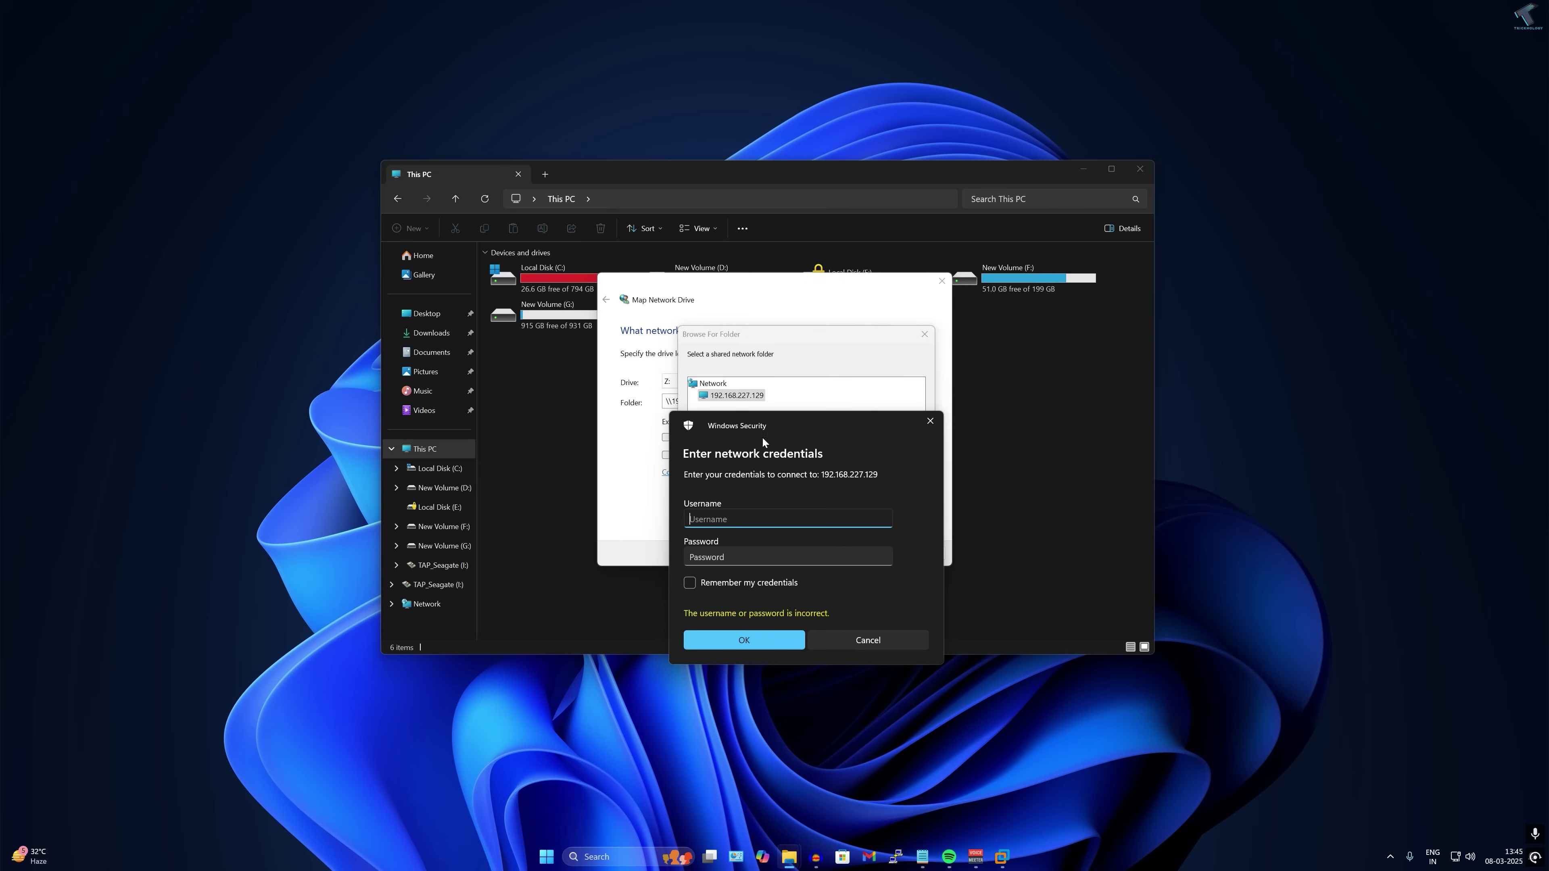
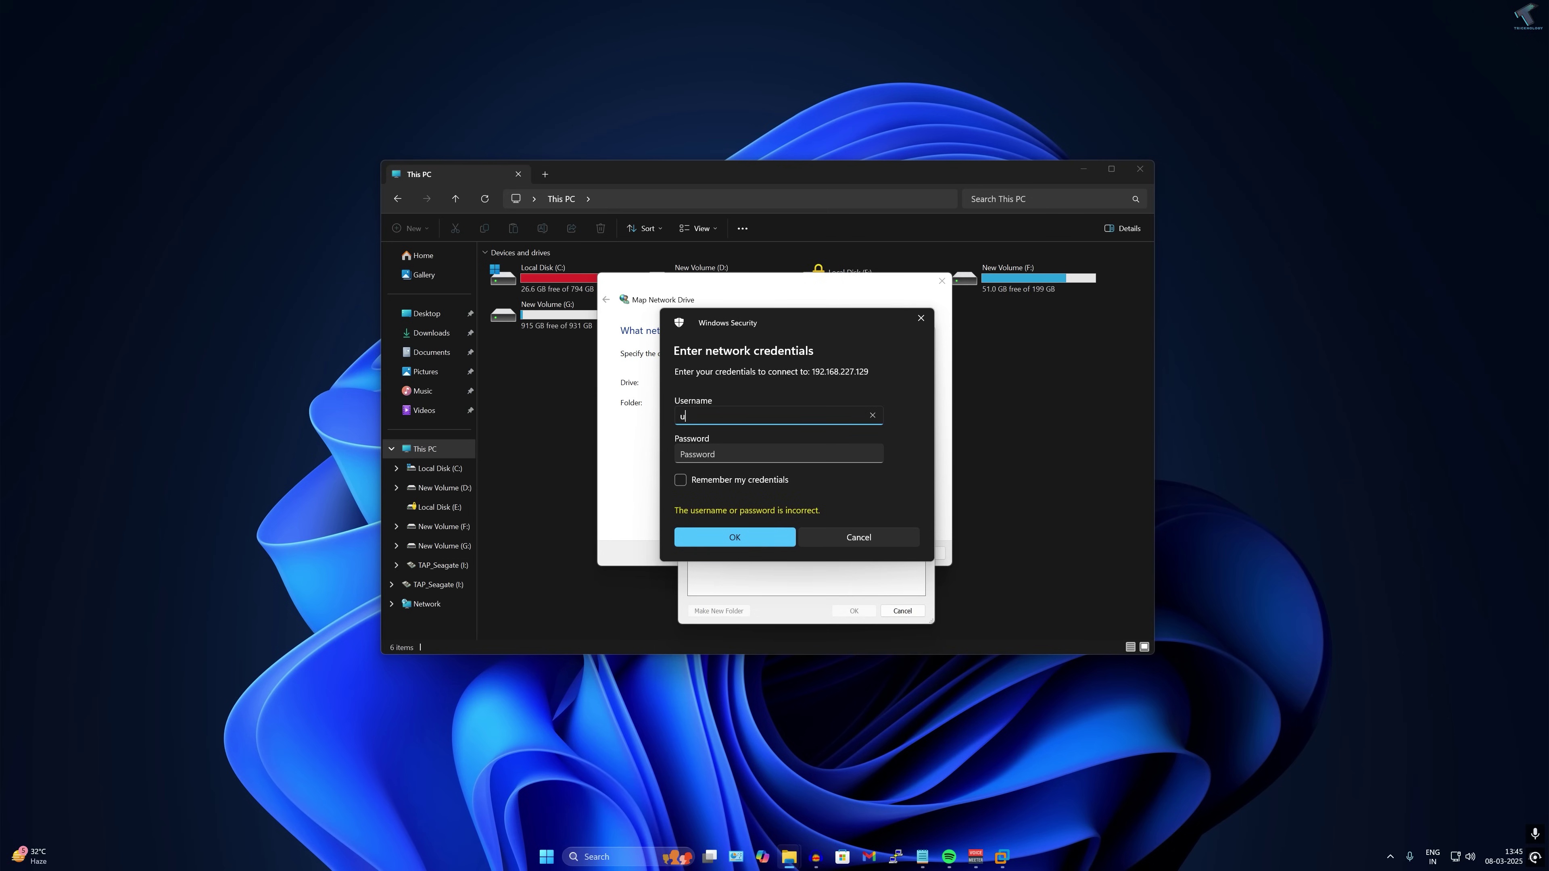
Sign in as user3, choose Tricknology_Share and finish mapping it as Z:.
key("Tab")
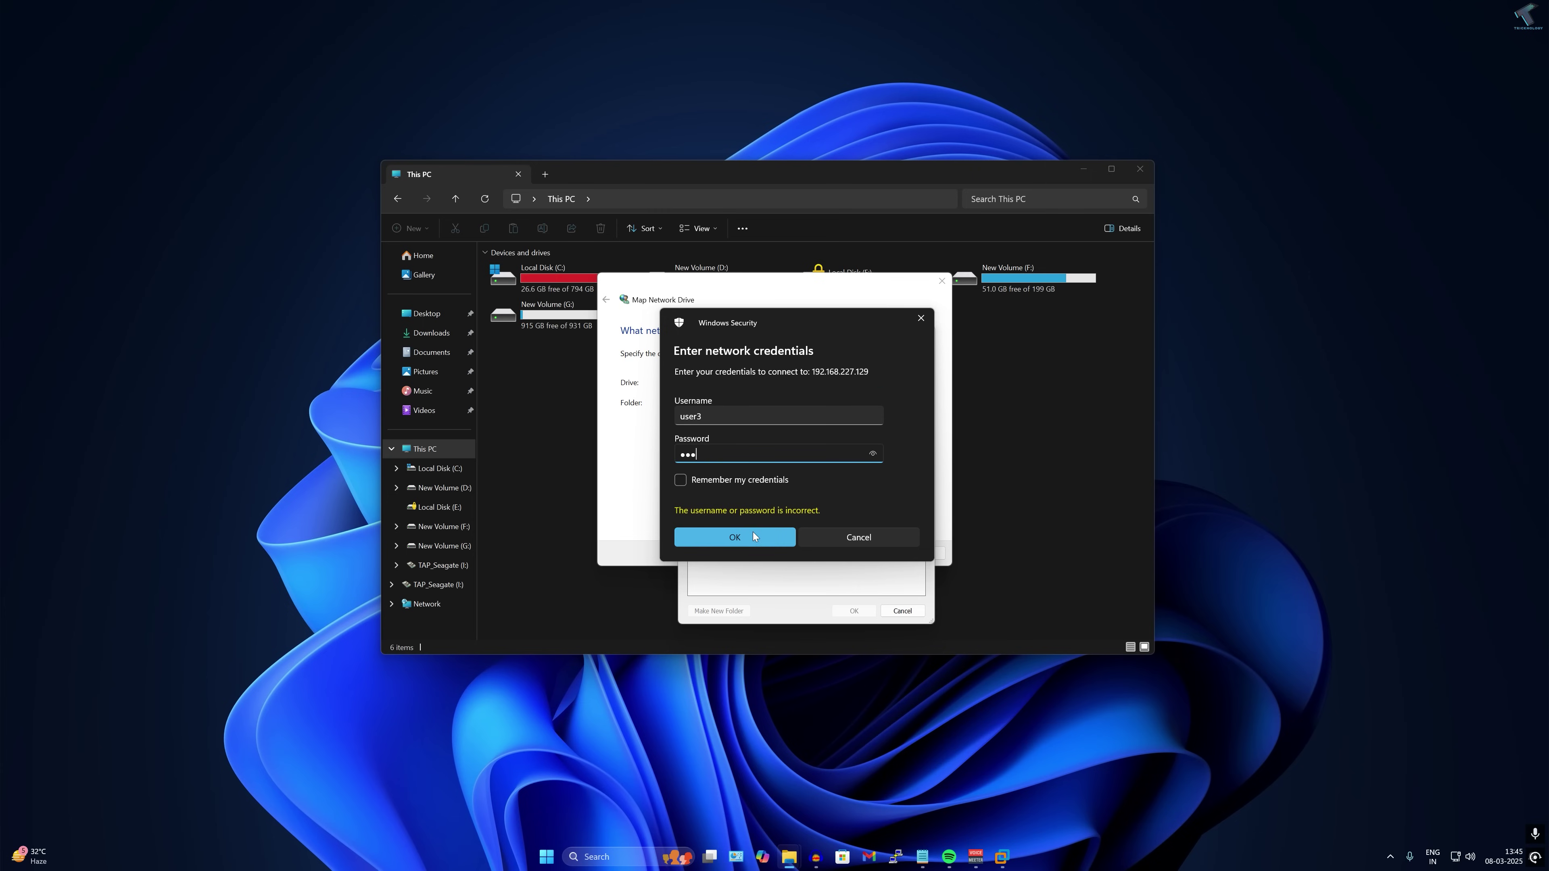
left_click(753, 533)
left_click(747, 408)
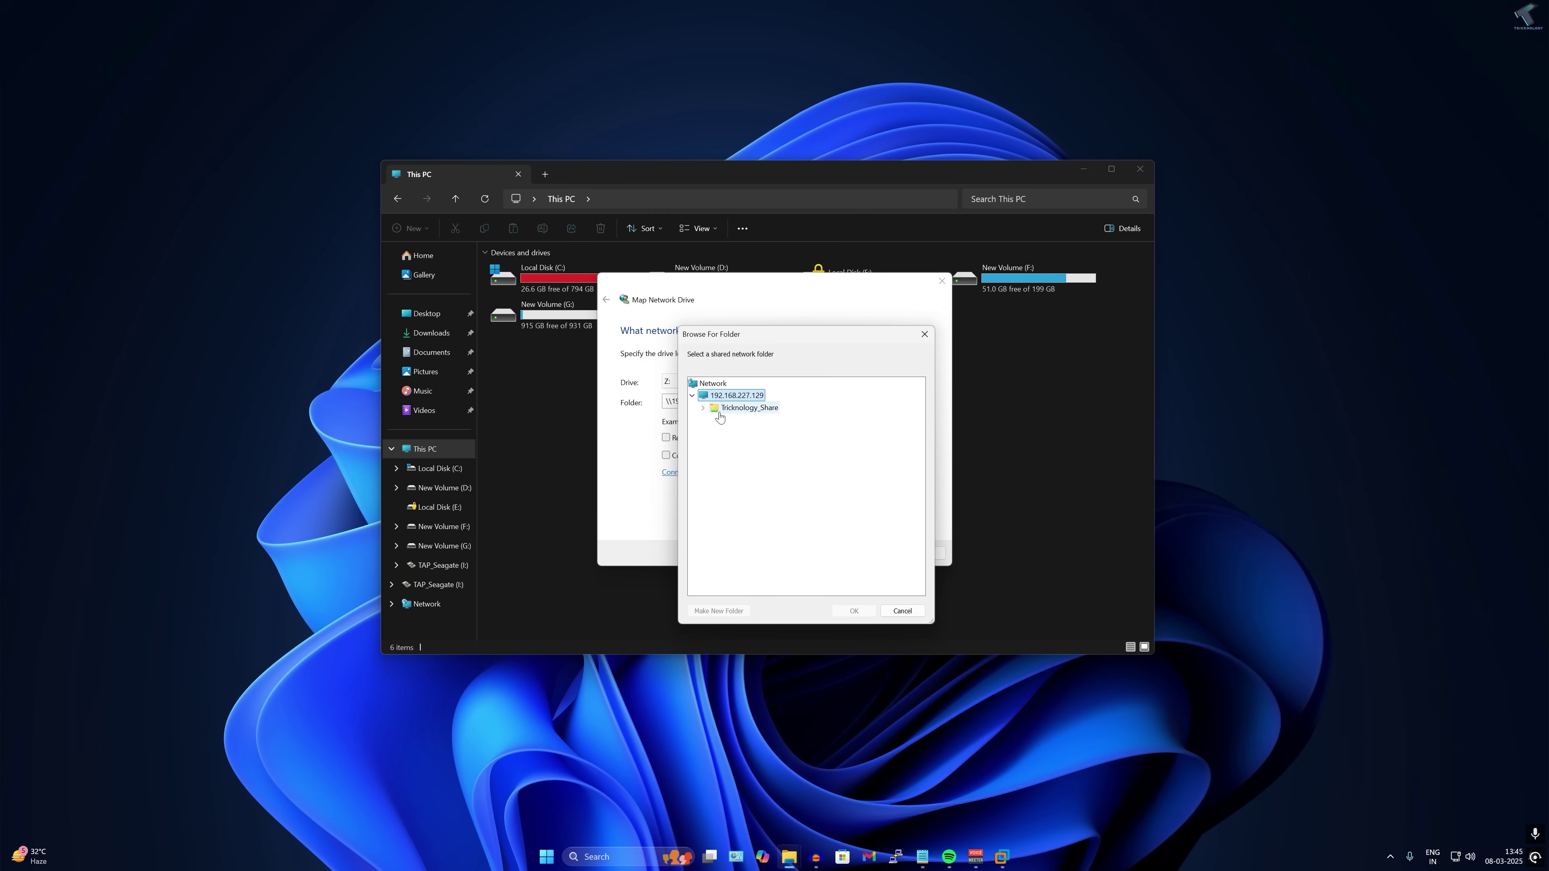
left_click(854, 611)
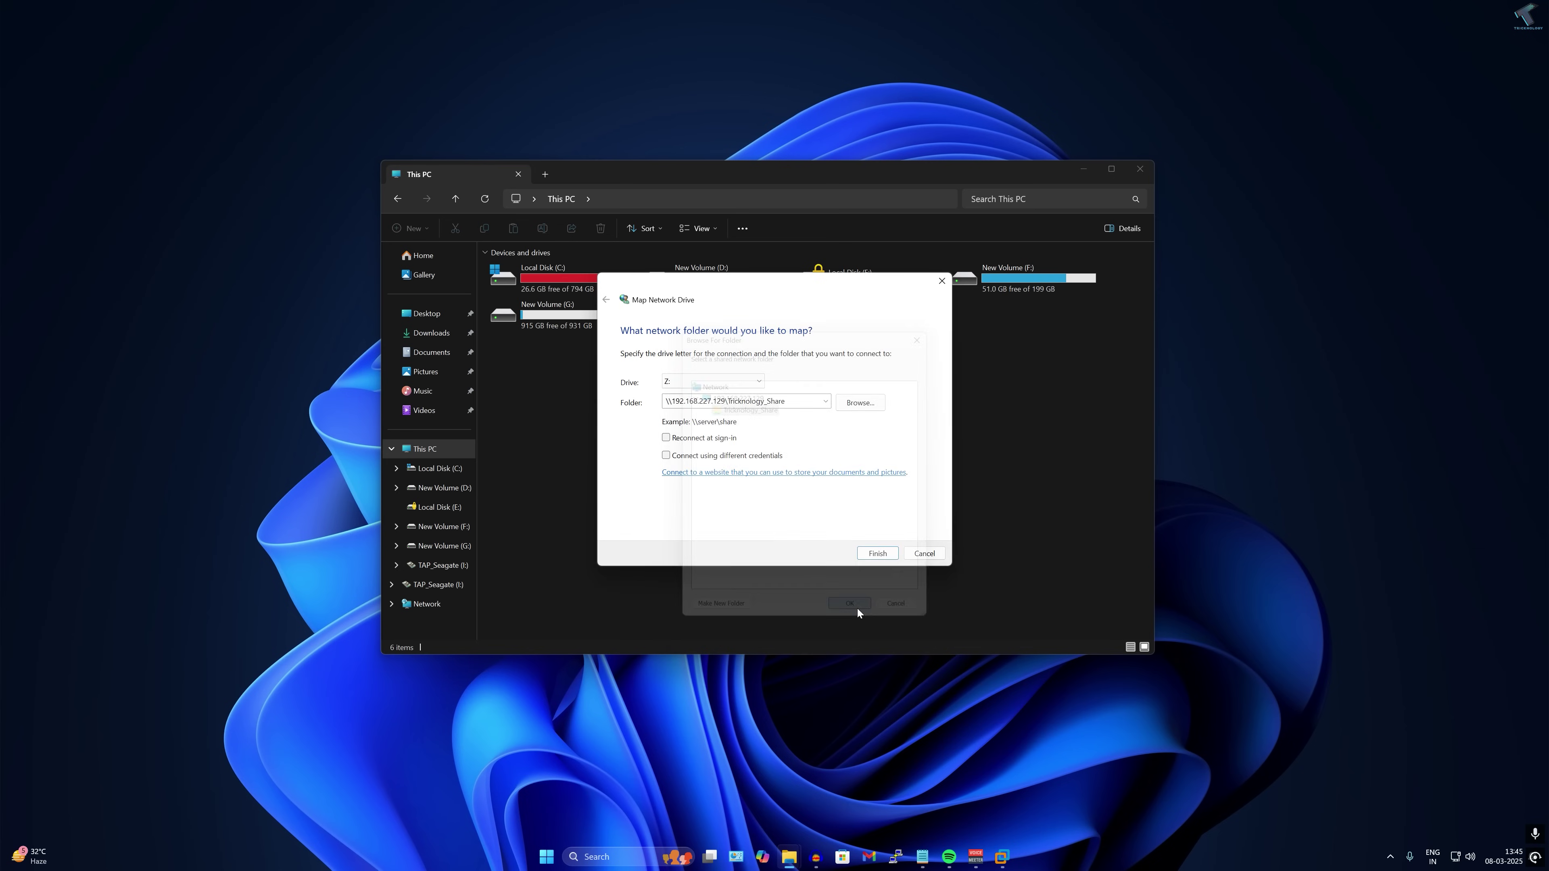
left_click(870, 557)
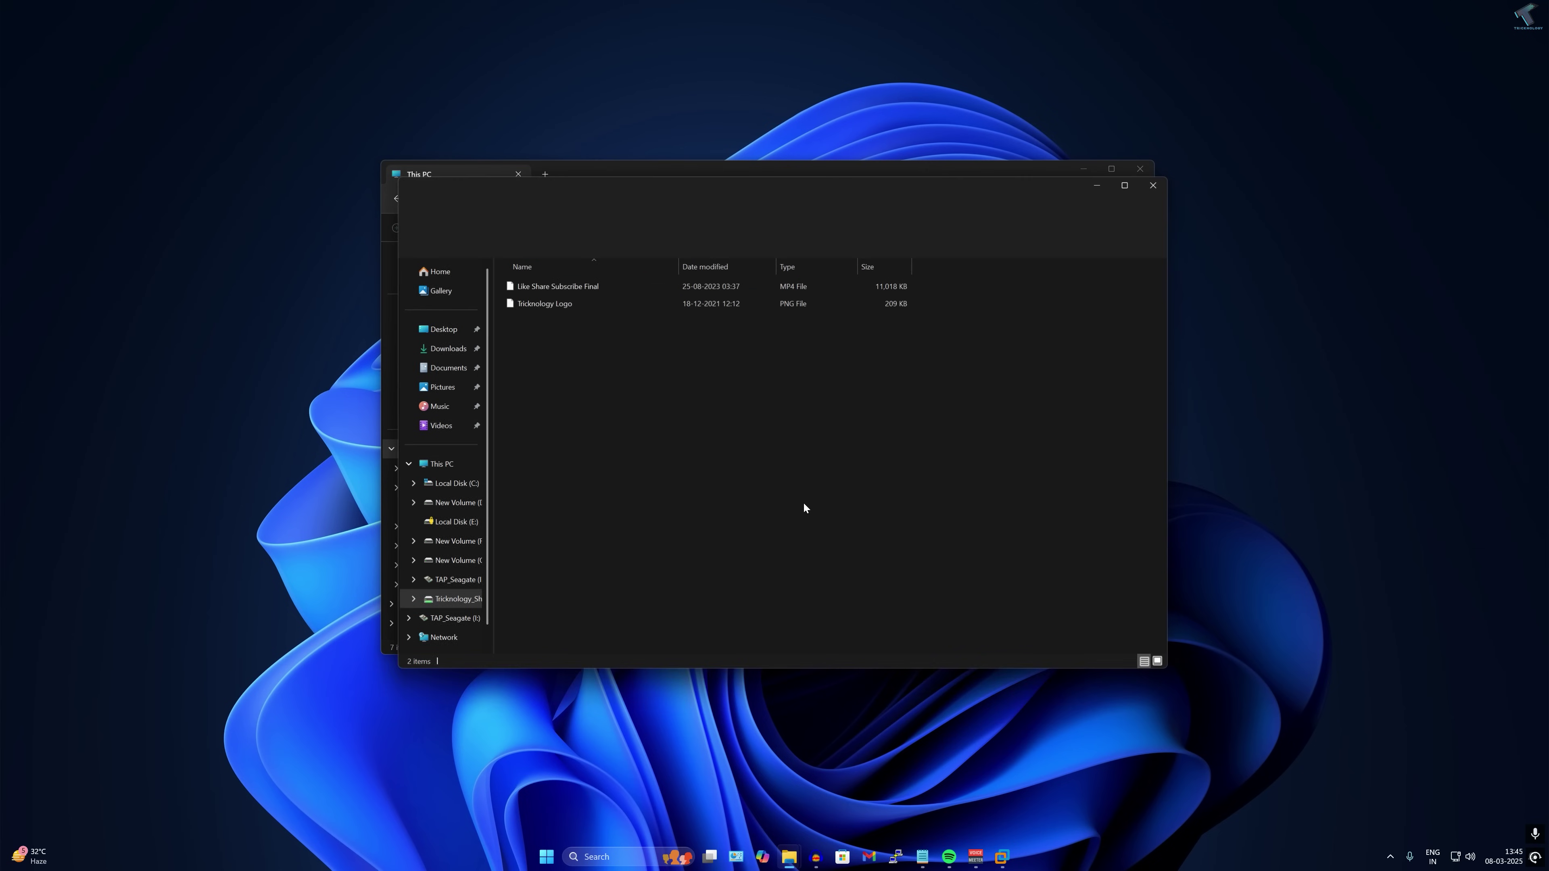
Close the auto-opened window and reopen the Tricknology_Share (Z:) drive from This PC.
left_click_drag(734, 192, 1019, 196)
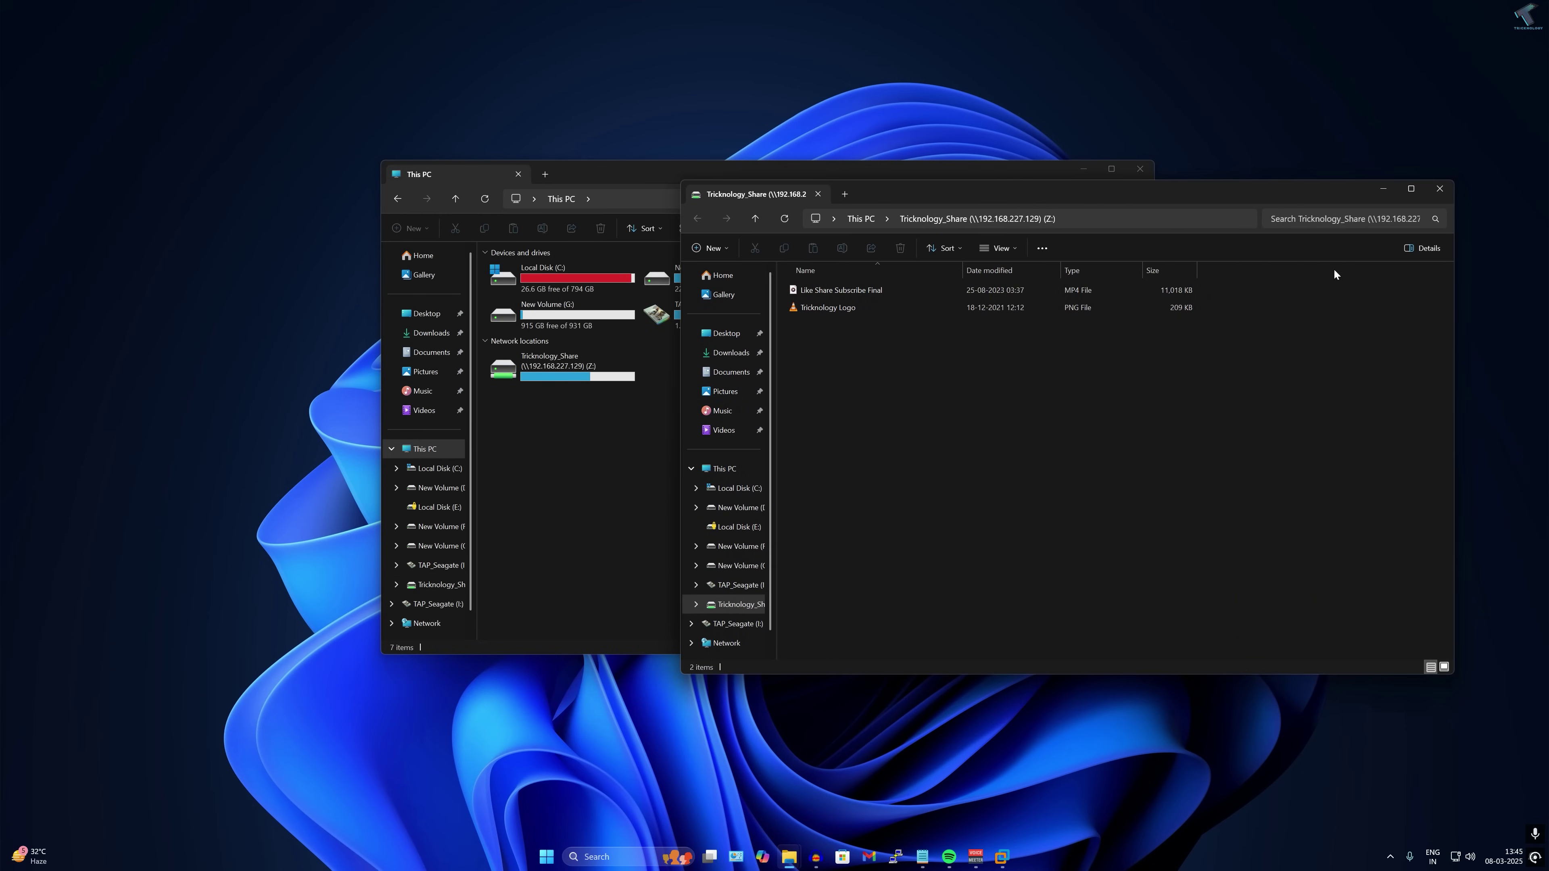
left_click(1440, 188)
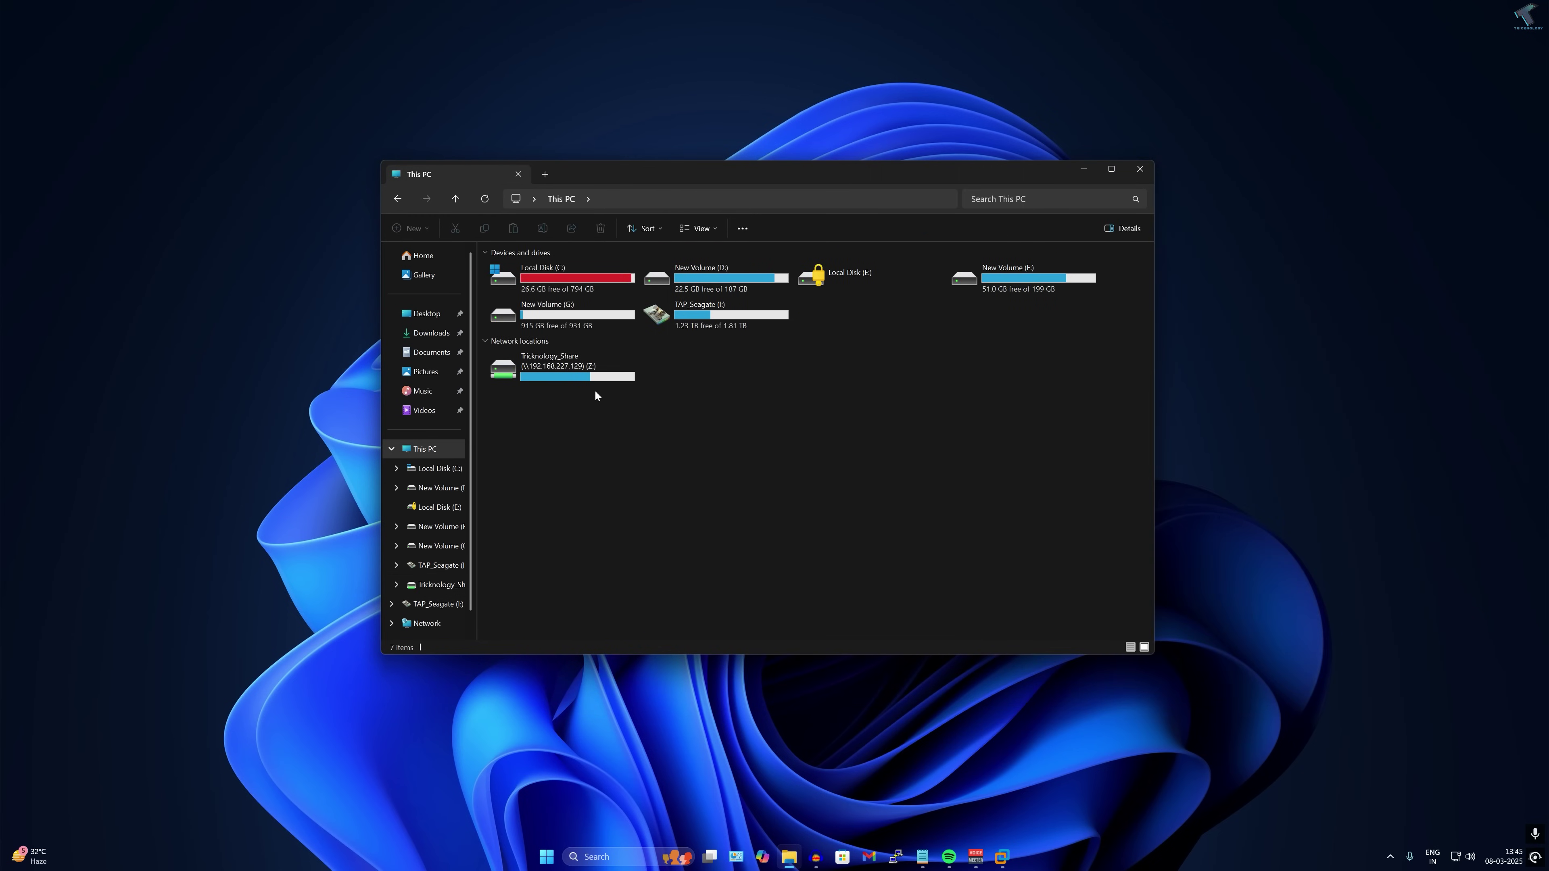
left_click(592, 374)
key("Return")
Try to permanently delete Tricknology Logo from Z: and retry after access is denied.
left_click(549, 288)
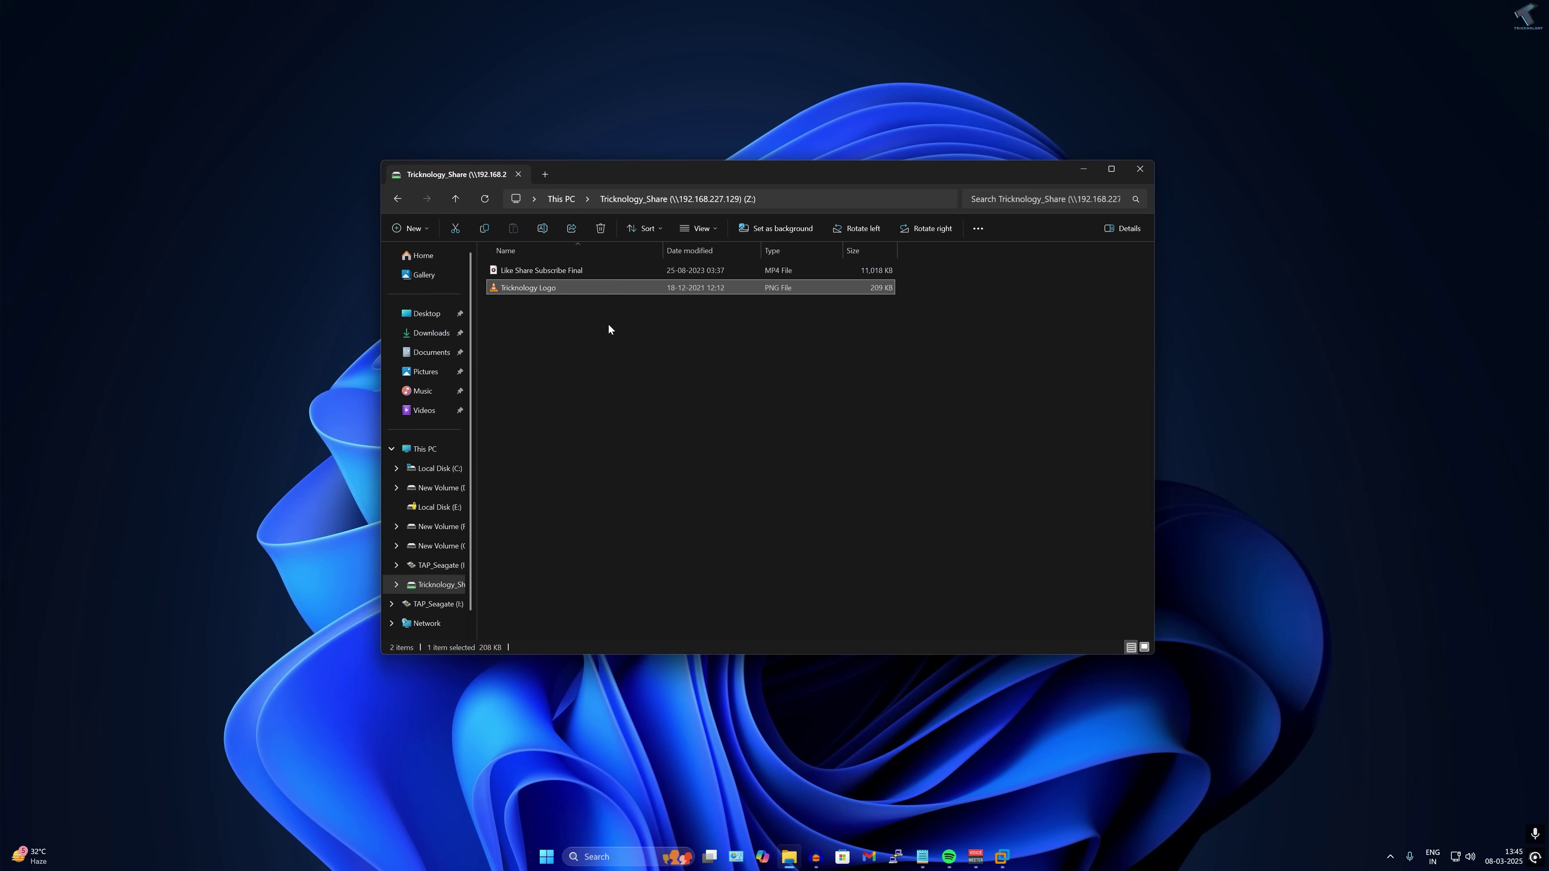
key("Delete")
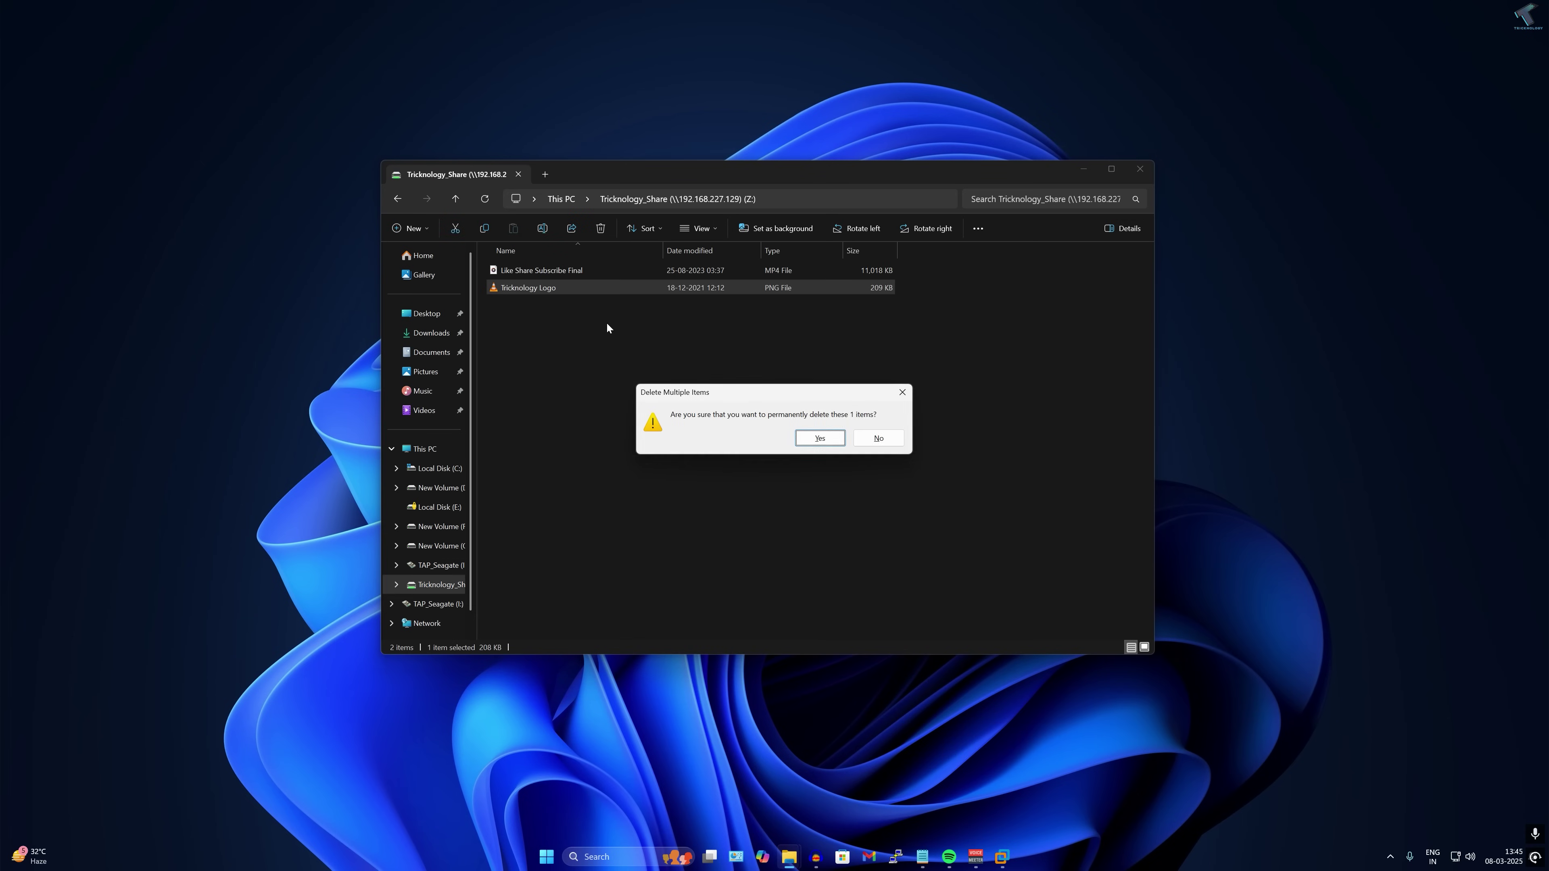
left_click(829, 437)
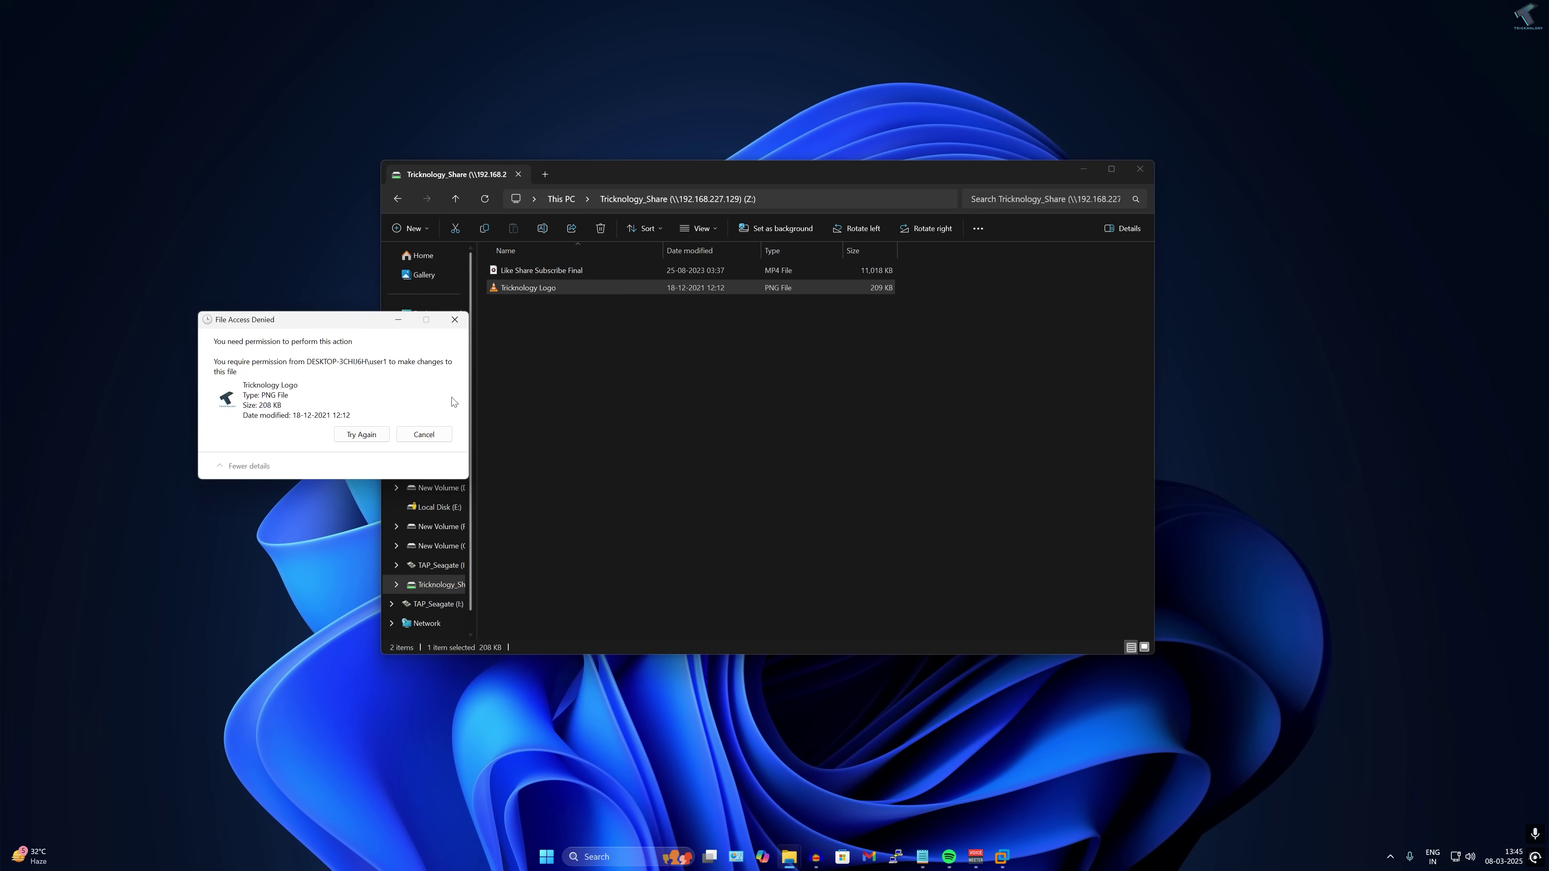
left_click_drag(317, 319, 252, 269)
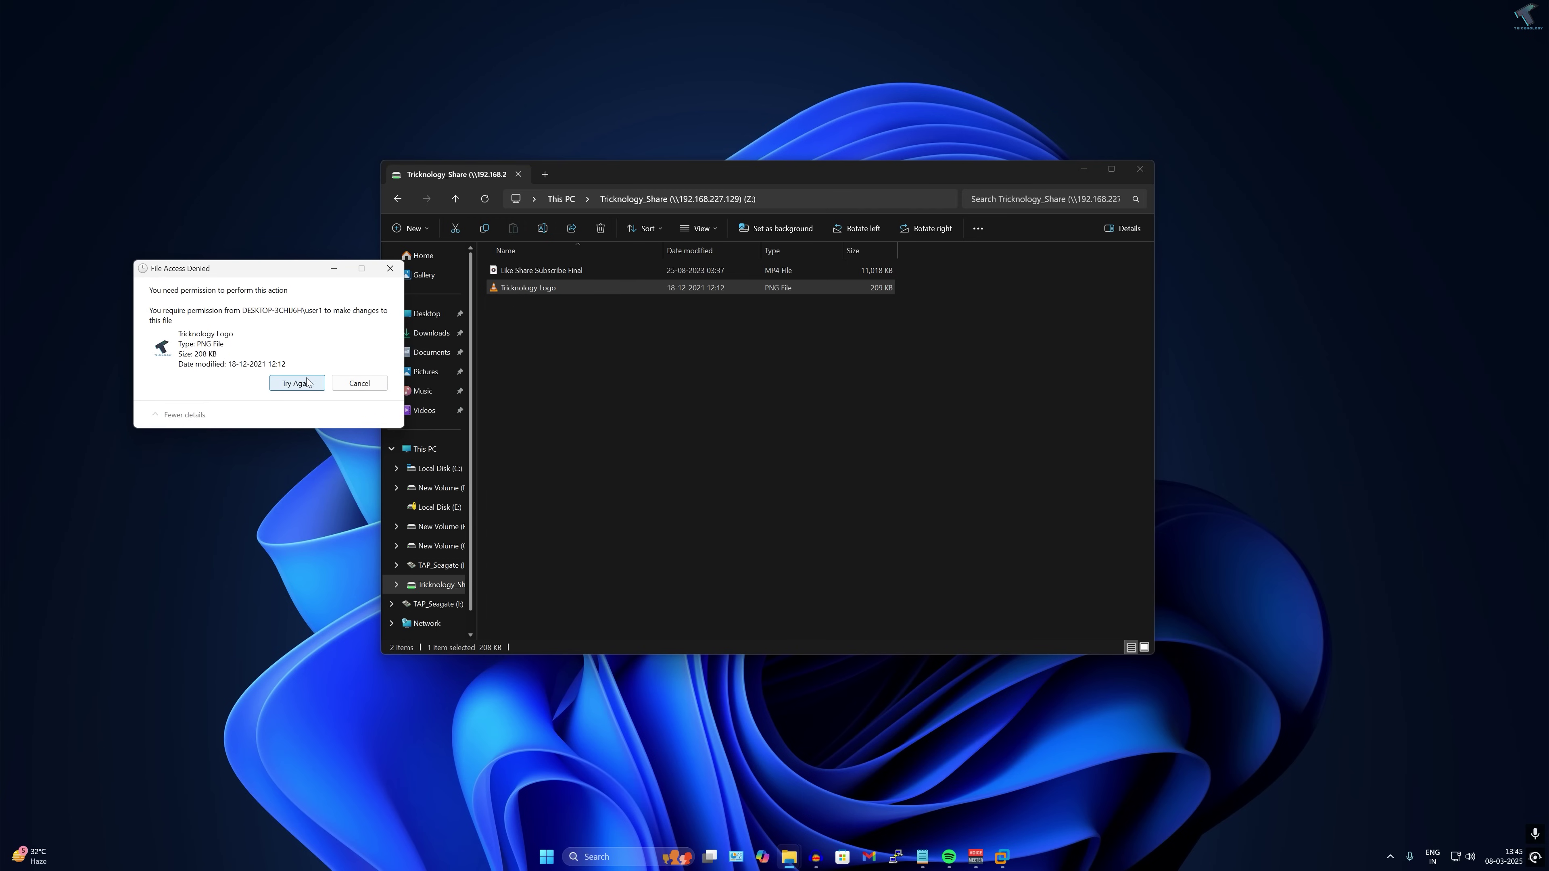
left_click(314, 386)
Cancel the denied interrupted actions, leaving both files on Z:.
left_click(528, 266)
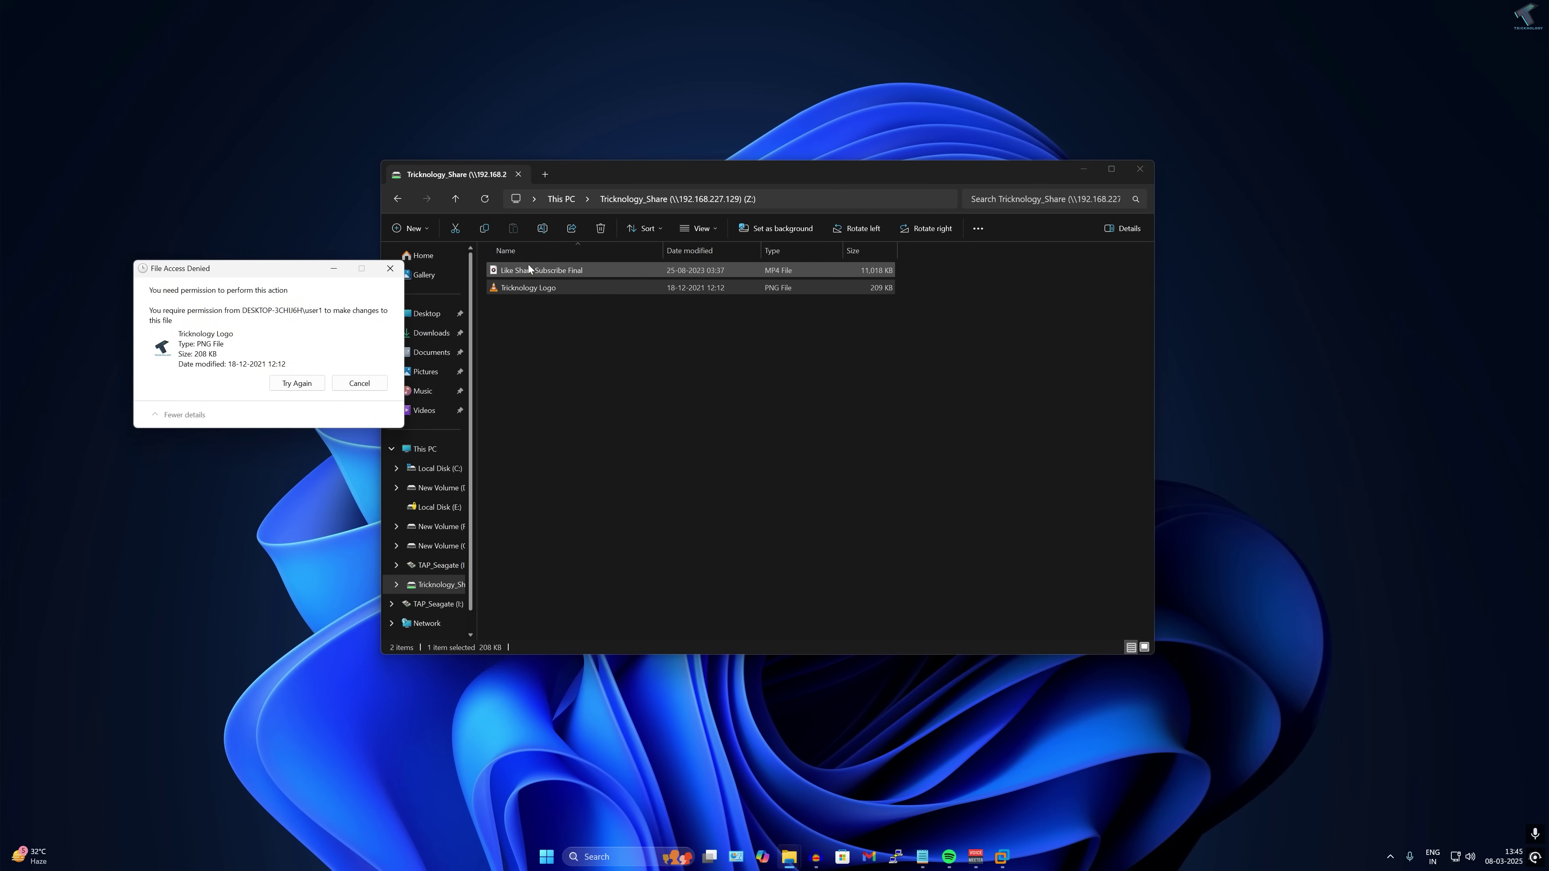
left_click(617, 375)
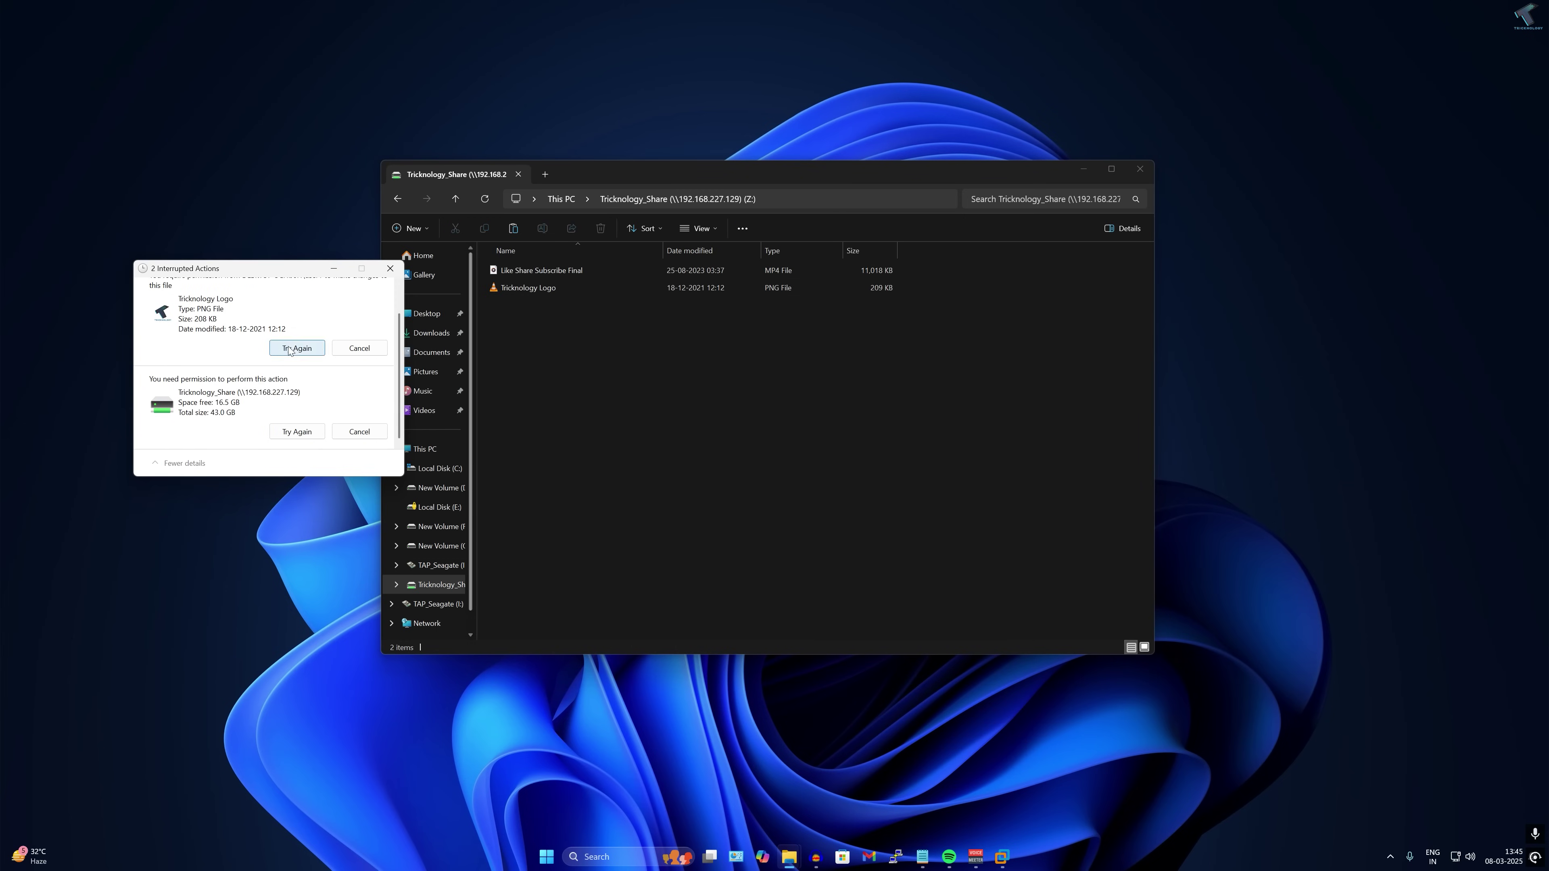
left_click(289, 435)
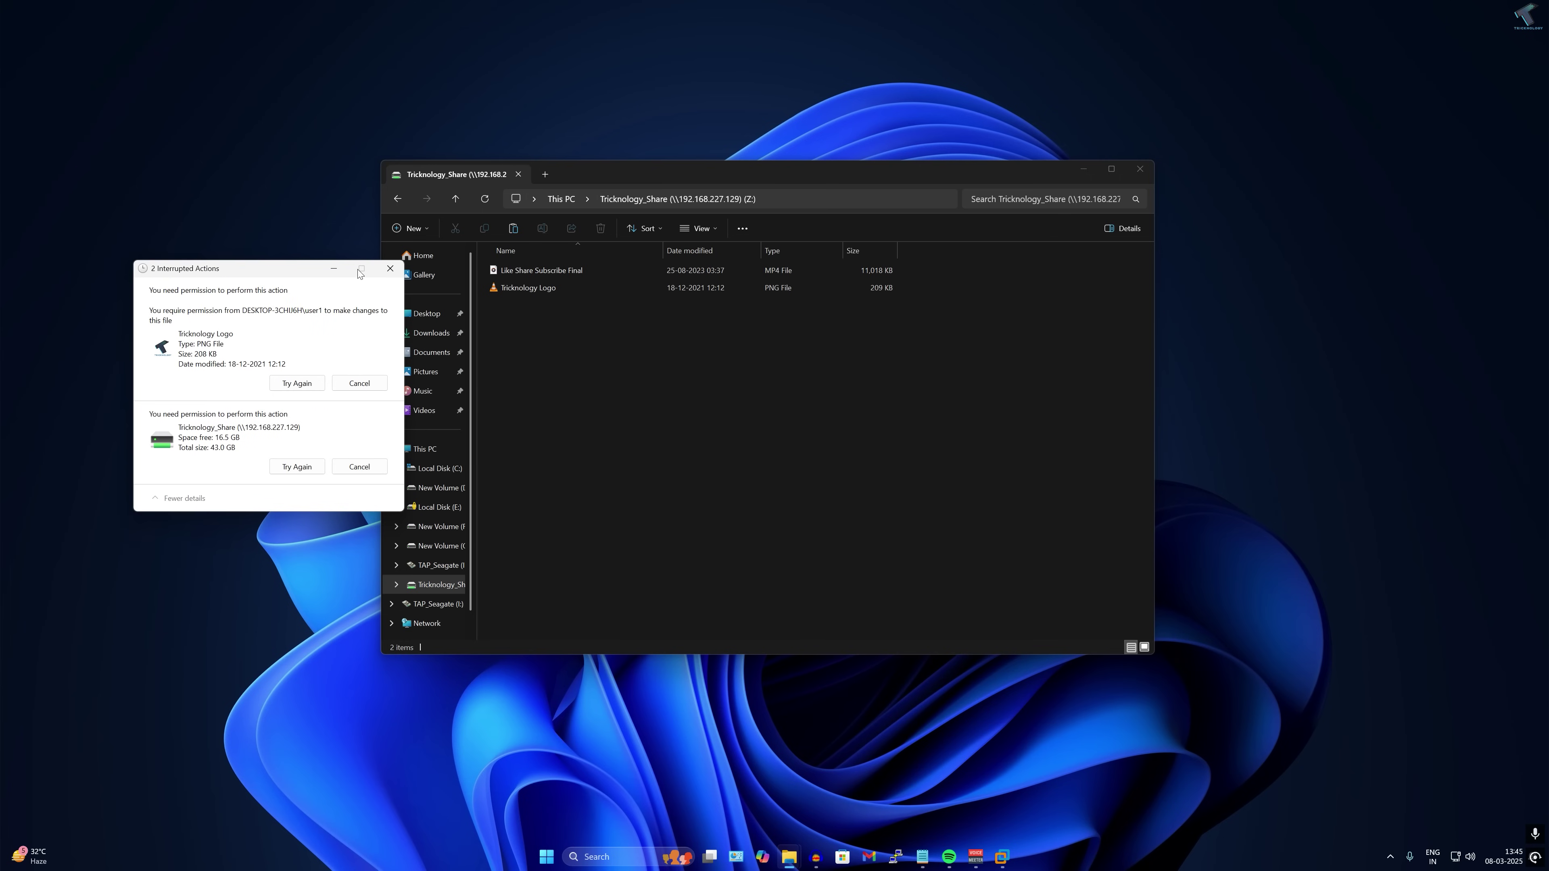
key("Escape")
left_click(619, 287)
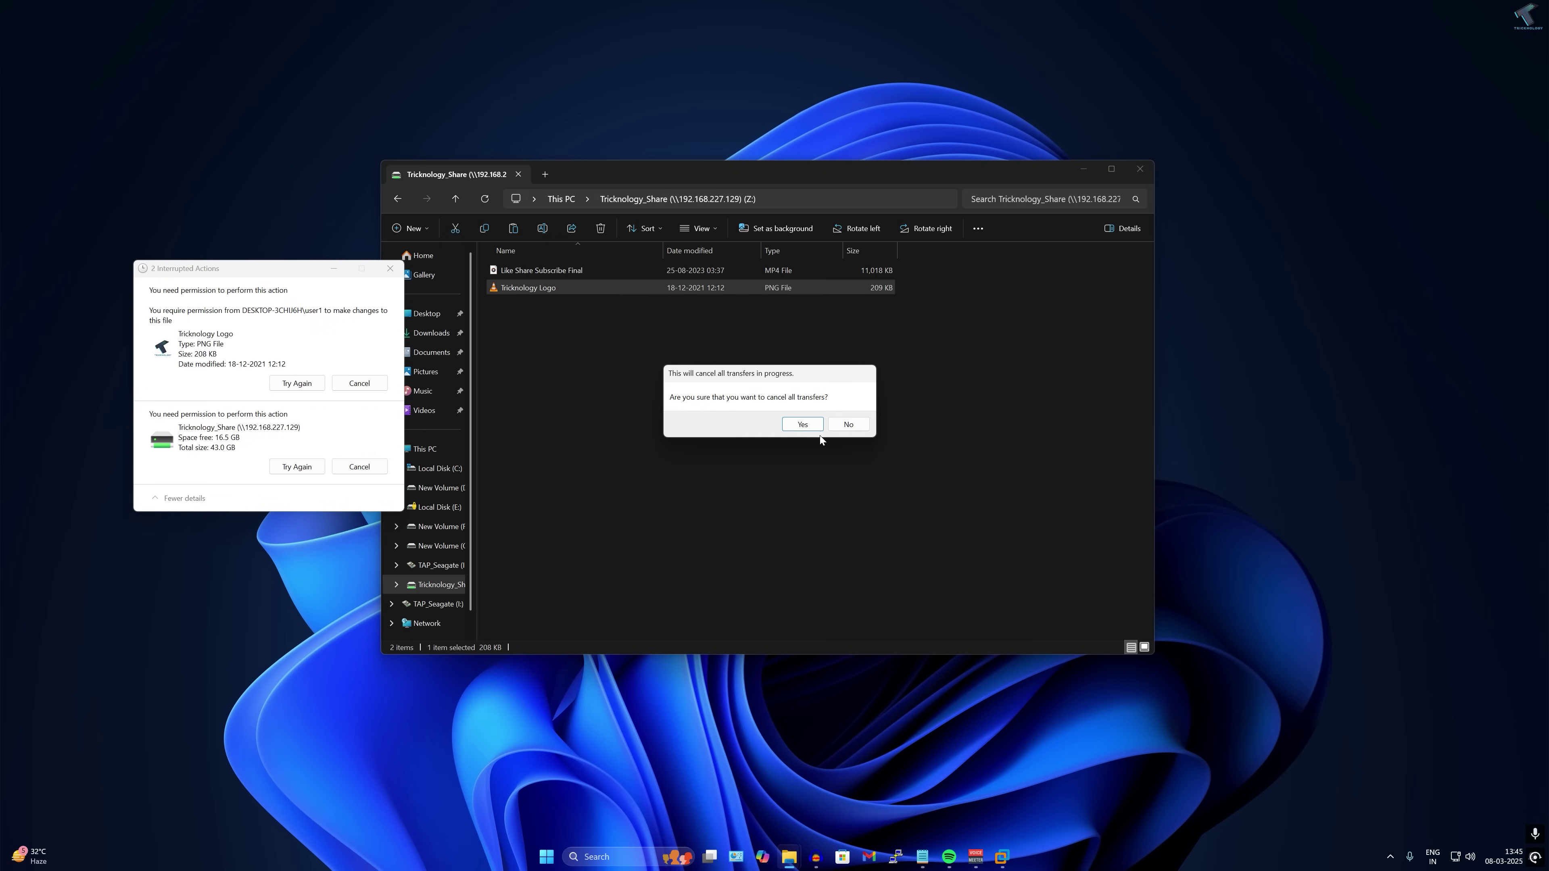
left_click(851, 426)
left_click(390, 268)
left_click(799, 427)
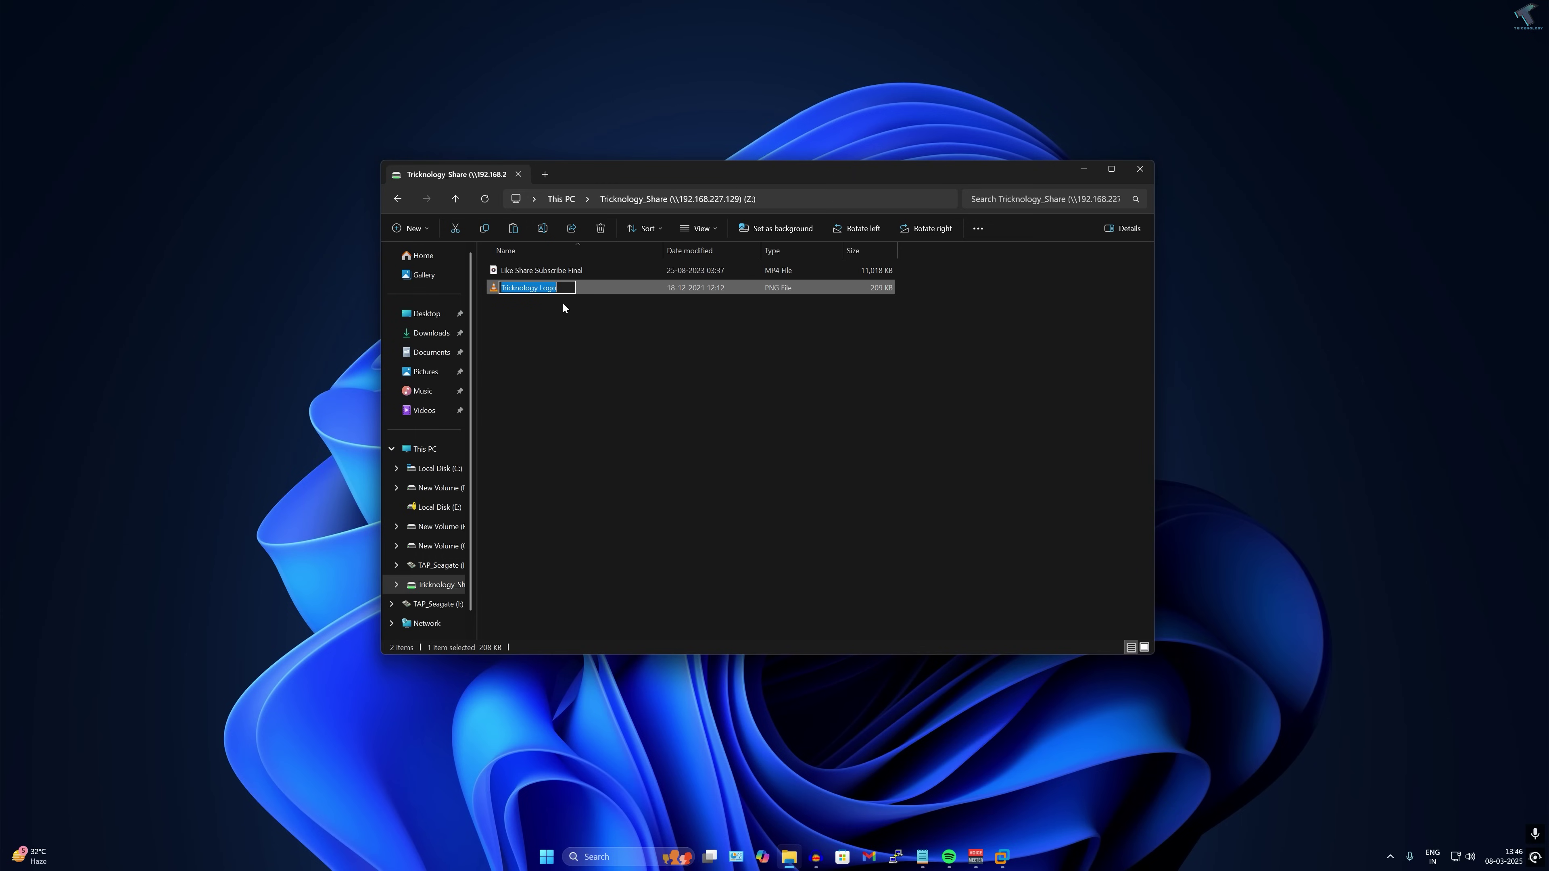
View and close the Tricknology Logo image in Z:, then clear the file selection.
double_click(581, 291)
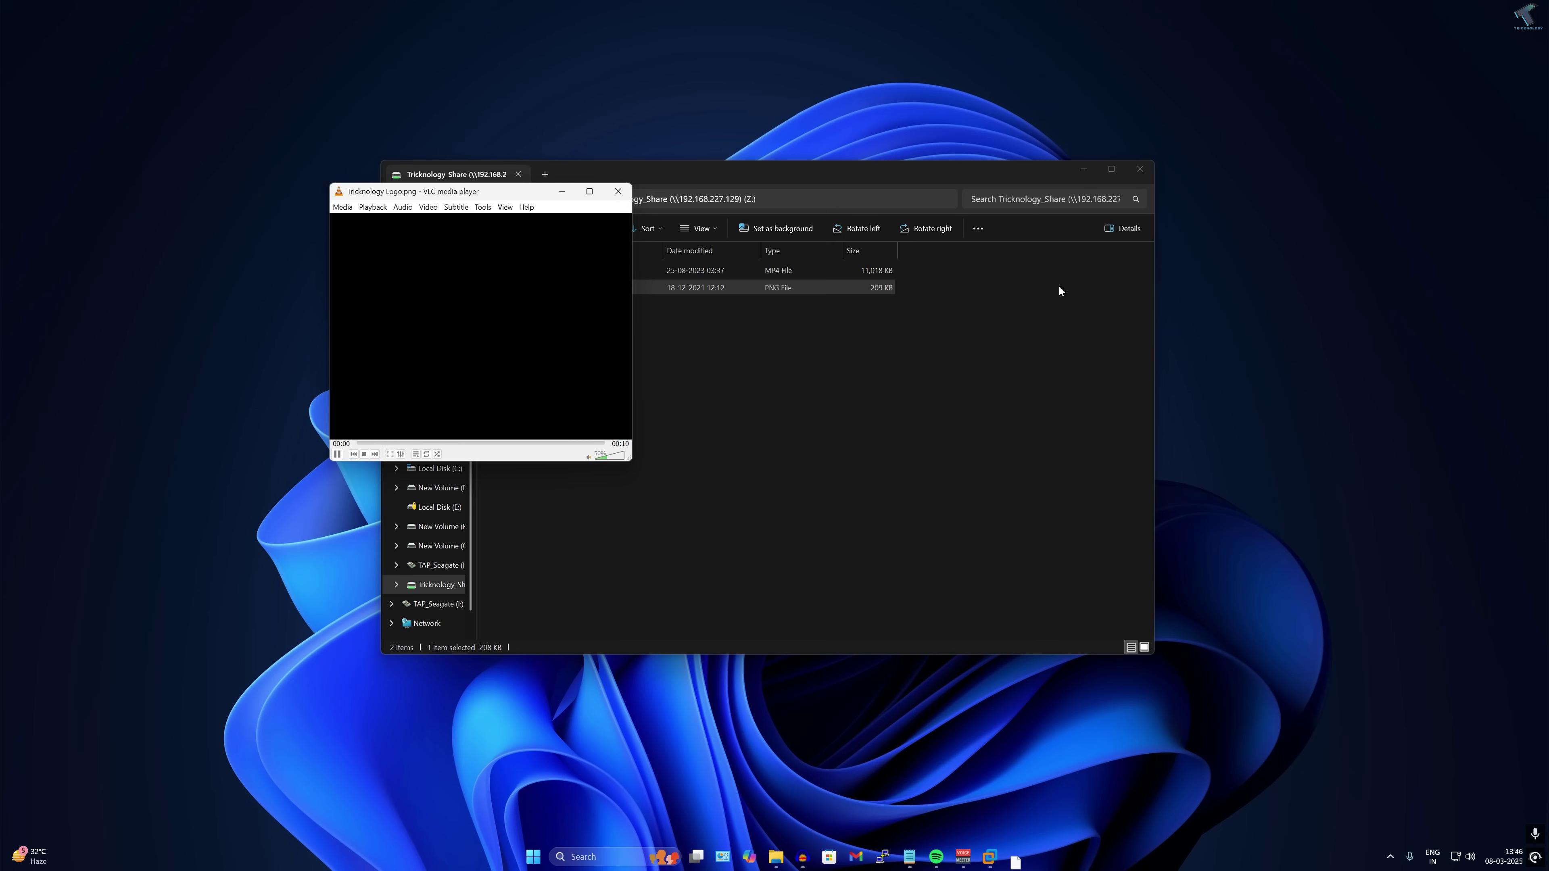
left_click(621, 190)
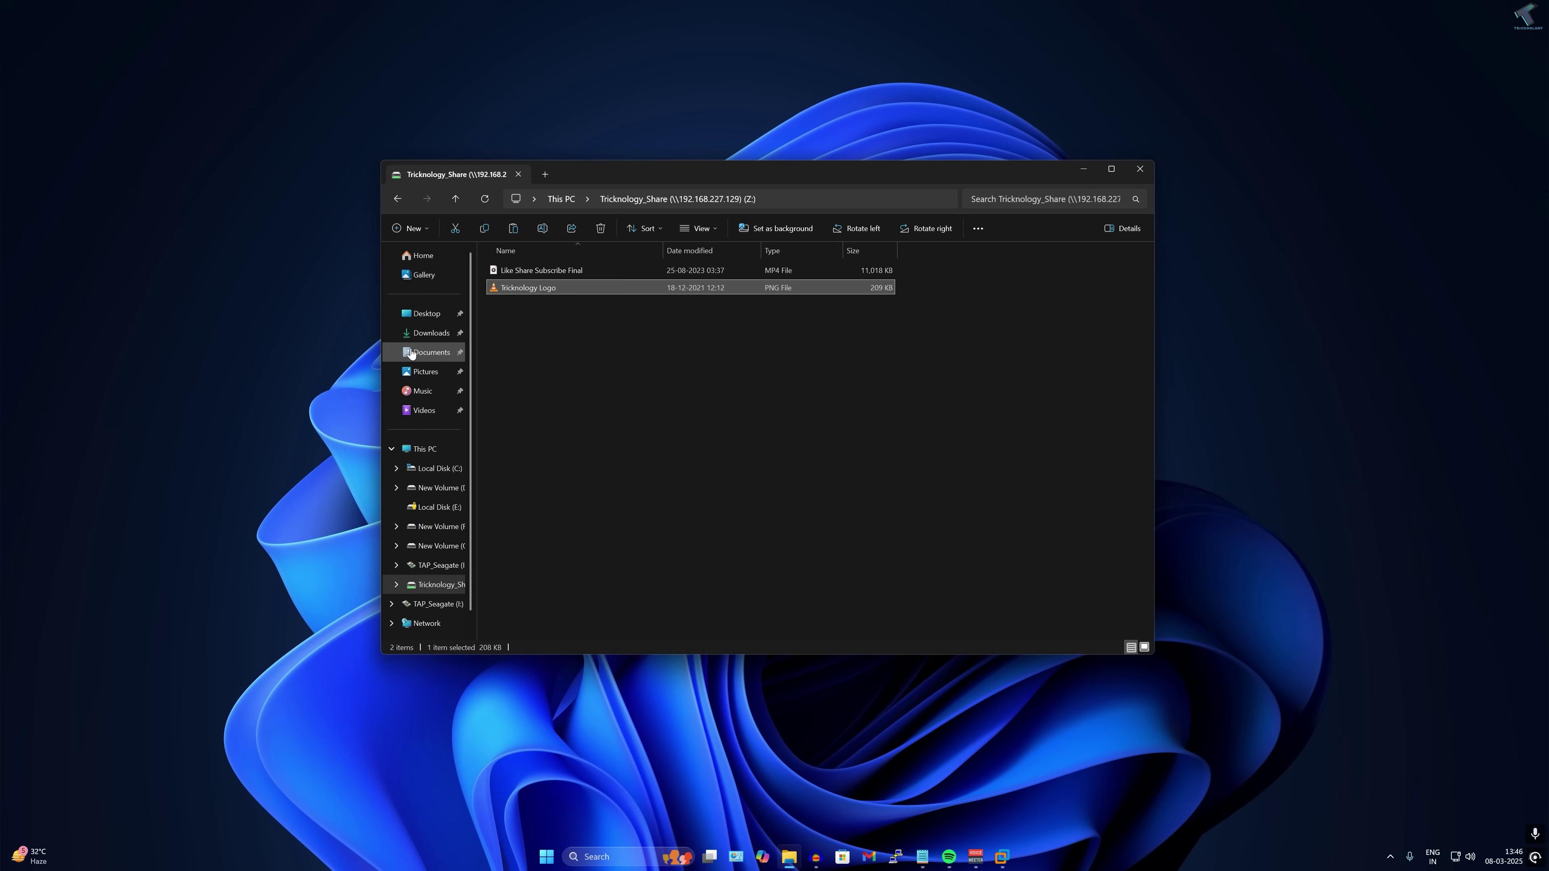
right_click(413, 375)
left_click(468, 394)
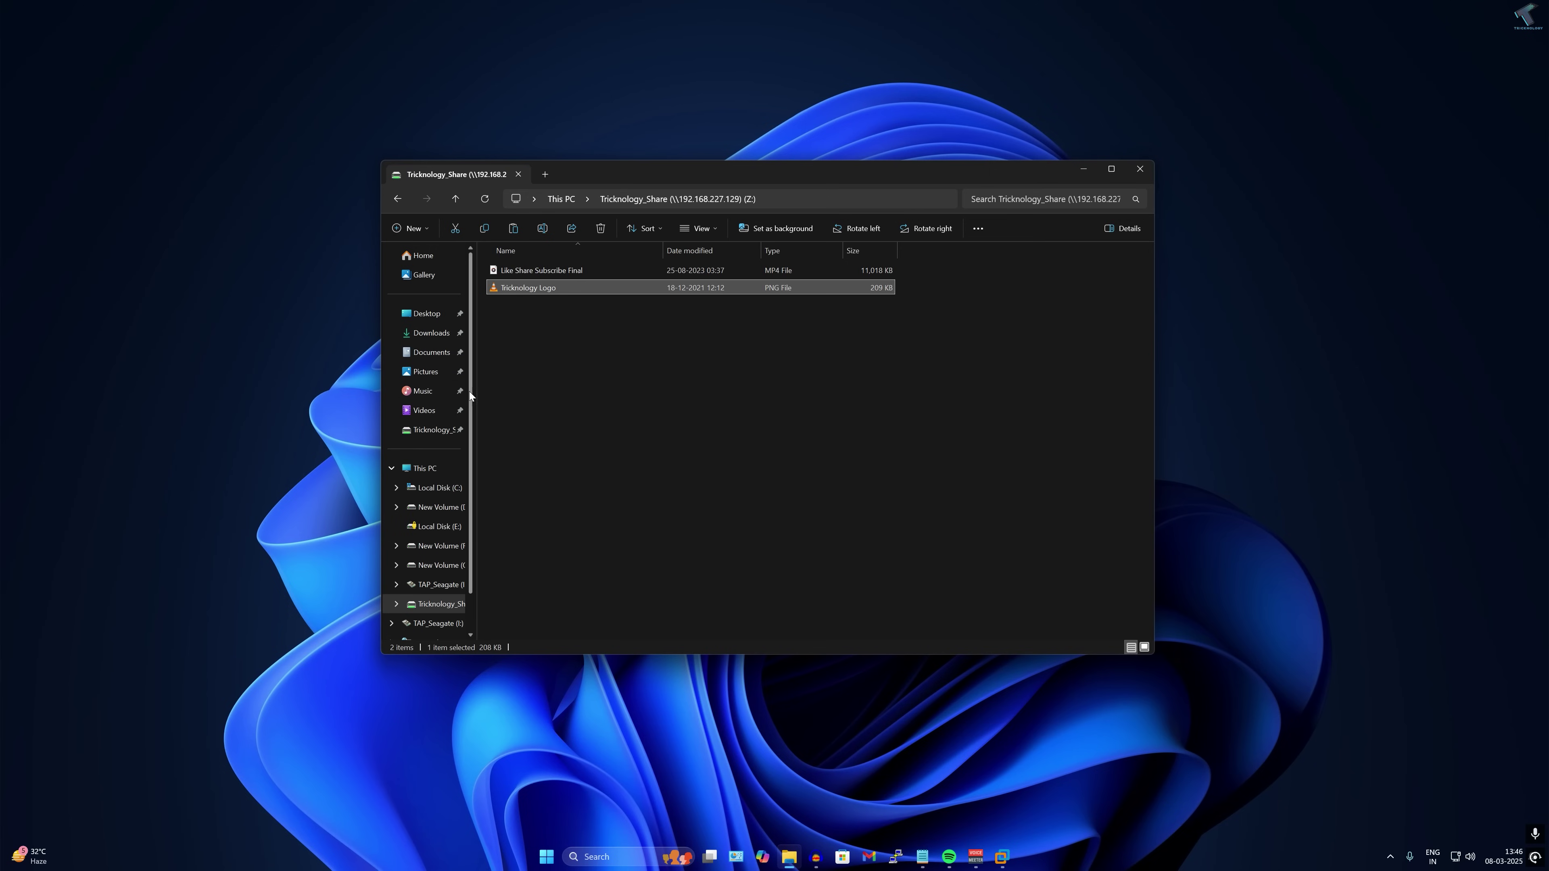
left_click(641, 416)
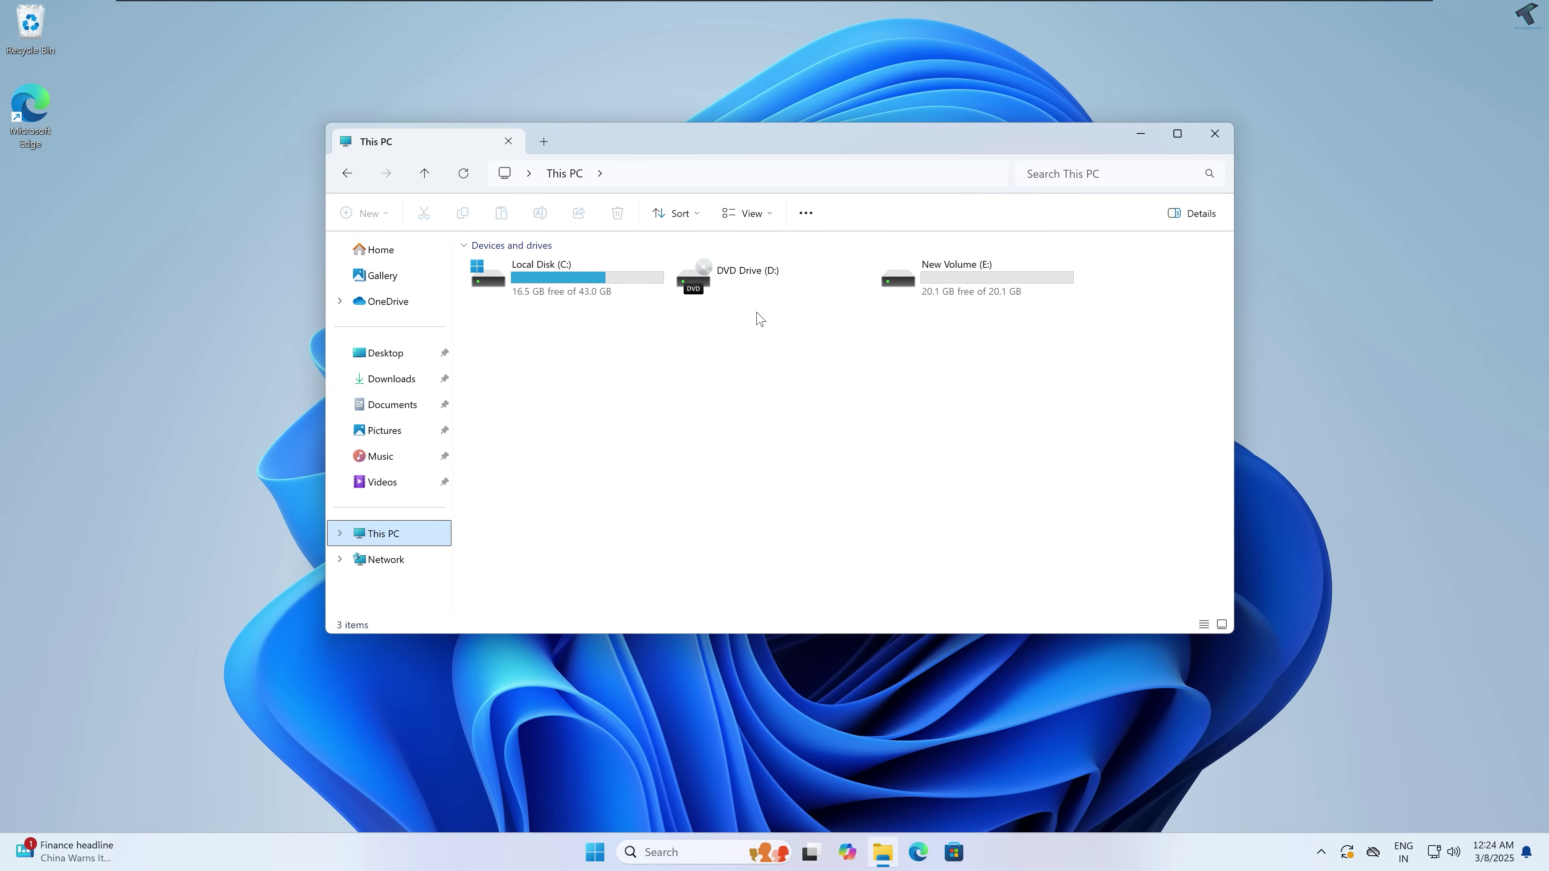
Create a new folder named 'hide' on Local Disk (C:).
double_click(606, 292)
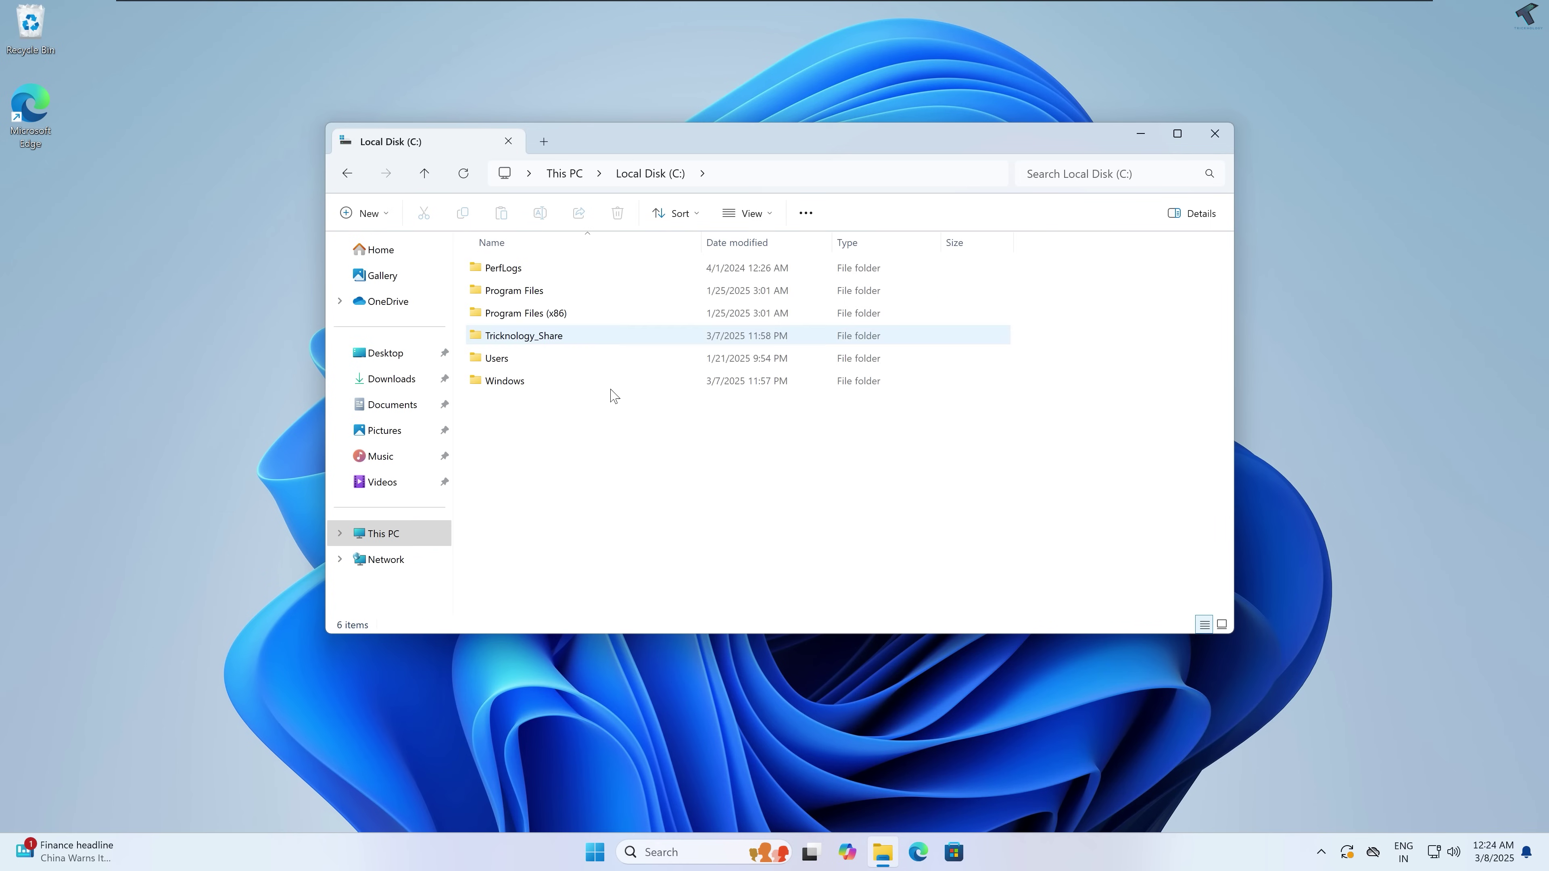
right_click(556, 412)
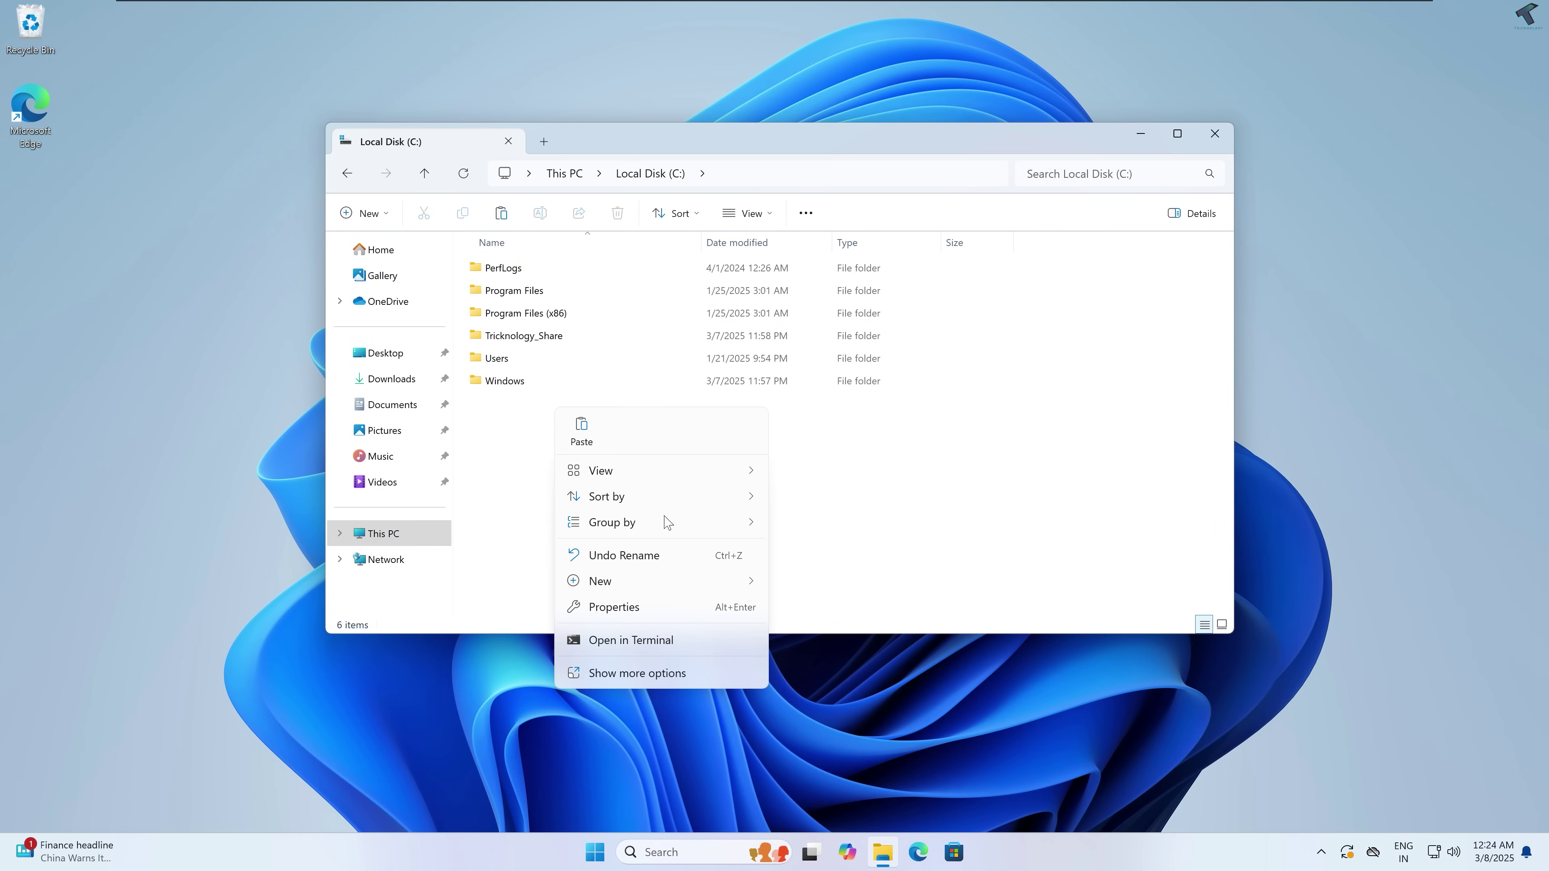
mouse_move(681, 582)
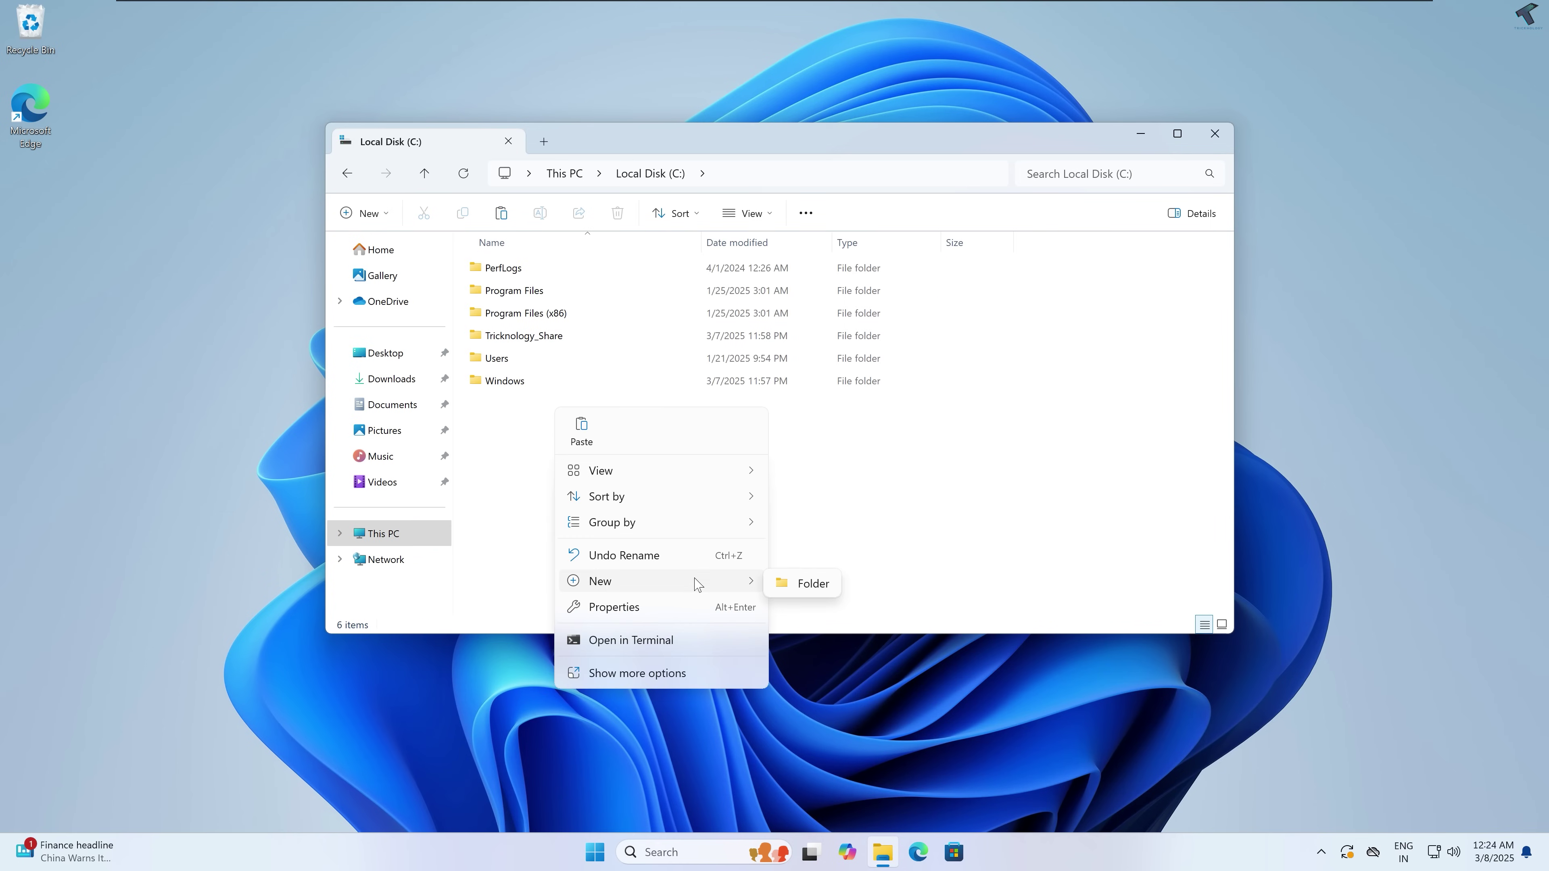
left_click(796, 585)
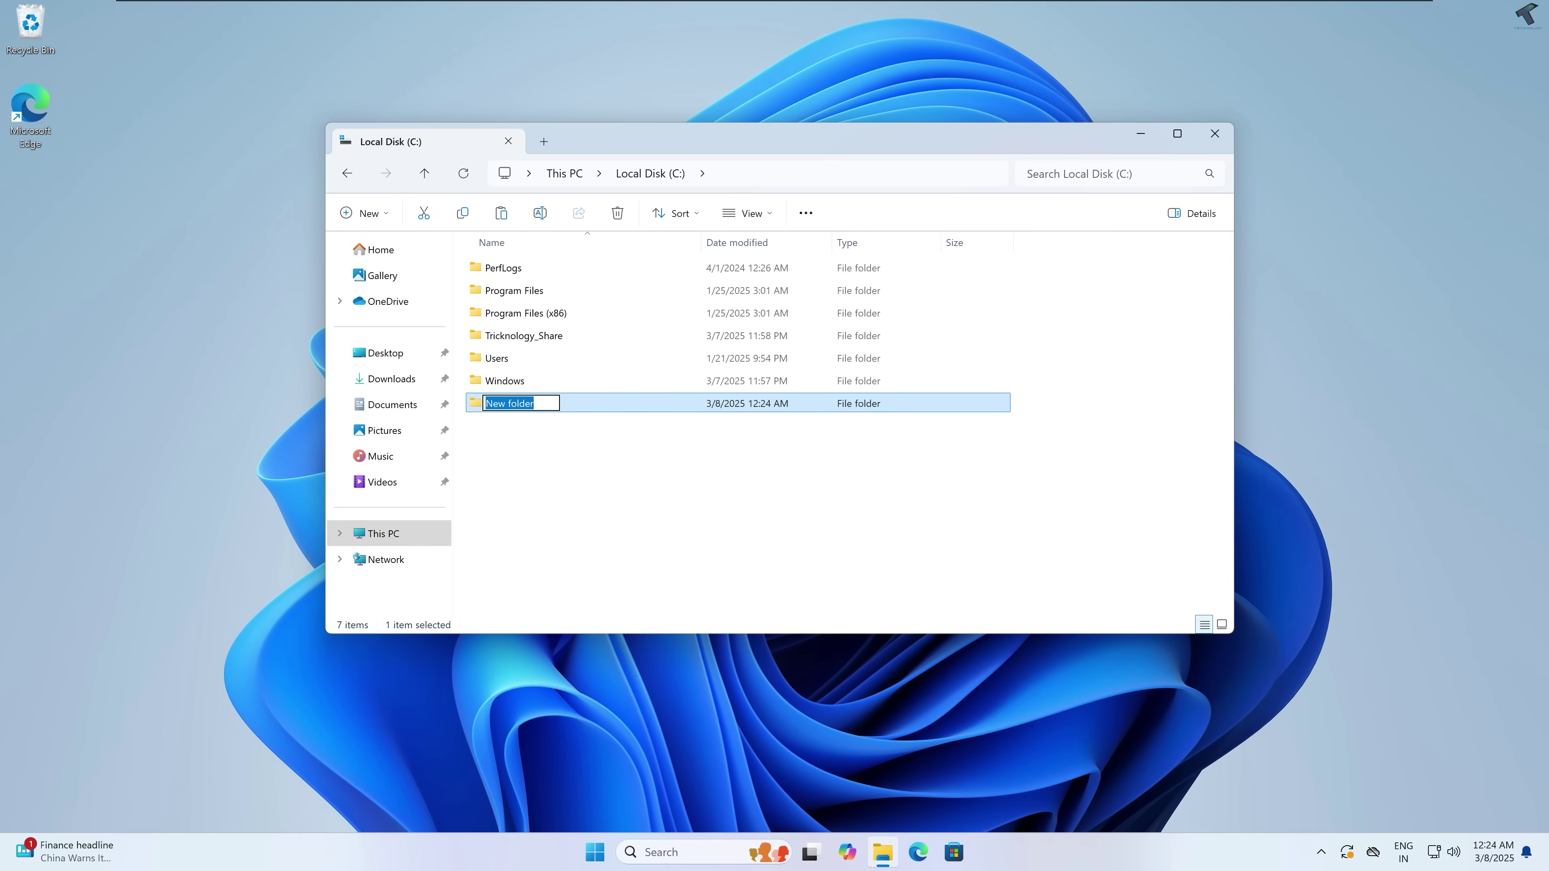
type("h")
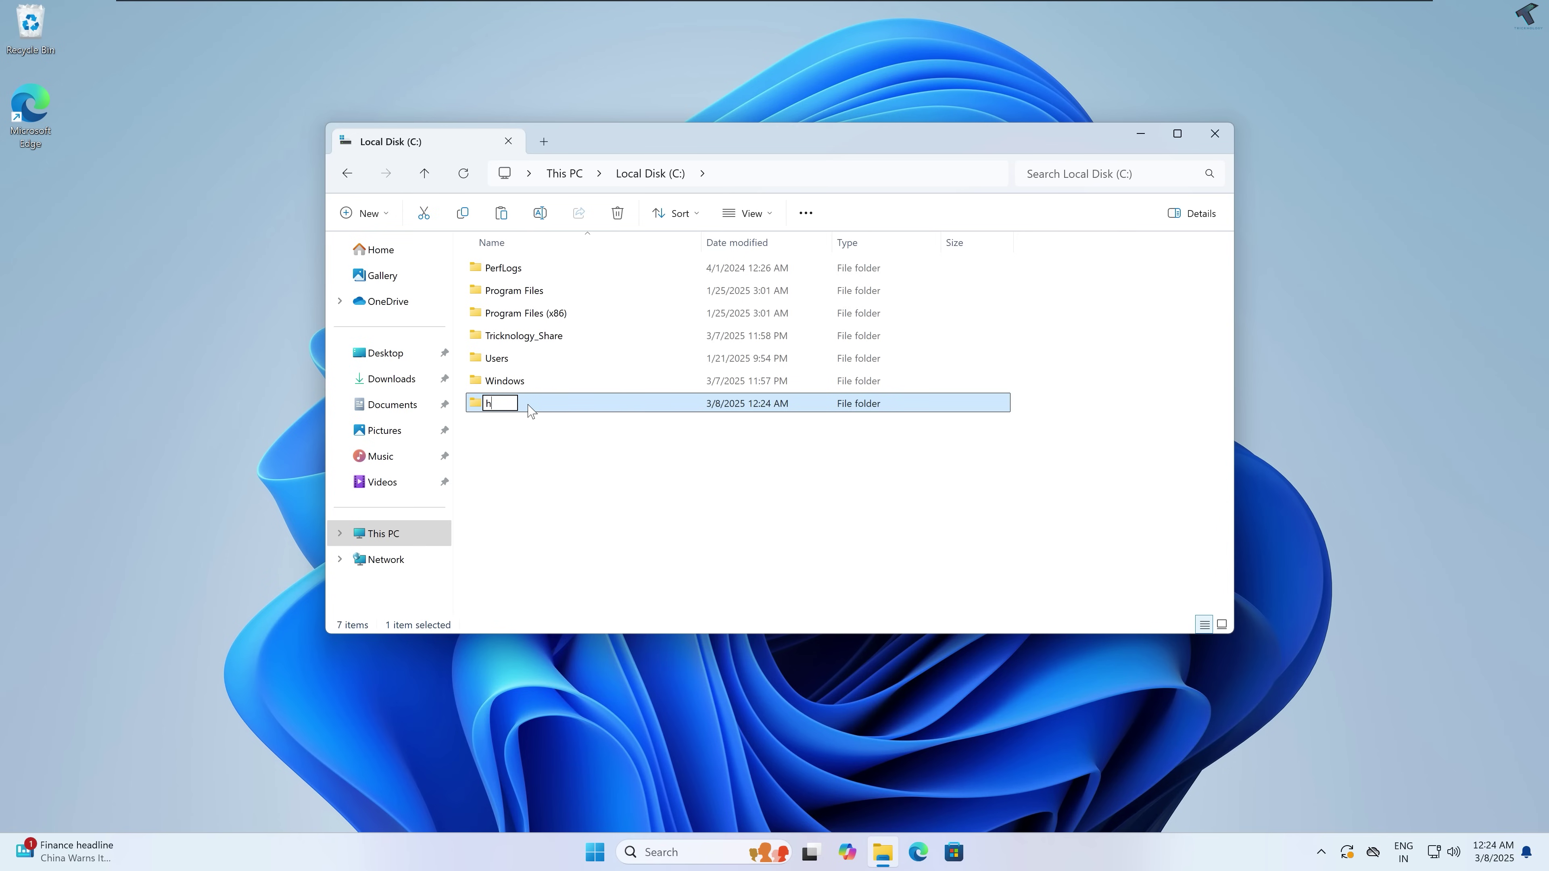
type("ide")
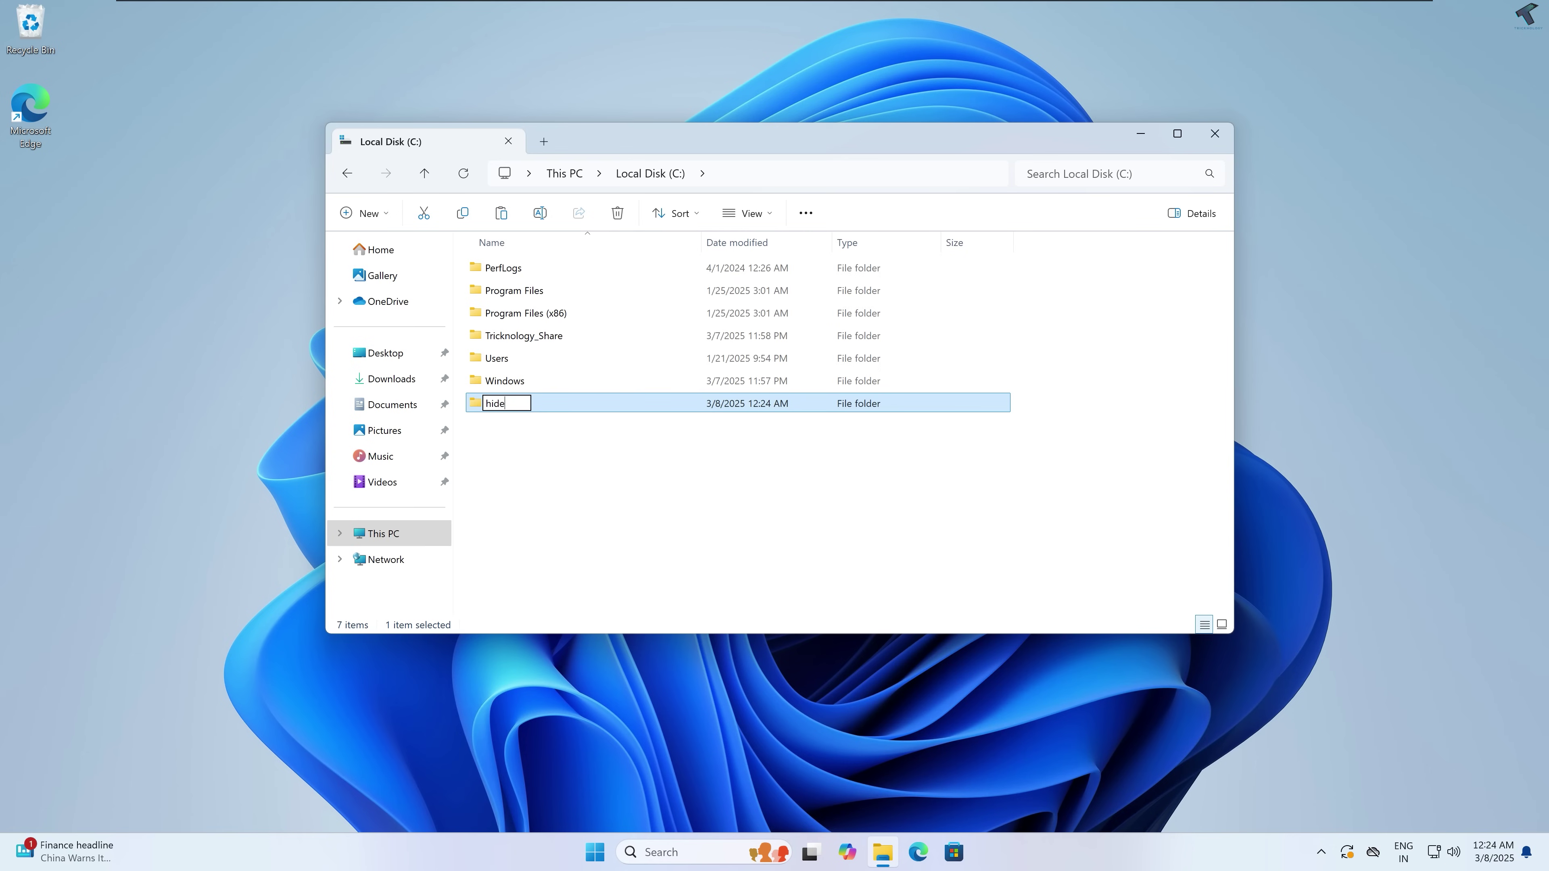
left_click(541, 432)
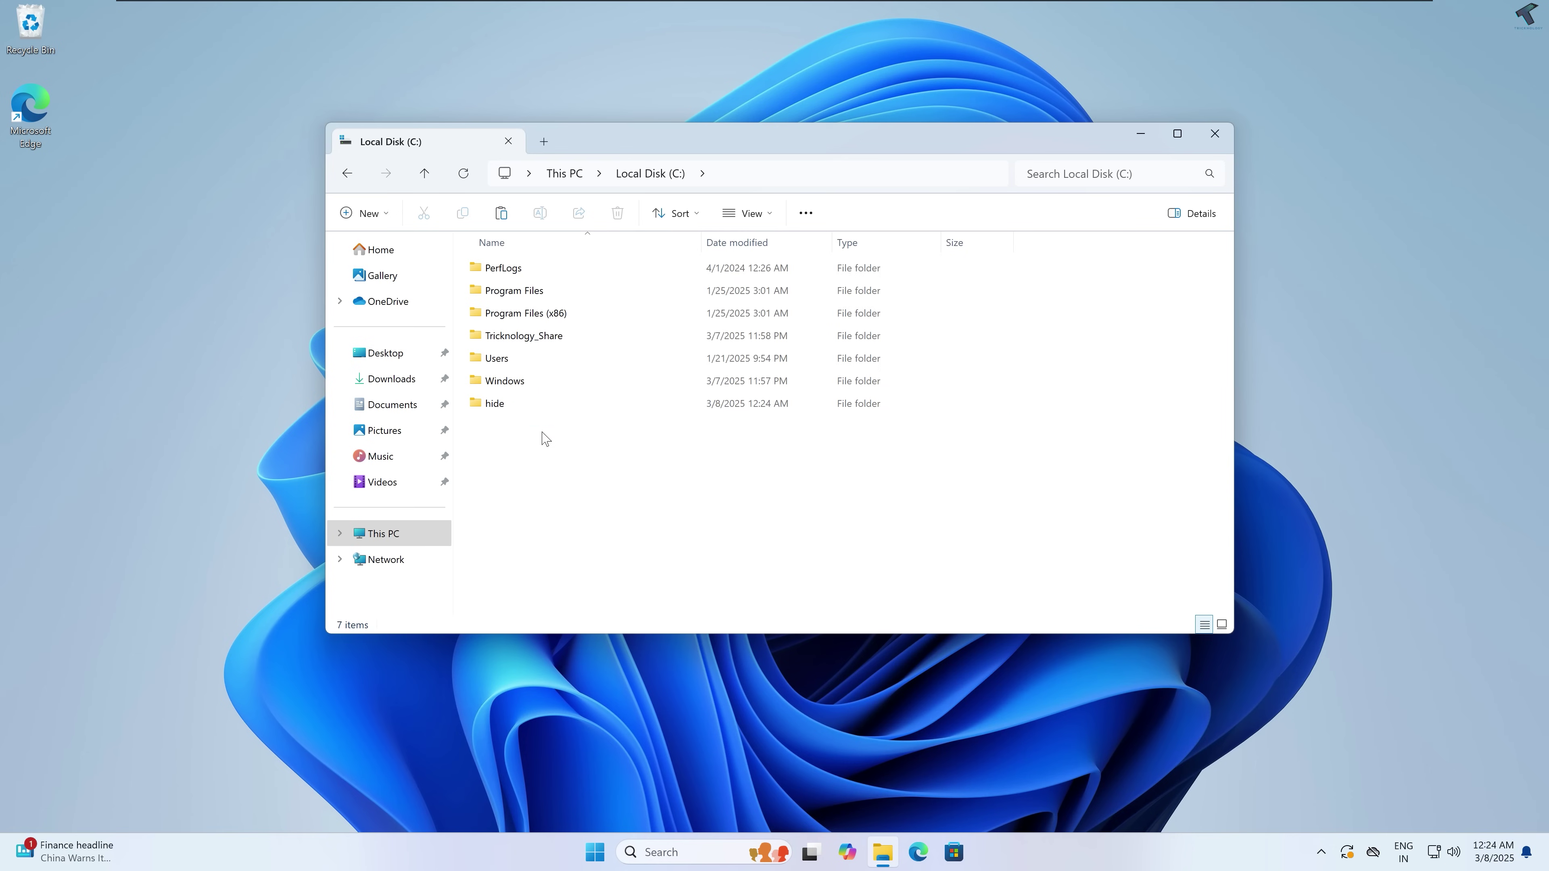
Open the Properties dialog of the hide folder.
left_click(490, 407)
right_click(490, 407)
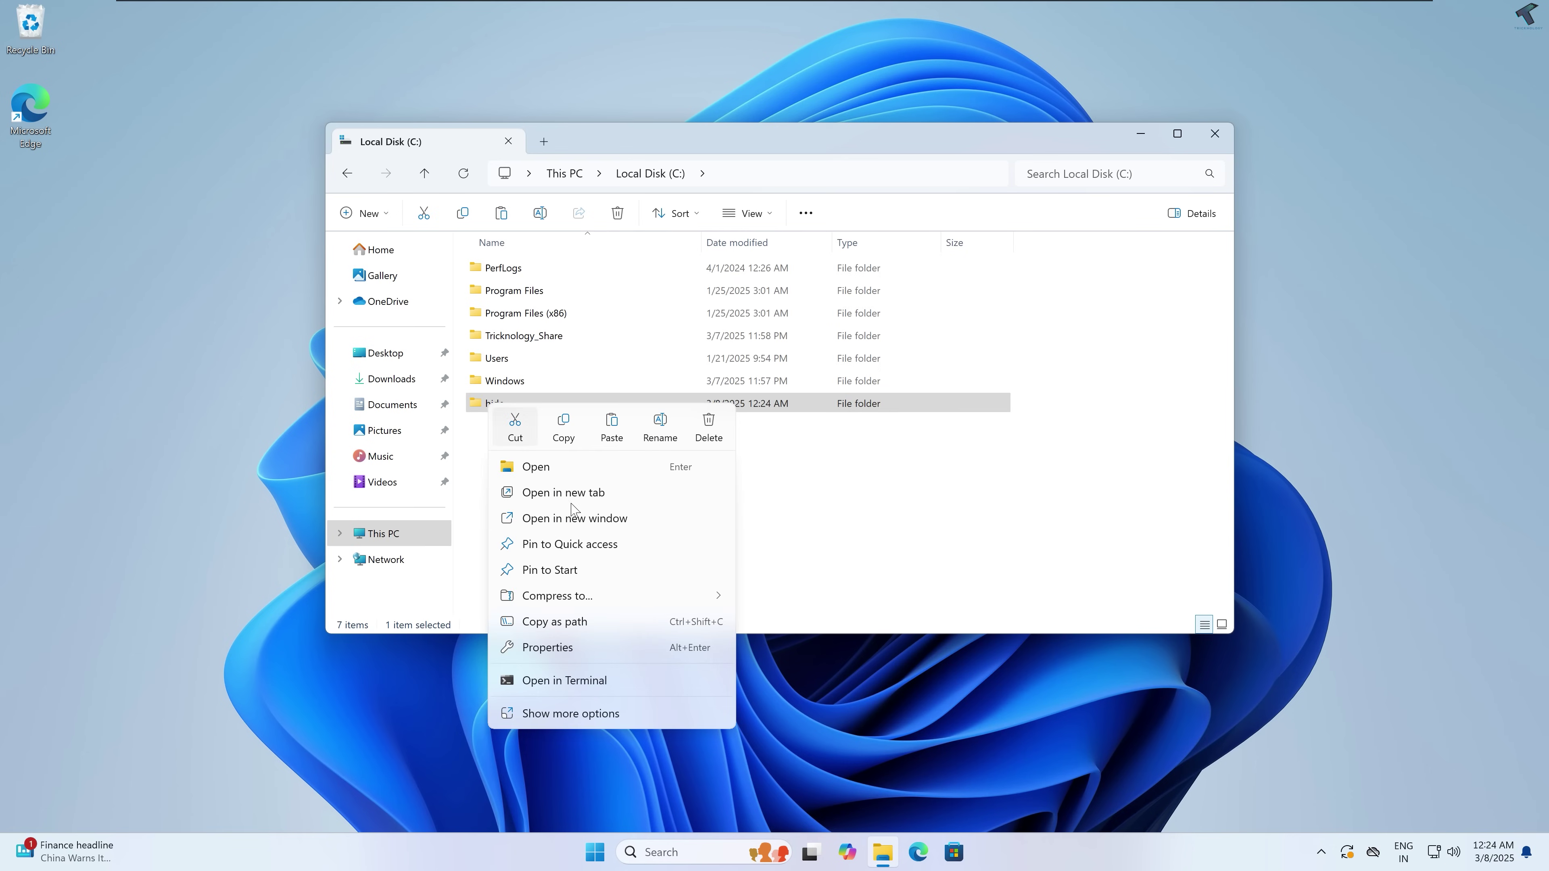
left_click(552, 646)
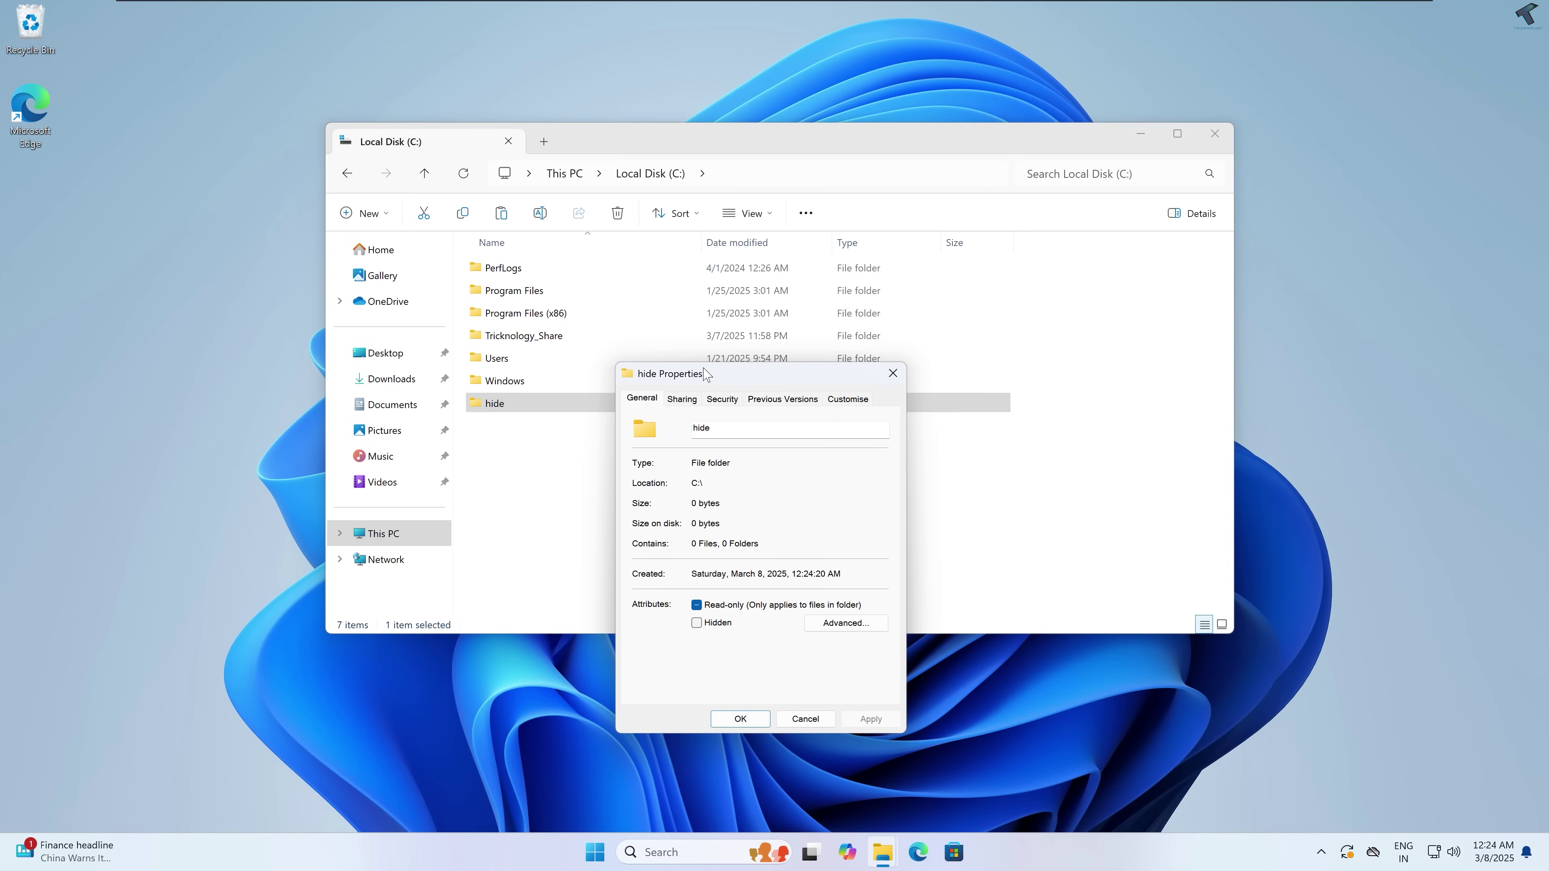
Enable Advanced Sharing for hide with share name hide$ and open its share Permissions.
left_click_drag(705, 373, 707, 305)
left_click(687, 333)
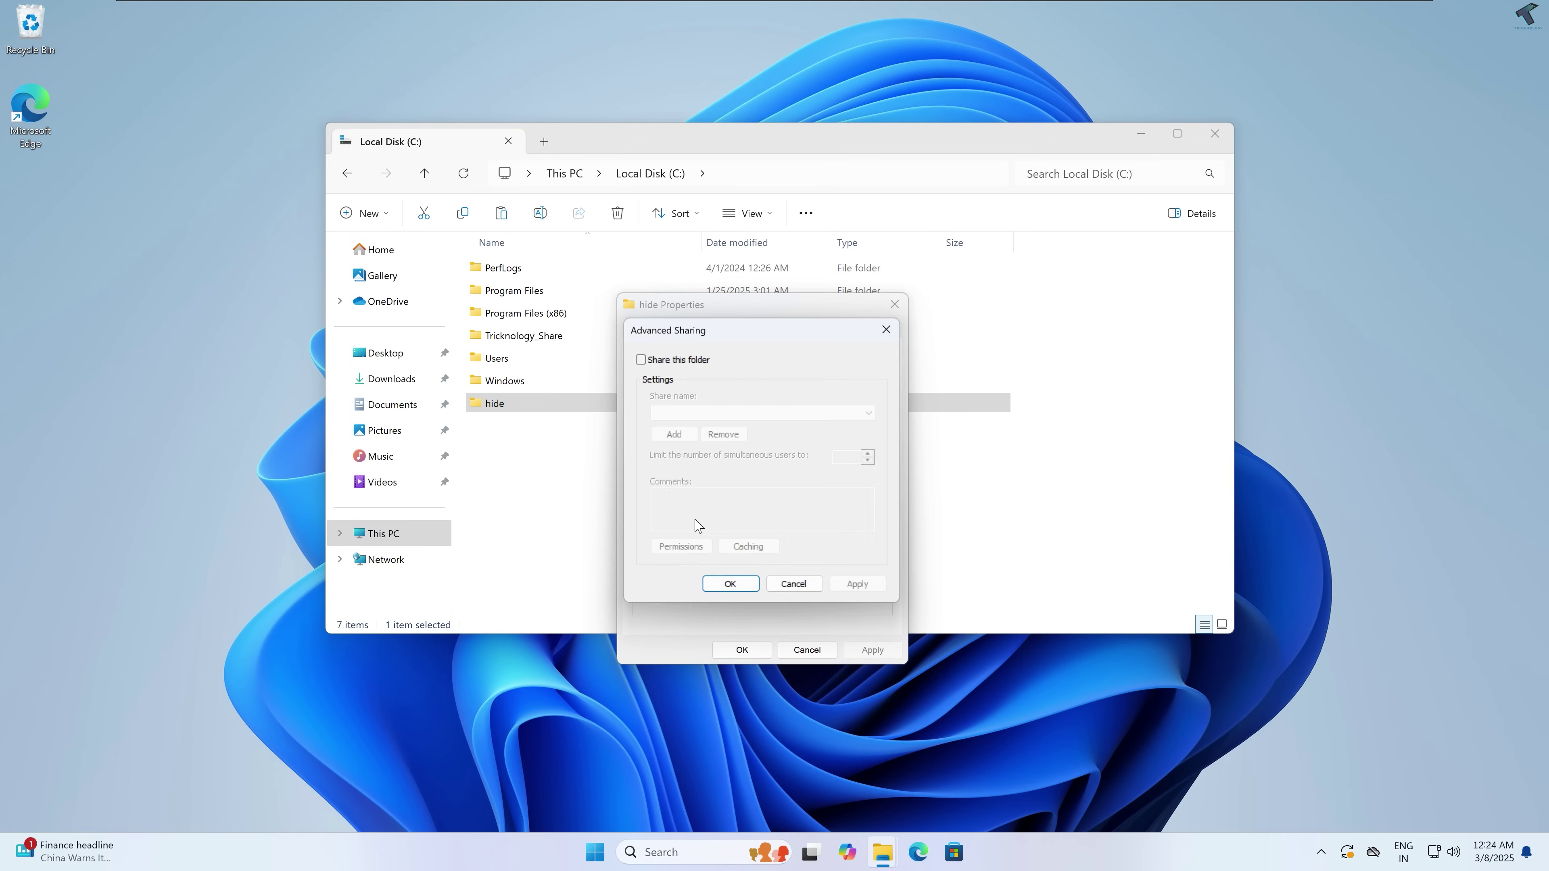
left_click(641, 360)
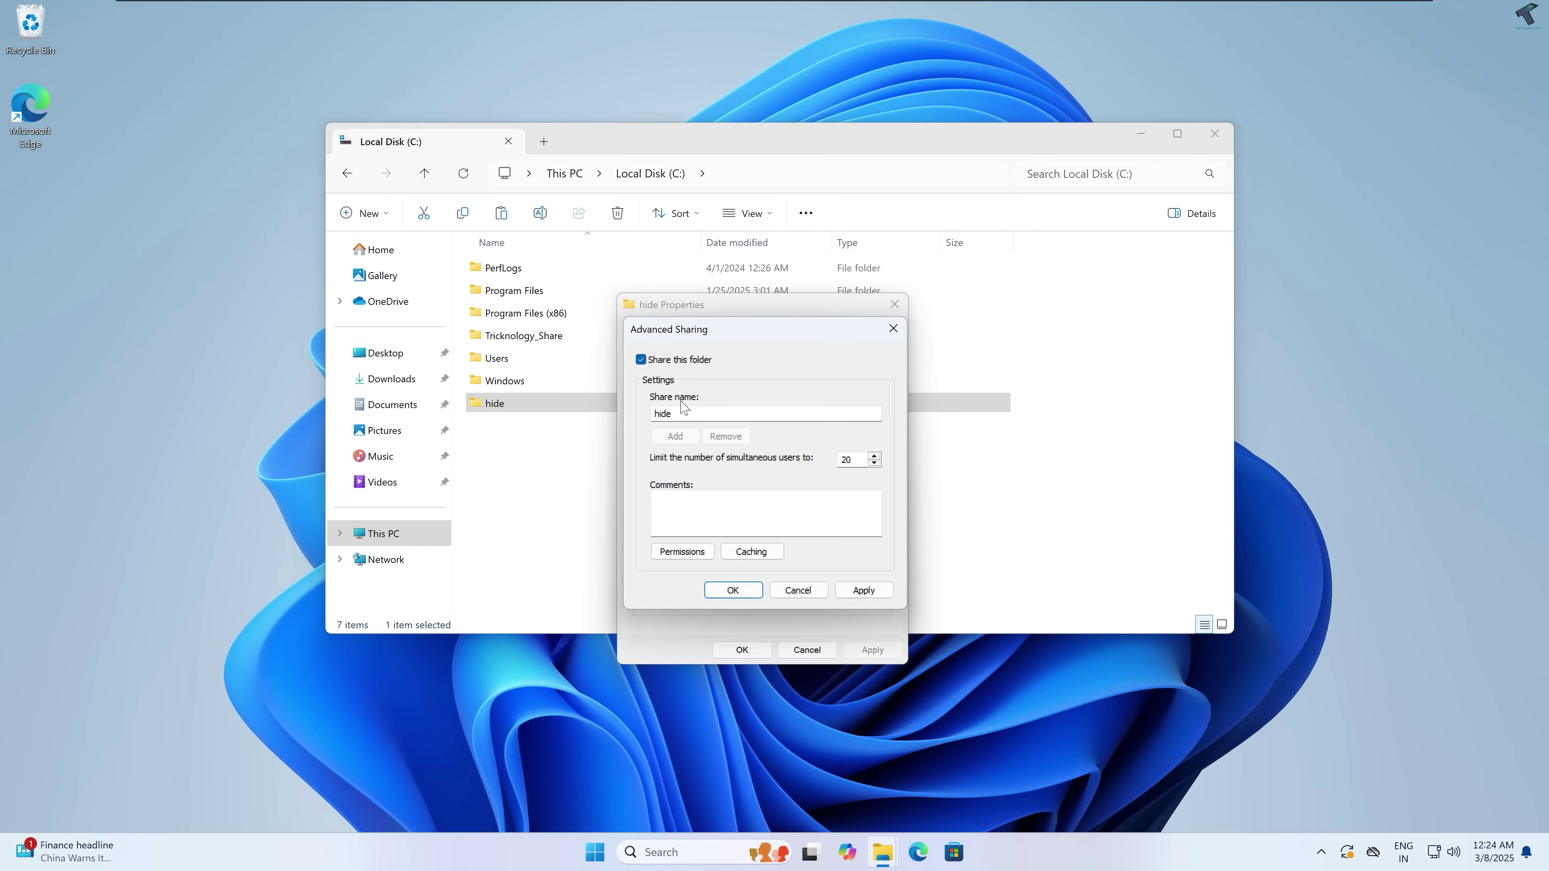
left_click(664, 415)
double_click(663, 414)
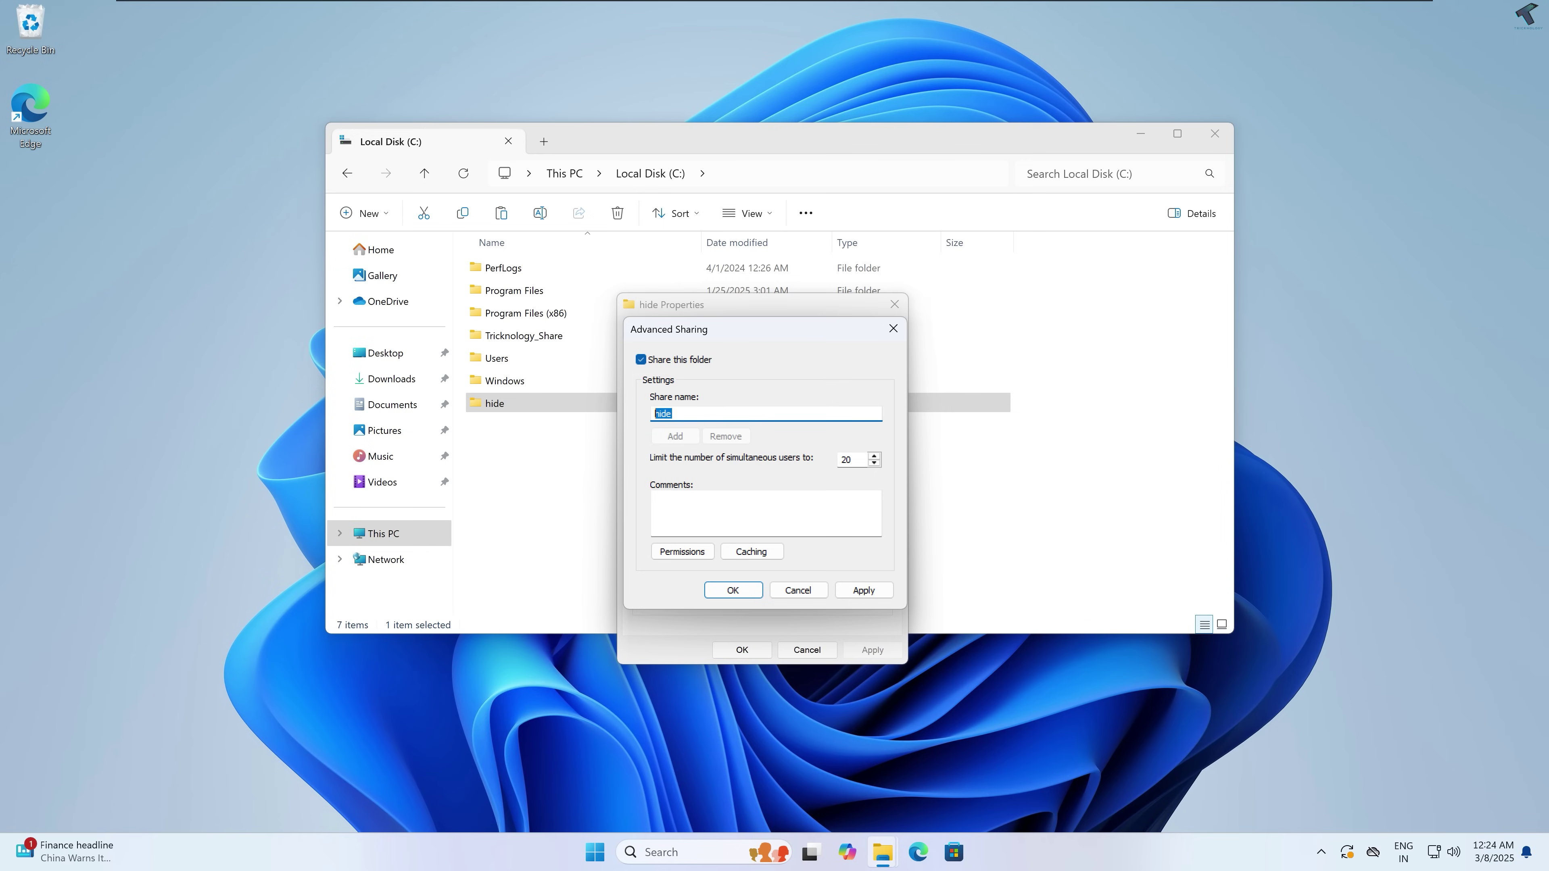
left_click(665, 414)
left_click(700, 552)
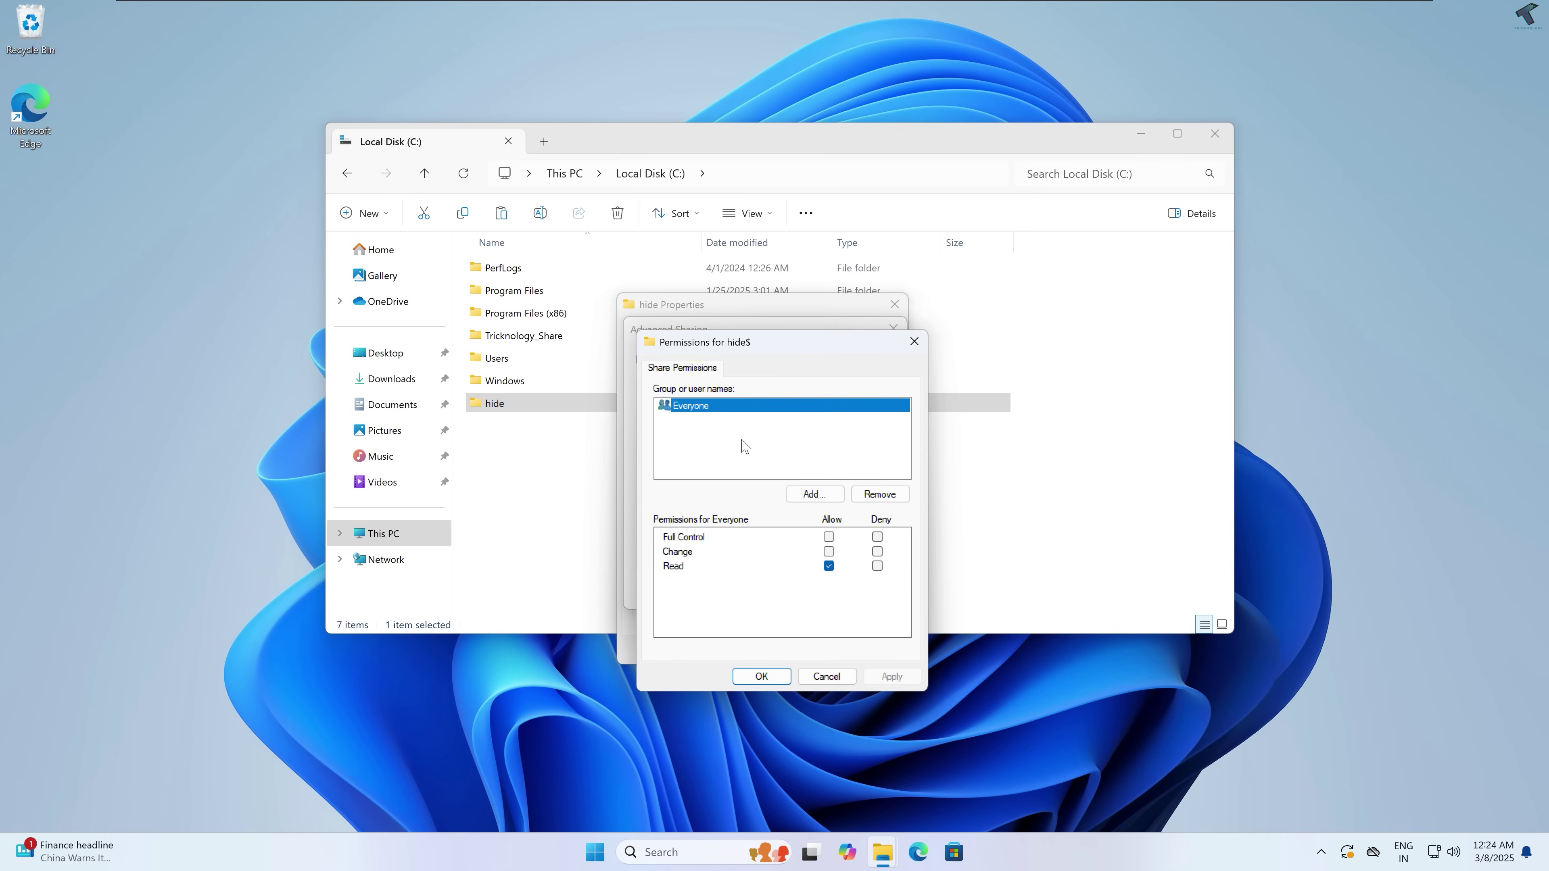
Add user1, verified with Check Names, to the hide$ share permissions.
left_click(812, 496)
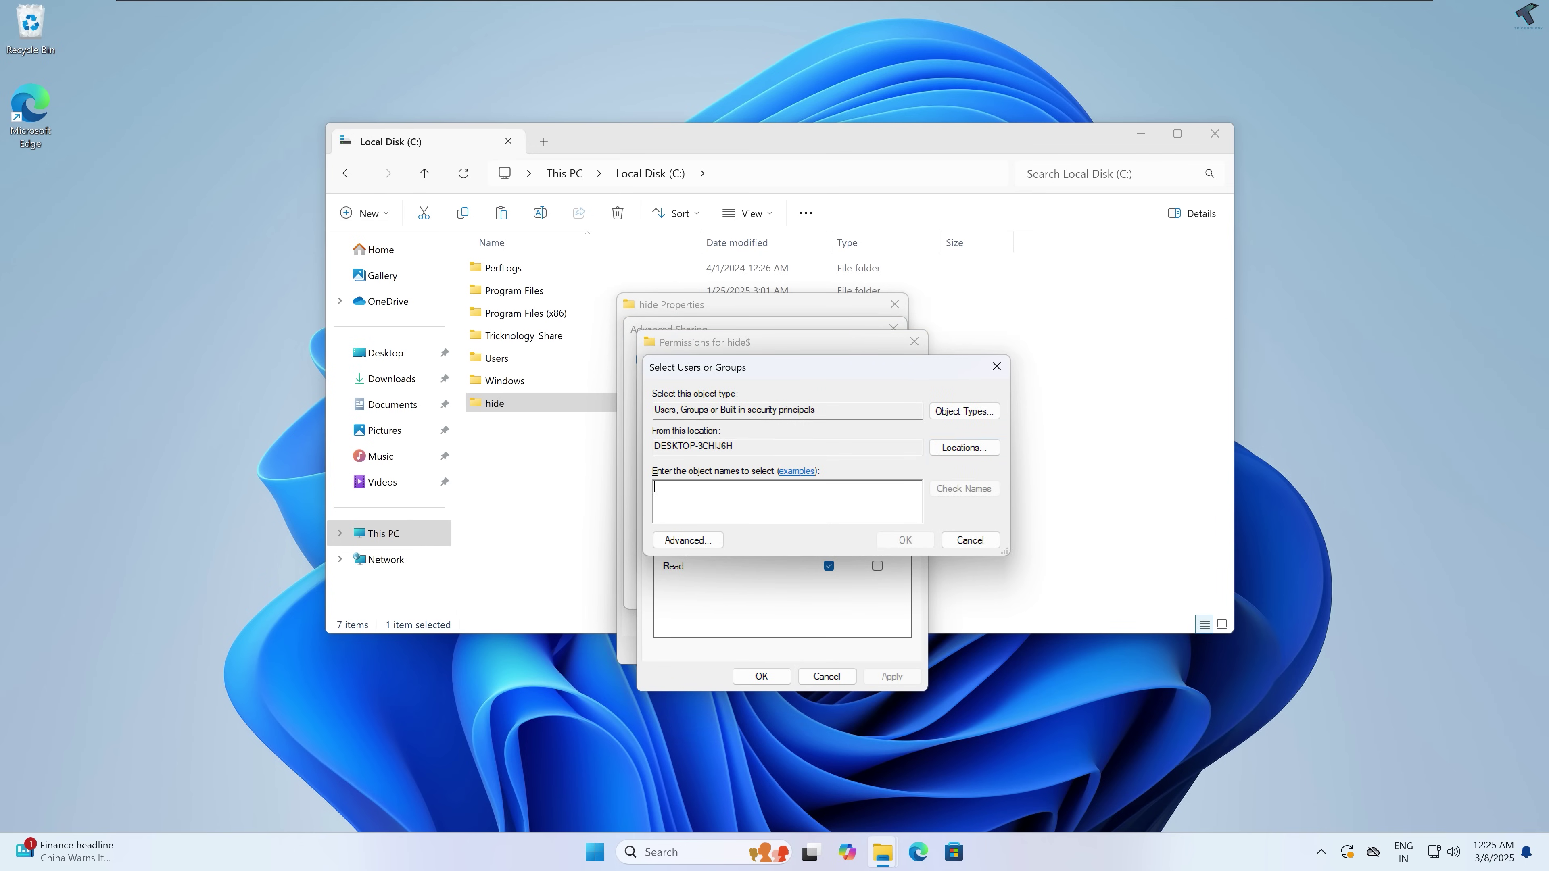
type("group")
key("BackSpace")
type("user1")
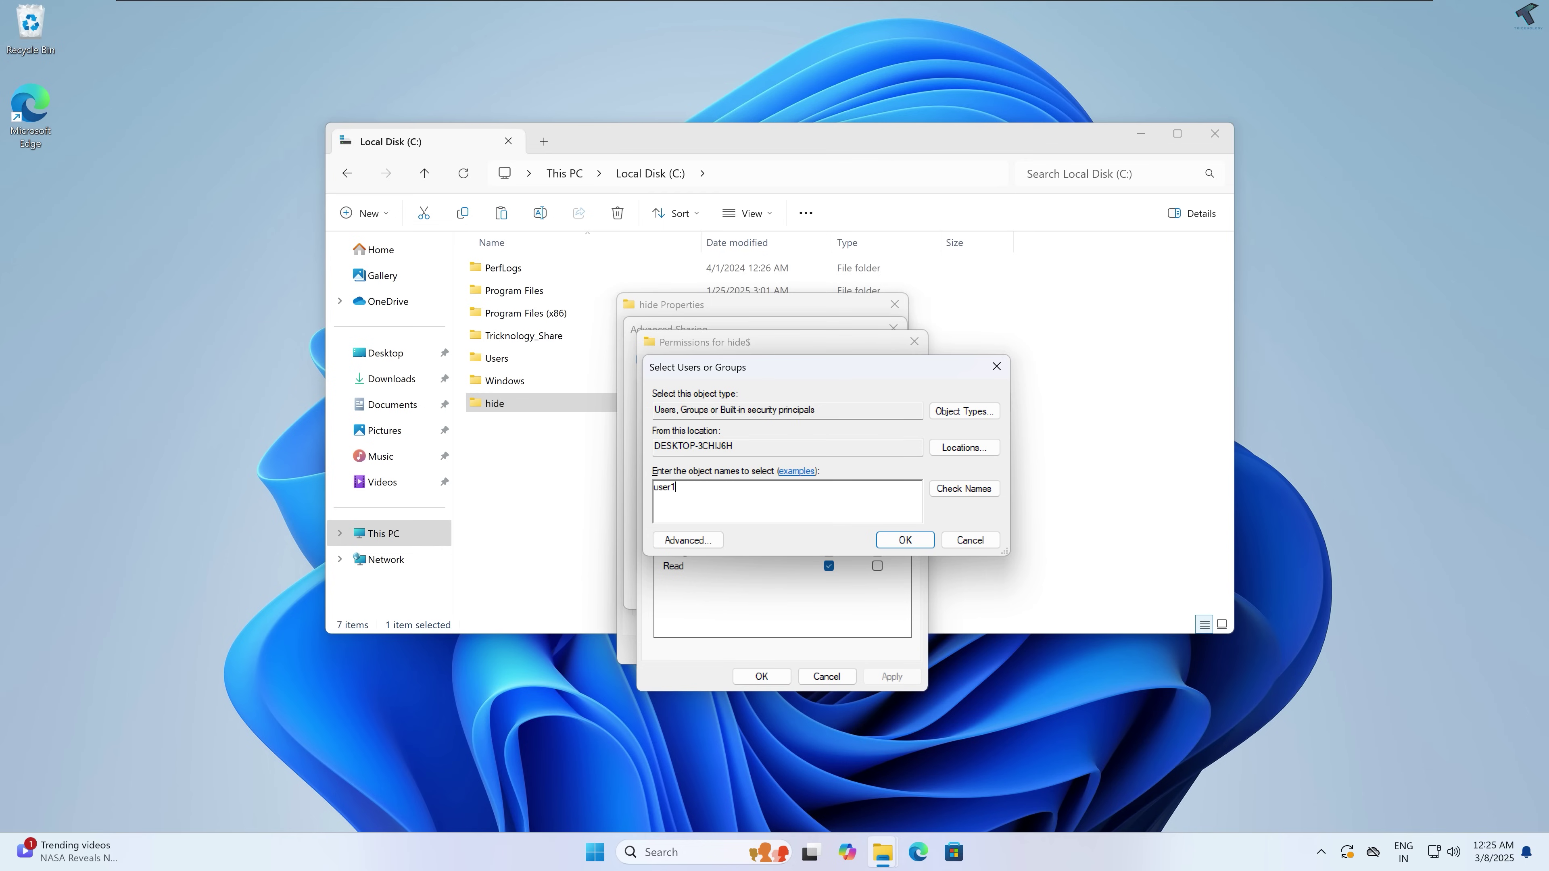
left_click_drag(739, 369, 876, 351)
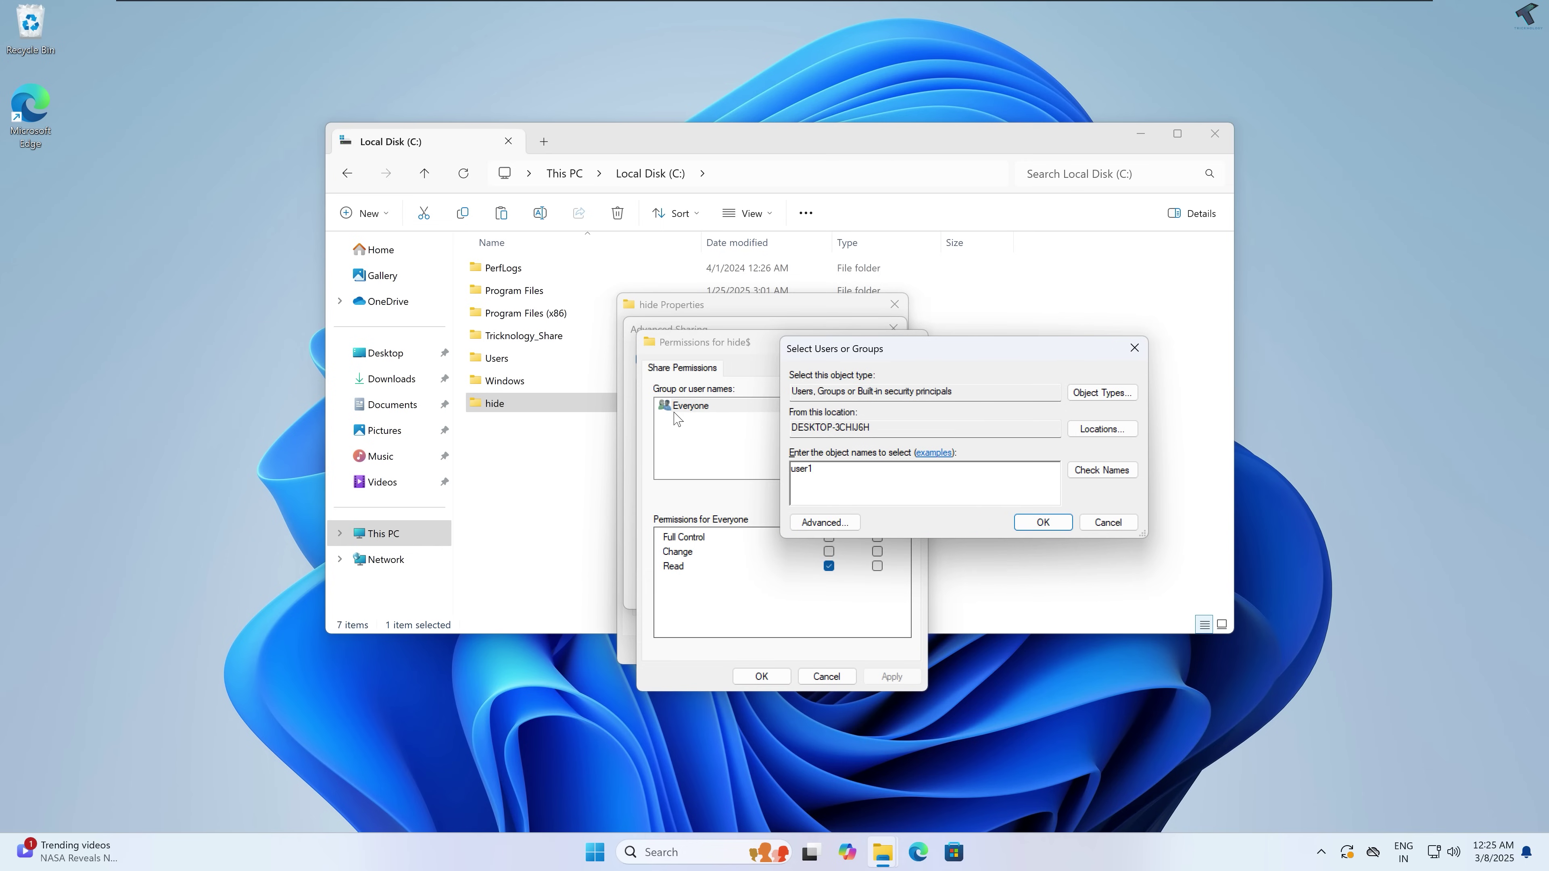
key("ctrl+a")
left_click(1092, 475)
left_click(1043, 522)
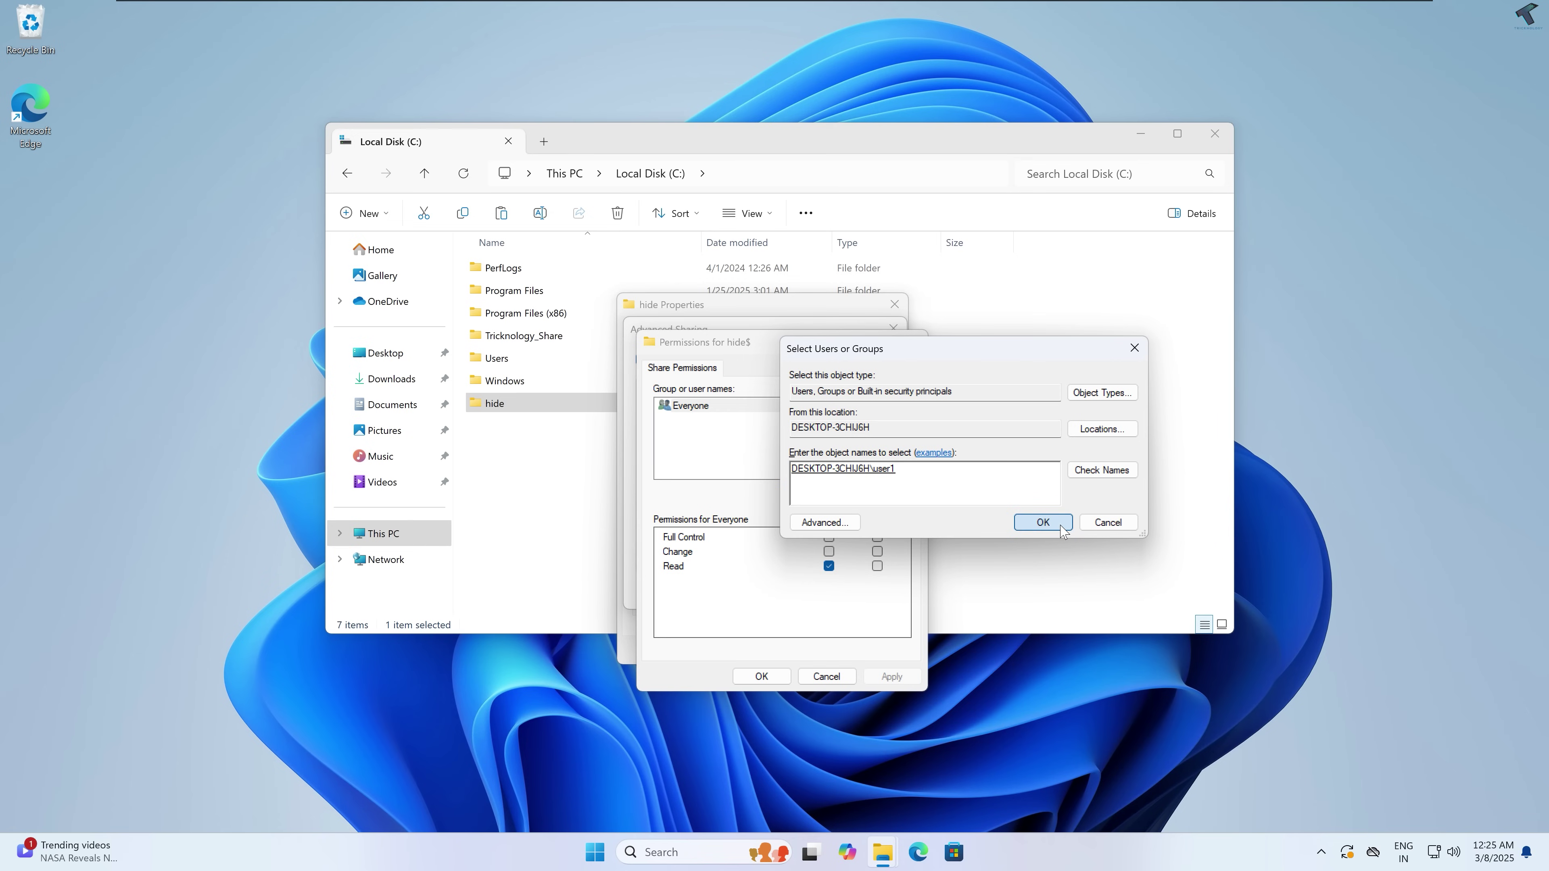
Remove Everyone, allow user1 Full Control, and apply the share permissions.
left_click(702, 419)
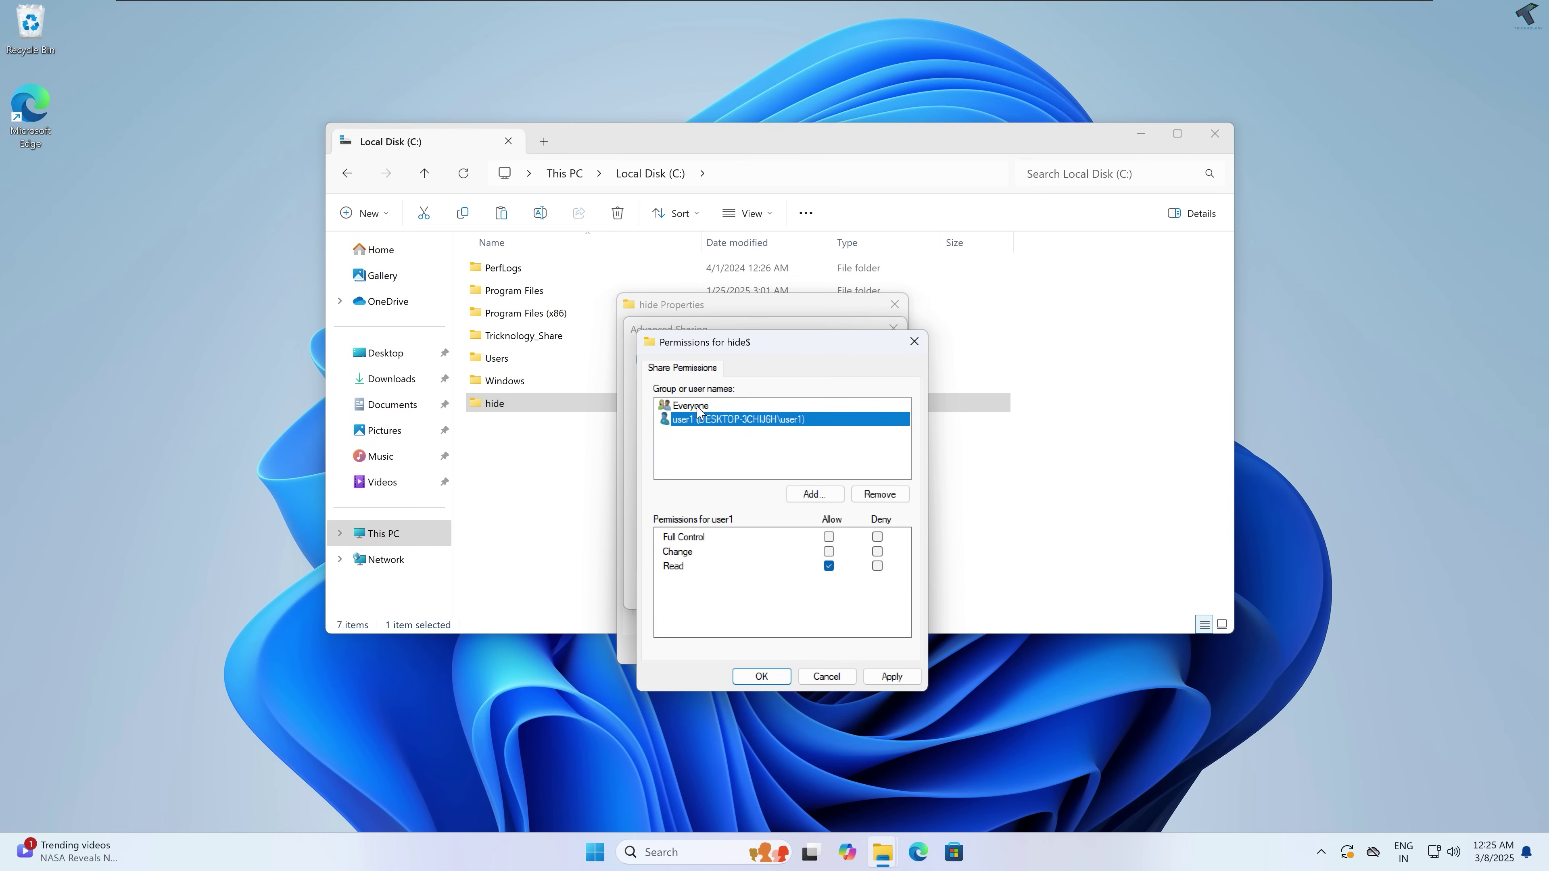
left_click(694, 406)
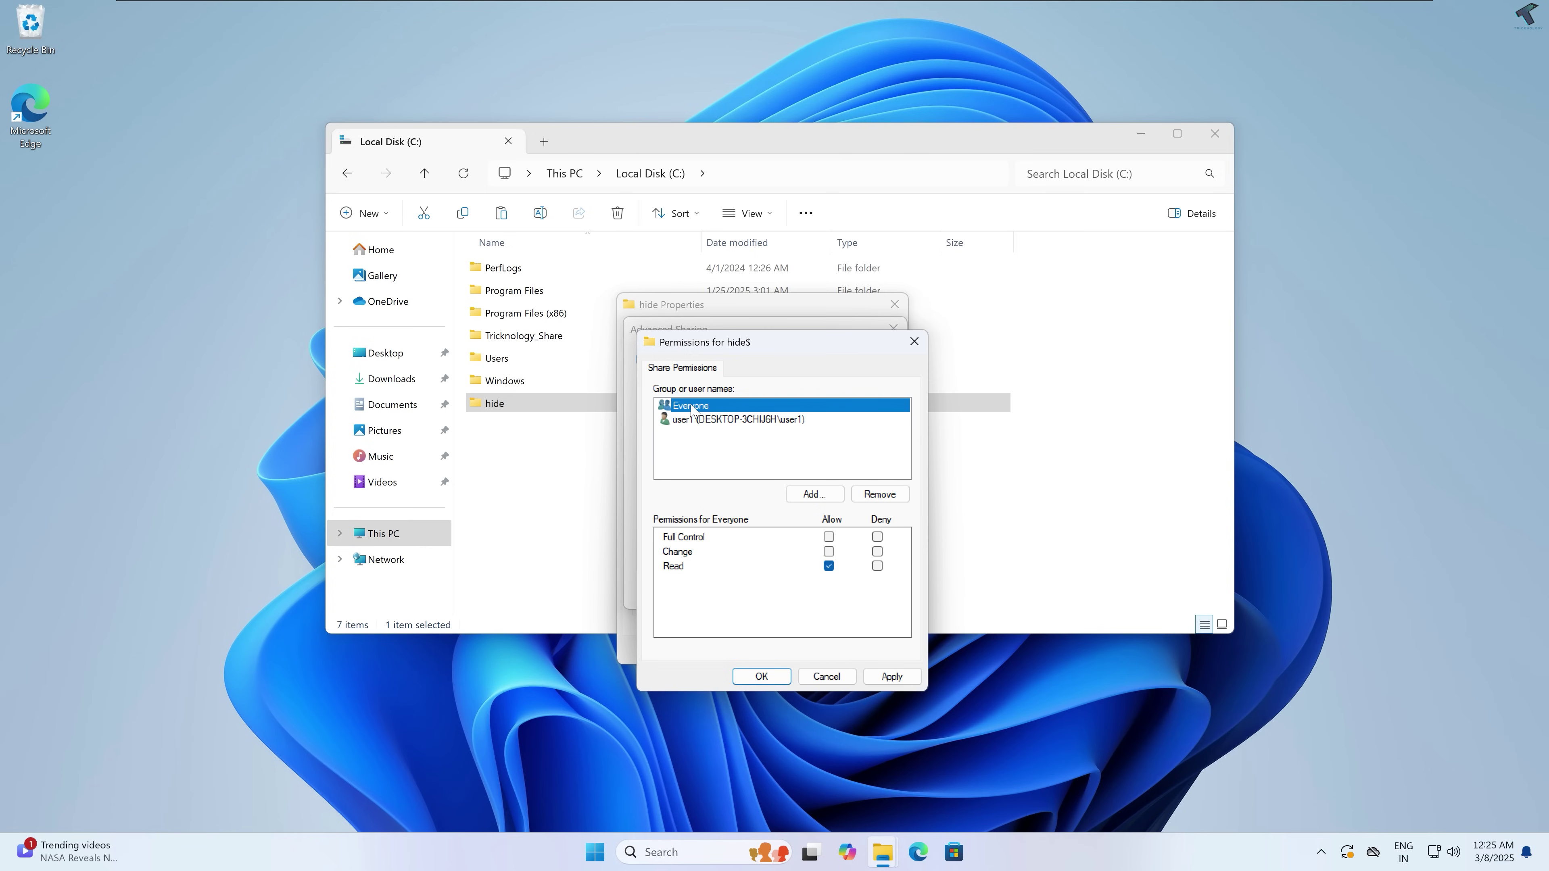
left_click(876, 501)
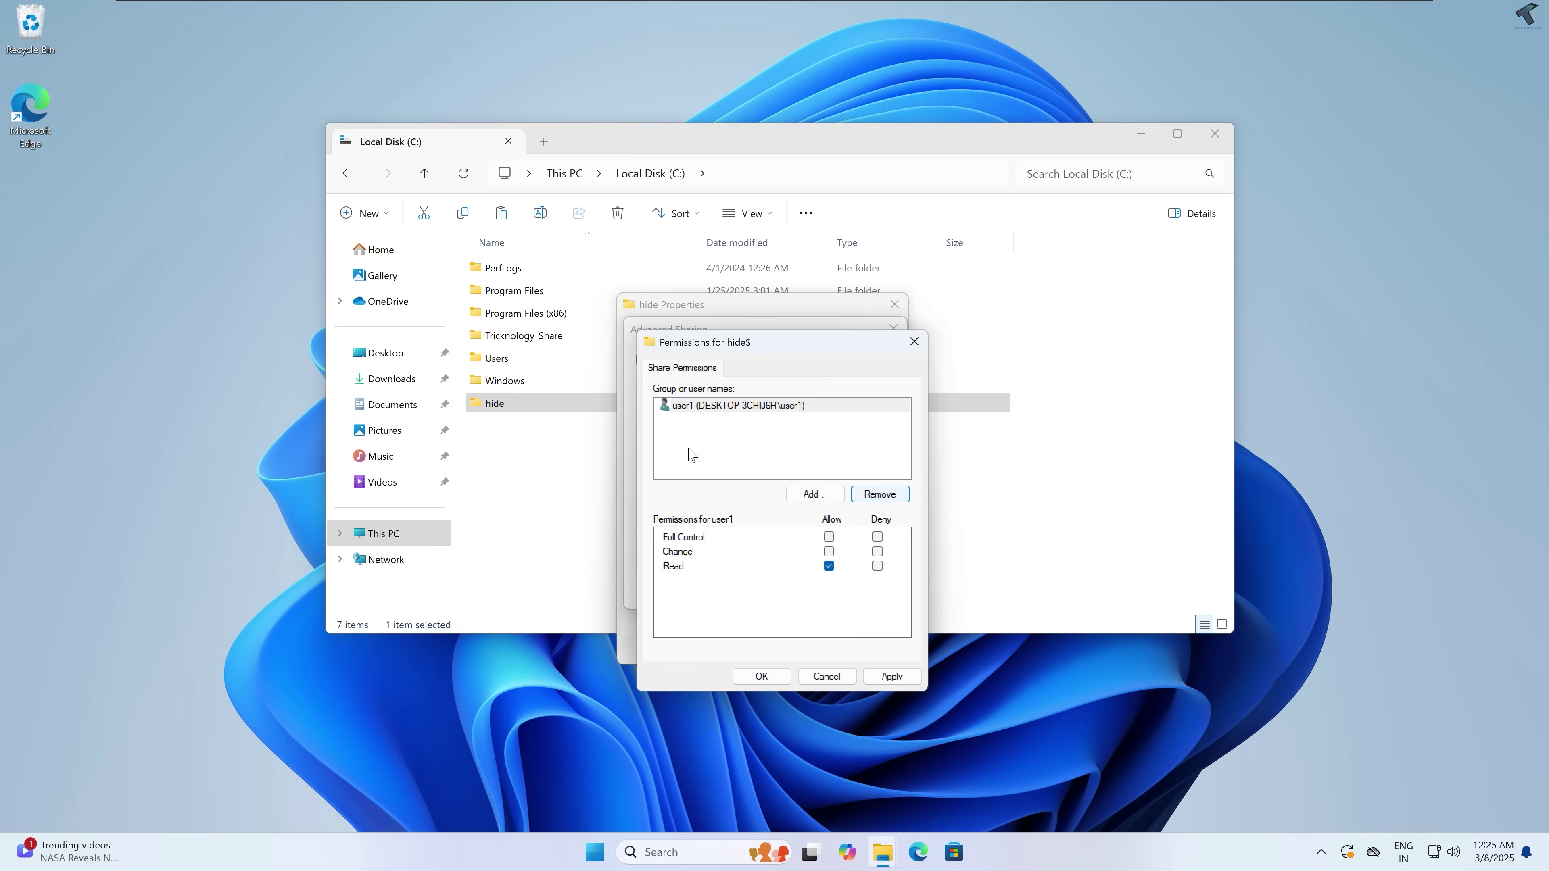
left_click(828, 537)
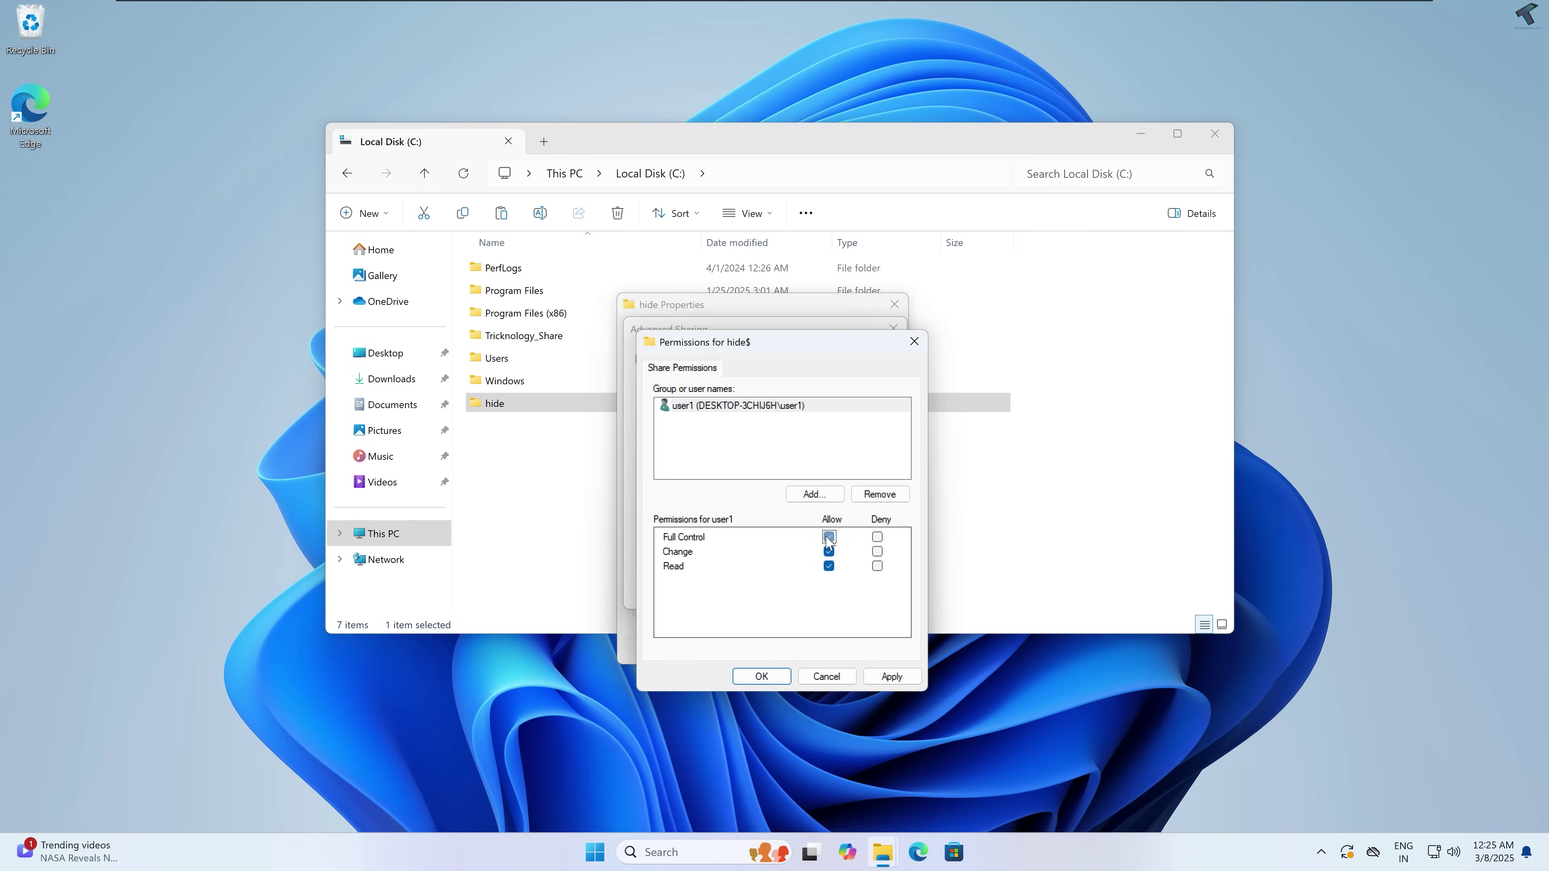
left_click(674, 409)
left_click(891, 677)
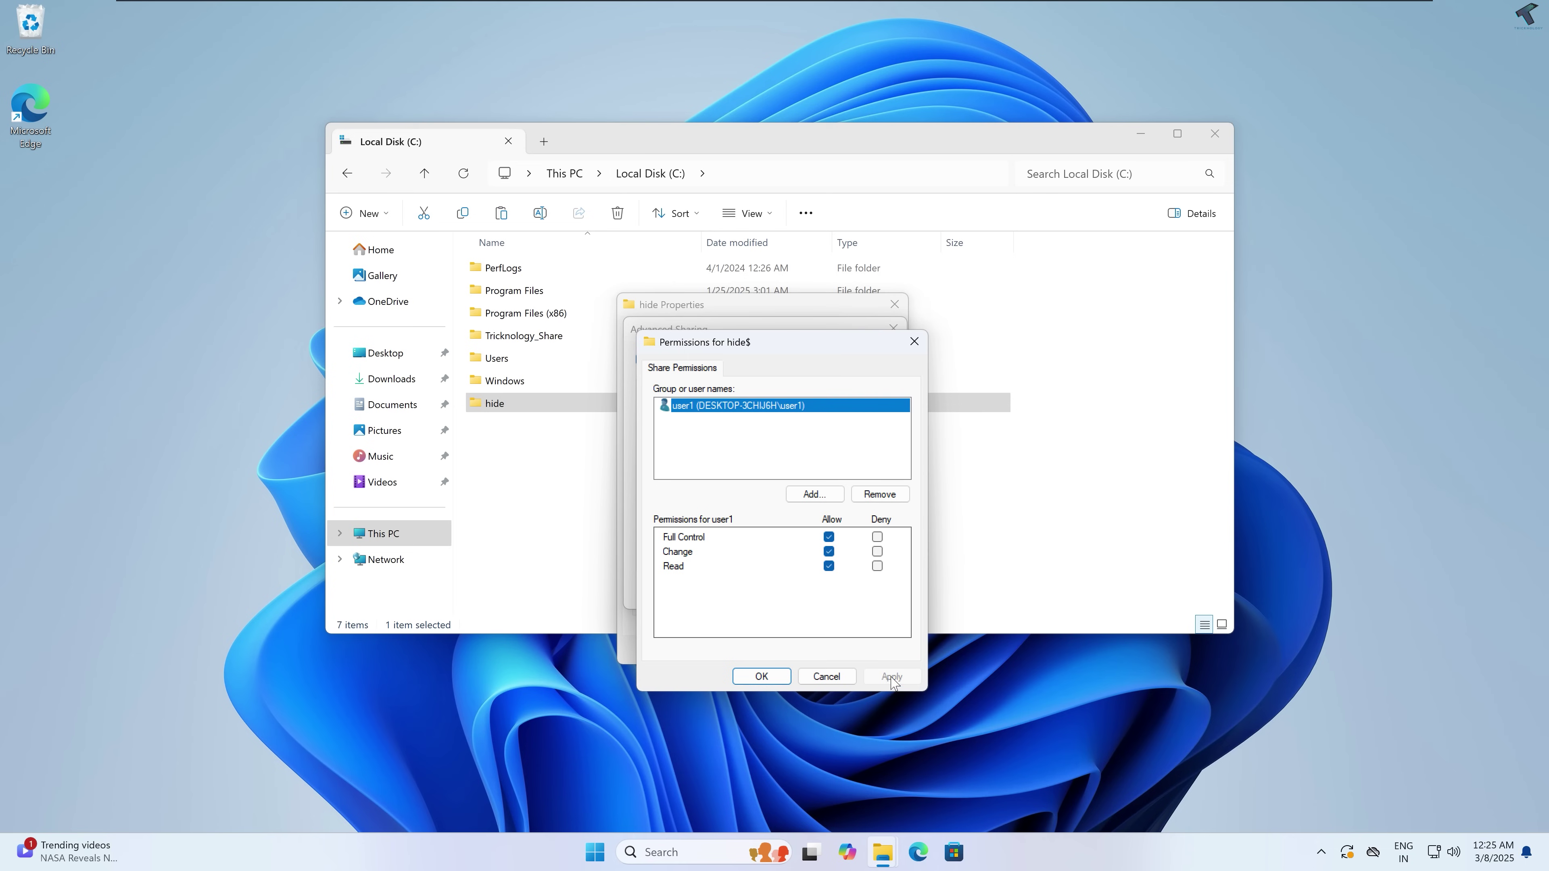
left_click(786, 681)
Confirm the hide$ share and open the hide folder's Security permissions for editing.
left_click(842, 595)
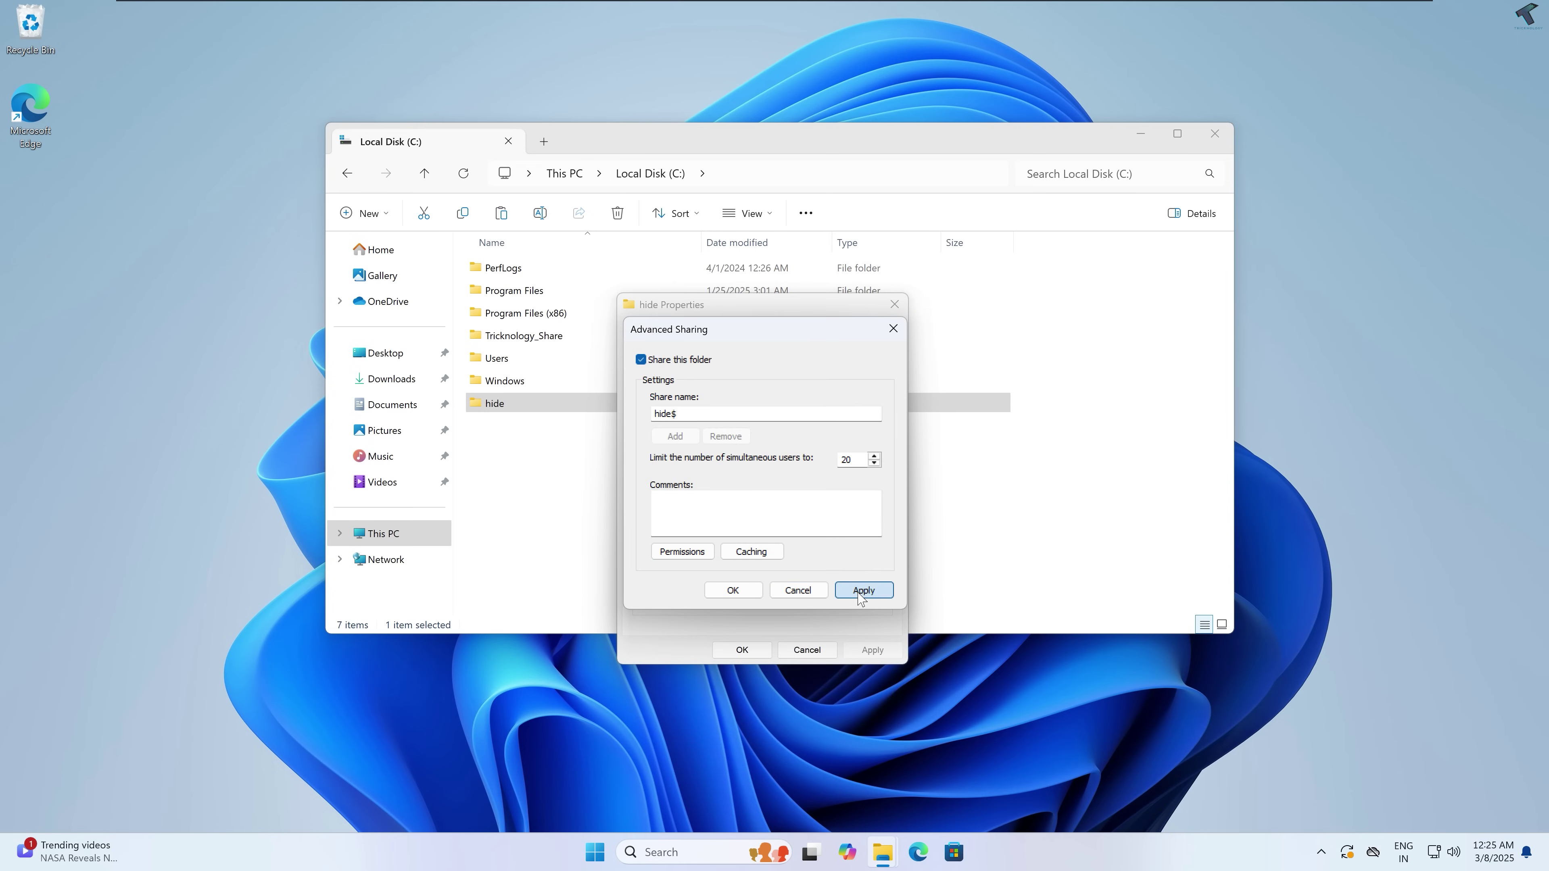
left_click(734, 590)
left_click(722, 330)
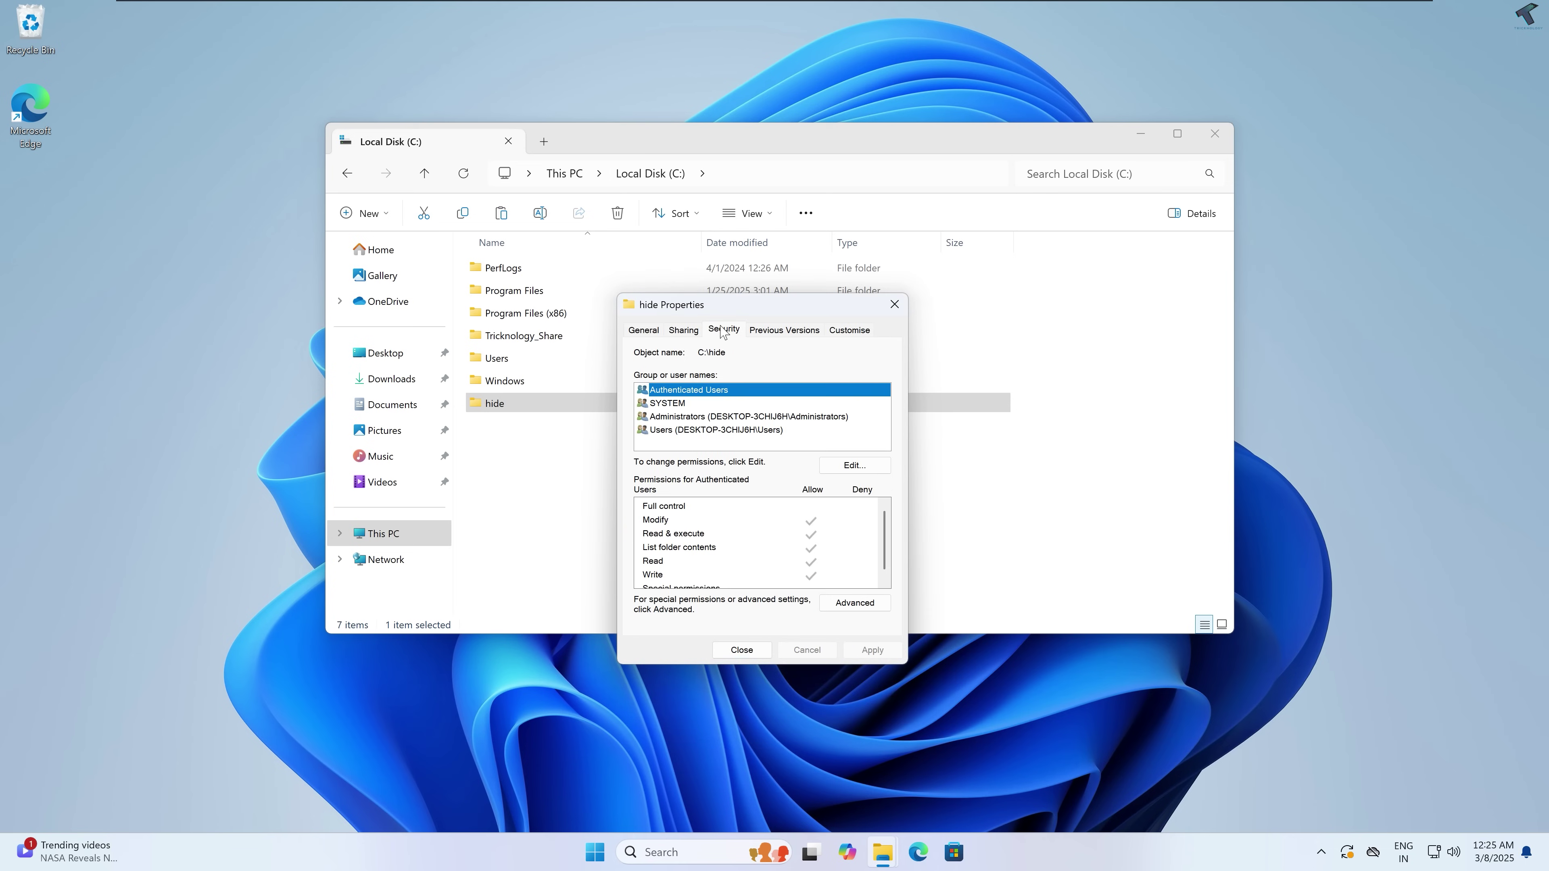
left_click(846, 470)
Add user1 to the folder security with Full control allowed, apply, and close Properties.
left_click(822, 539)
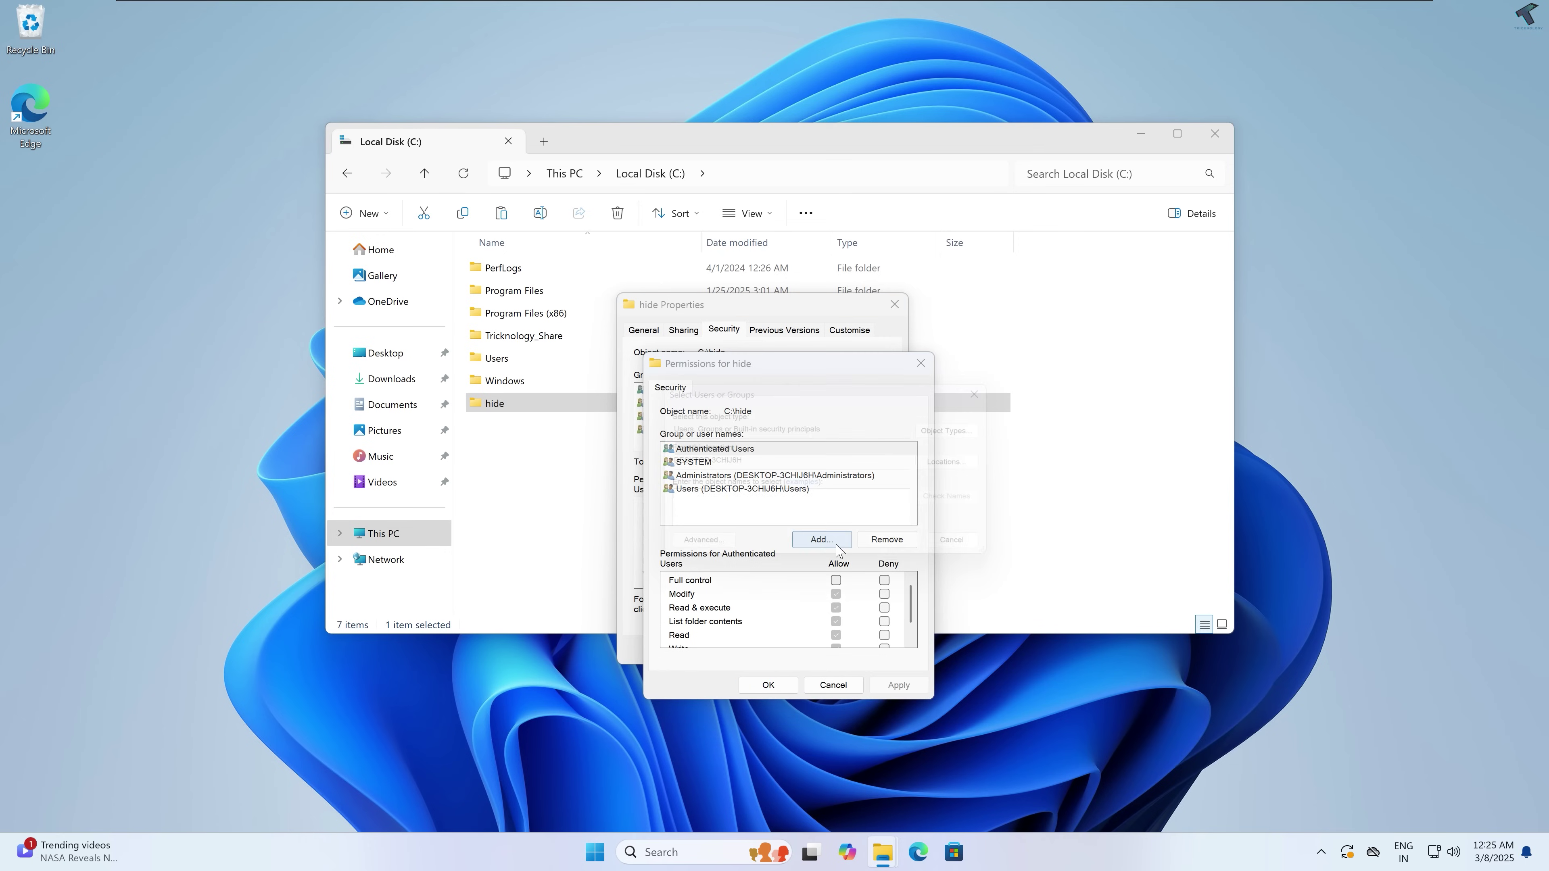
type("use")
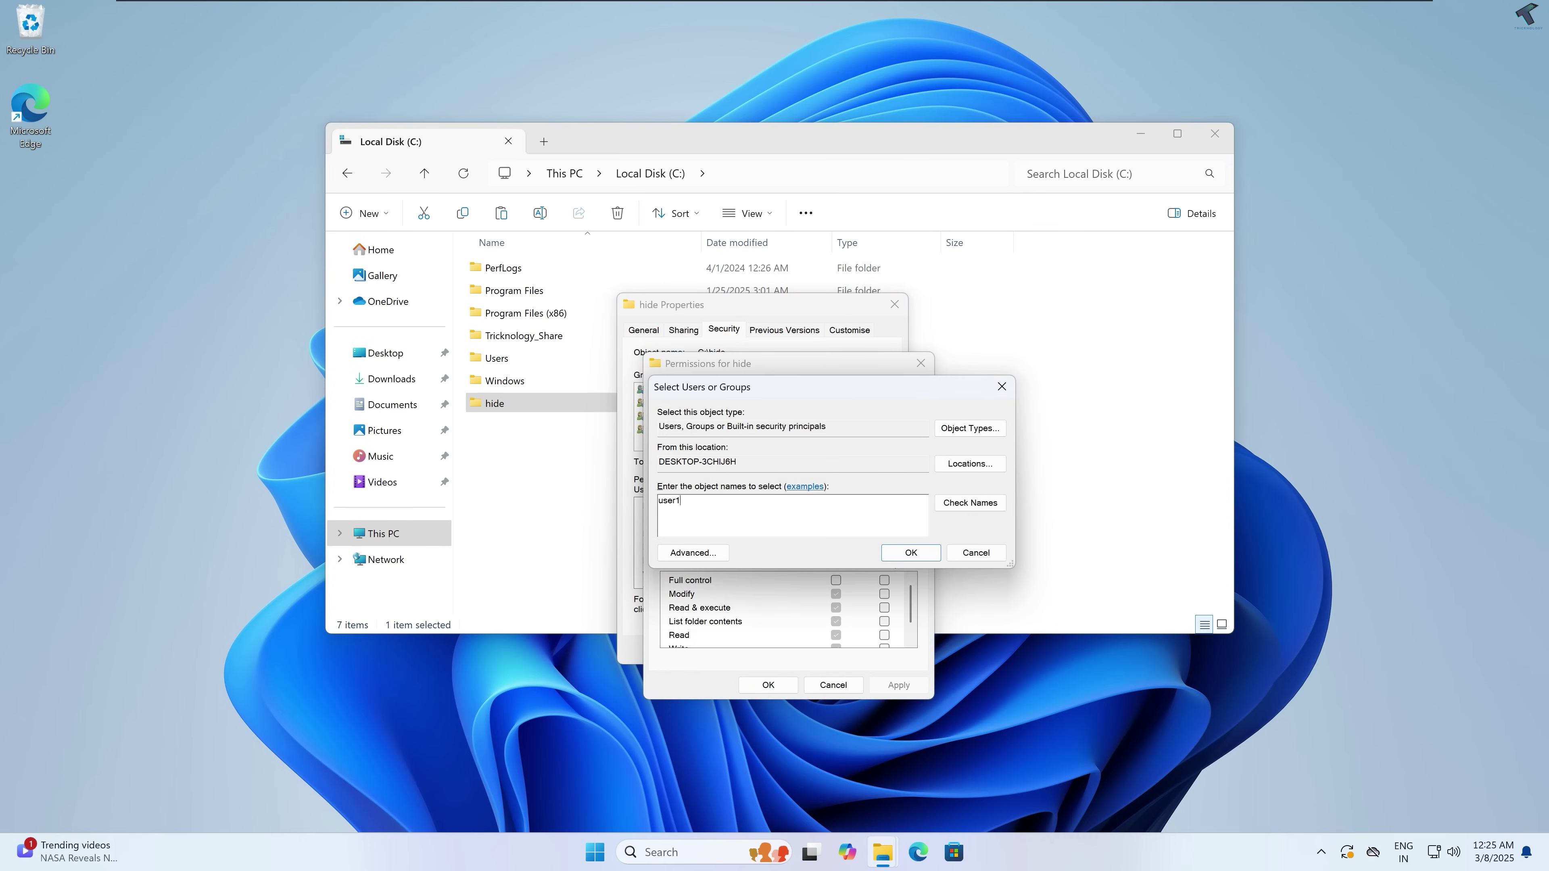
type("r1")
left_click(970, 502)
left_click(910, 553)
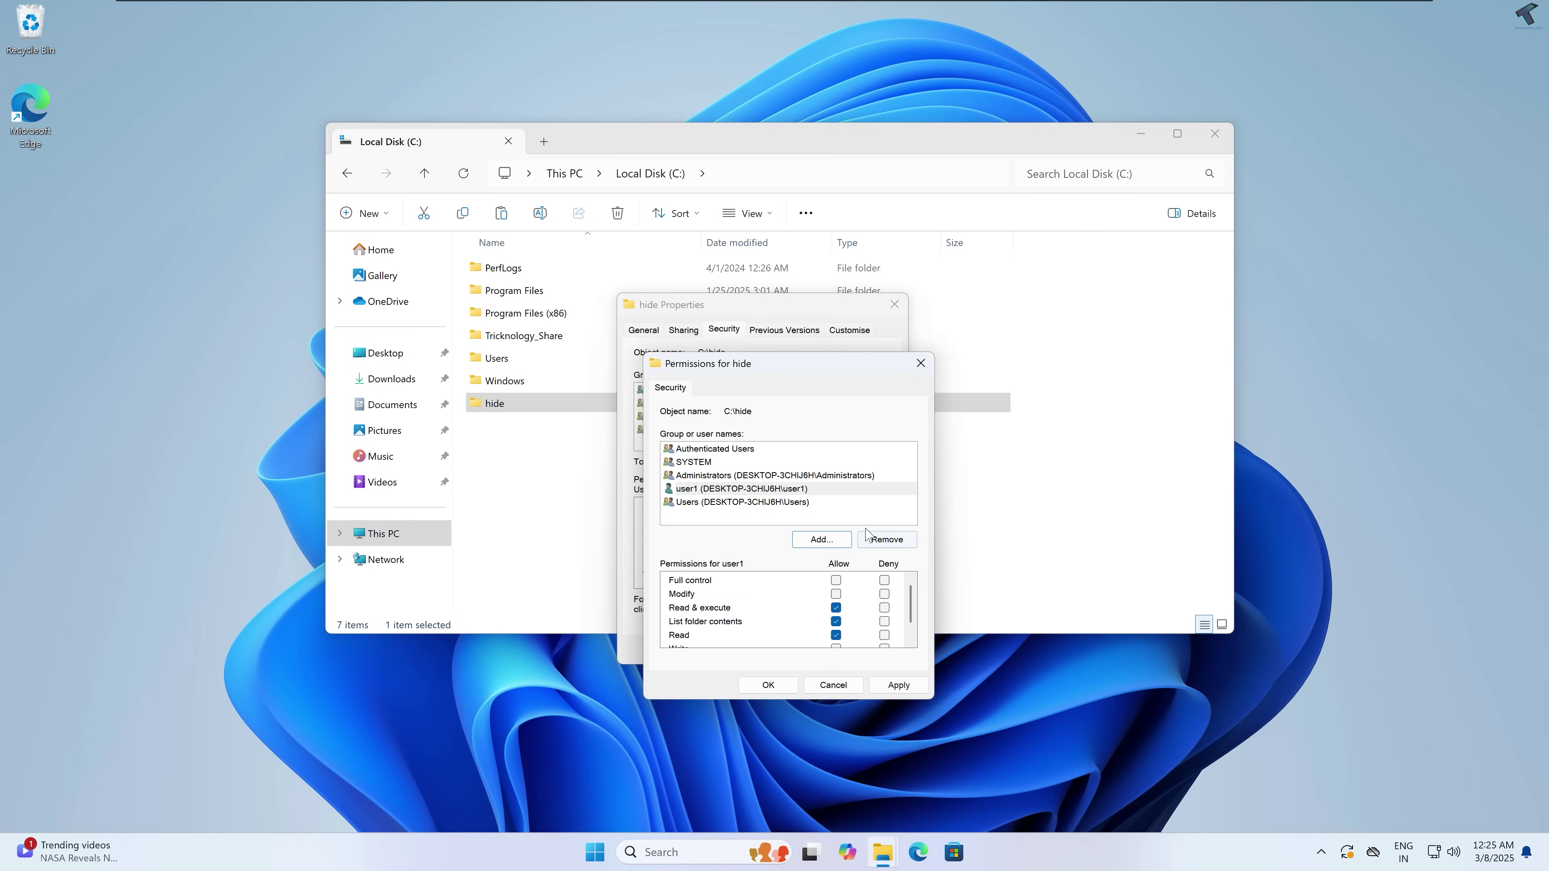
left_click(836, 580)
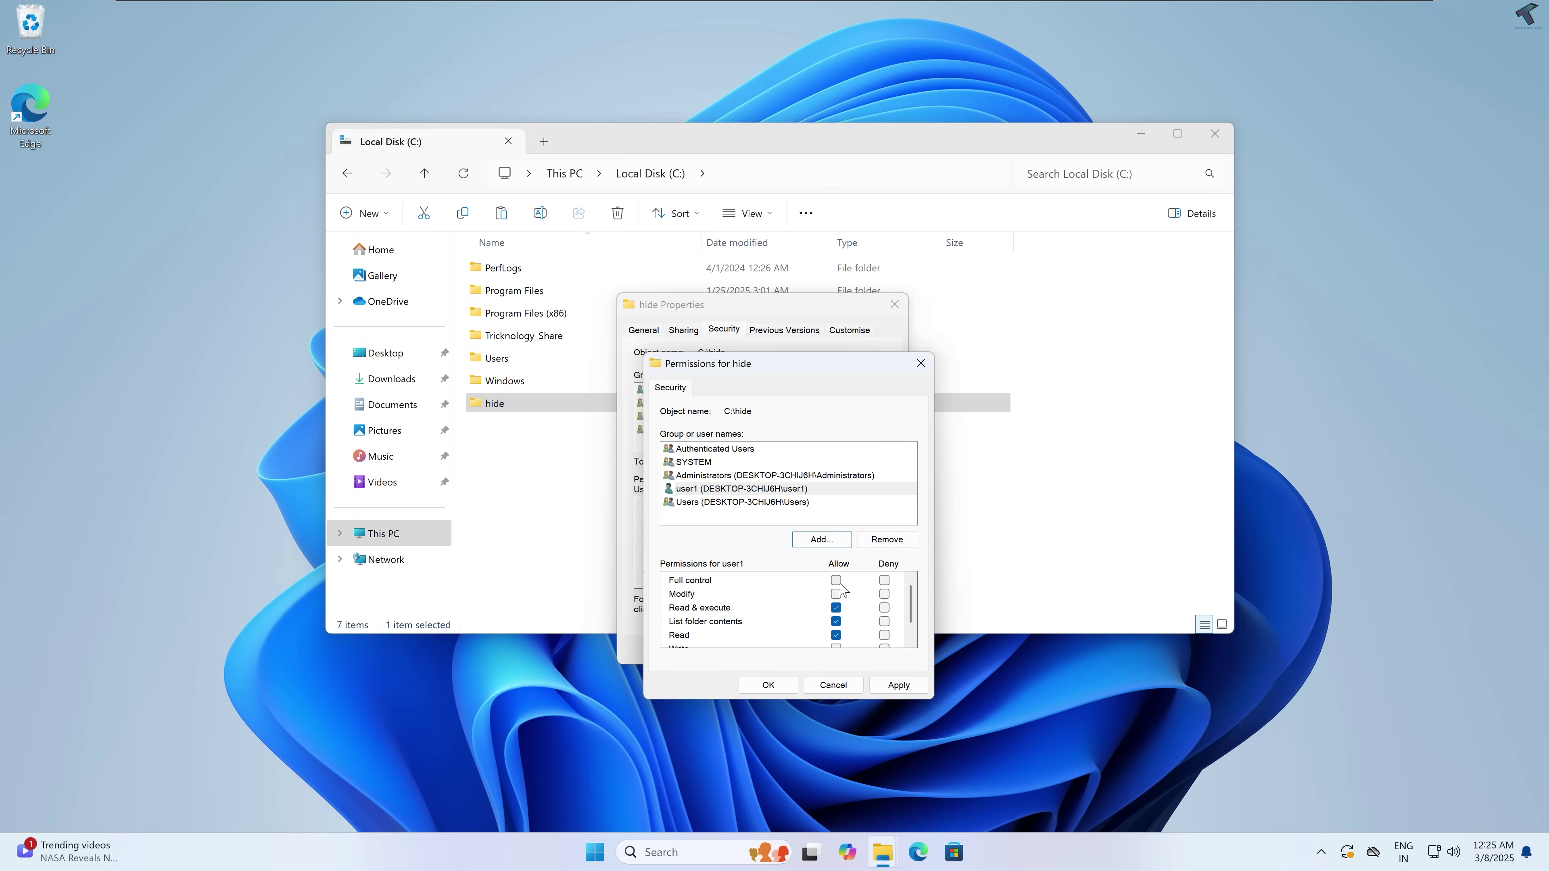
left_click(899, 685)
left_click(785, 686)
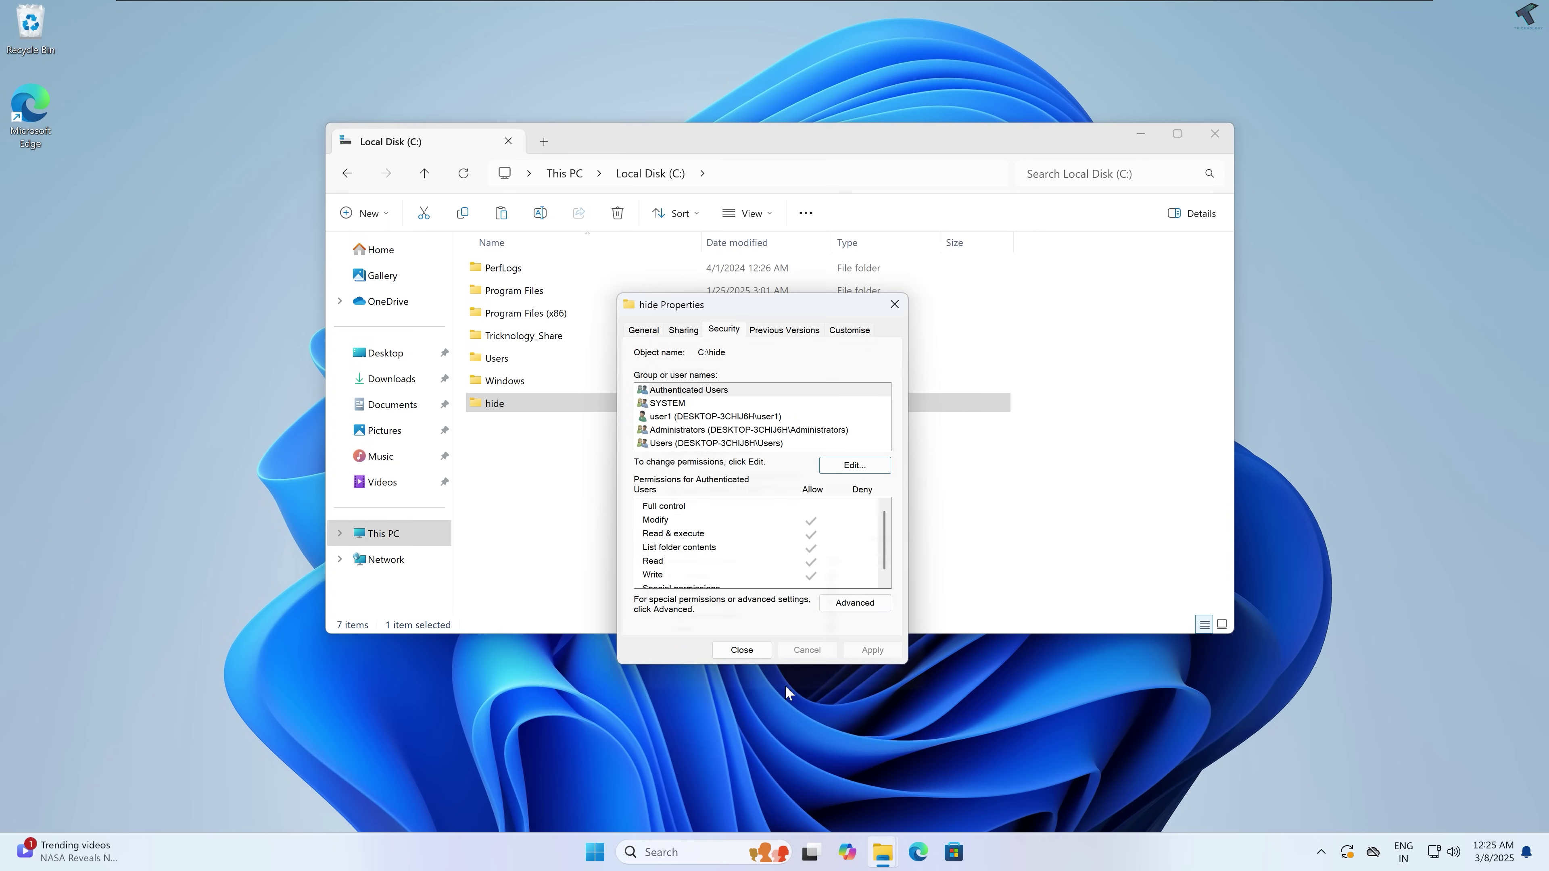
left_click(742, 650)
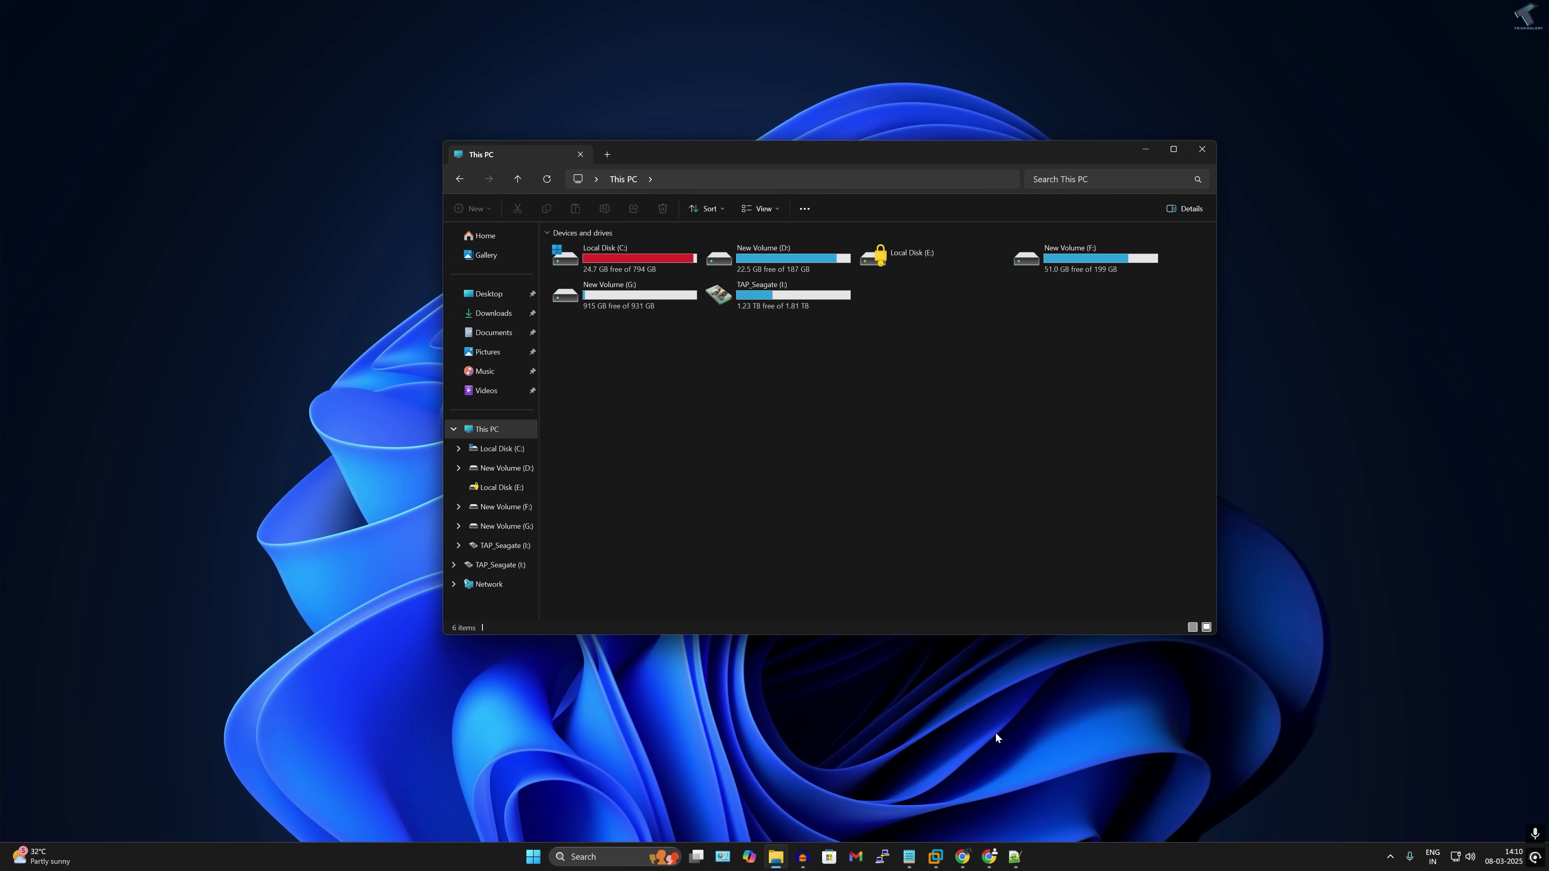
Type \\192.168.227.129\hide$ into a new Notepad++ note, select it, and minimize Notepad++.
left_click(1015, 857)
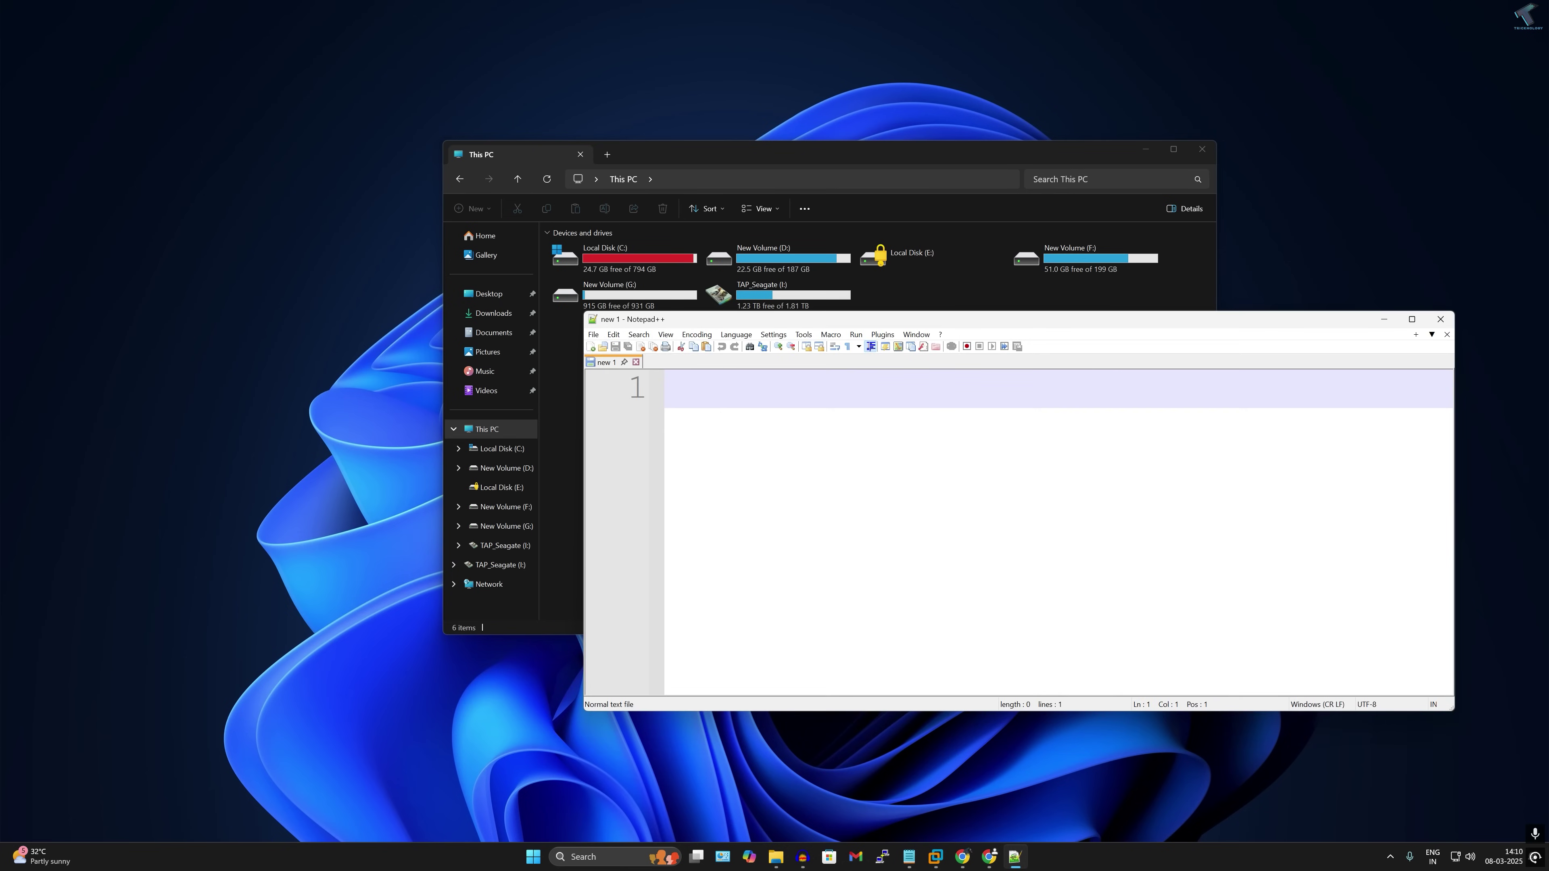
type("\\\\192.168.")
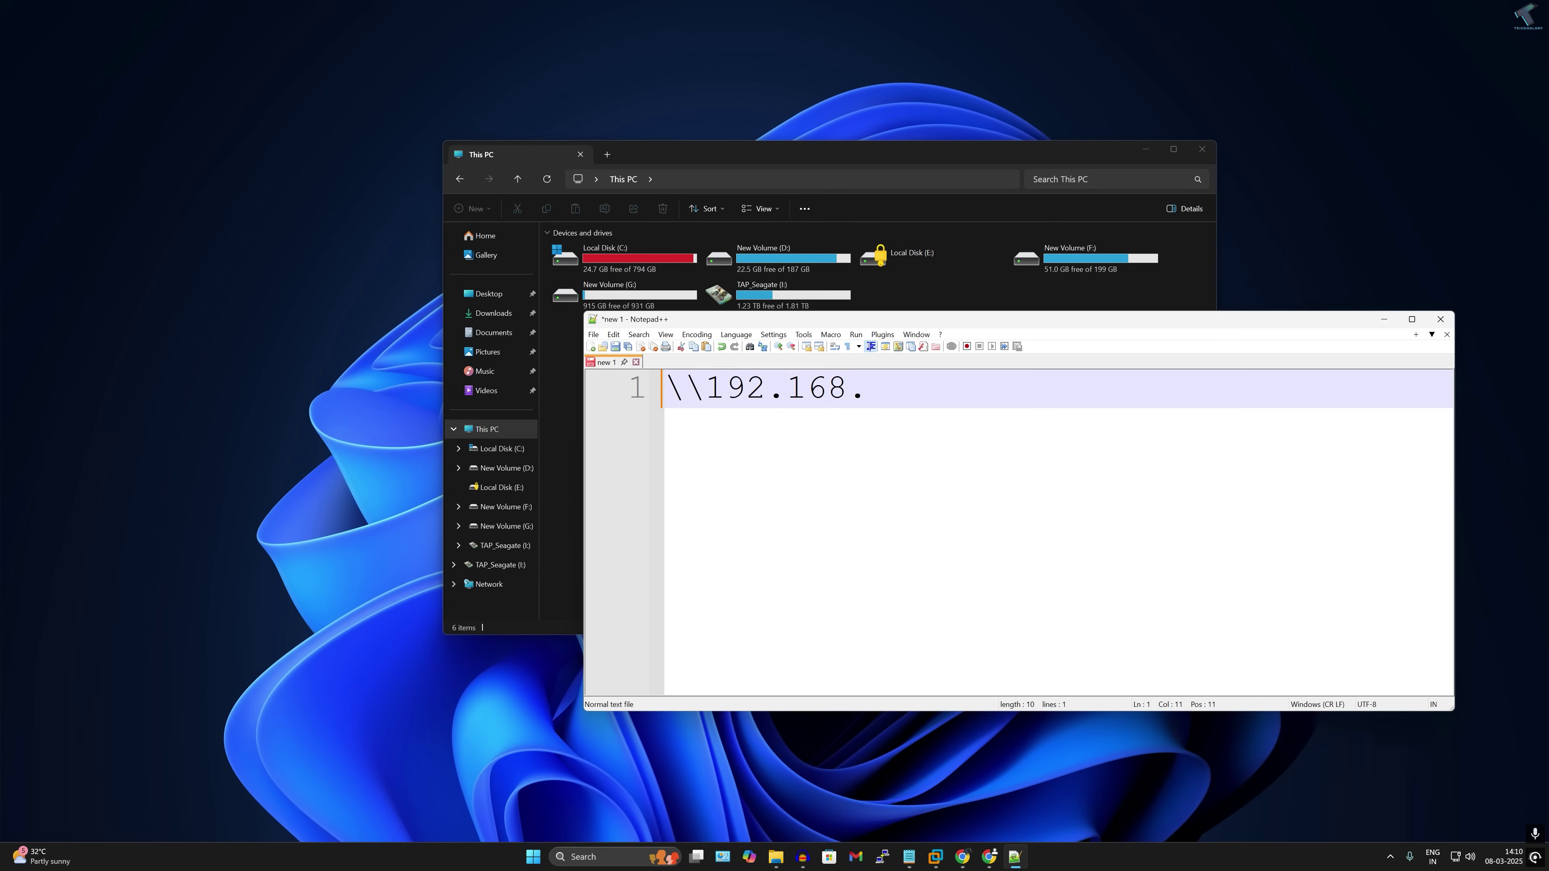
type("227.129\\hide")
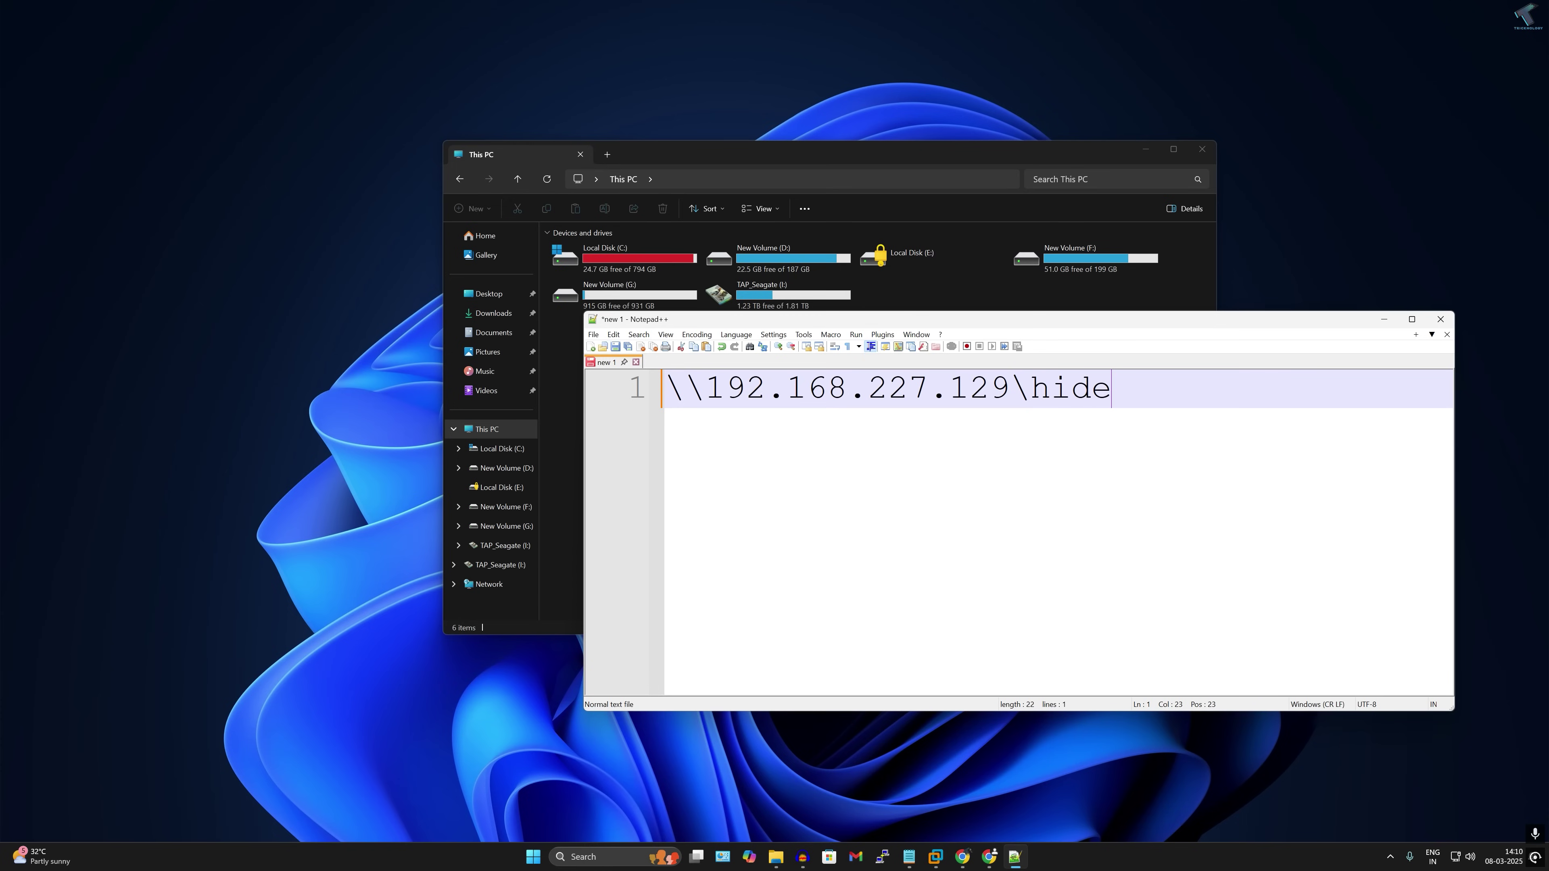
type("$")
key("ctrl+shift+Left")
key("ctrl+shift+Left")
key("ctrl+shift+Left")
key("ctrl+shift+Left")
key("ctrl+shift+Left")
key("ctrl+shift+Left")
key("ctrl+shift+Left")
key("ctrl+shift+Left")
key("ctrl+shift+Left")
key("ctrl+shift+Left")
key("ctrl+shift+Left")
key("ctrl+c")
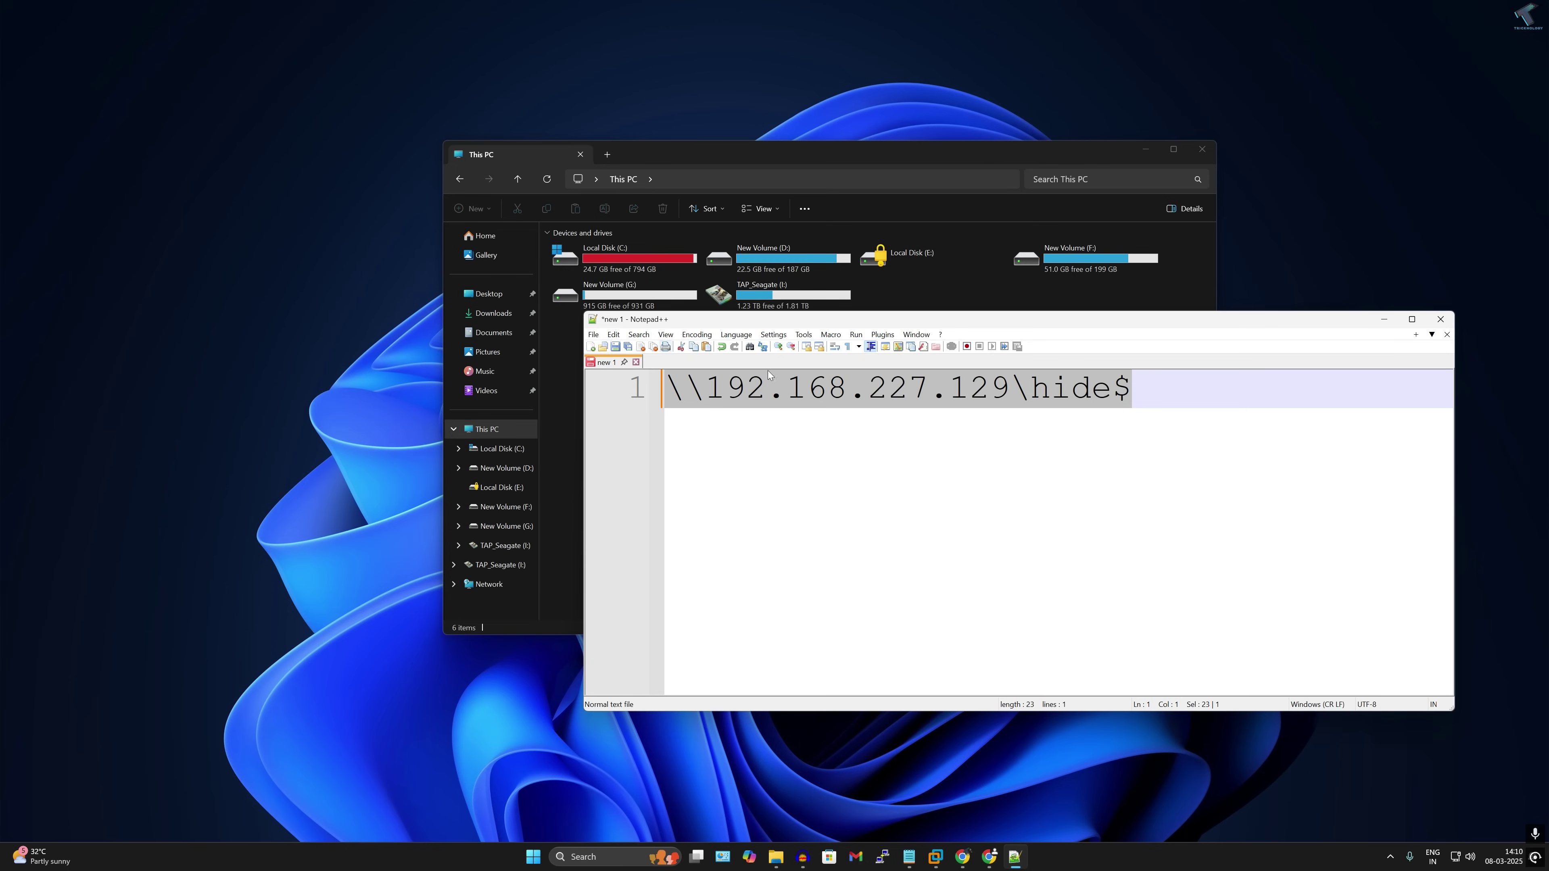
left_click(1383, 321)
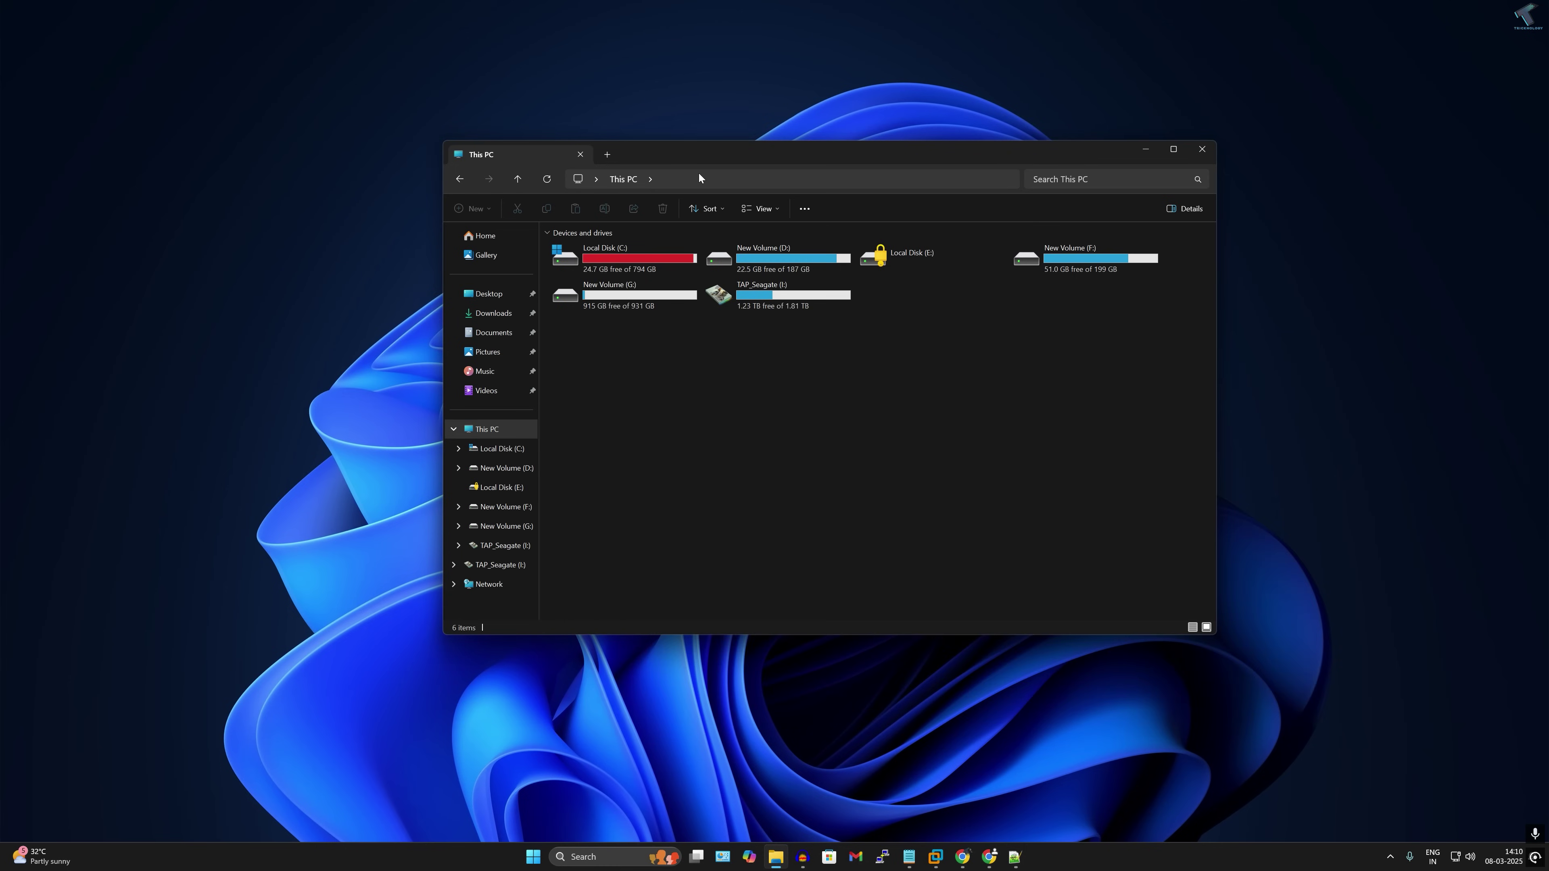
Go to \\192.168.227.129\hide$ via the address bar and sign in with the permitted user's username and password.
left_click_drag(754, 160, 678, 159)
left_click(669, 177)
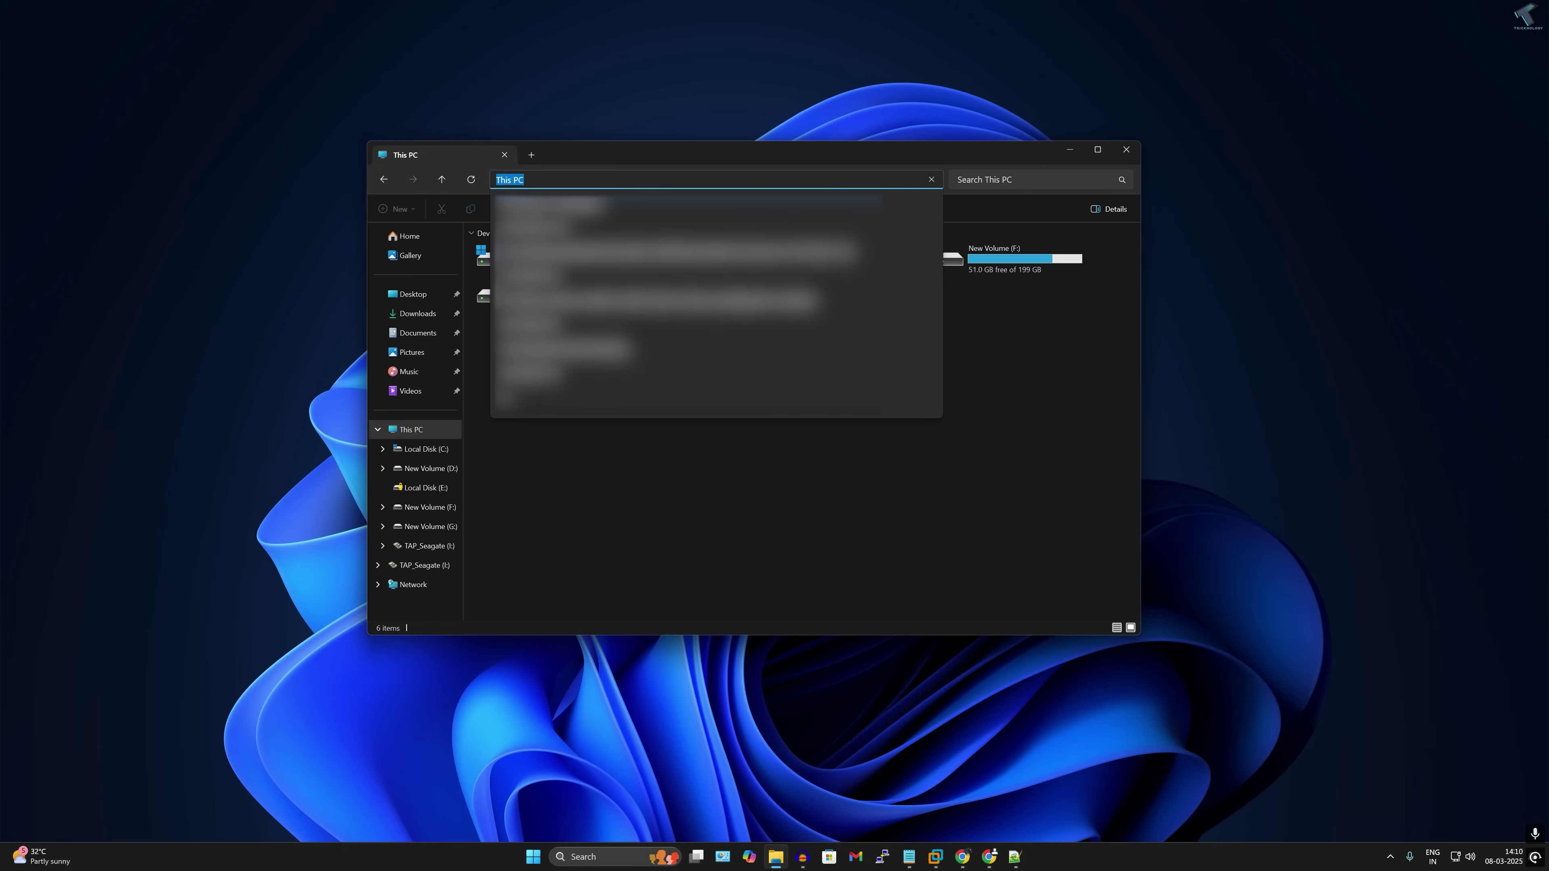
key("ctrl+v")
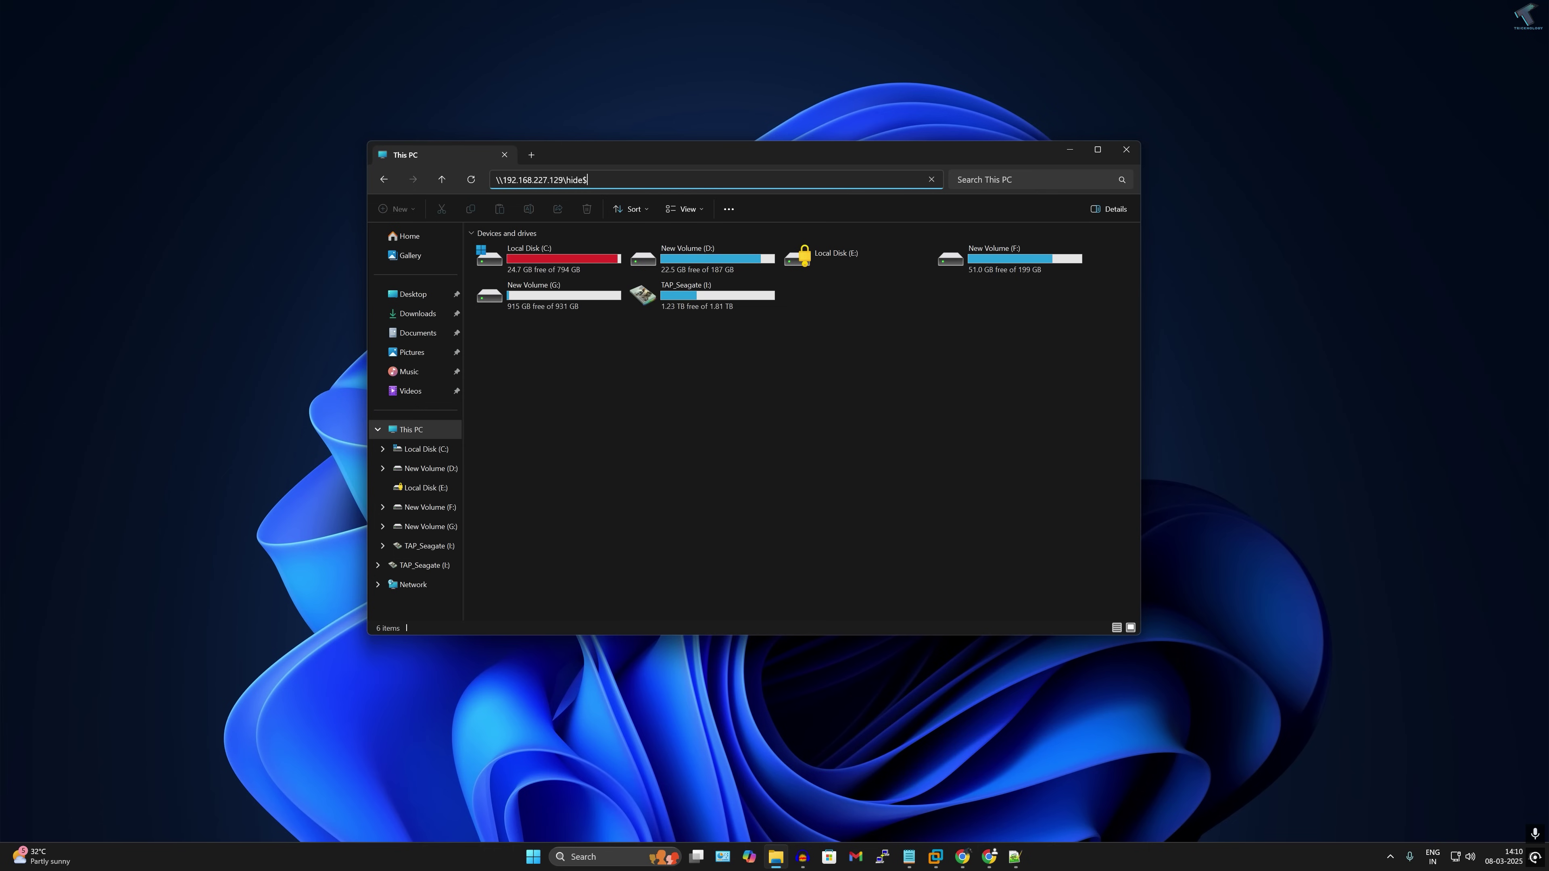
key("Return")
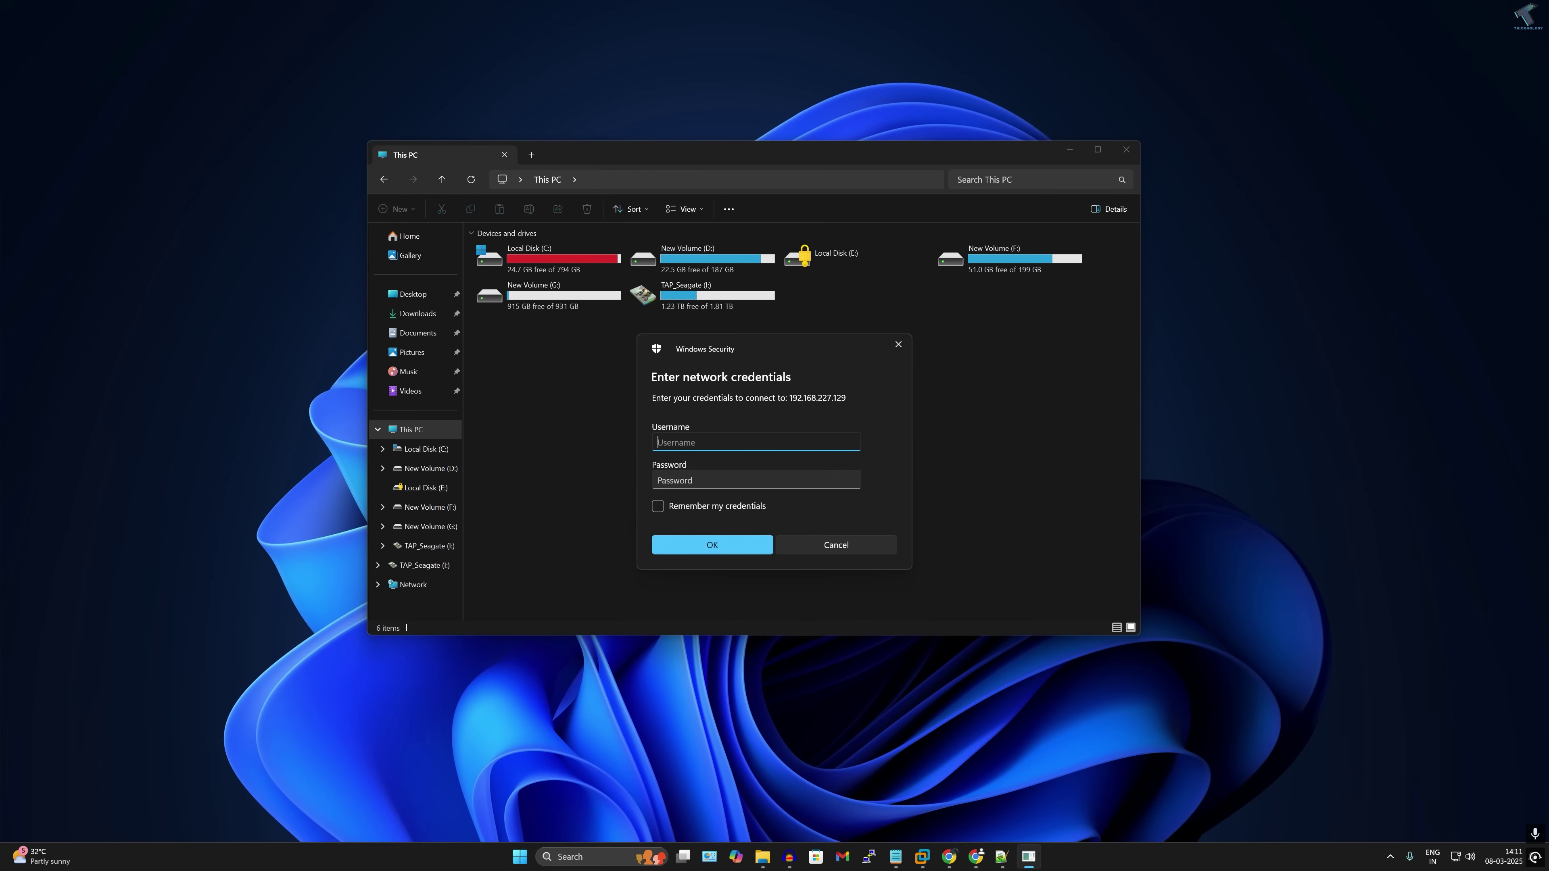
type("user1")
key("Tab")
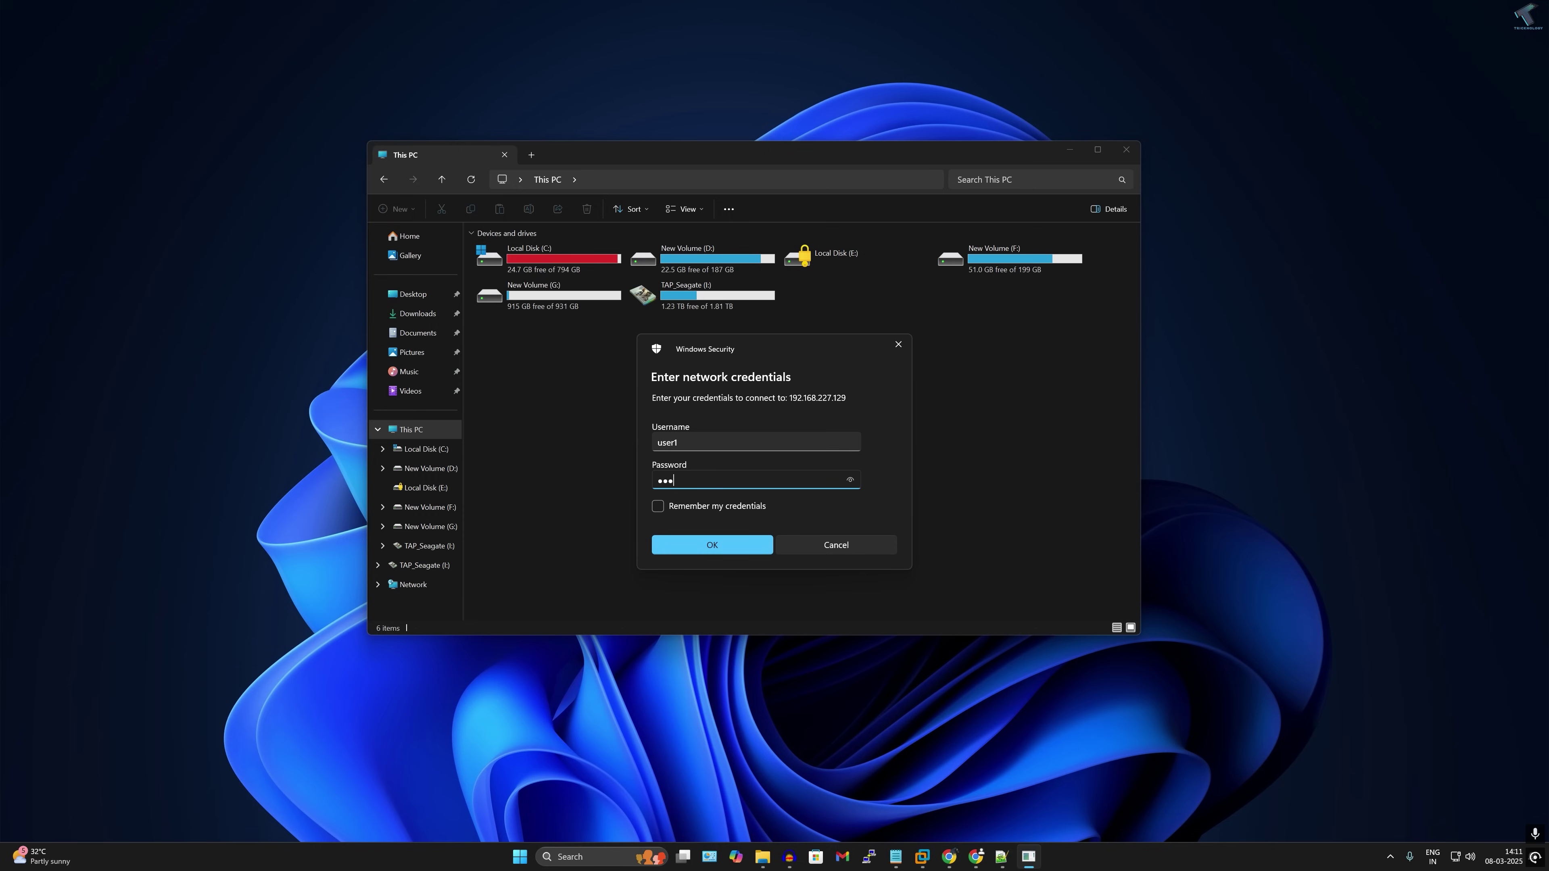
left_click(734, 551)
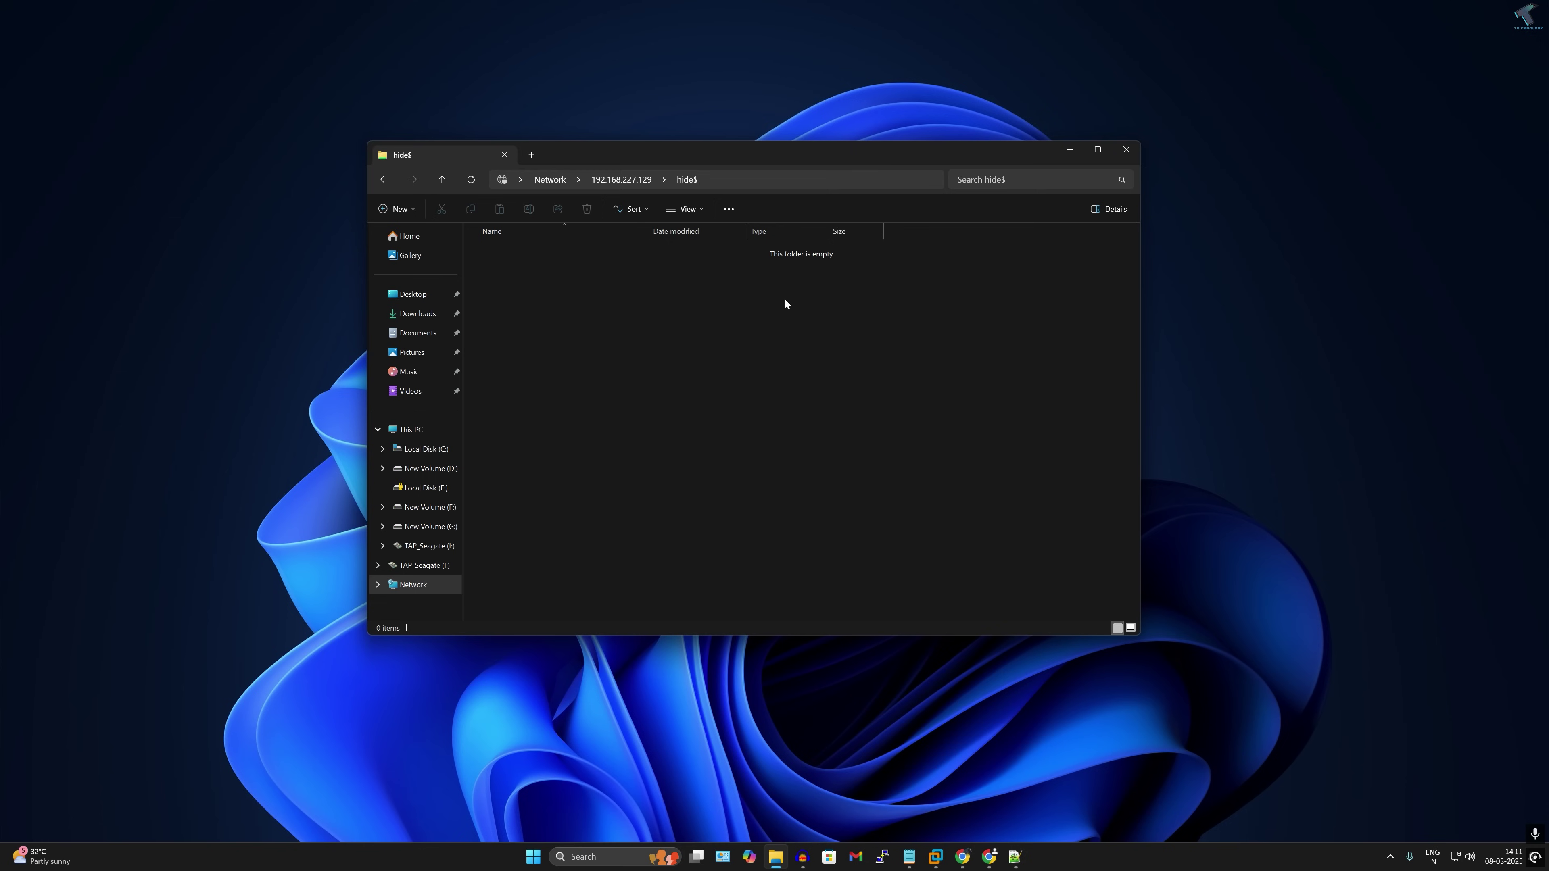
Create a folder with the default name 'New folder' inside hide$, then return to This PC.
right_click(592, 316)
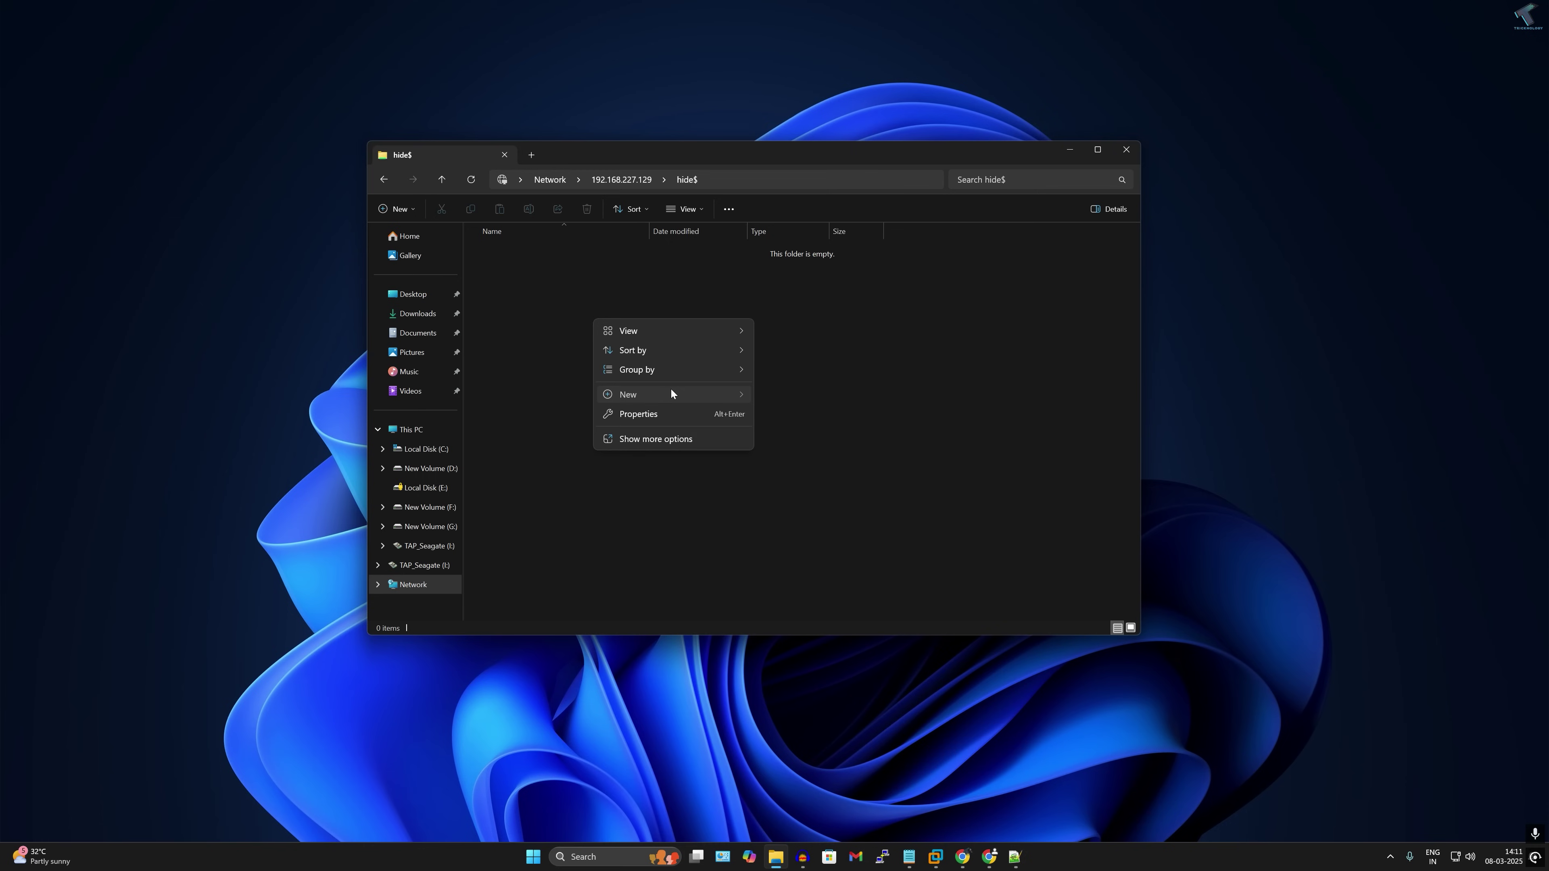
mouse_move(670, 390)
left_click(789, 396)
left_click(543, 254)
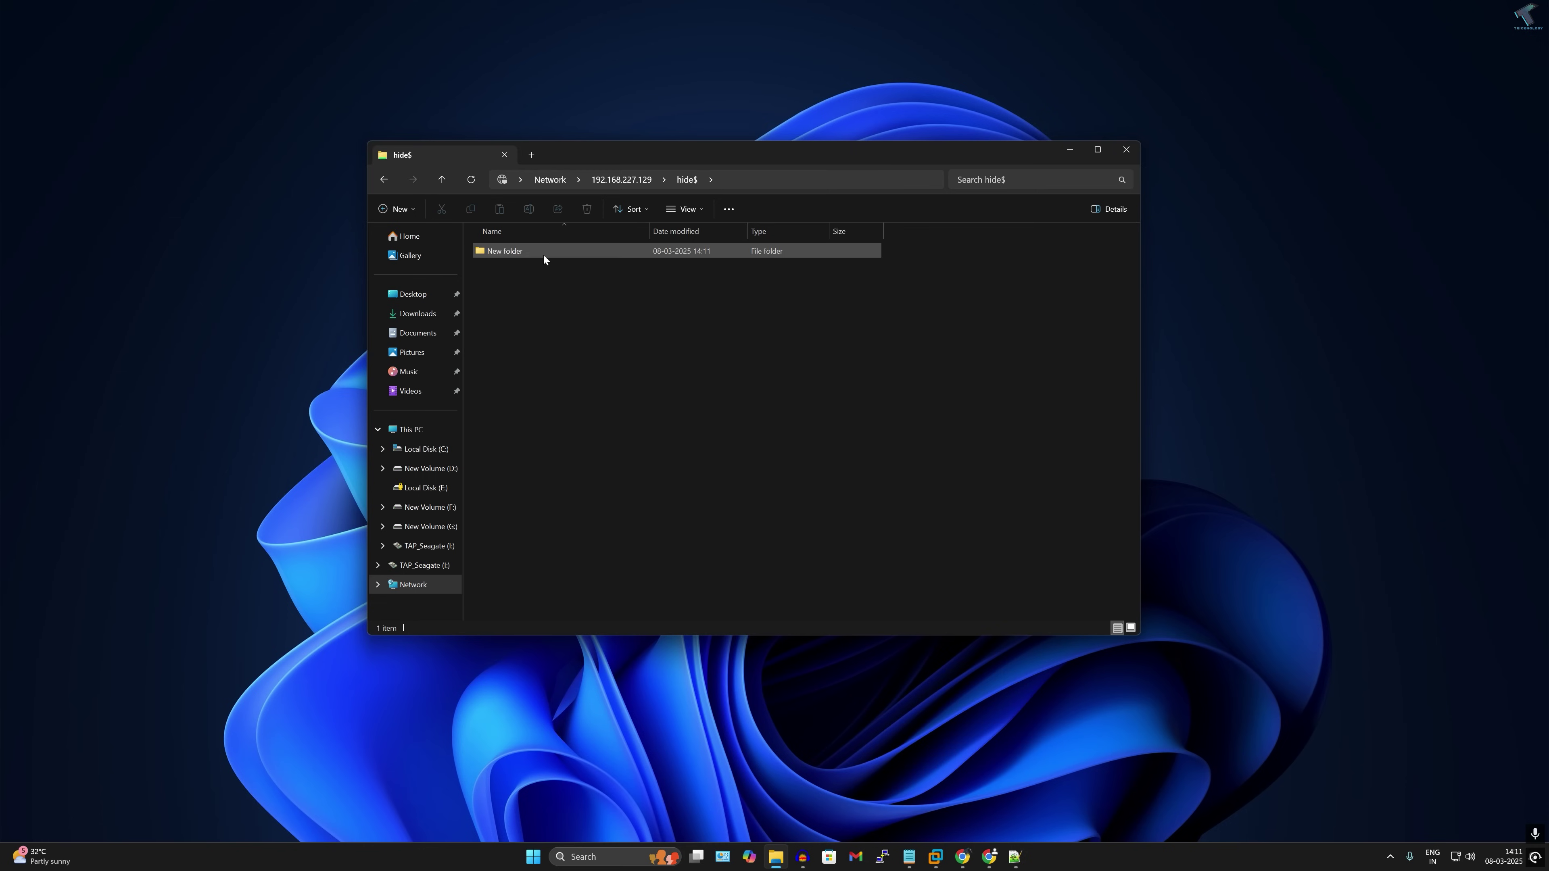
left_click(528, 254)
left_click(515, 271)
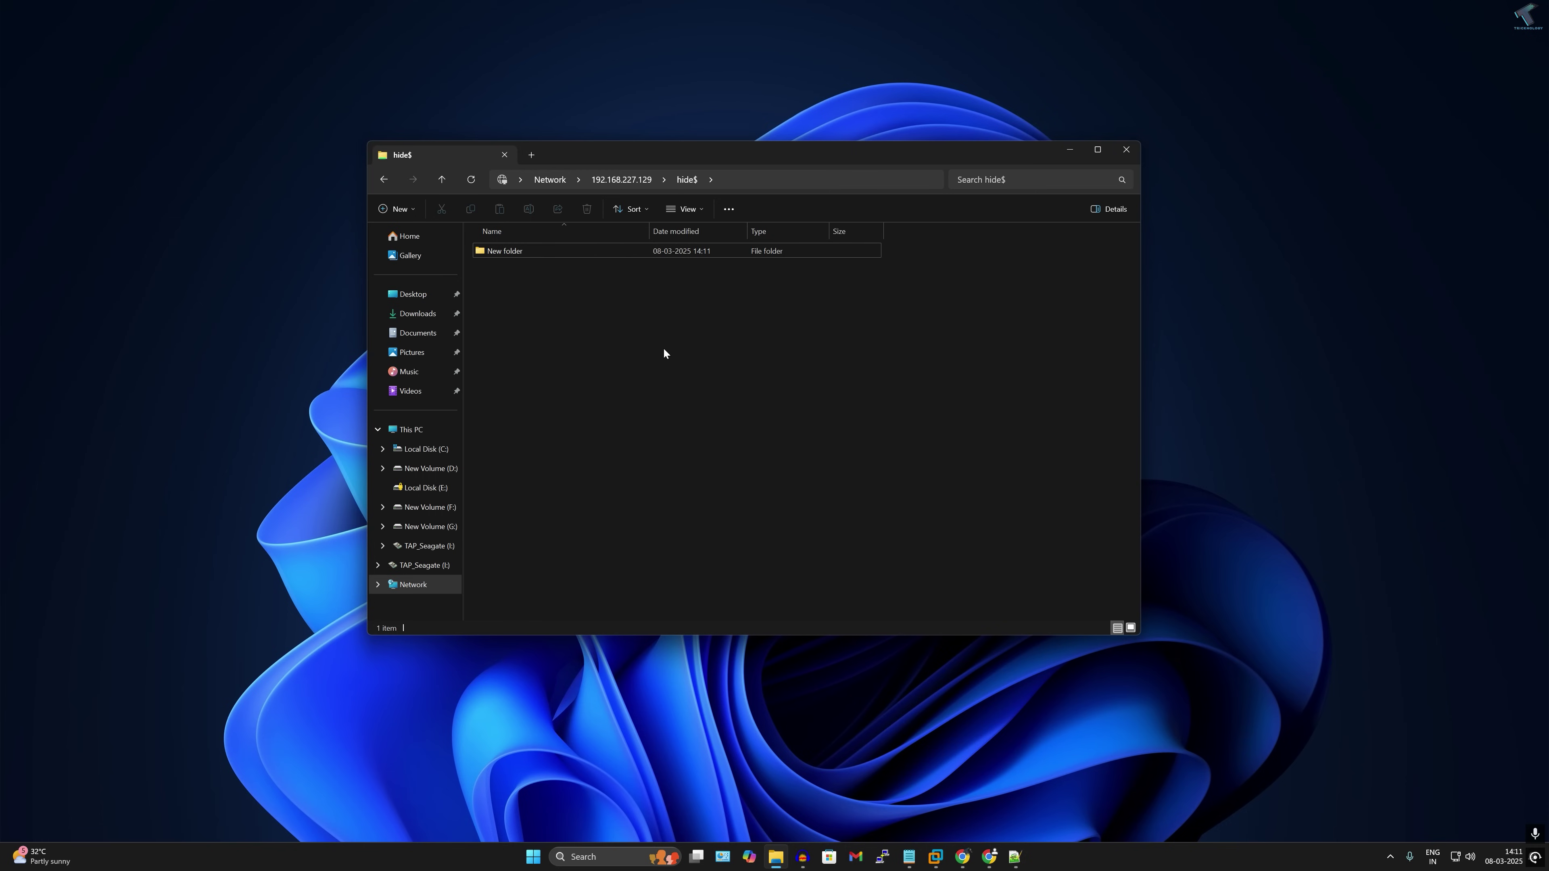
left_click(512, 251)
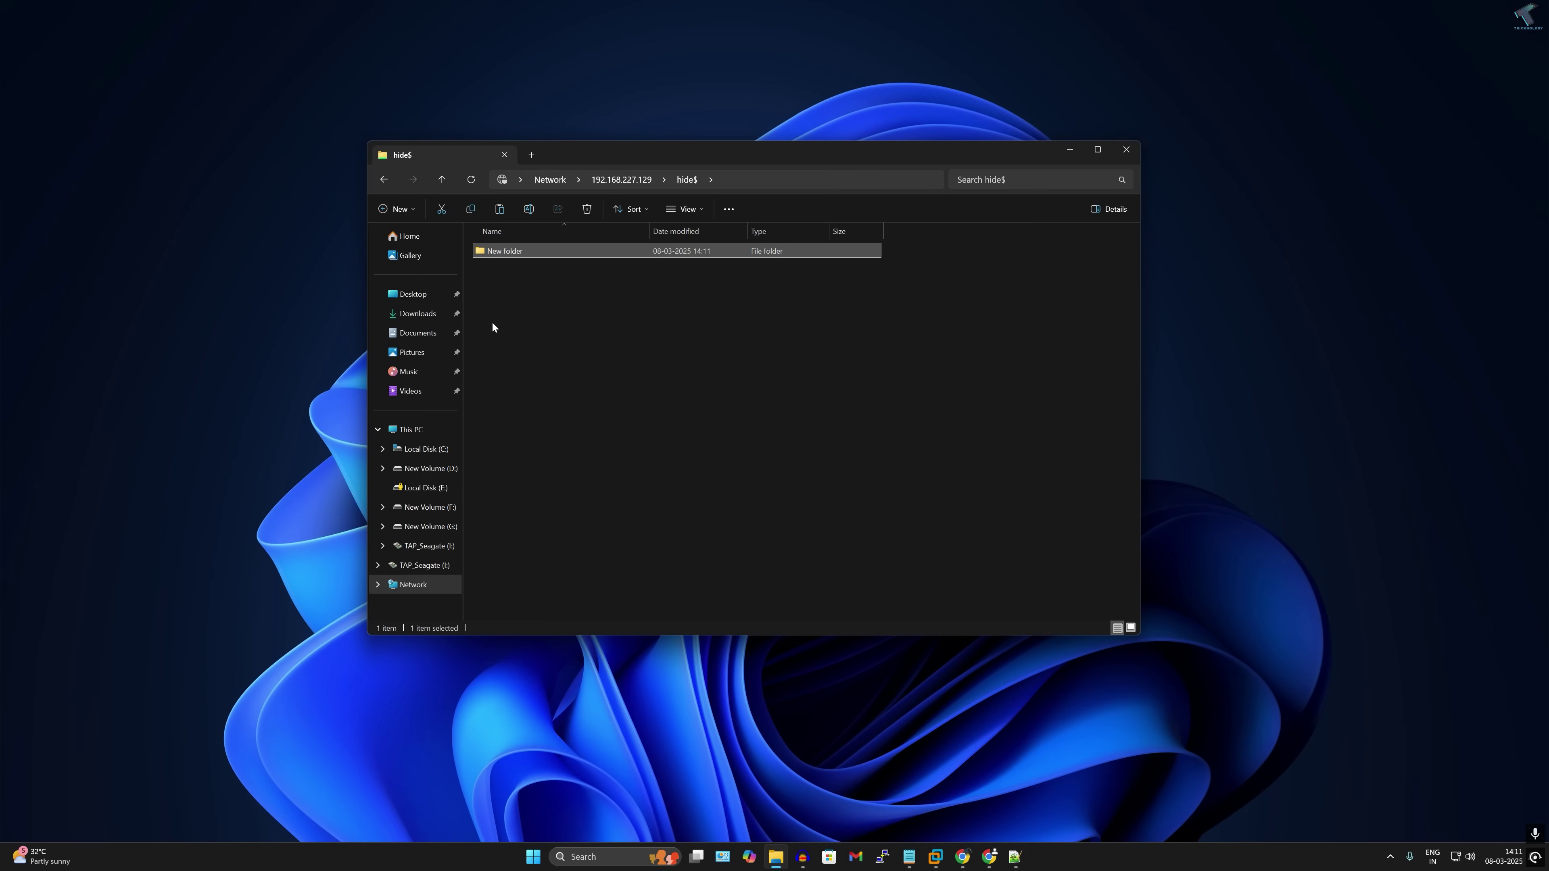
left_click(624, 412)
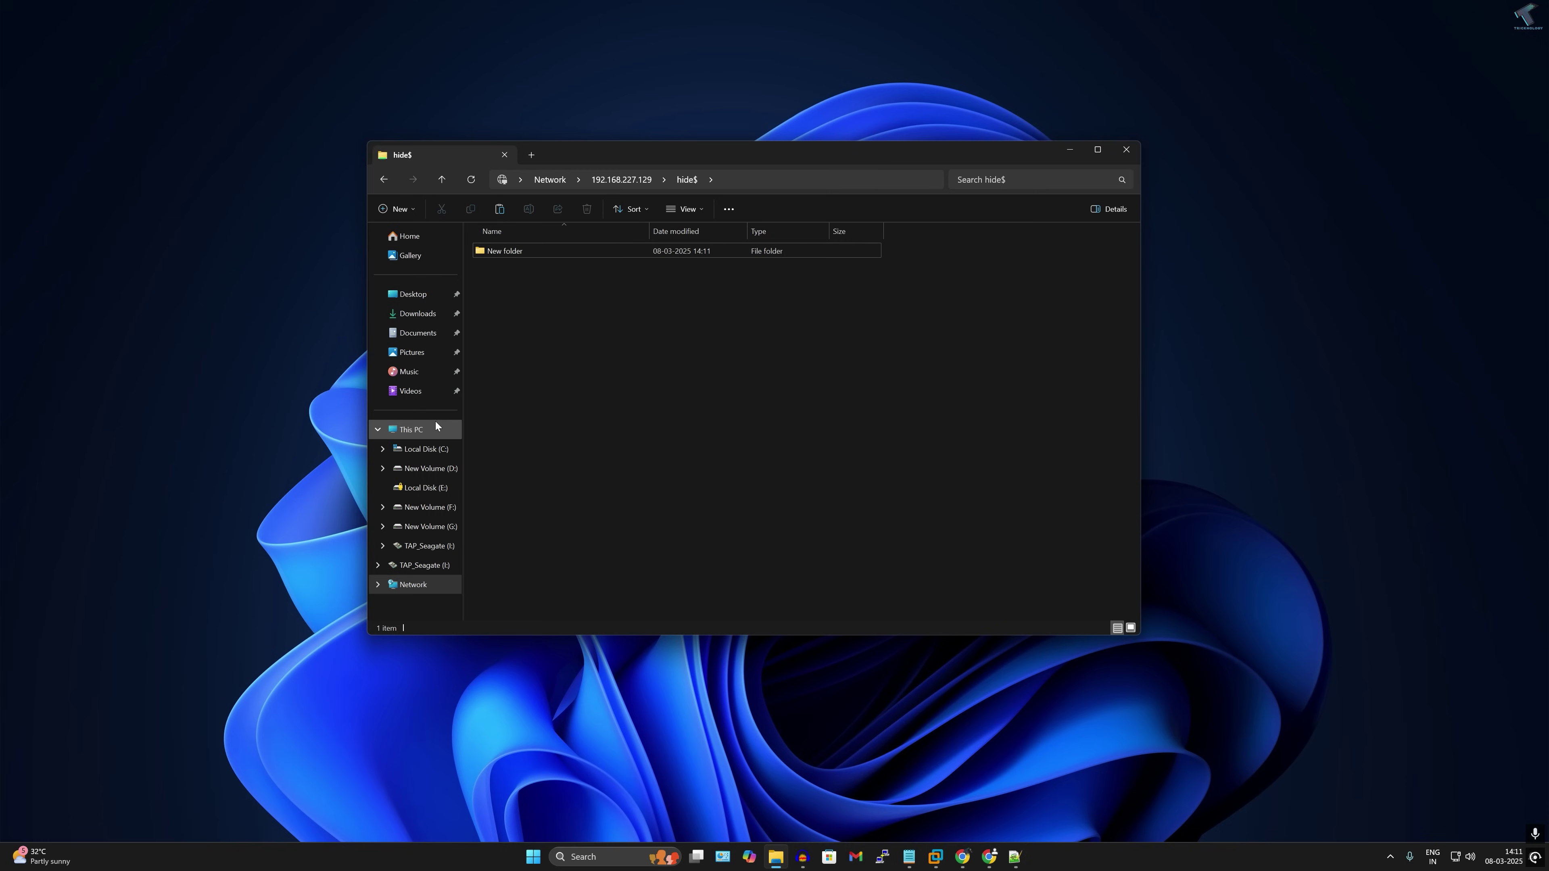
left_click(420, 429)
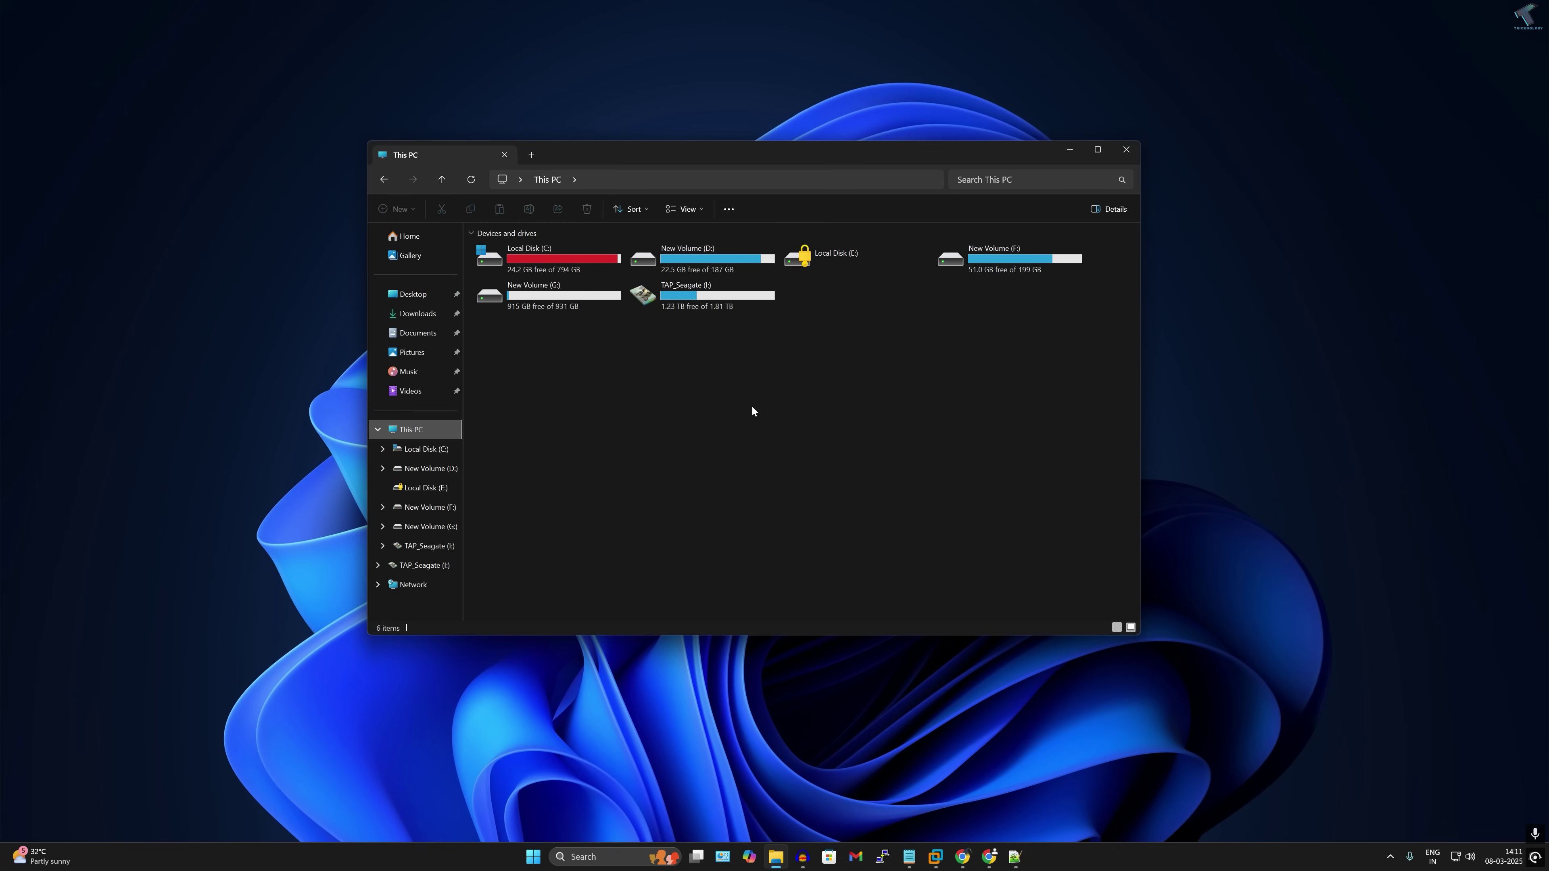
Start Map network drive on Z: and paste \\192.168.227.129\hide$ from Notepad++ as the folder.
left_click(731, 209)
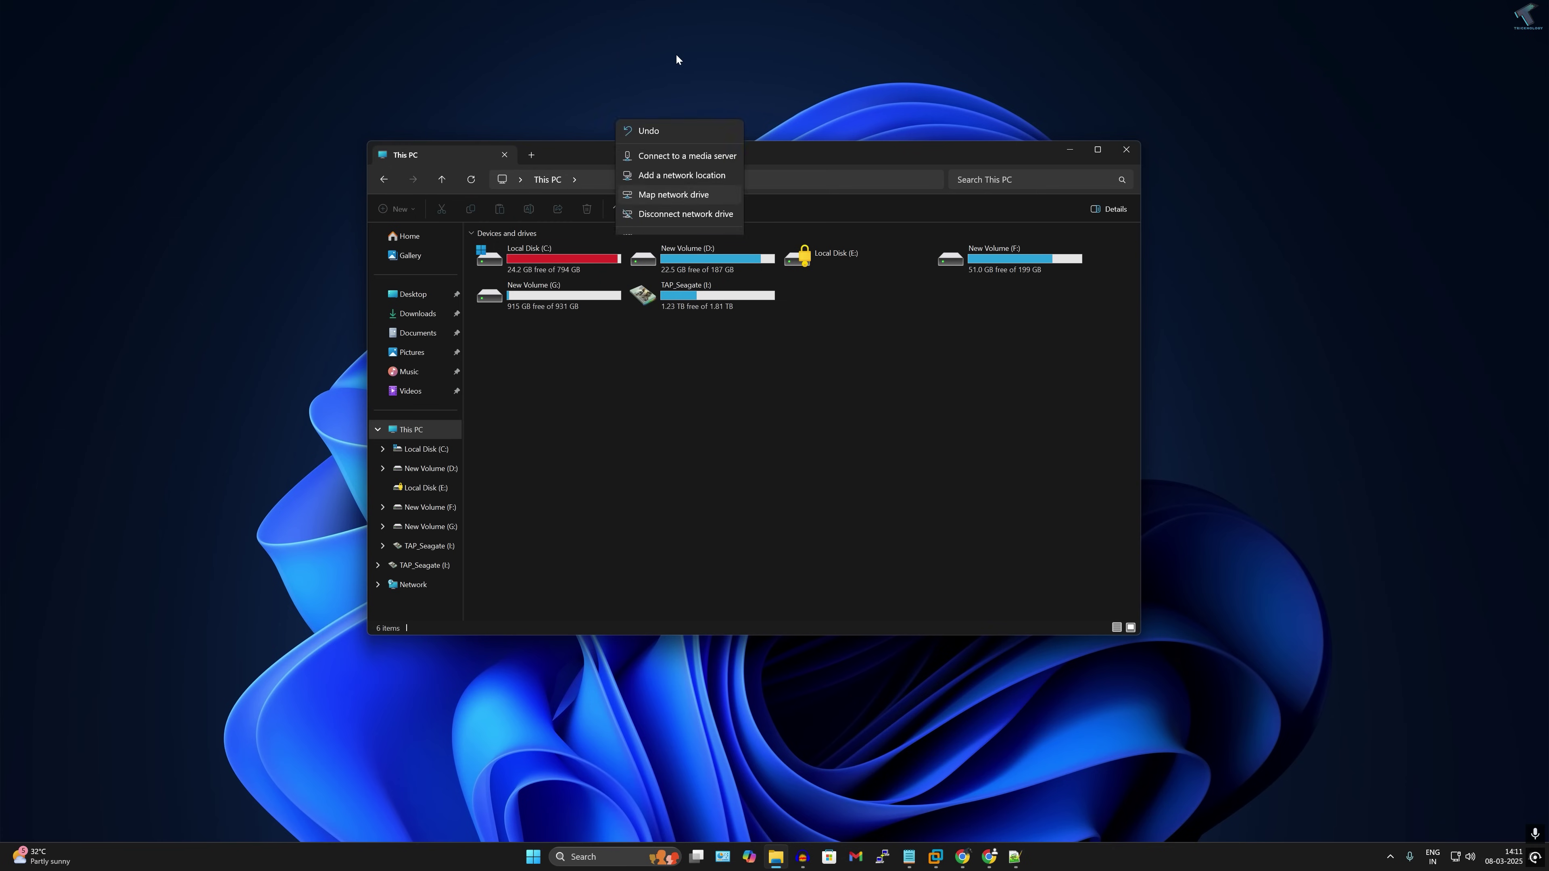
left_click(673, 194)
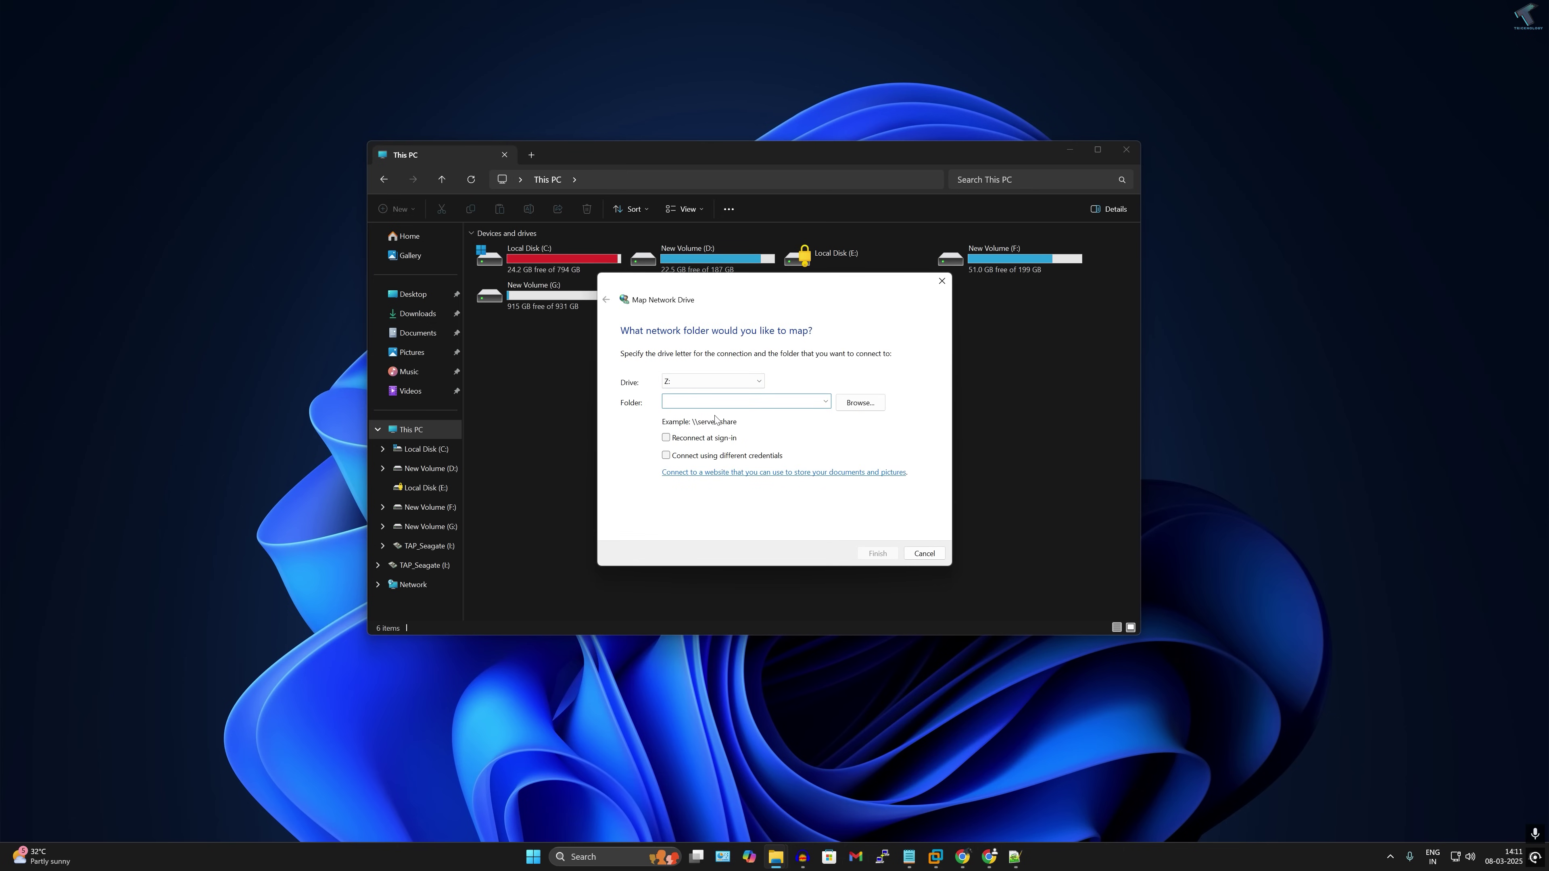
left_click(1015, 857)
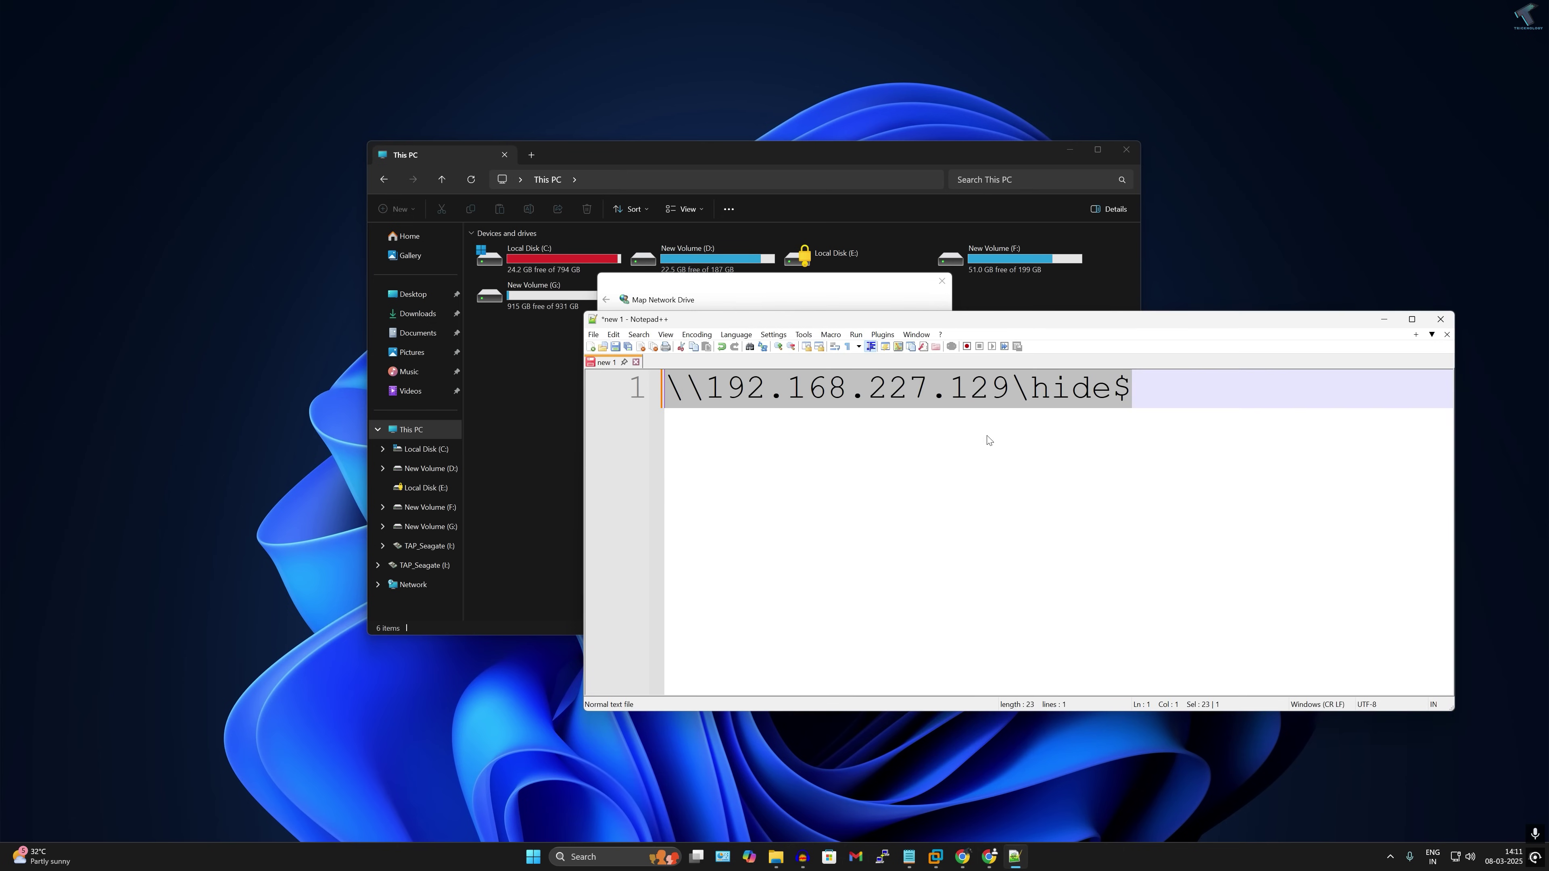
left_click_drag(683, 388, 574, 363)
key("ctrl+c")
left_click(816, 308)
key("ctrl+v")
Pick hide$ via Browse, finish mapping it as Z:, and close the opened drive window.
left_click(860, 402)
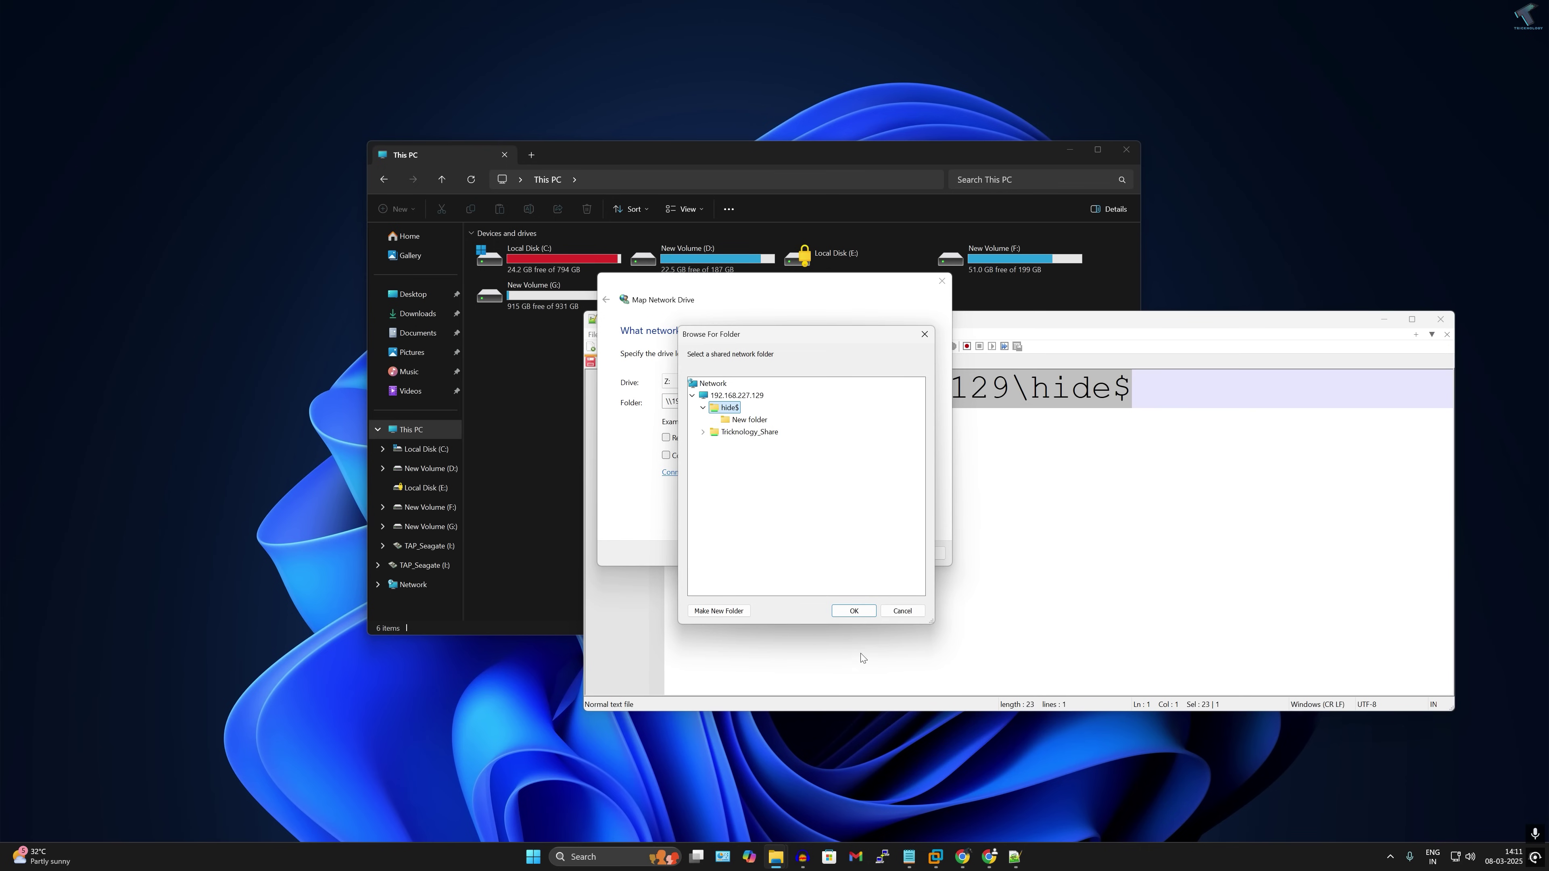
left_click(860, 609)
left_click(878, 553)
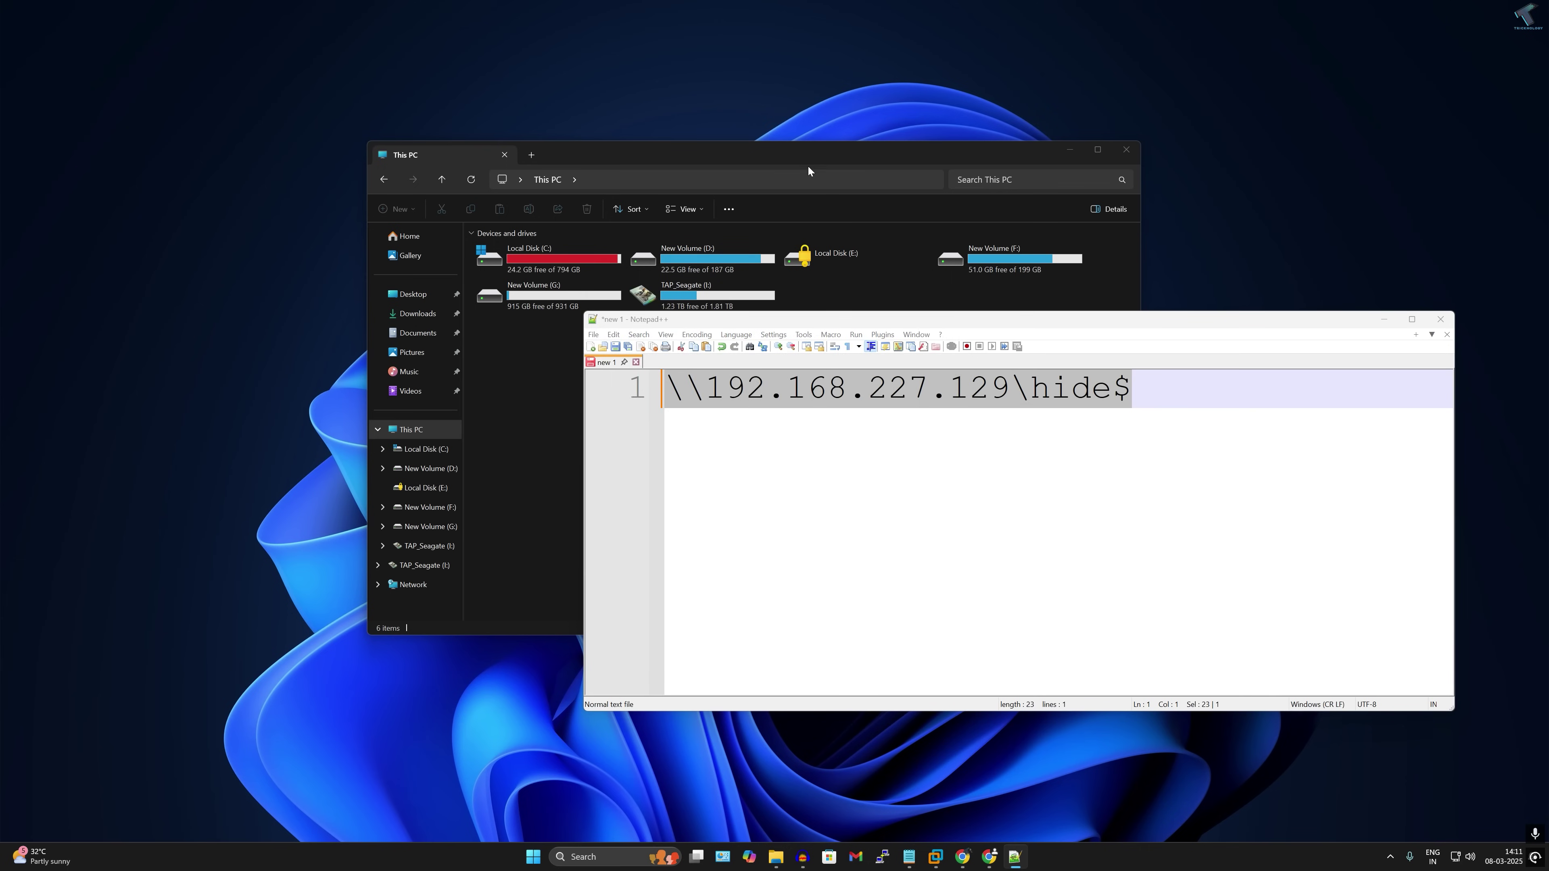
left_click(1138, 168)
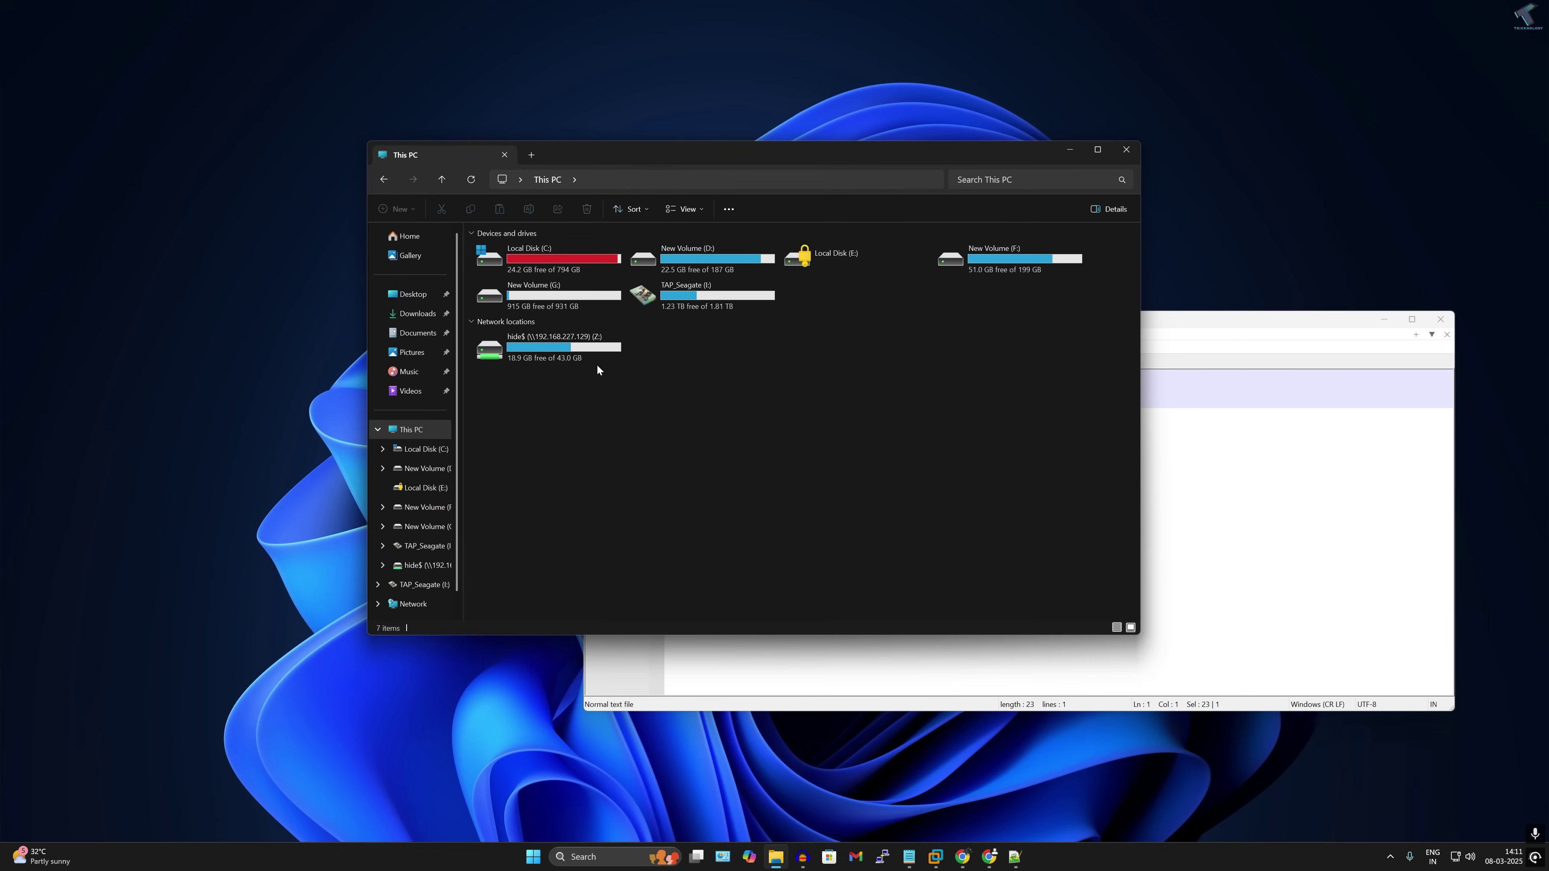
left_click(526, 335)
left_click(704, 433)
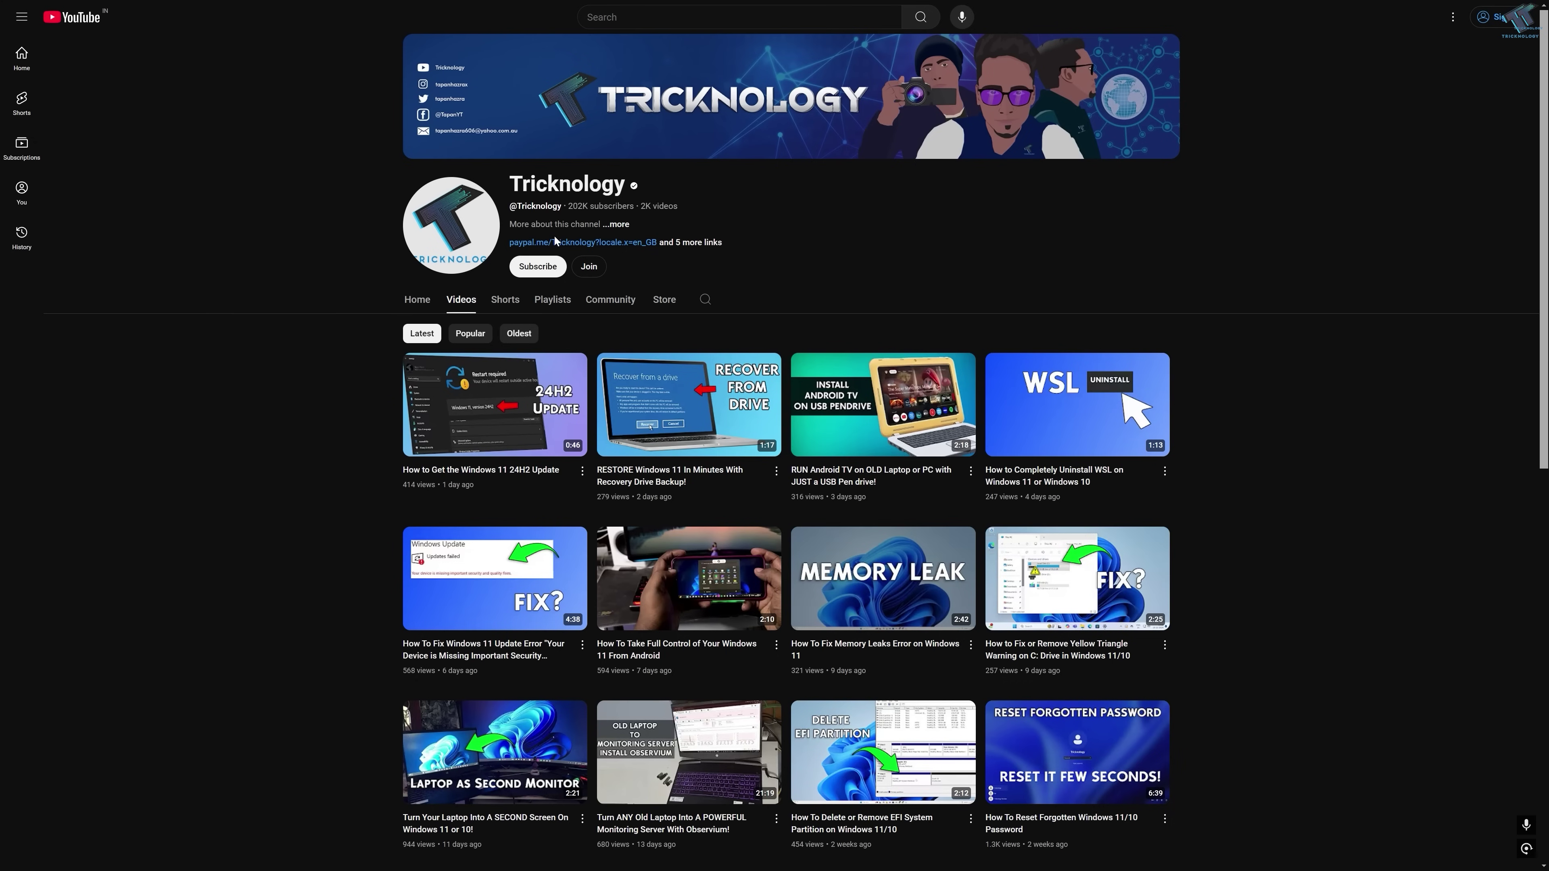
Scroll down through the Tricknology channel's uploaded videos and back up to the banner.
scroll(555, 237, "down", 4)
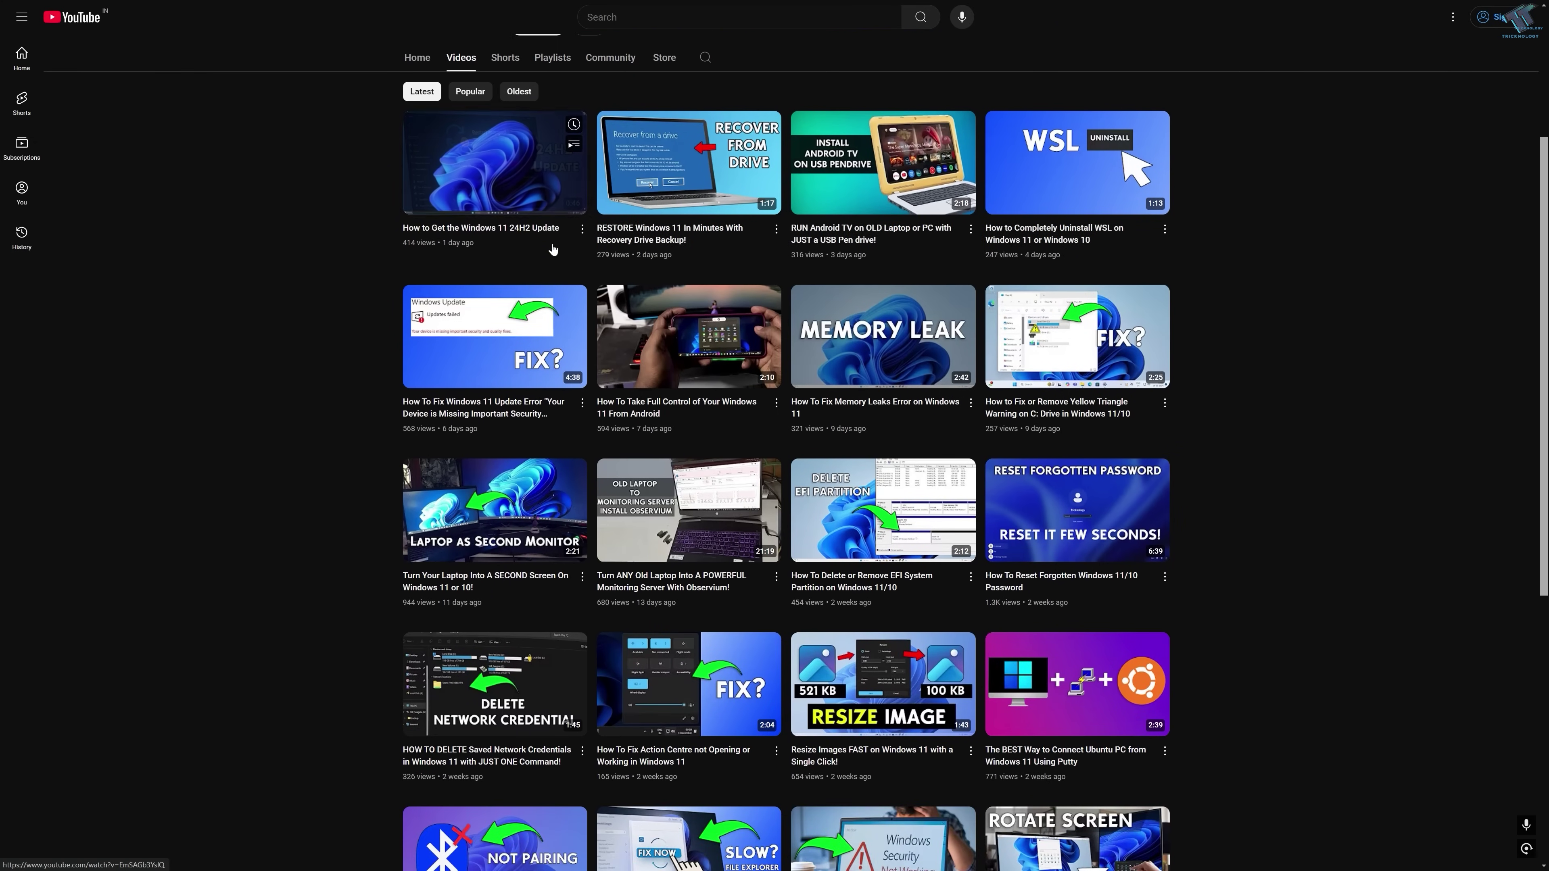
scroll(553, 248, "down", 5)
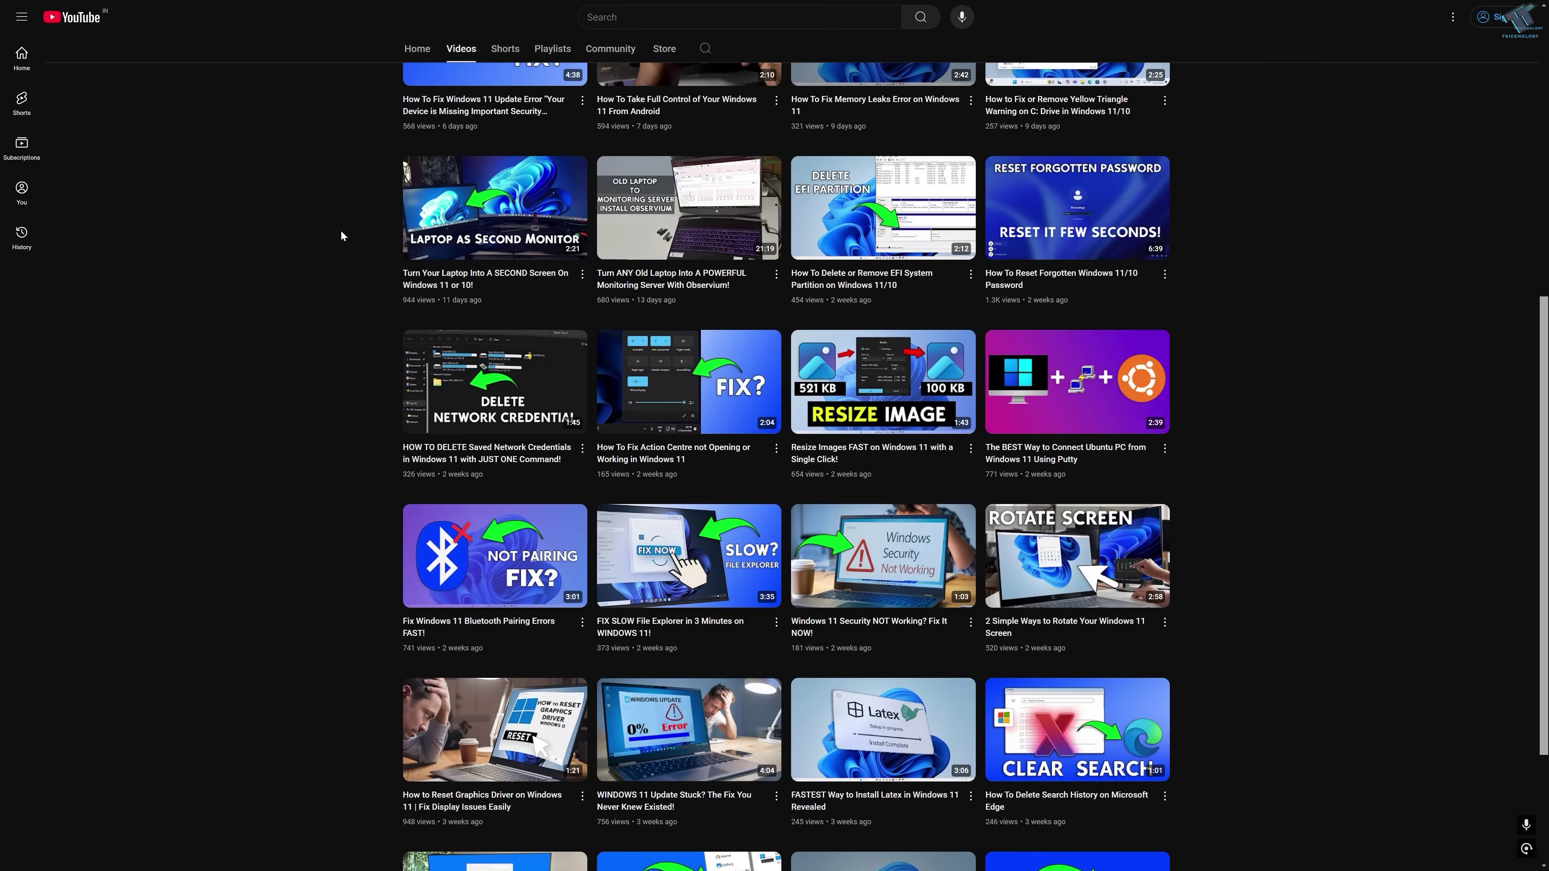
scroll(342, 232, "down", 9)
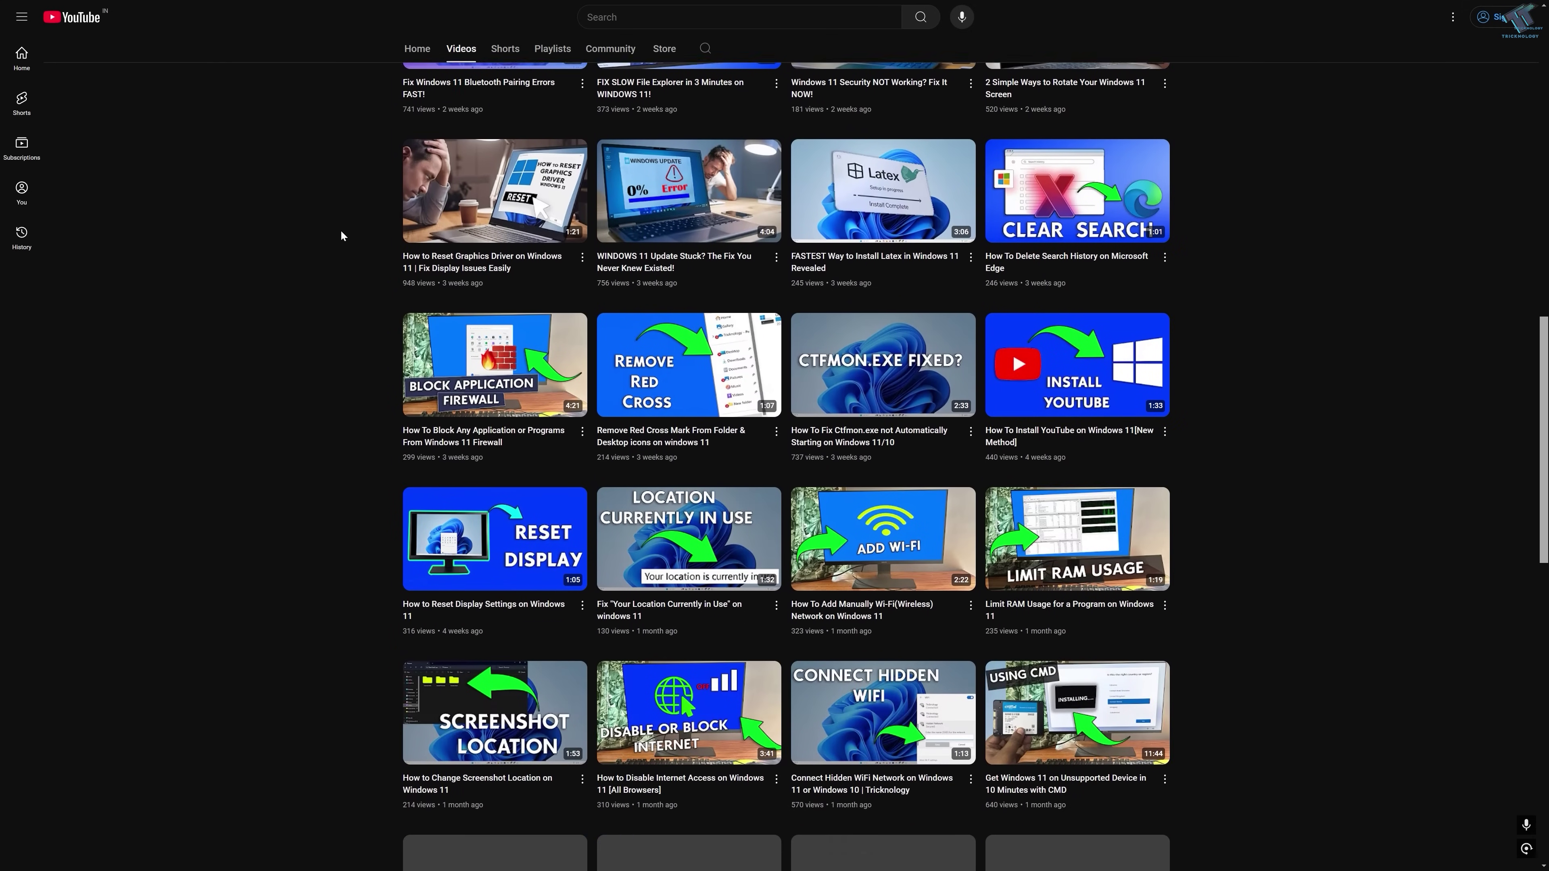
scroll(340, 230, "down", 10)
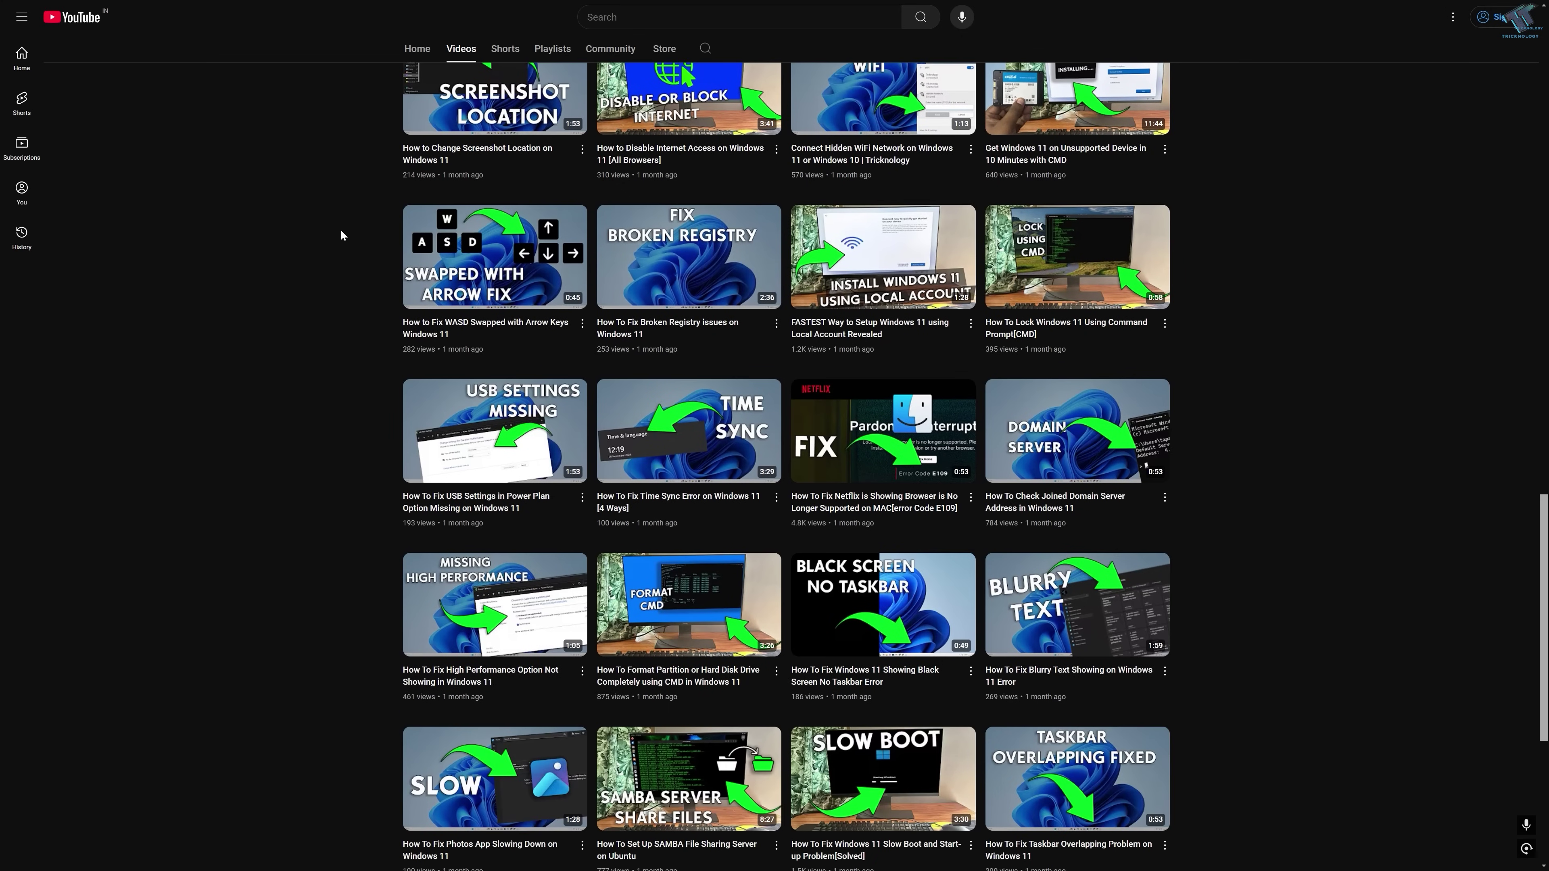
scroll(340, 231, "down", 6)
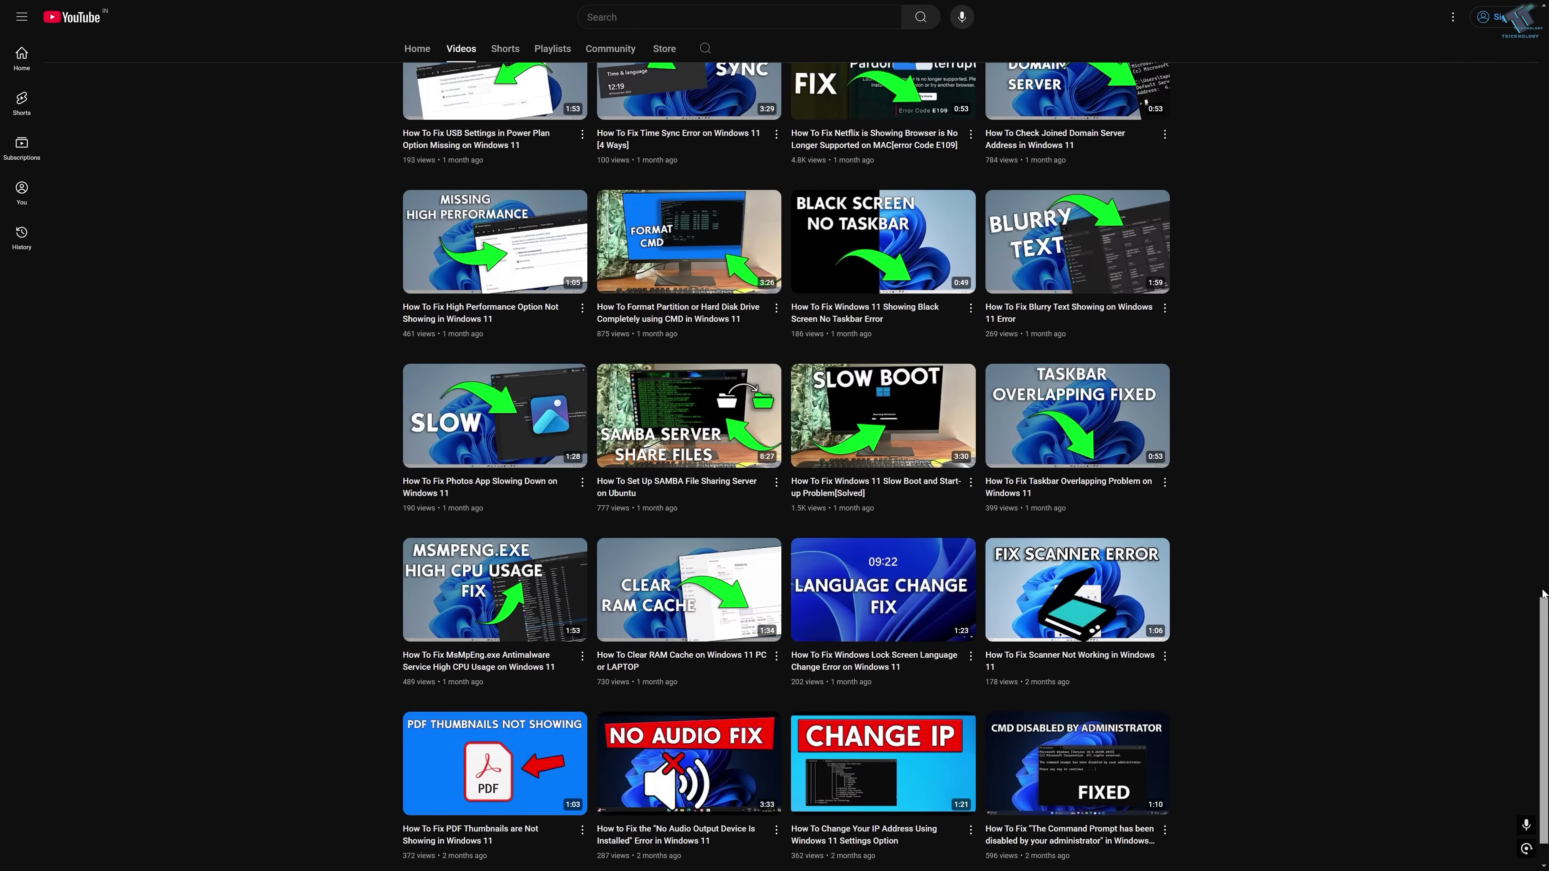
left_click_drag(1541, 606, 1518, 88)
scroll(538, 129, "up", 3)
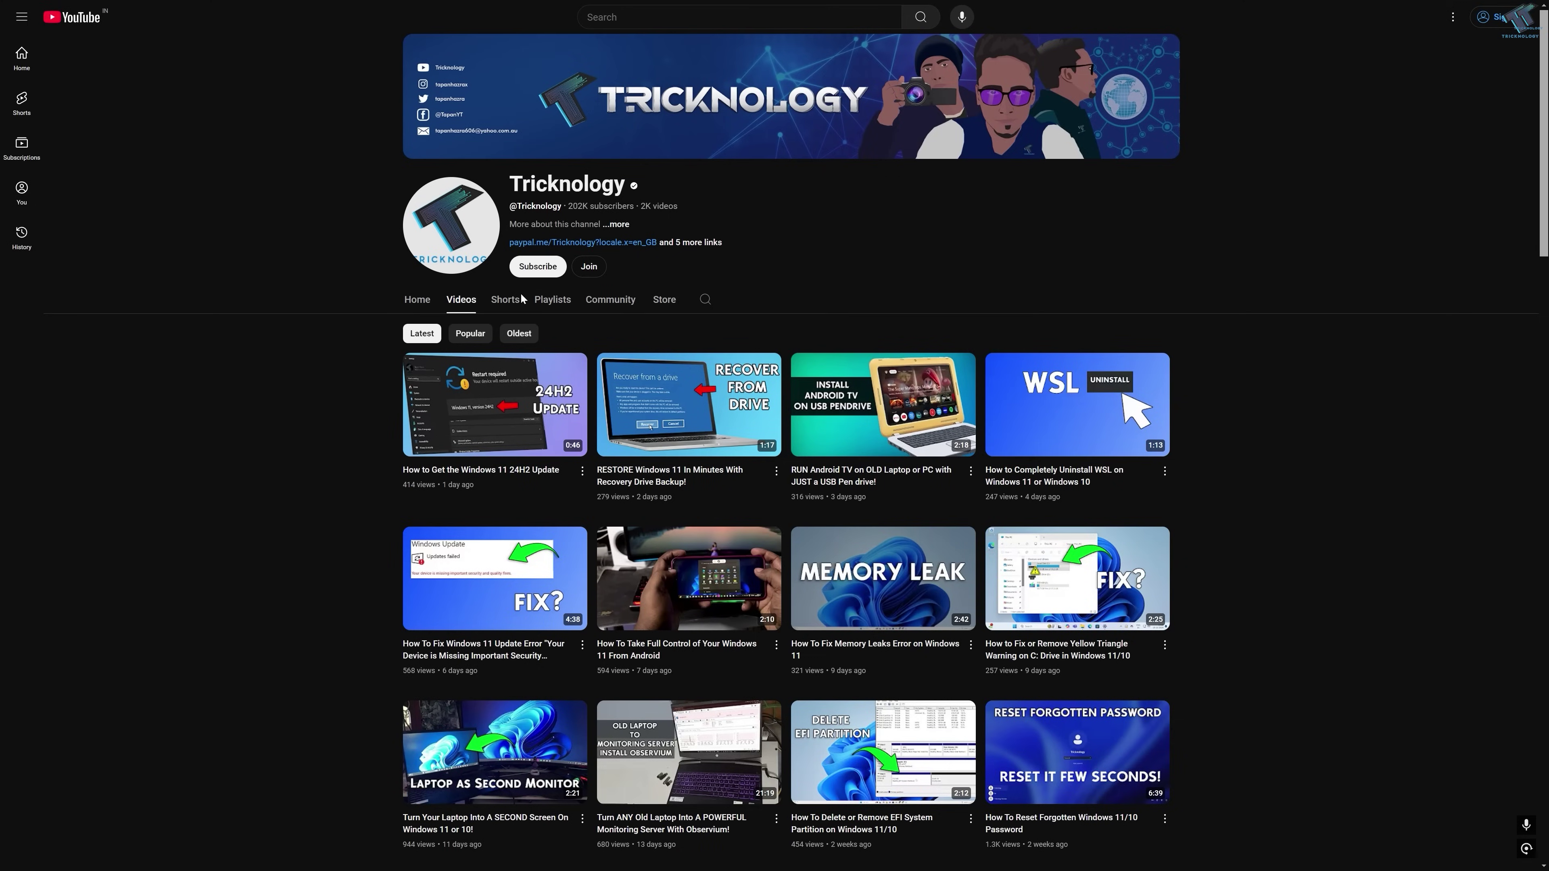